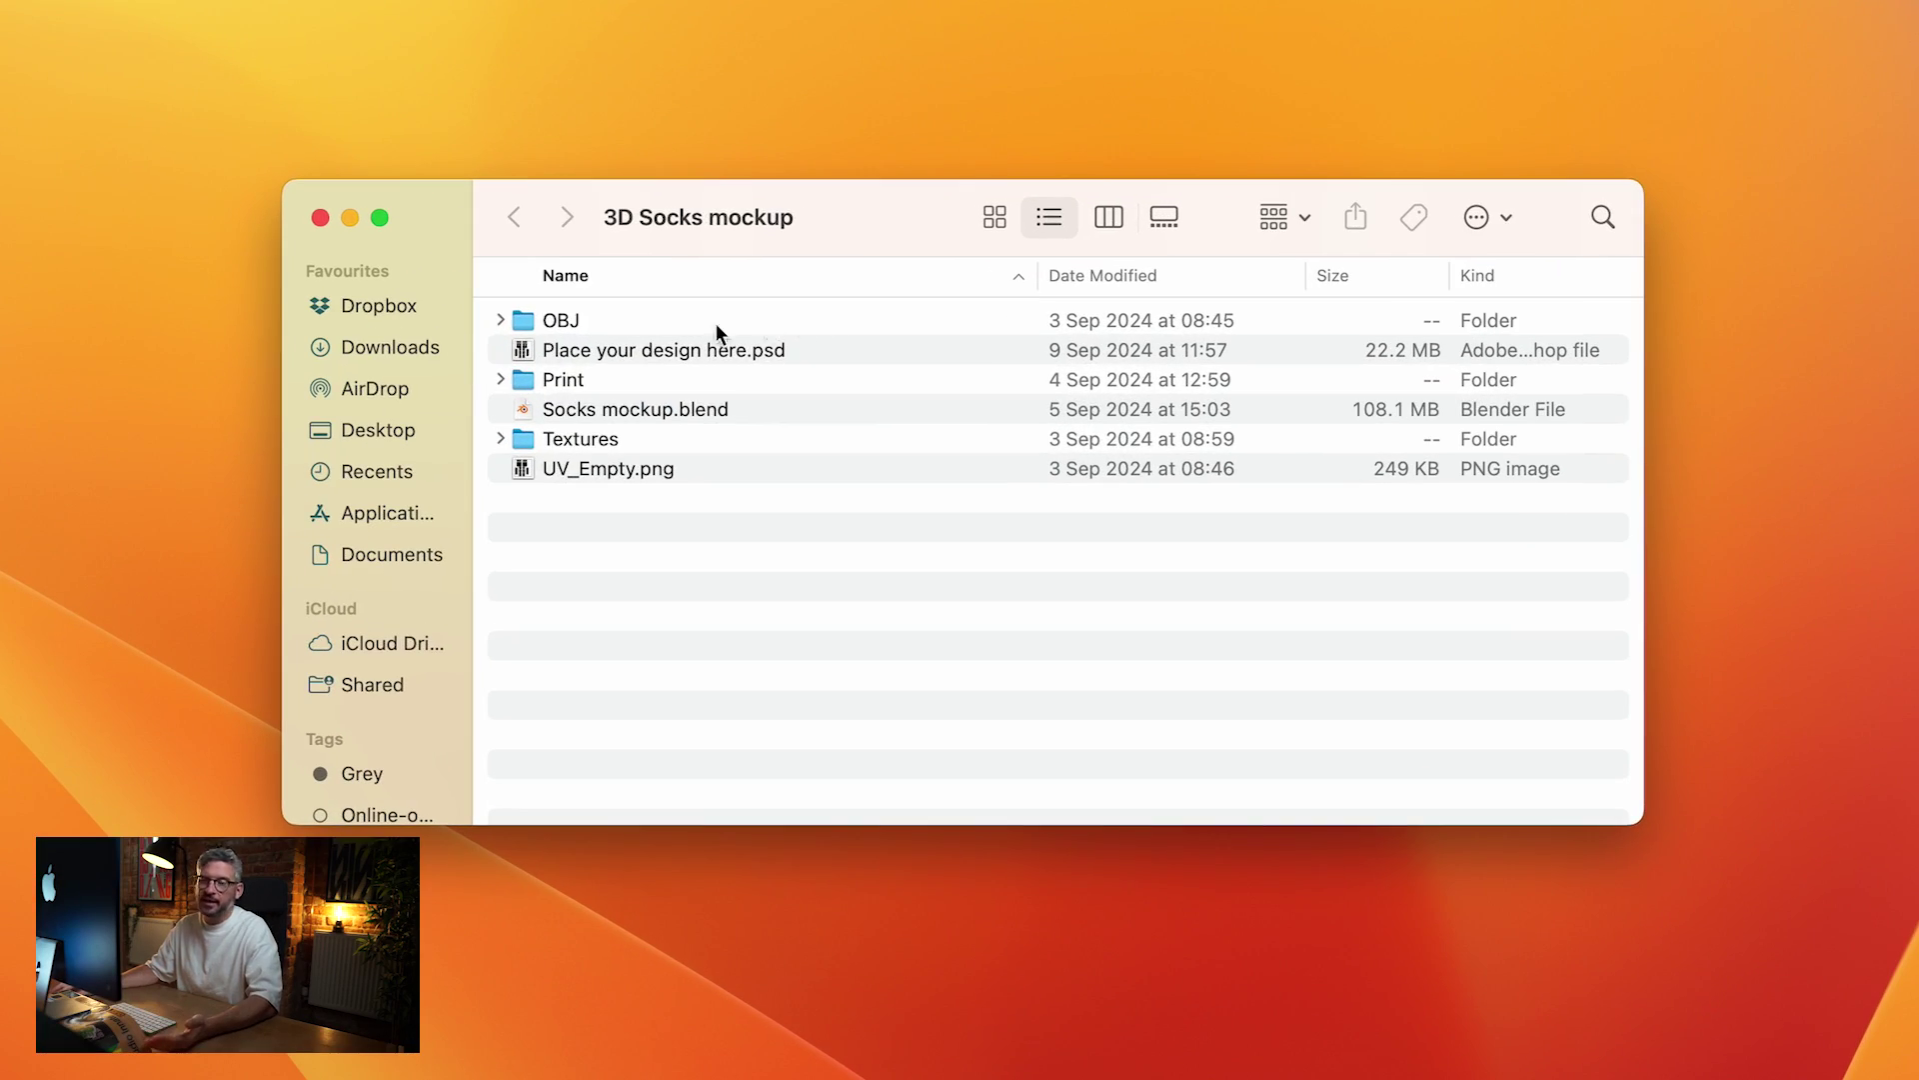
- Select Place your design here.psd in the 3D Socks mockup folder
{"action": "left_click", "coordinate": [614, 350]}
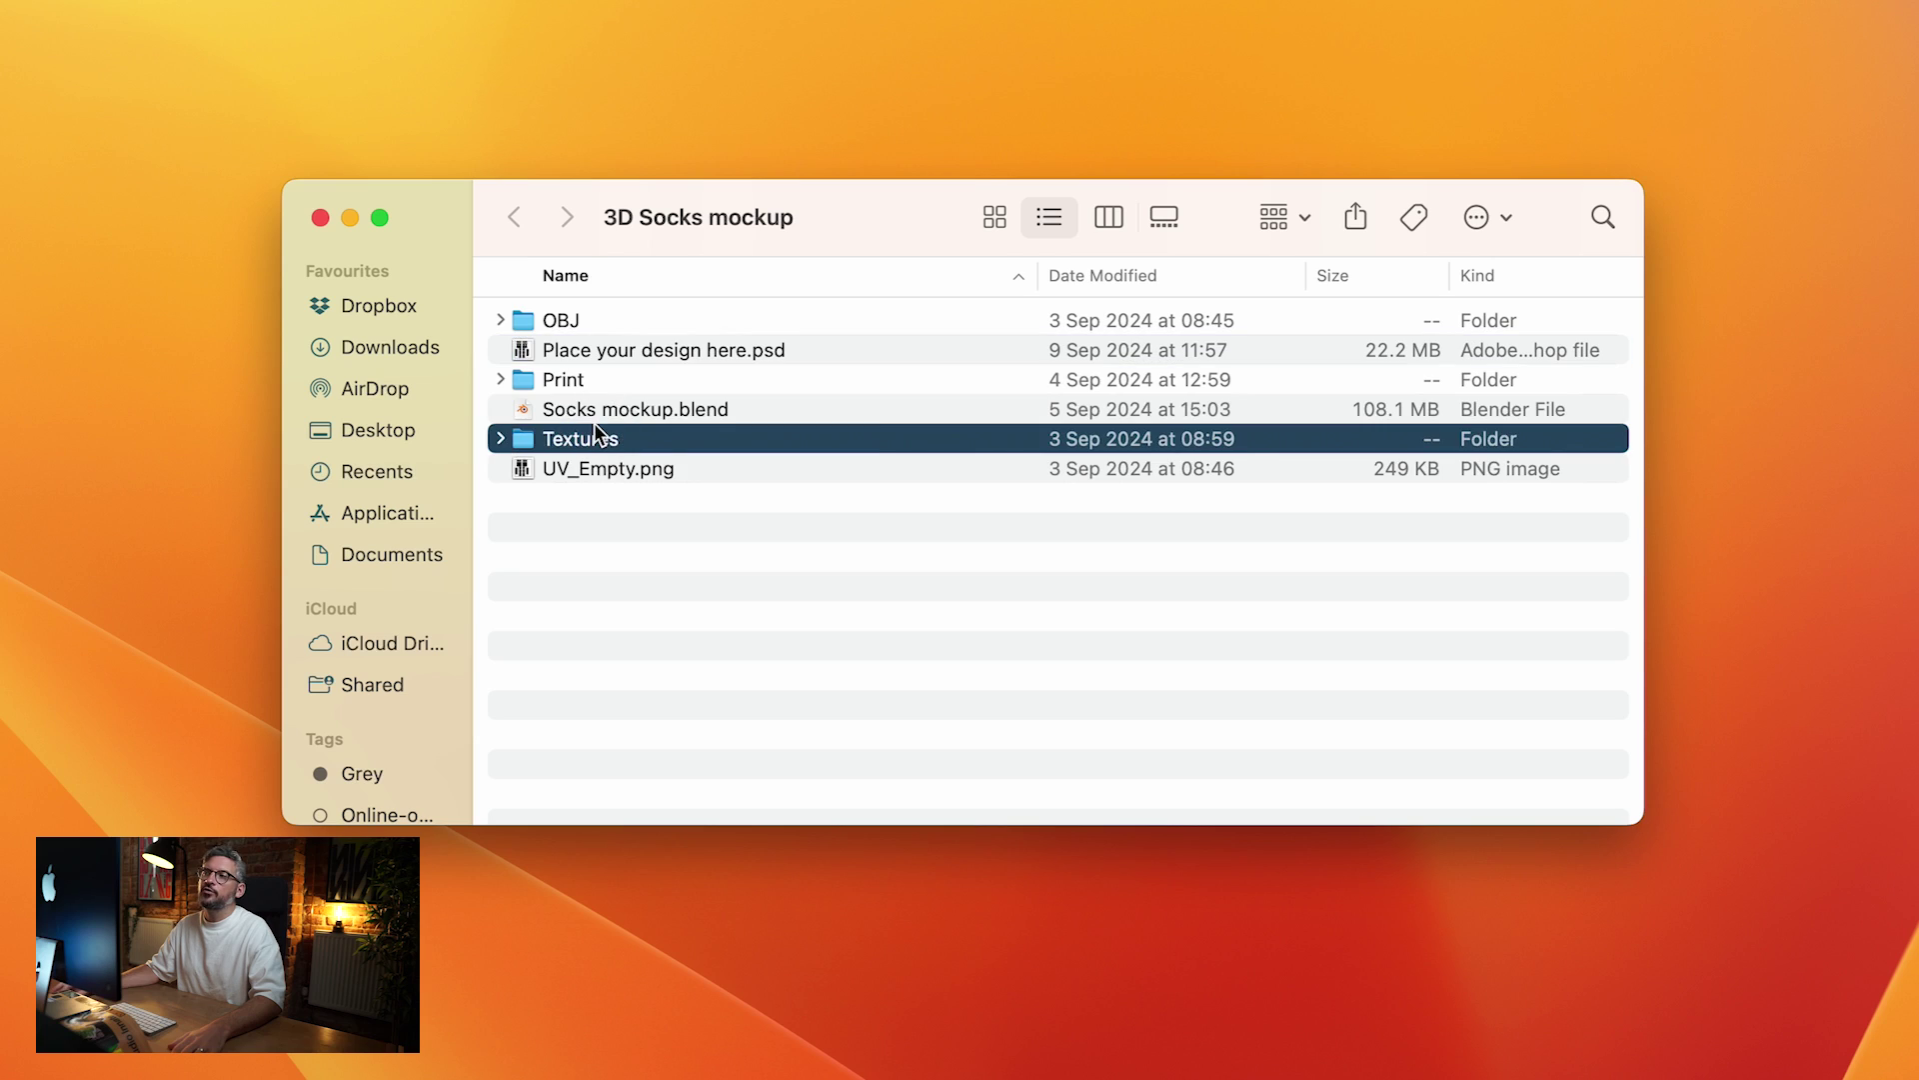
- Select the Socks mockup.blend file in Finder
{"action": "left_click", "coordinate": [622, 410]}
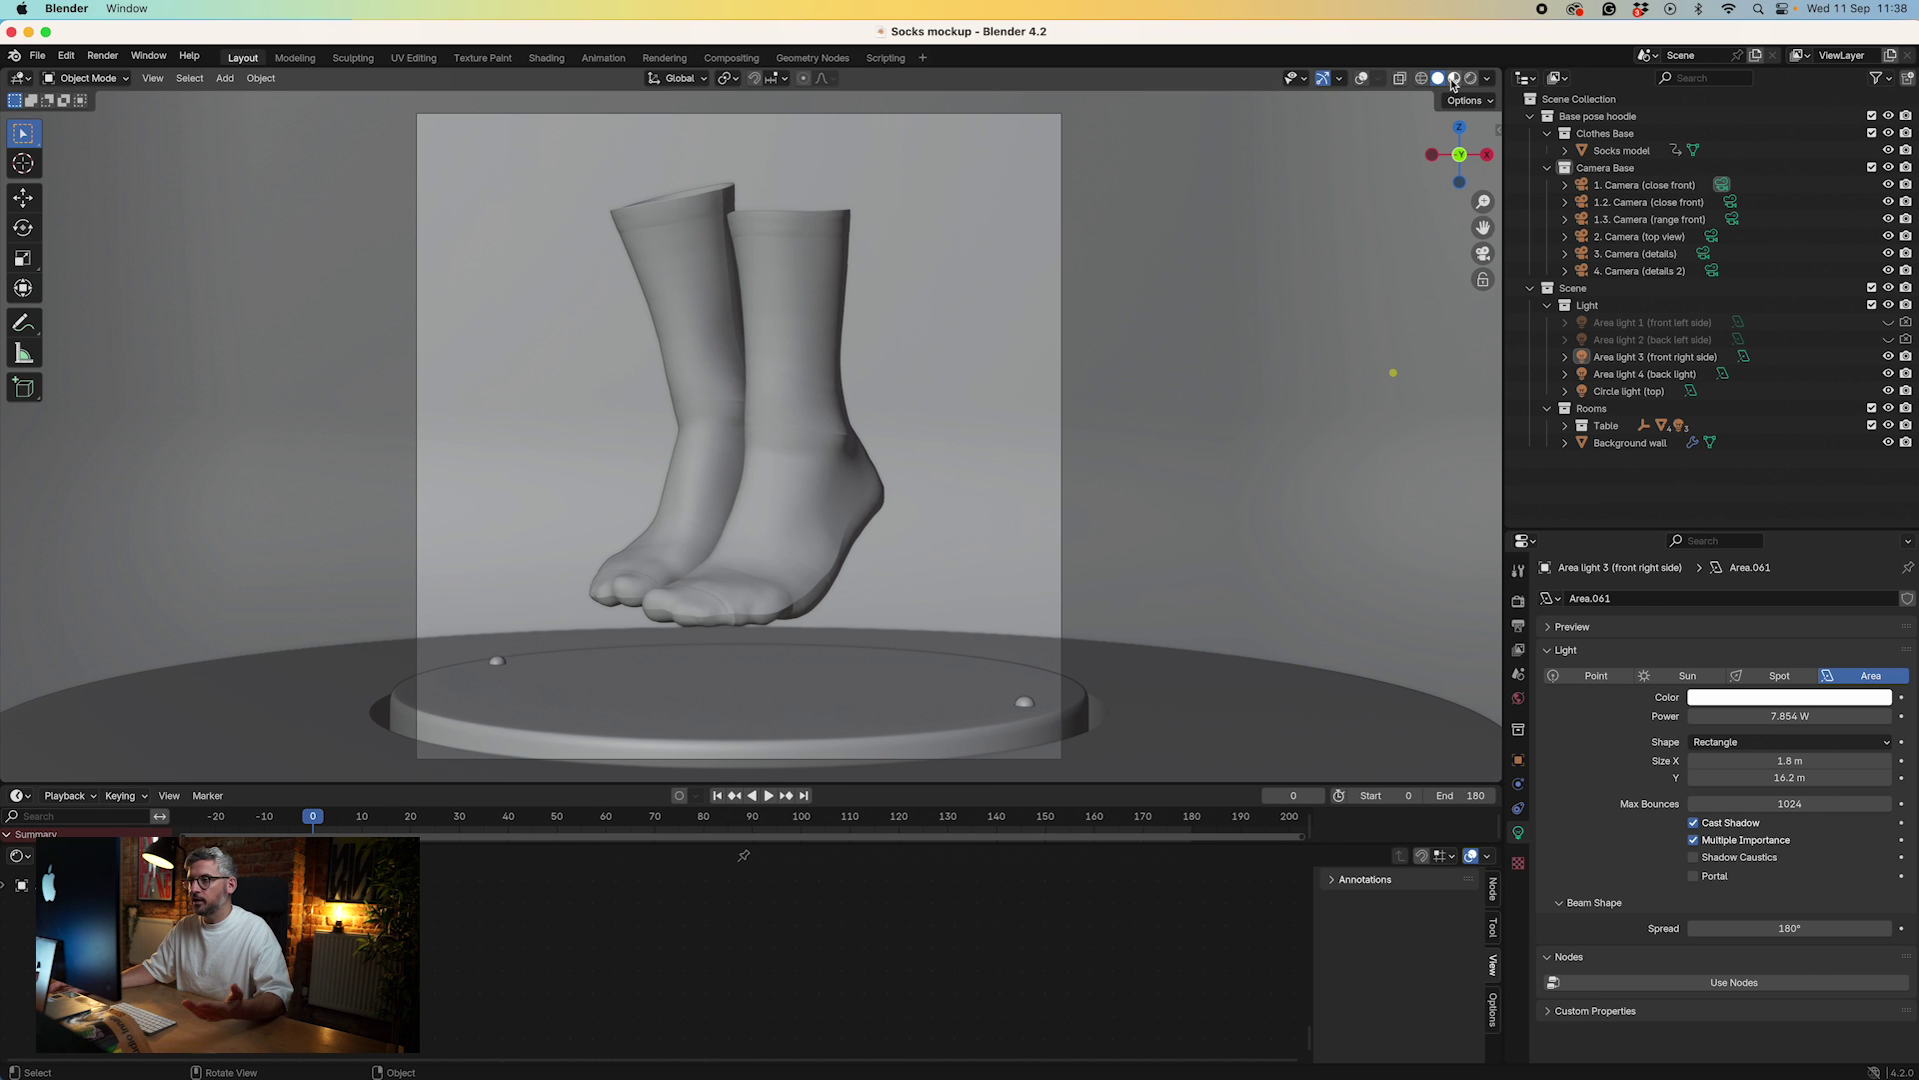
- Switch the viewport to Rendered, then Material Preview shading, and scrub the animation forward to frame 29
{"action": "left_click", "coordinate": [1469, 79]}
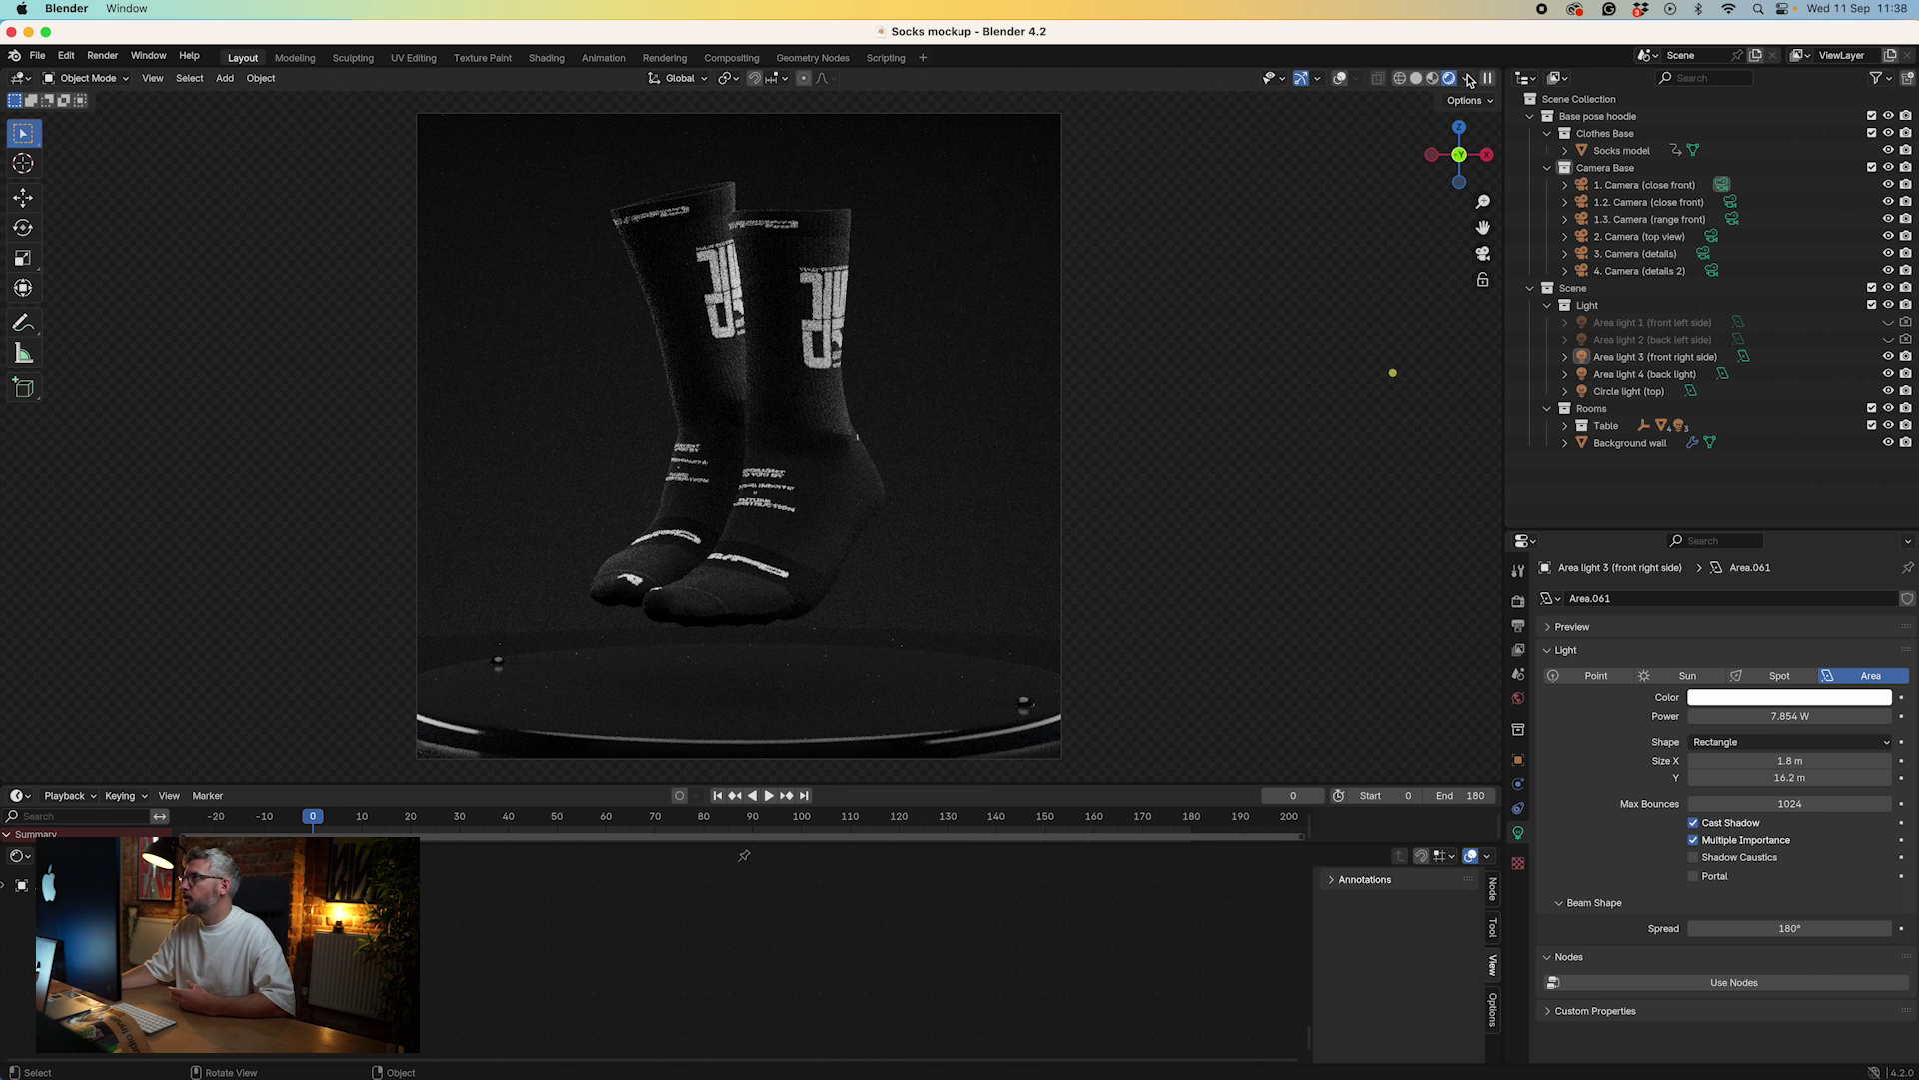
{"action": "key", "text": "z"}
{"action": "mouse_move", "coordinate": [313, 815]}
{"action": "left_mouse_down"}
{"action": "mouse_move", "coordinate": [1020, 831]}
{"action": "mouse_move", "coordinate": [457, 817]}
{"action": "left_mouse_up"}
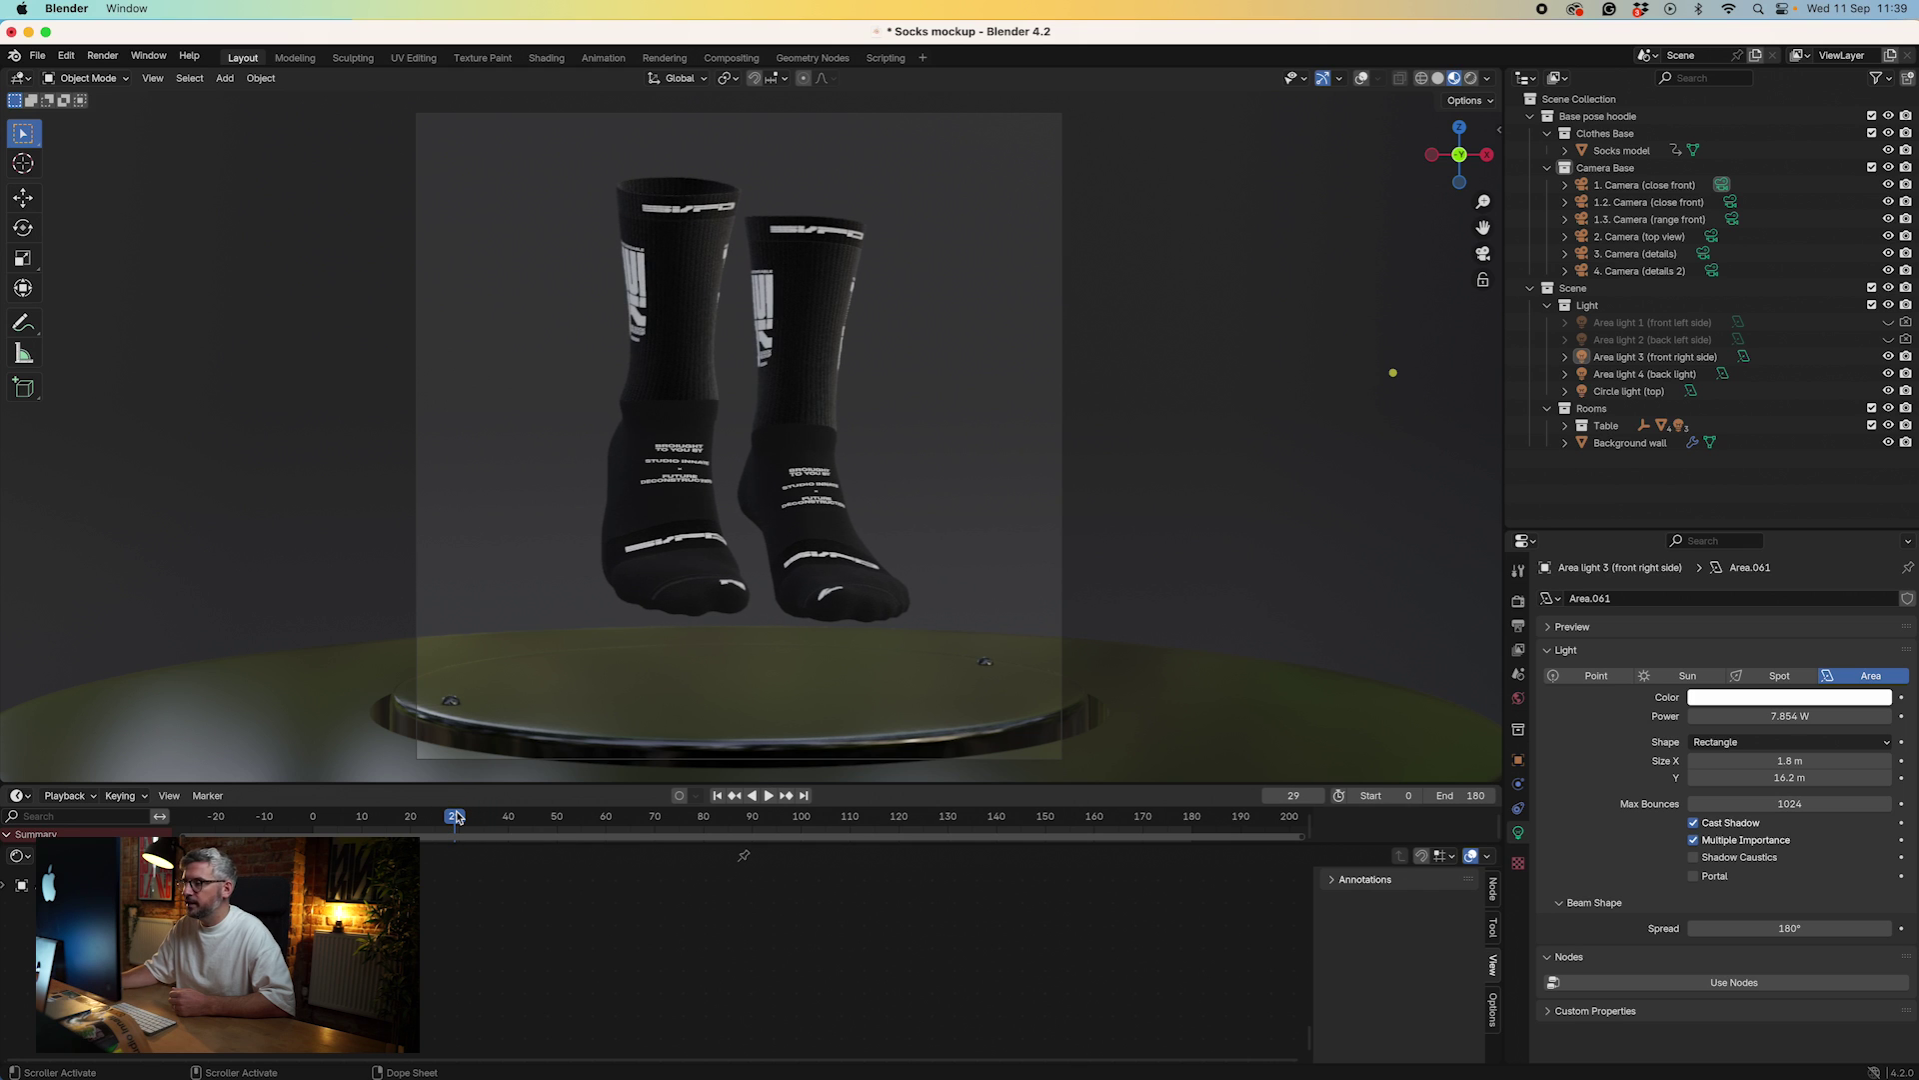
- Open Place your design here.psd from the 3D Socks mockup folder in Photoshop
{"action": "key", "text": "super+Tab"}
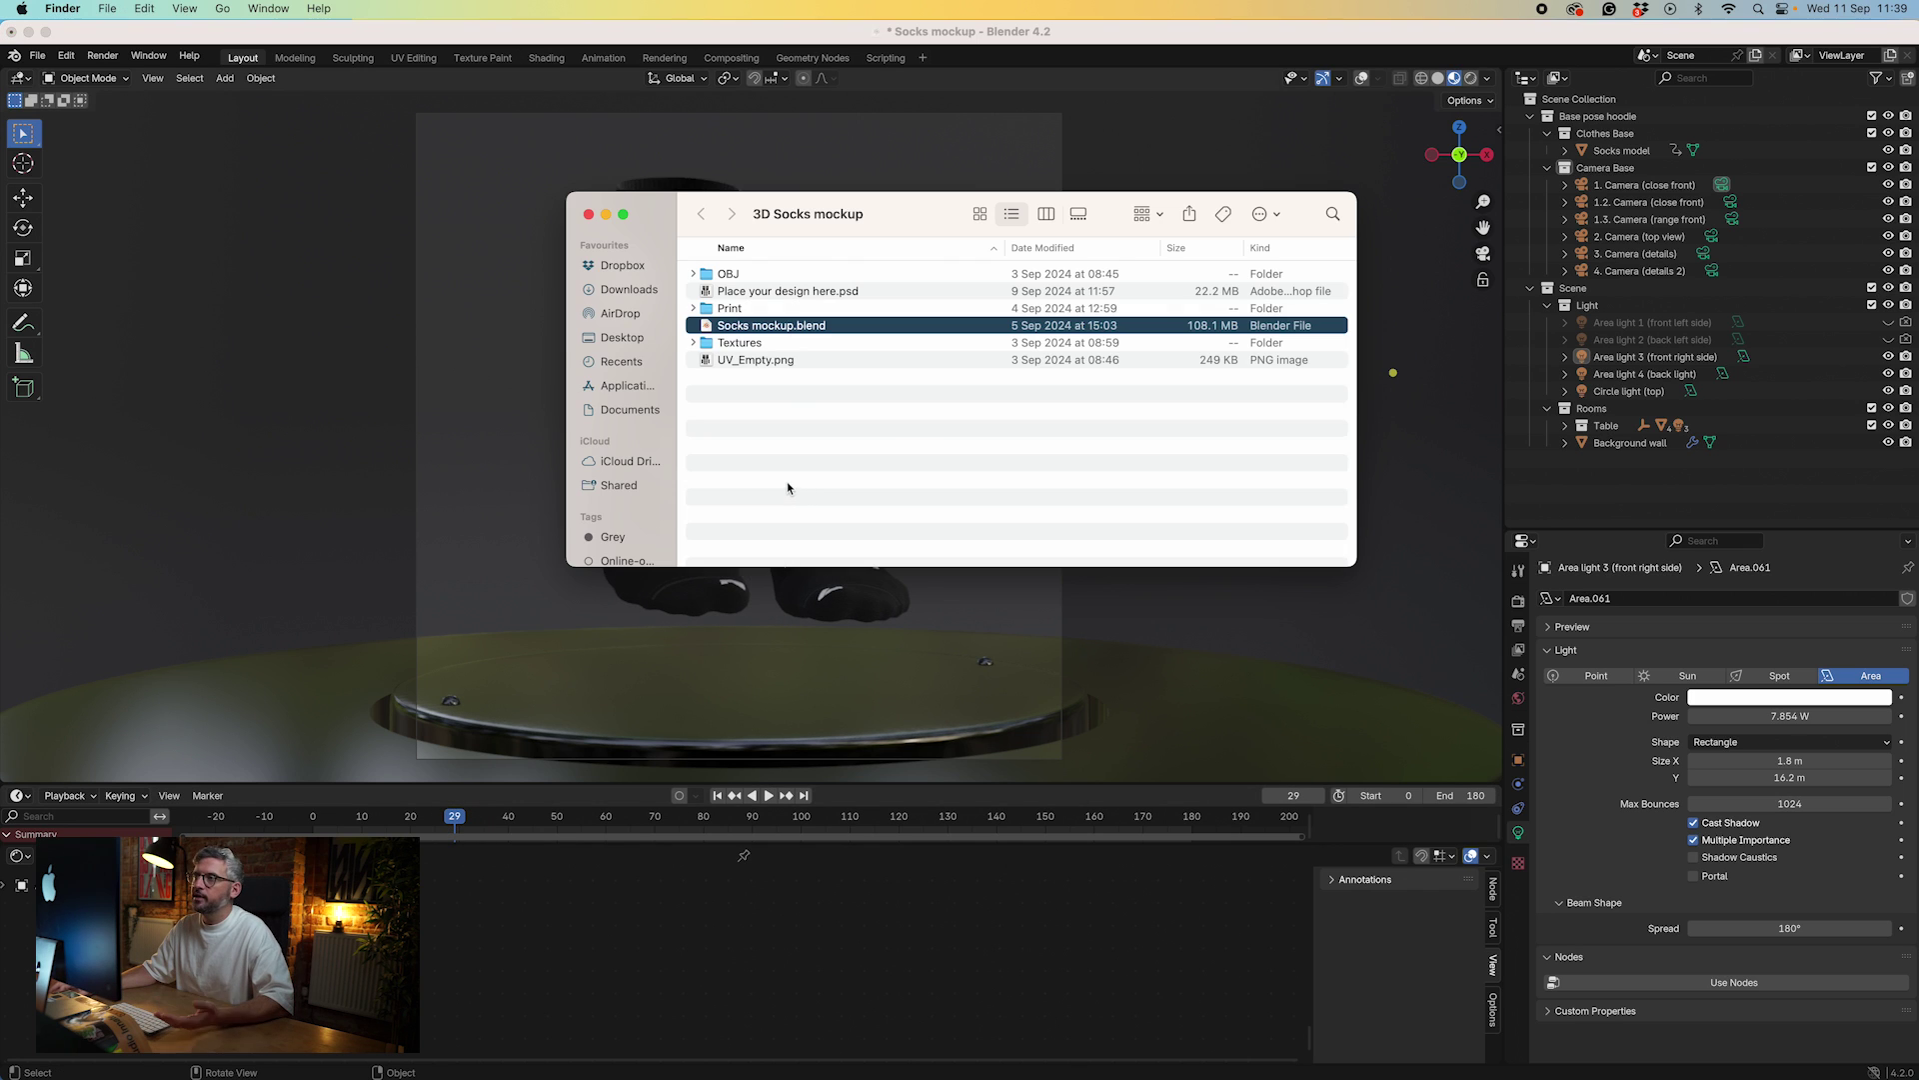
{"action": "left_click", "coordinate": [734, 291]}
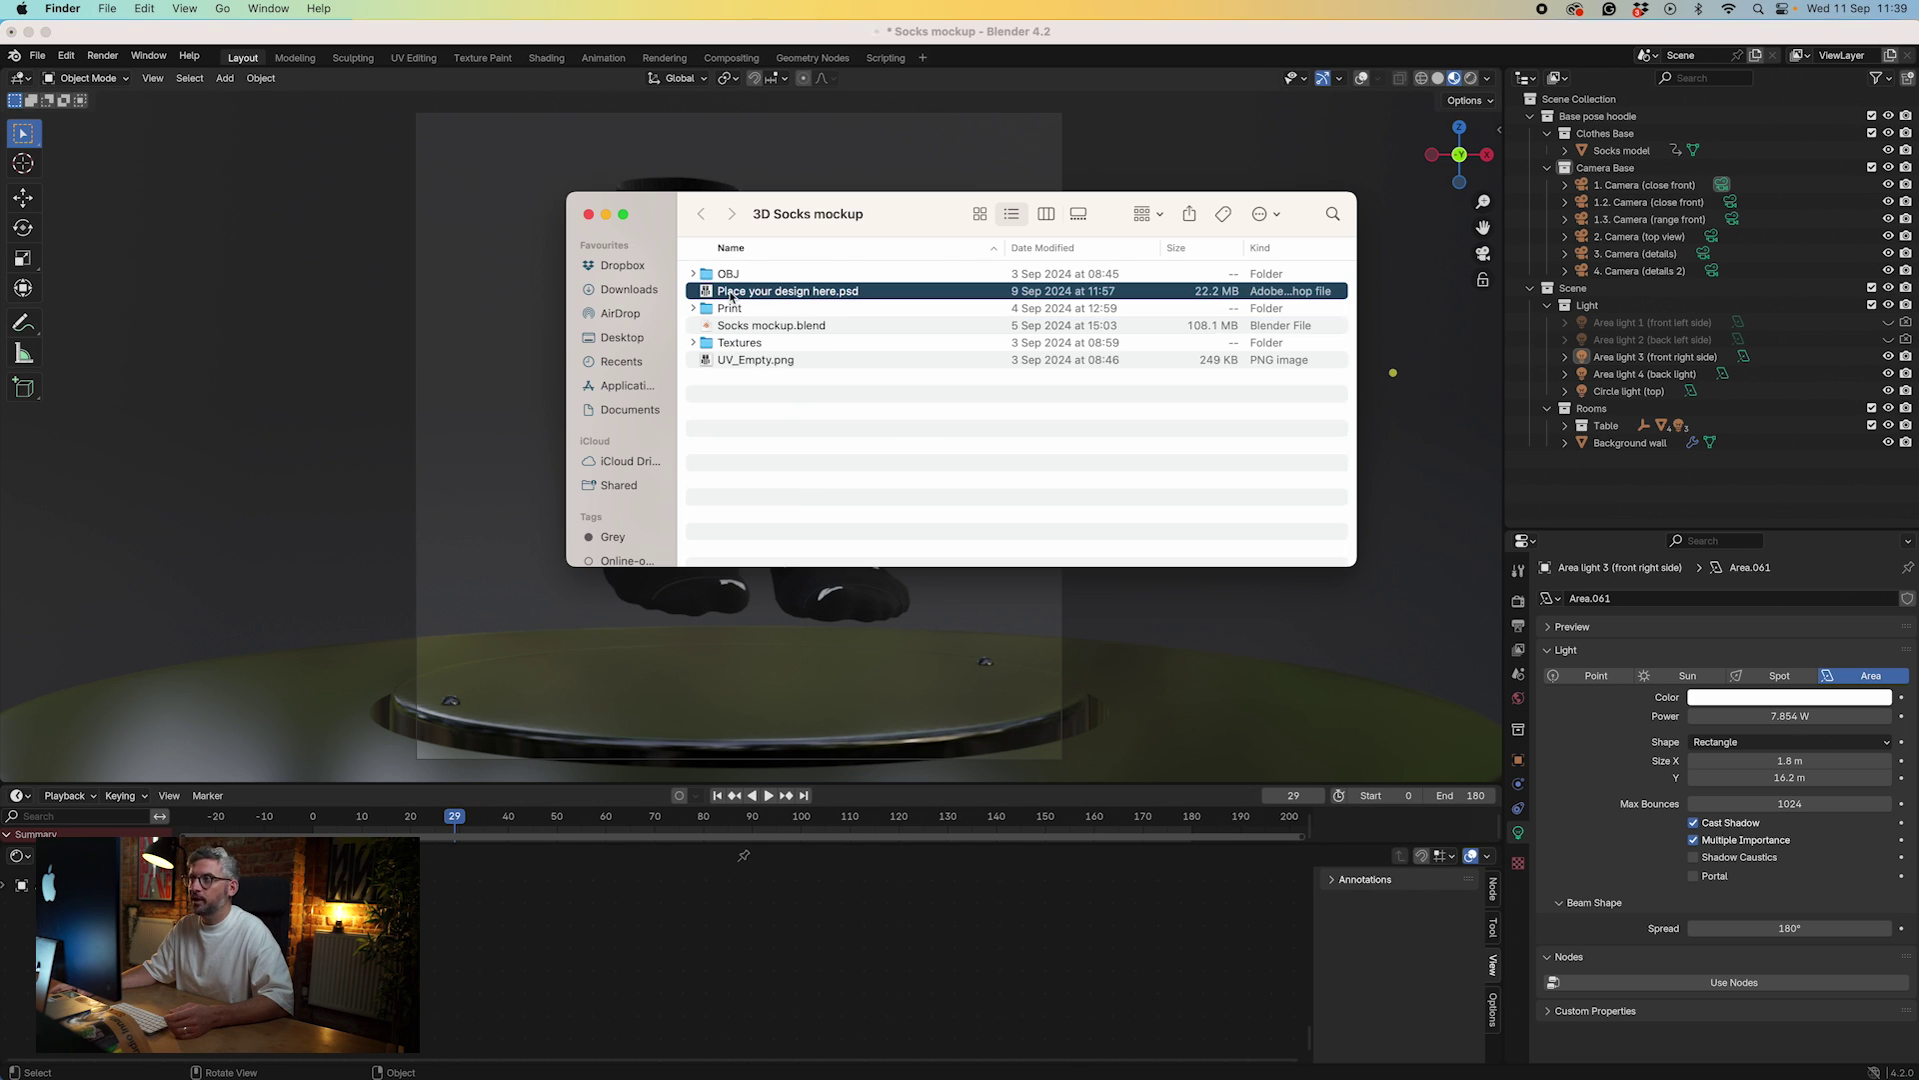
{"action": "double_click", "coordinate": [796, 292]}
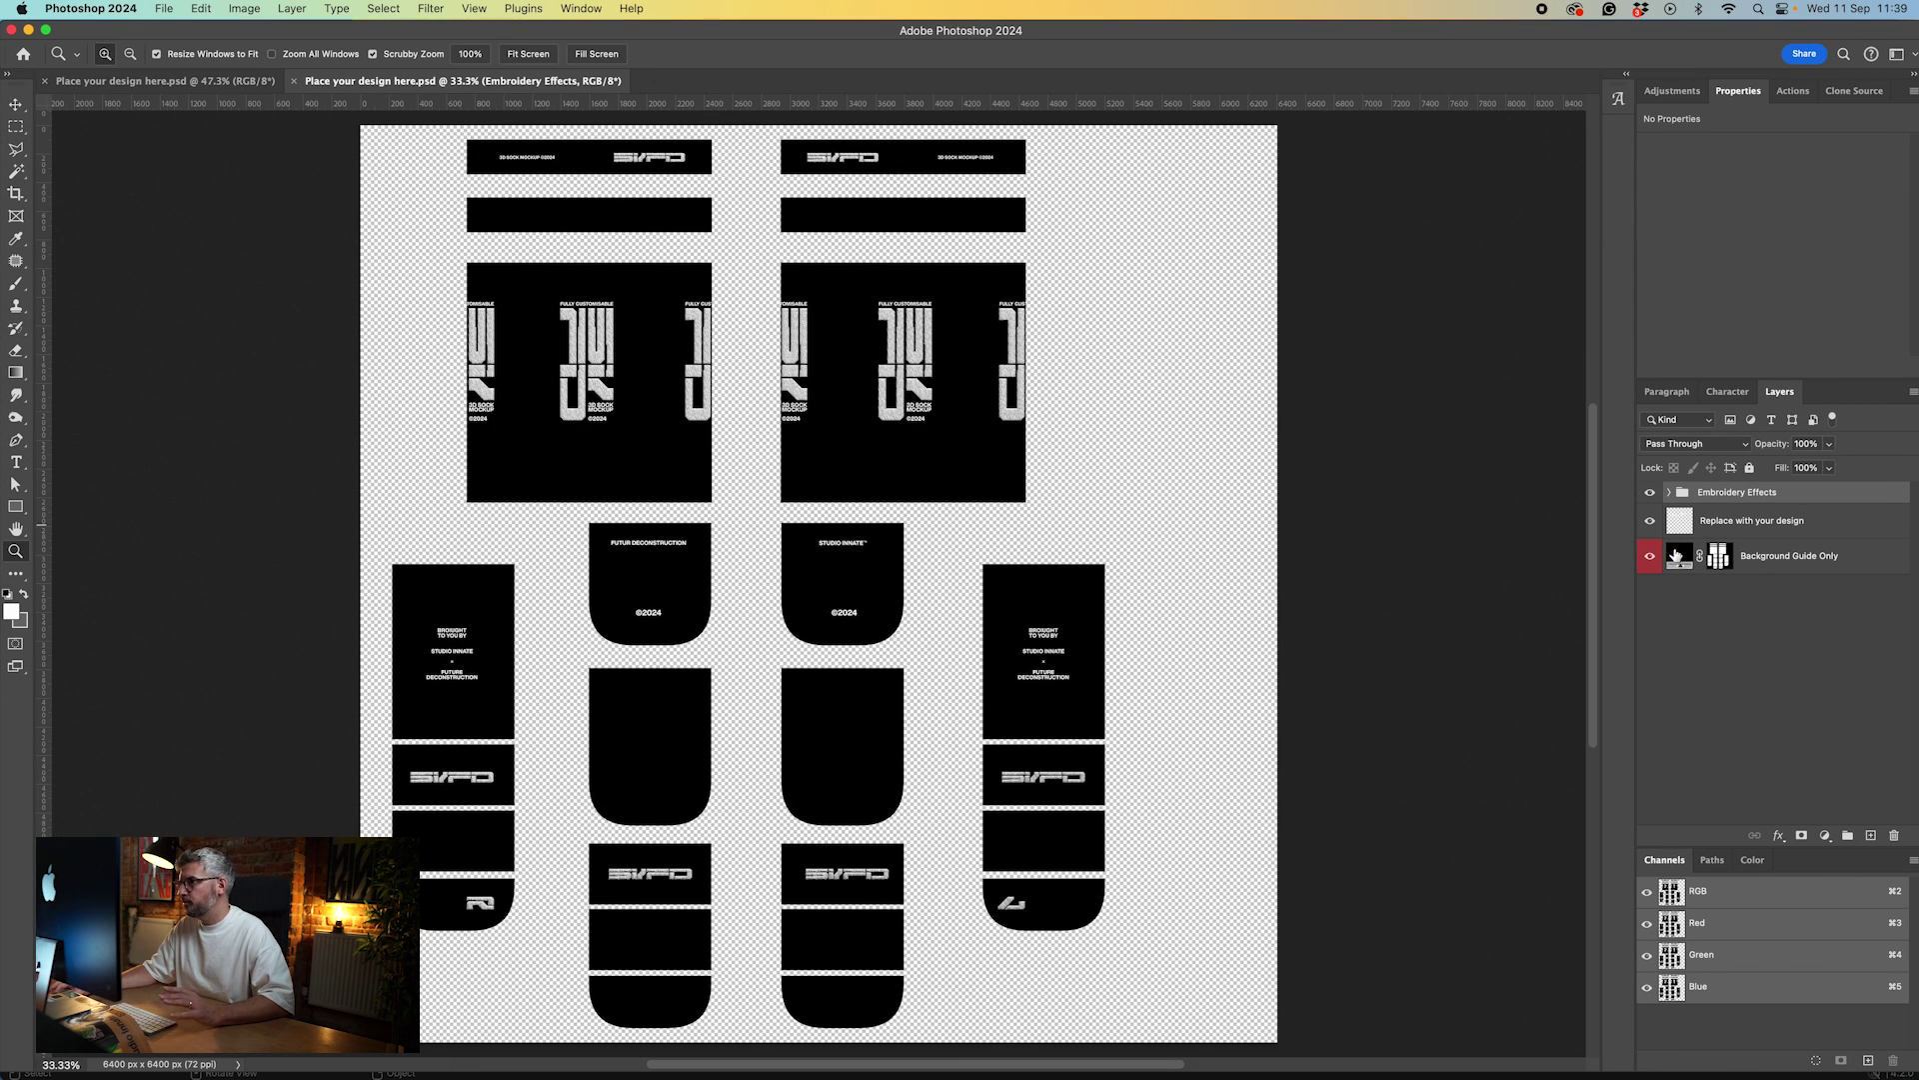
{"action": "scroll", "coordinate": [730, 325], "scroll_direction": "up", "scroll_amount": 5, "text": "alt"}
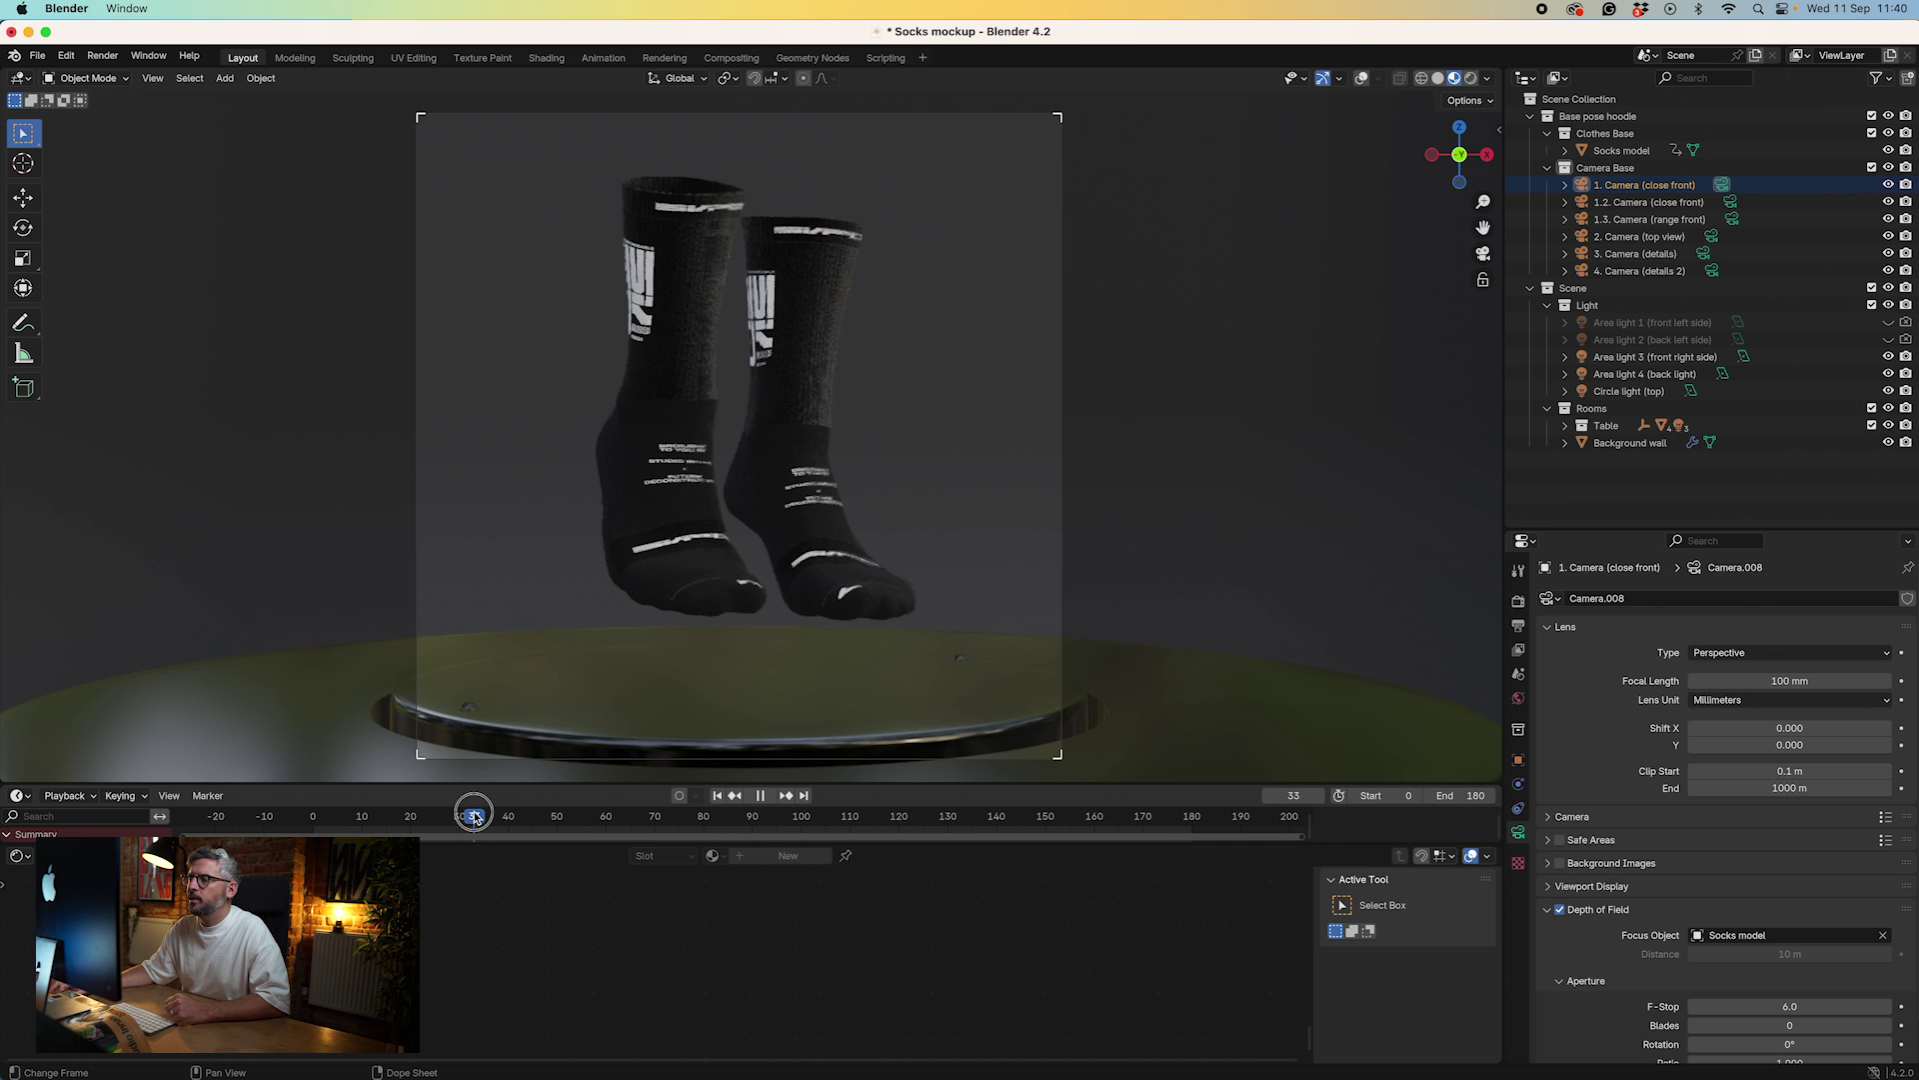
- Play and pause the Blender sock animation, leaving it stopped at frame 133
{"action": "key", "text": "space"}
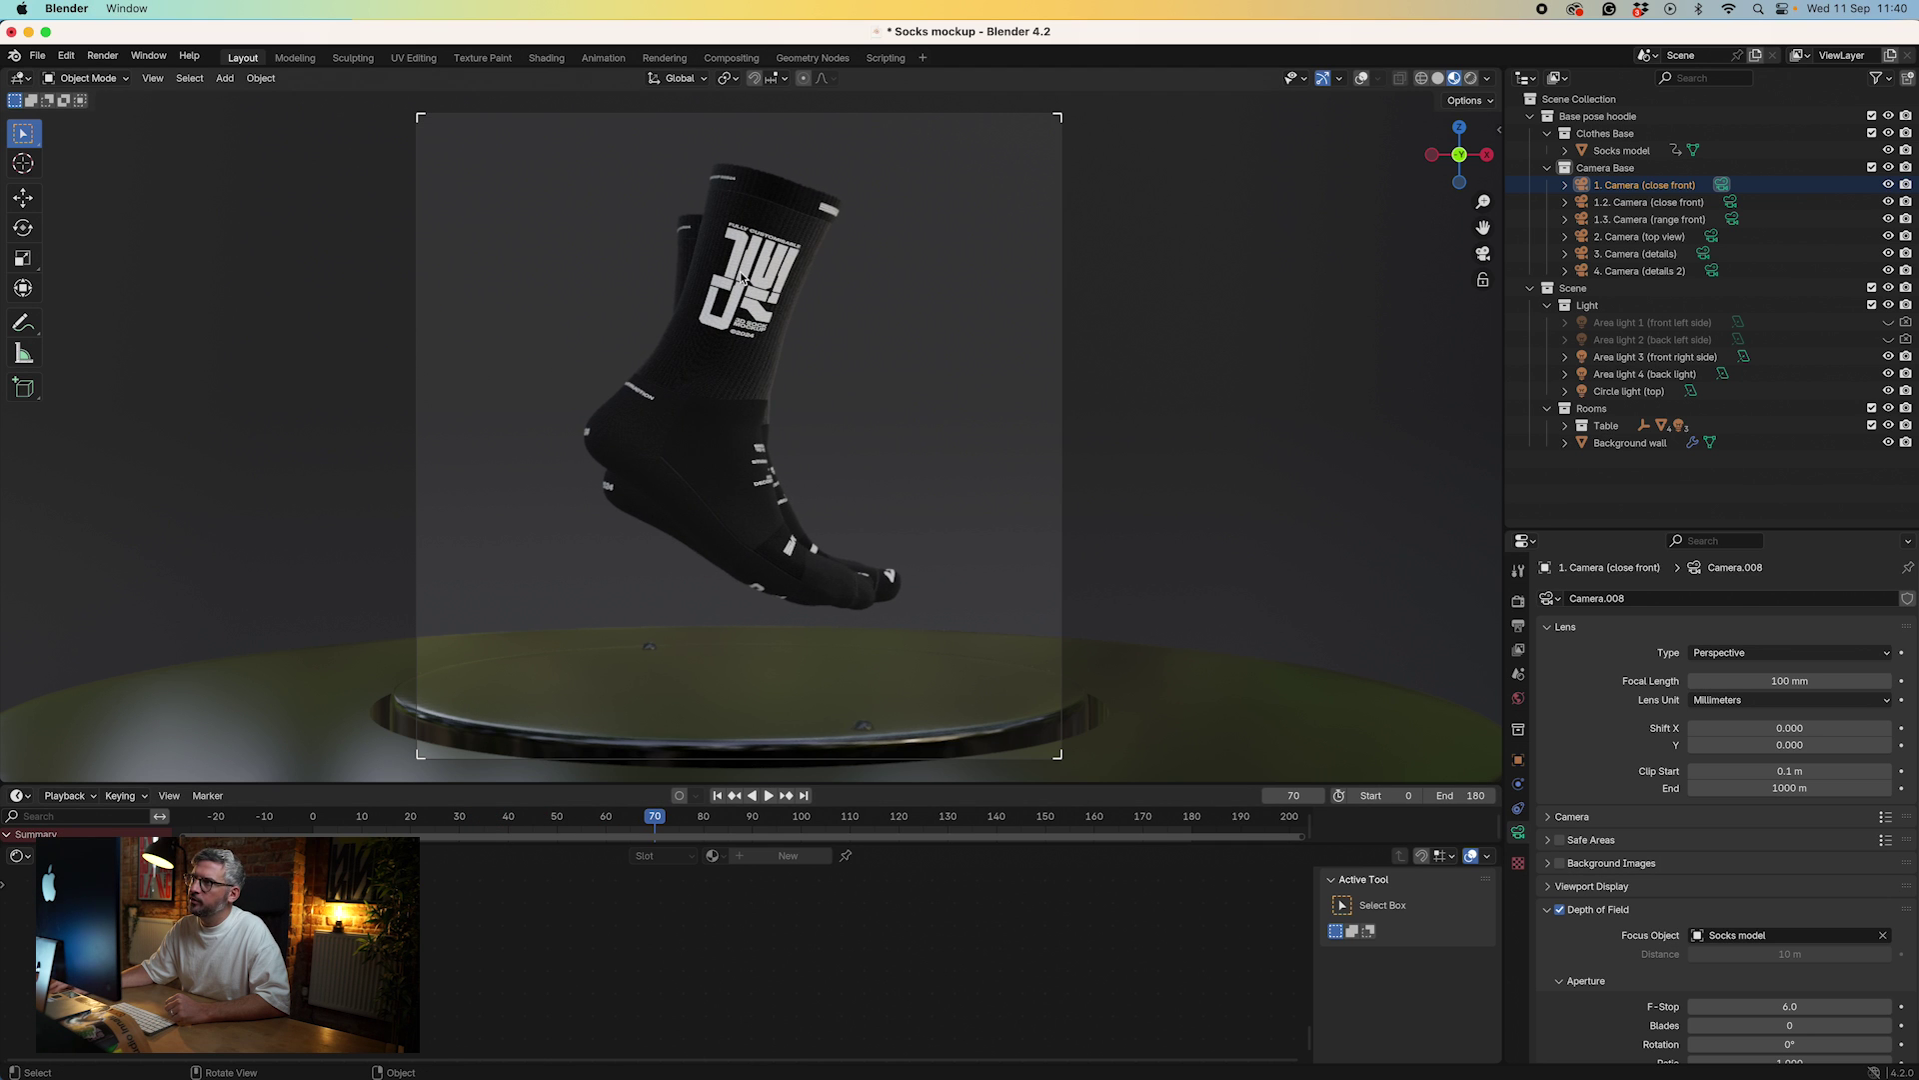
{"action": "key", "text": "space"}
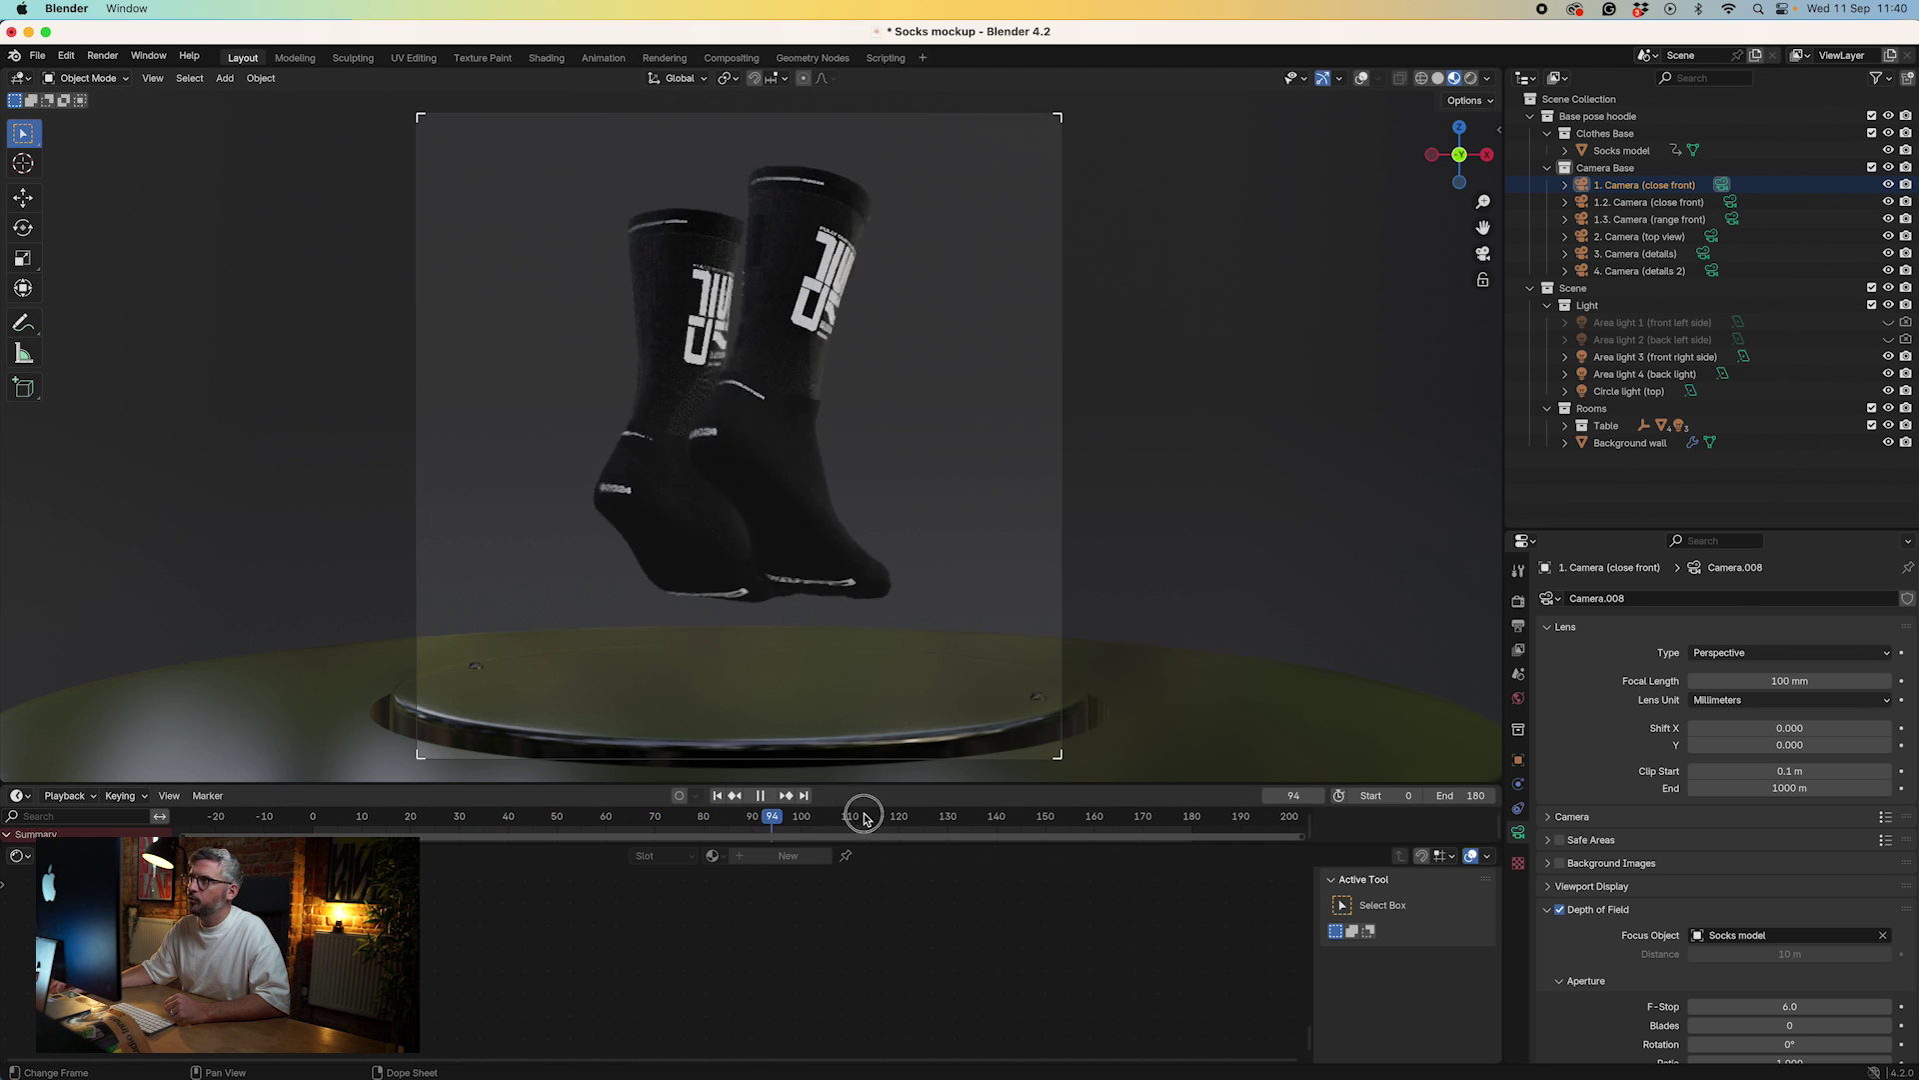
{"action": "left_click_drag", "start_coordinate": [1007, 805], "coordinate": [961, 805]}
{"action": "key", "text": "space"}
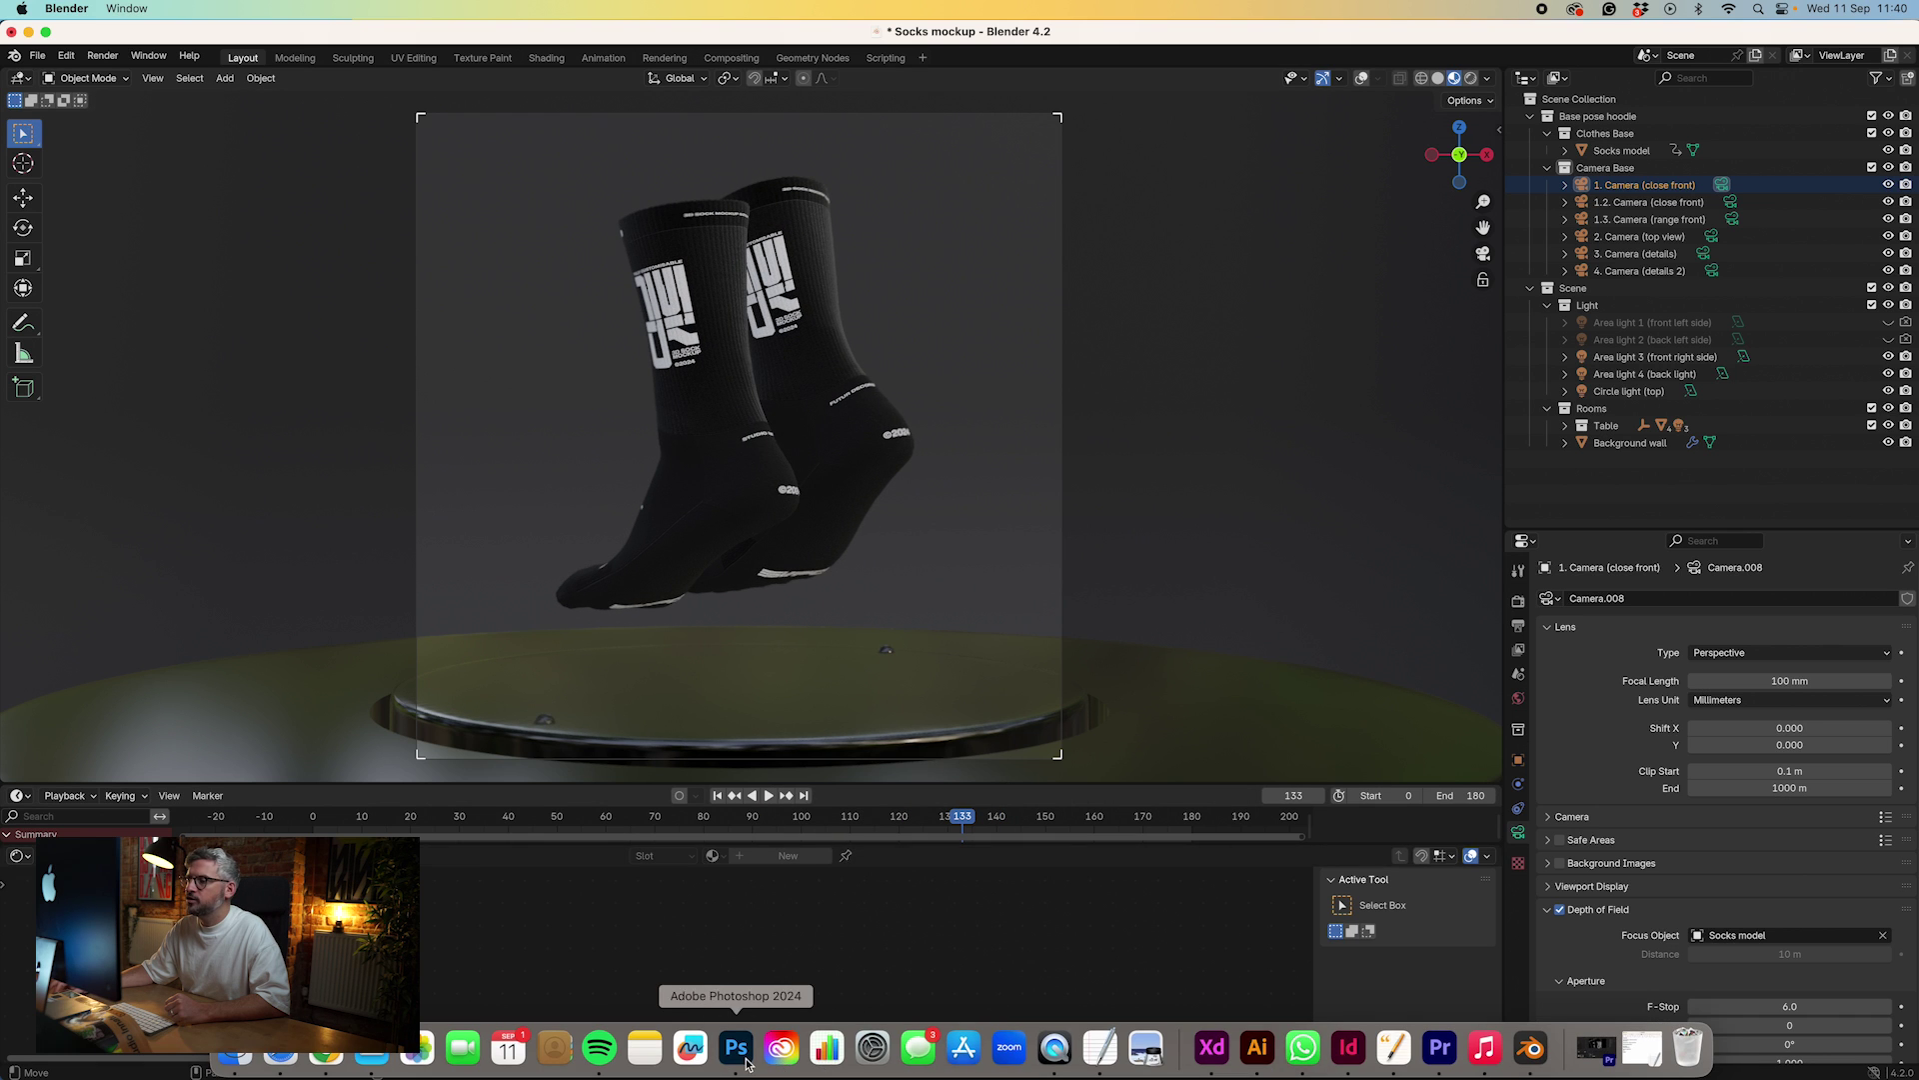
- Inspect the customisable leg panels in Photoshop, then replay the Blender sock animation from frame 48
{"action": "left_click", "coordinate": [736, 1052]}
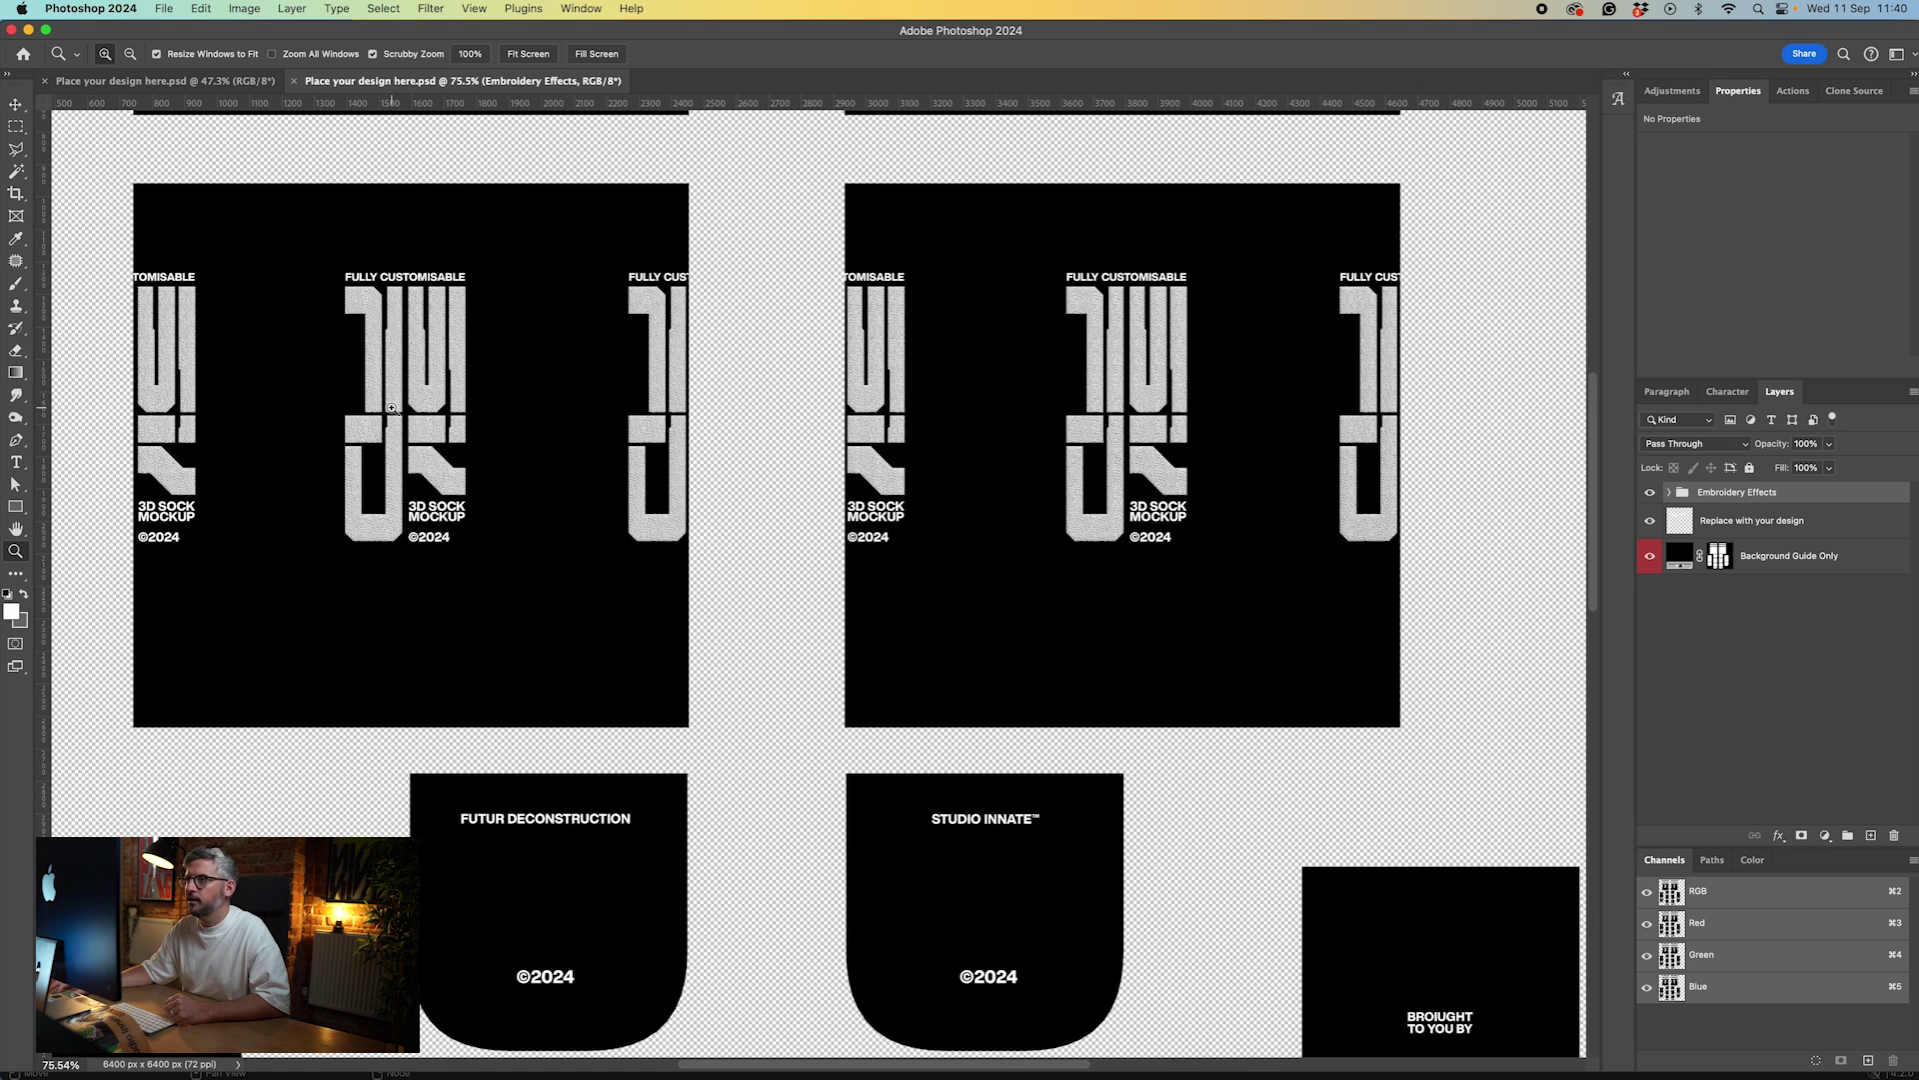
{"action": "scroll", "coordinate": [403, 409], "scroll_direction": "up", "scroll_amount": 5}
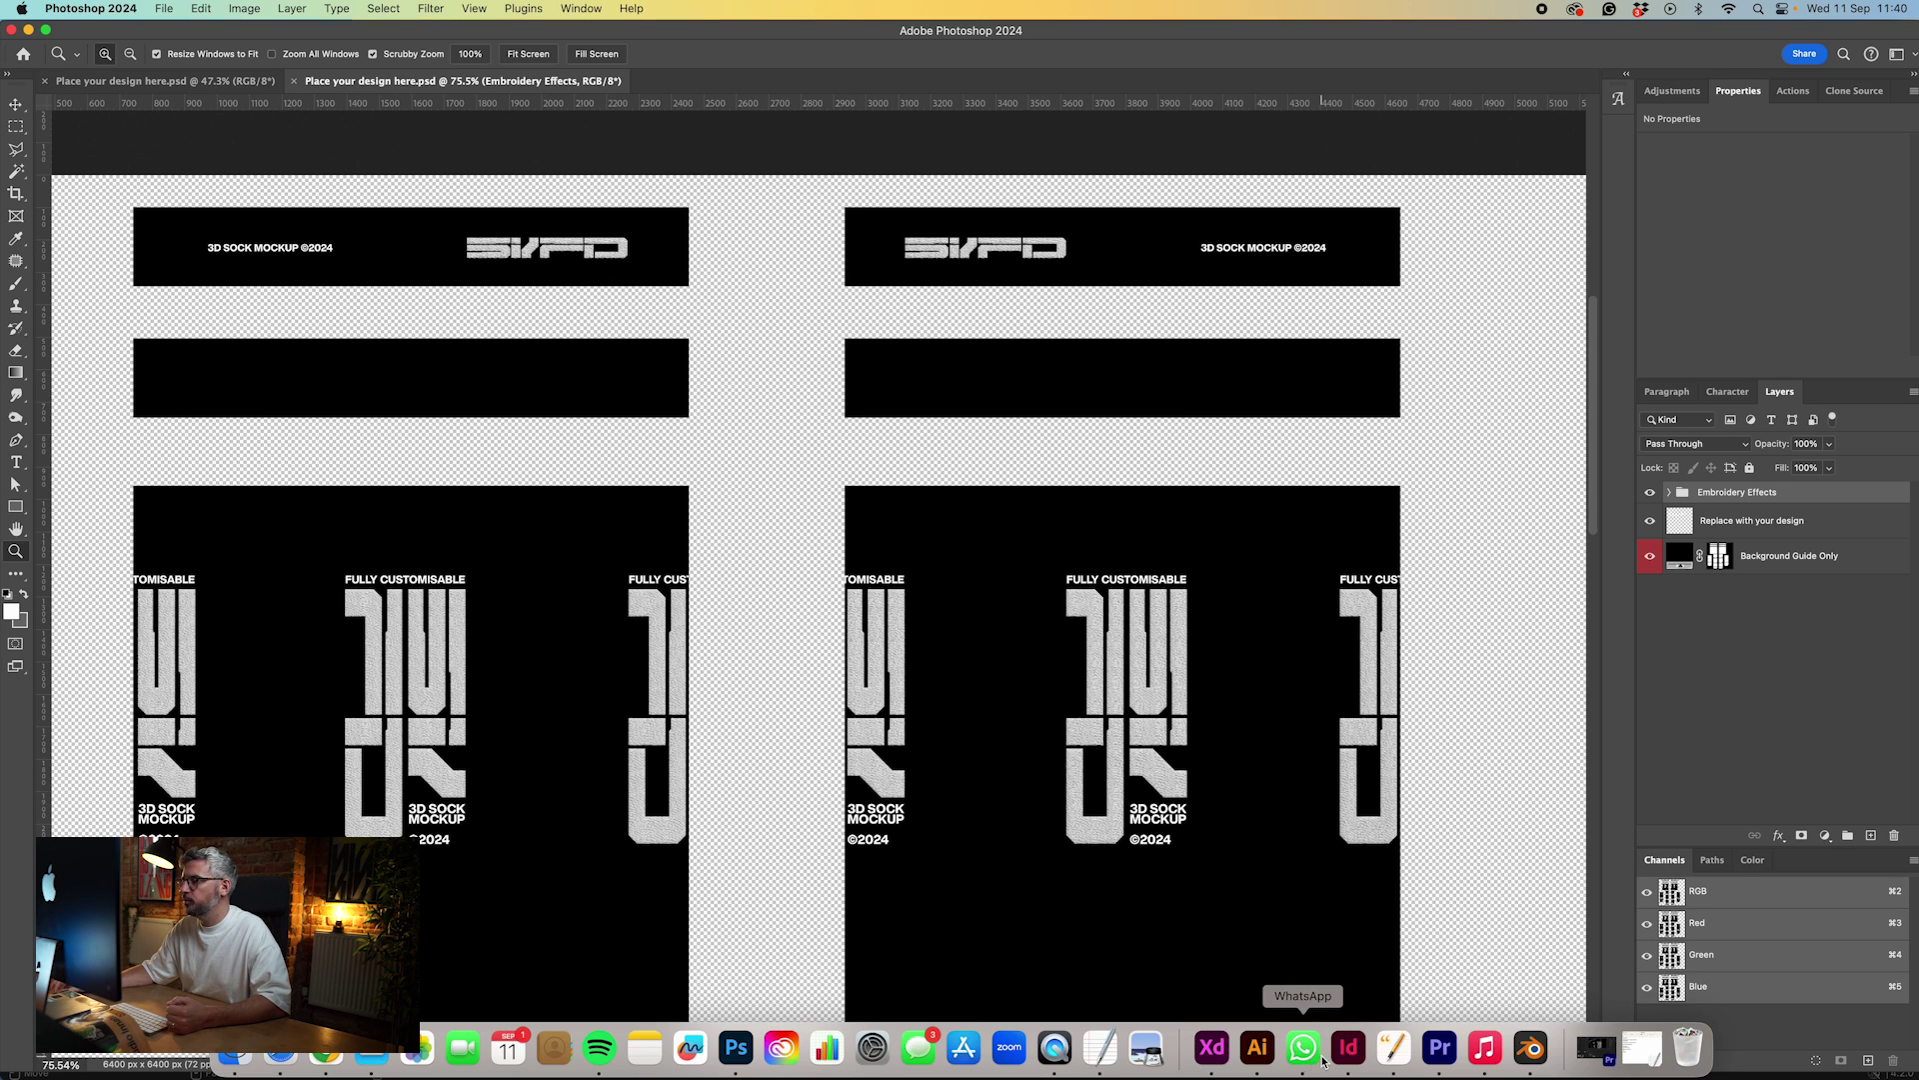
{"action": "left_click", "coordinate": [1531, 1046]}
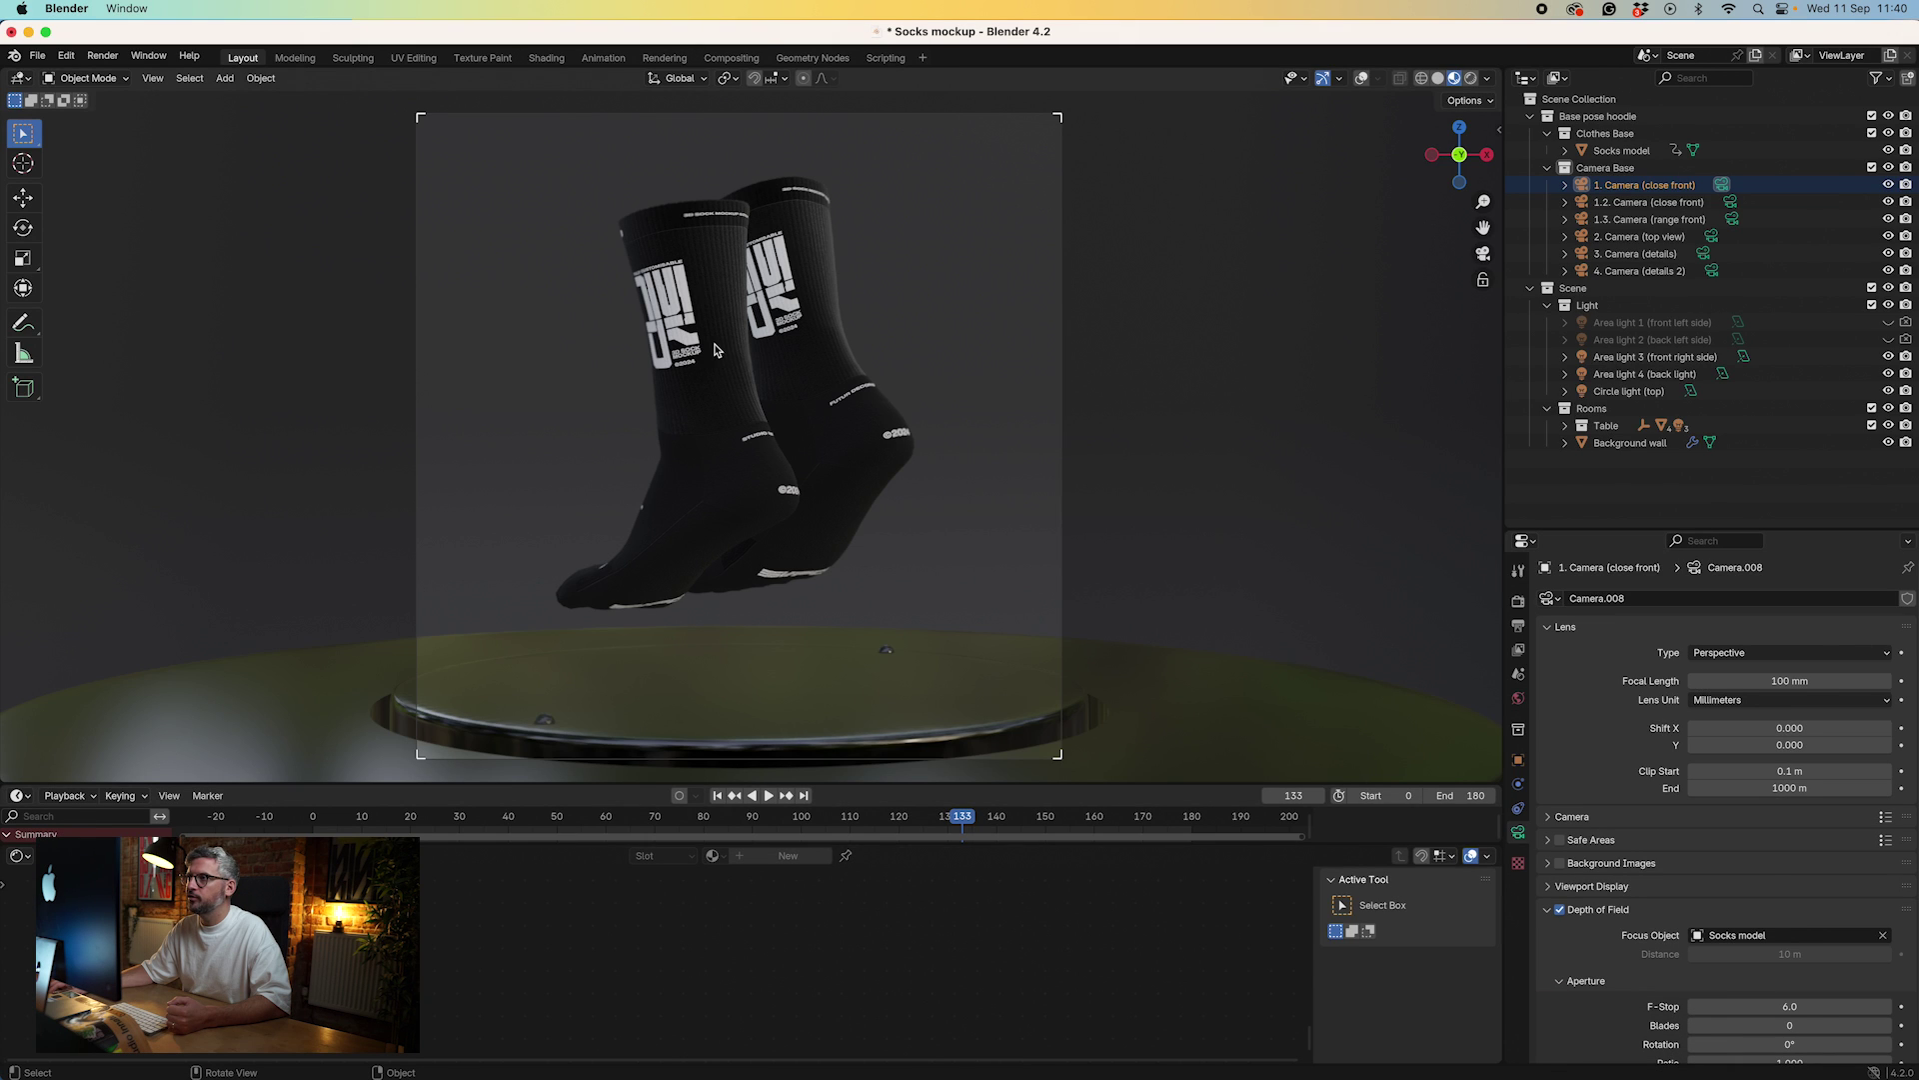
{"action": "left_click_drag", "start_coordinate": [965, 817], "coordinate": [855, 816]}
{"action": "key", "text": "space"}
{"action": "key", "text": "space"}
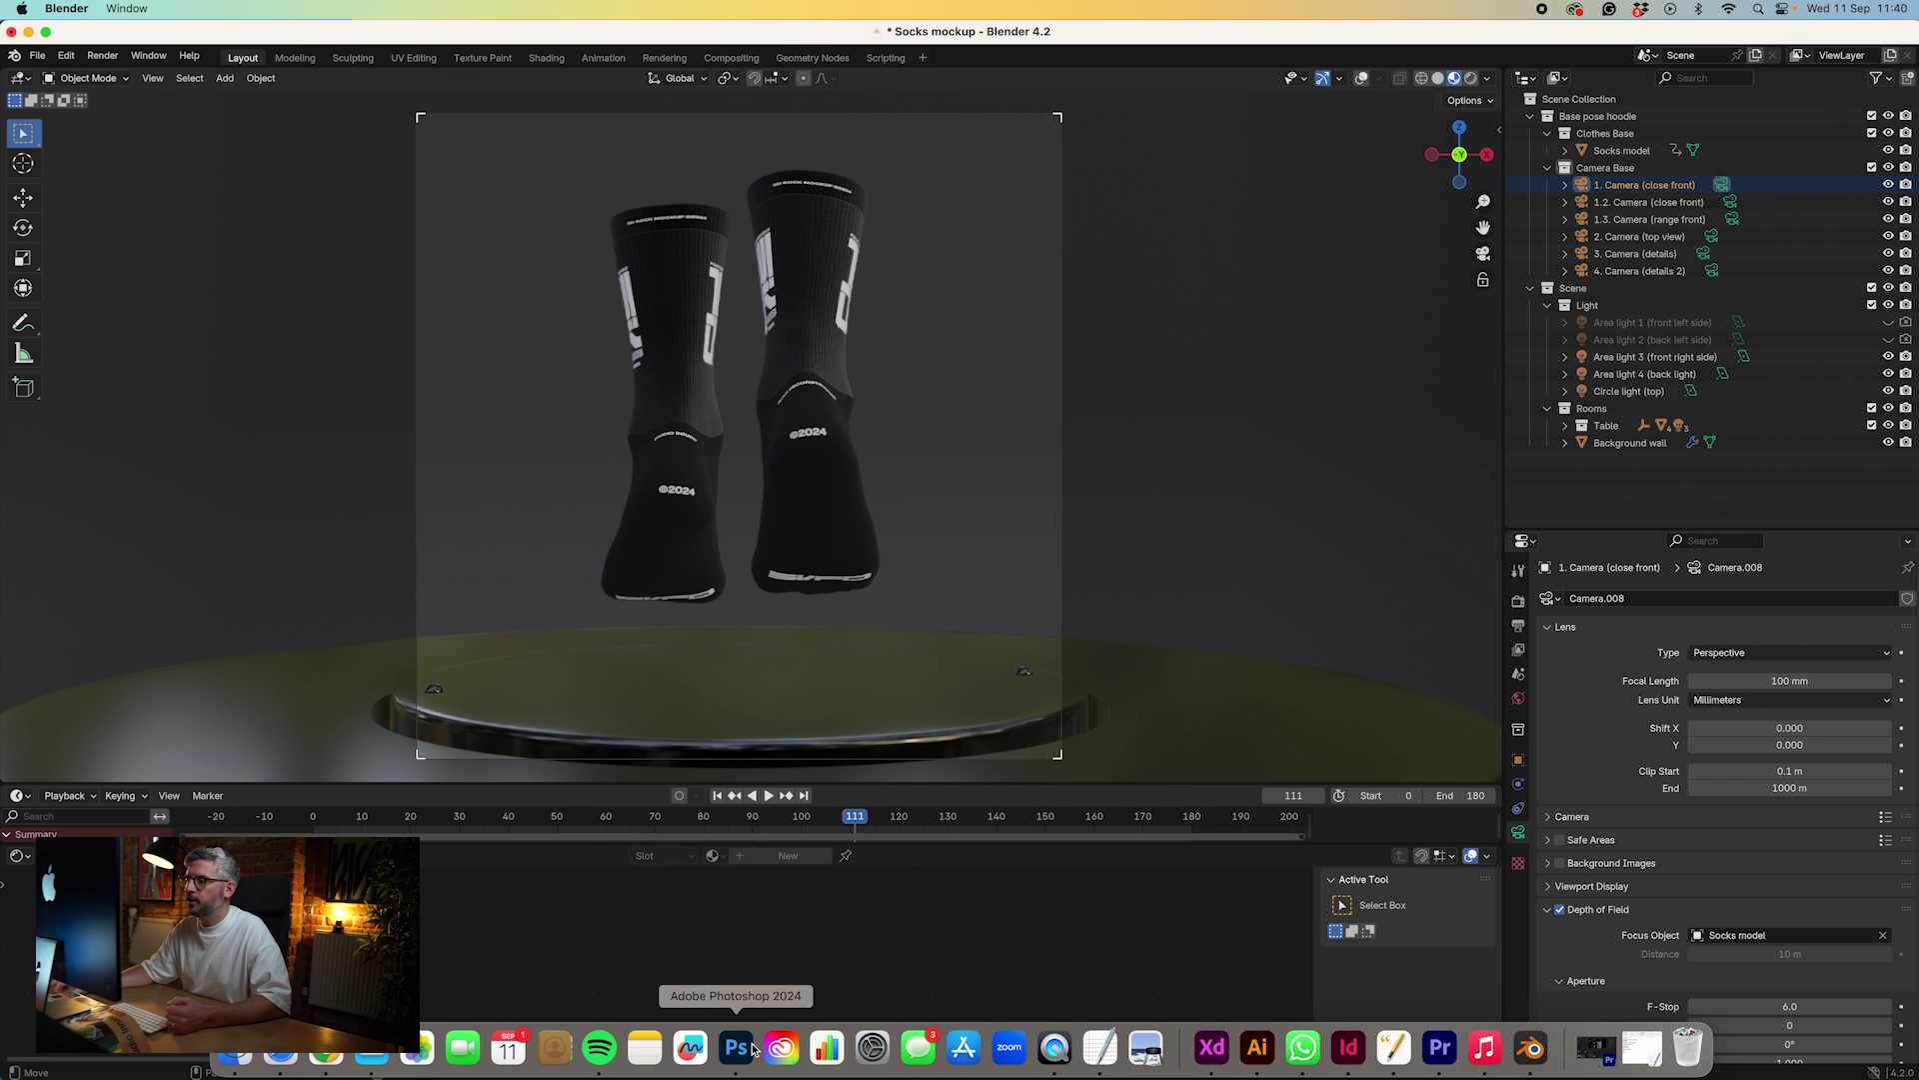
- Scroll the Photoshop layout to view the ©2024, SIFD logo and credit label panels
{"action": "left_click", "coordinate": [736, 1063]}
{"action": "scroll", "coordinate": [737, 642], "scroll_direction": "down", "scroll_amount": 15}
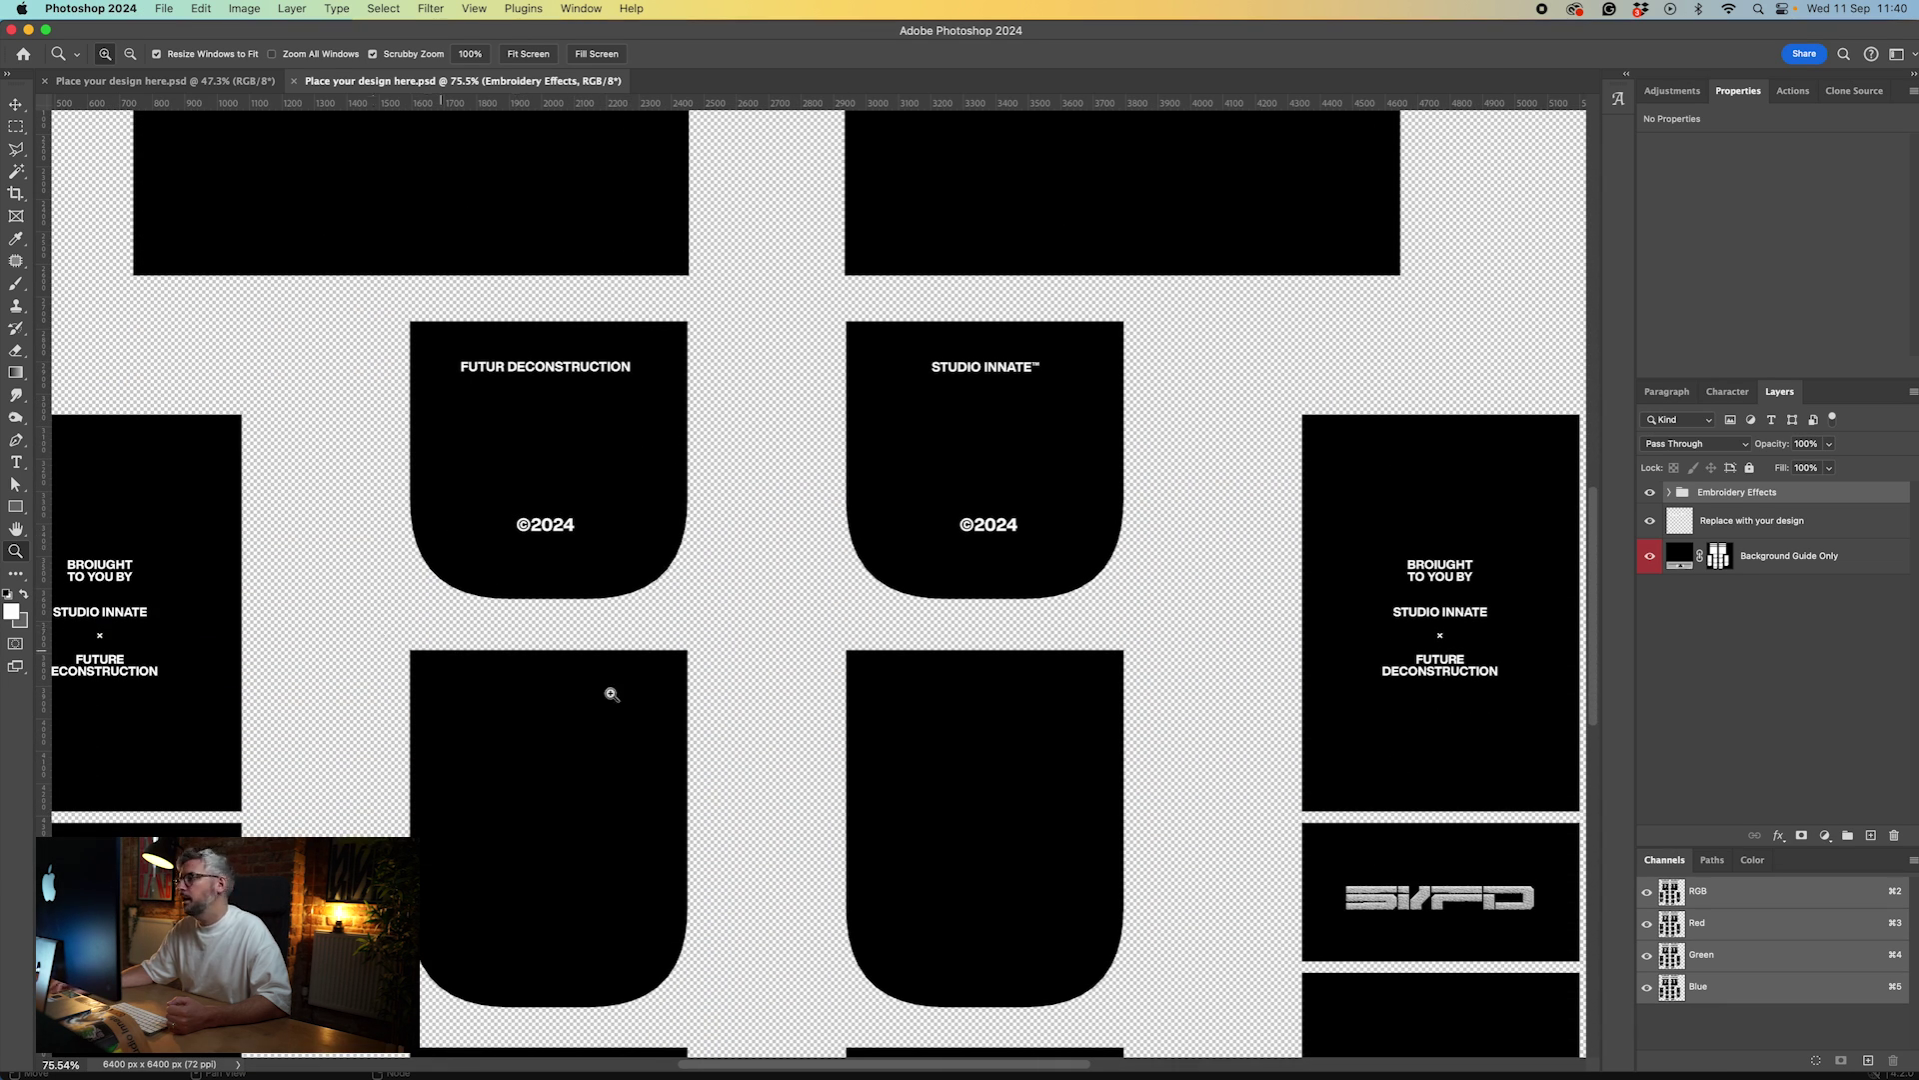
{"action": "scroll", "coordinate": [707, 612], "scroll_direction": "down", "scroll_amount": 7}
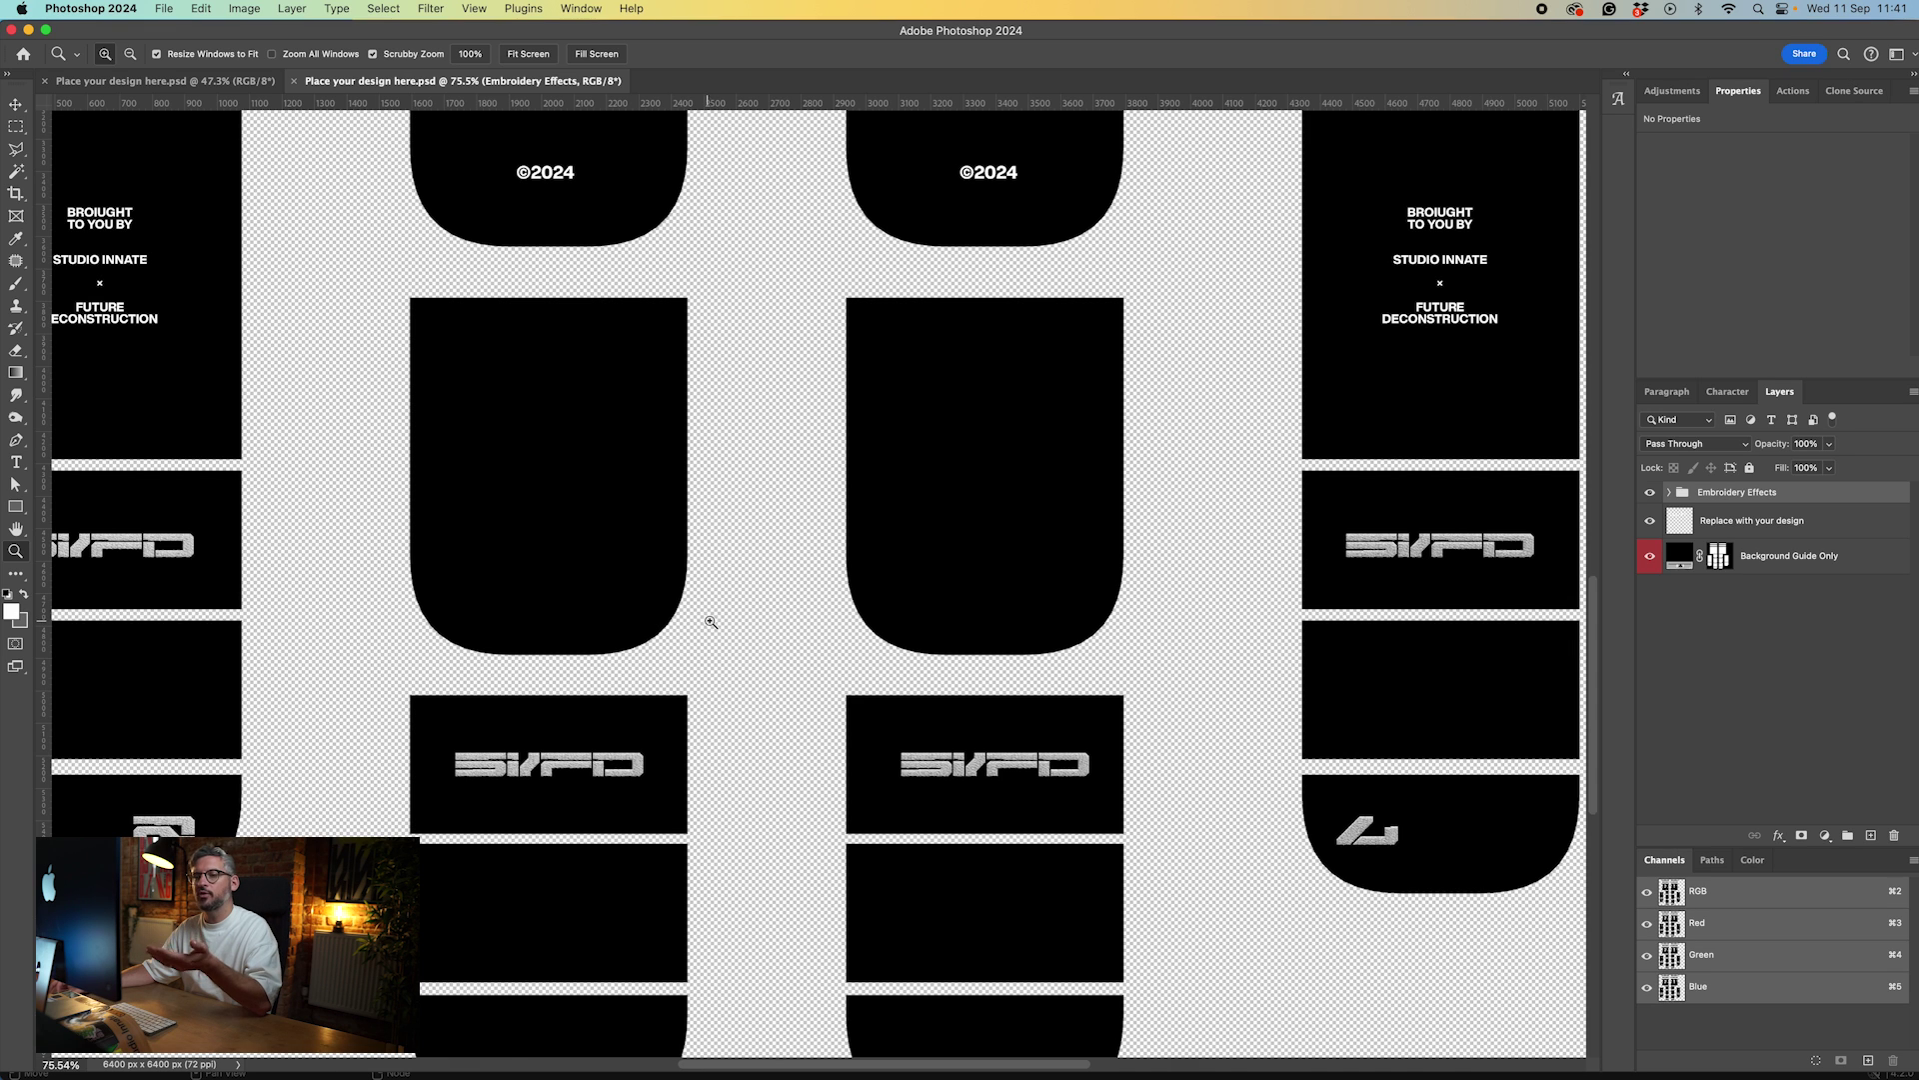
{"action": "scroll", "coordinate": [696, 611], "scroll_direction": "left", "scroll_amount": 3}
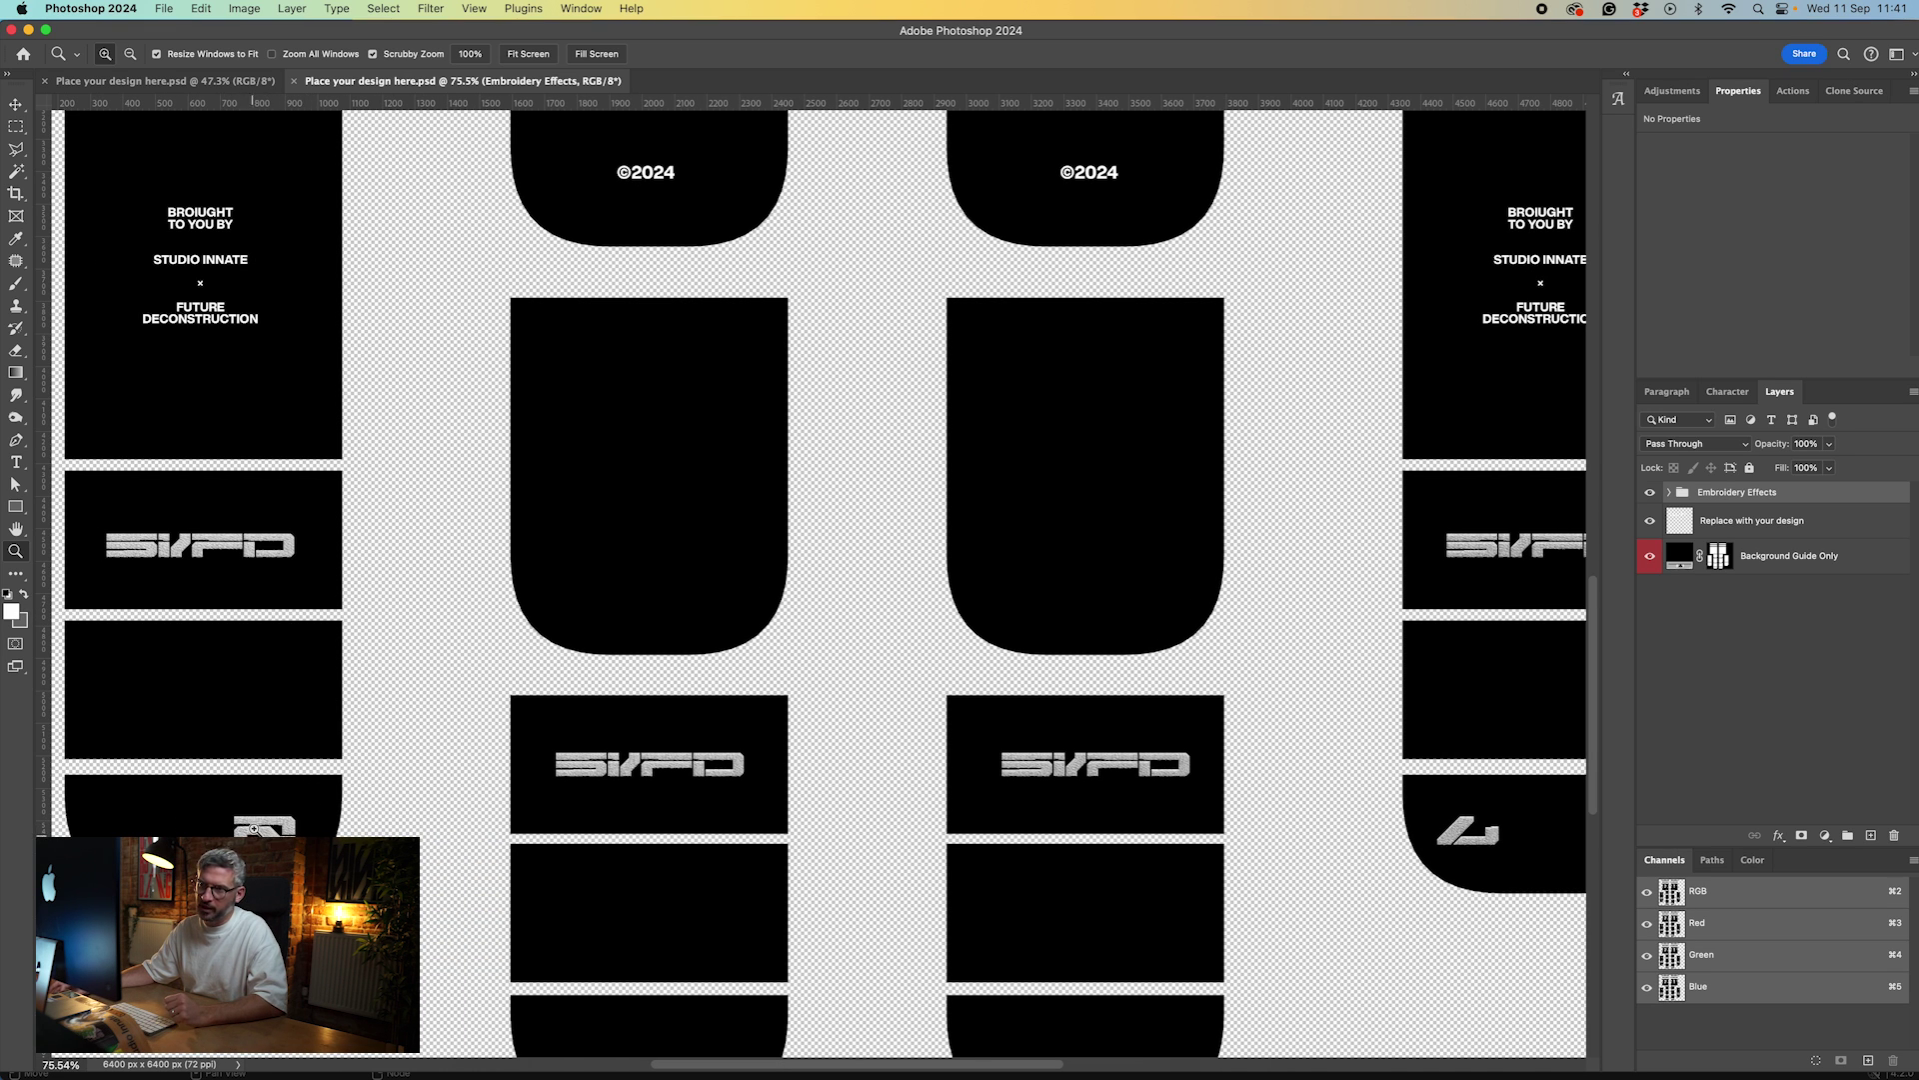
{"action": "scroll", "coordinate": [285, 817], "scroll_direction": "right", "scroll_amount": 6}
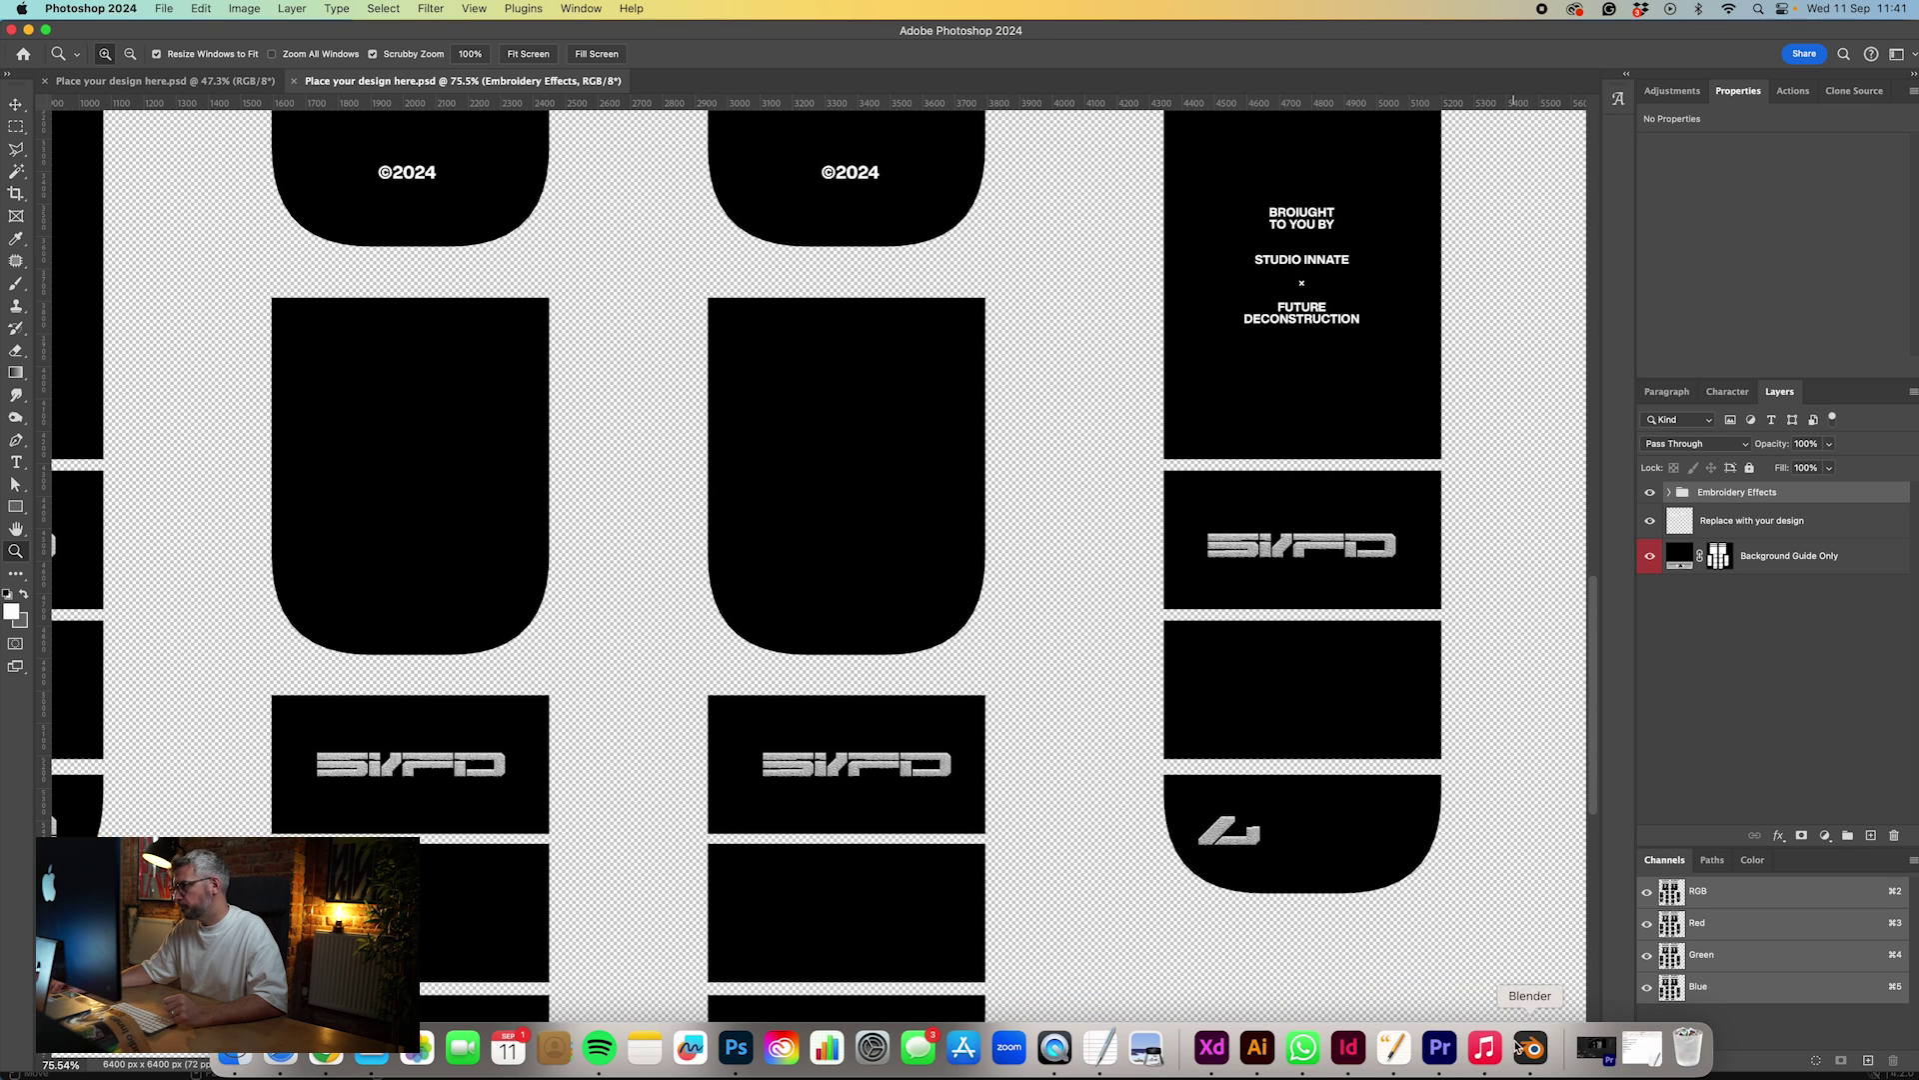
- Back in Blender, scrub the sock animation to frame 34 and stop playback
{"action": "left_click", "coordinate": [1510, 1048]}
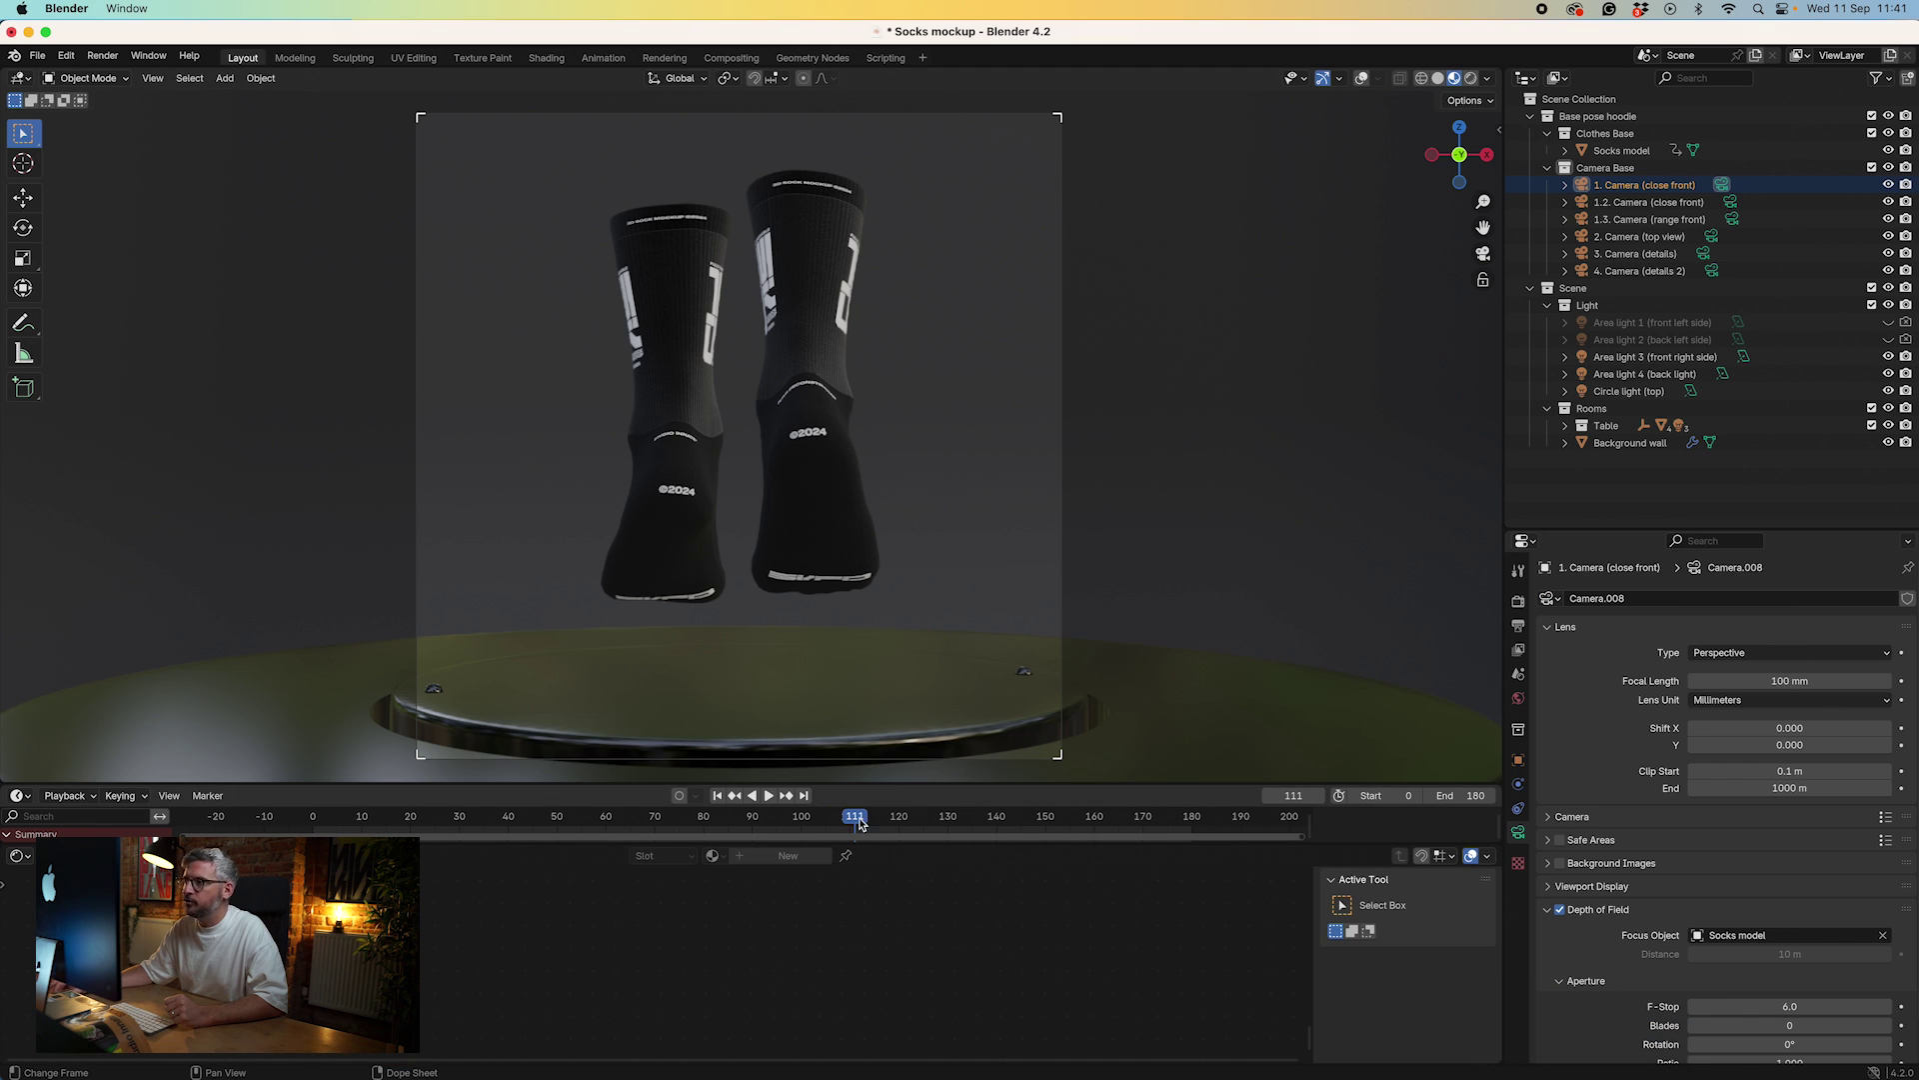
{"action": "left_click_drag", "start_coordinate": [708, 817], "coordinate": [380, 819]}
{"action": "key", "text": "space"}
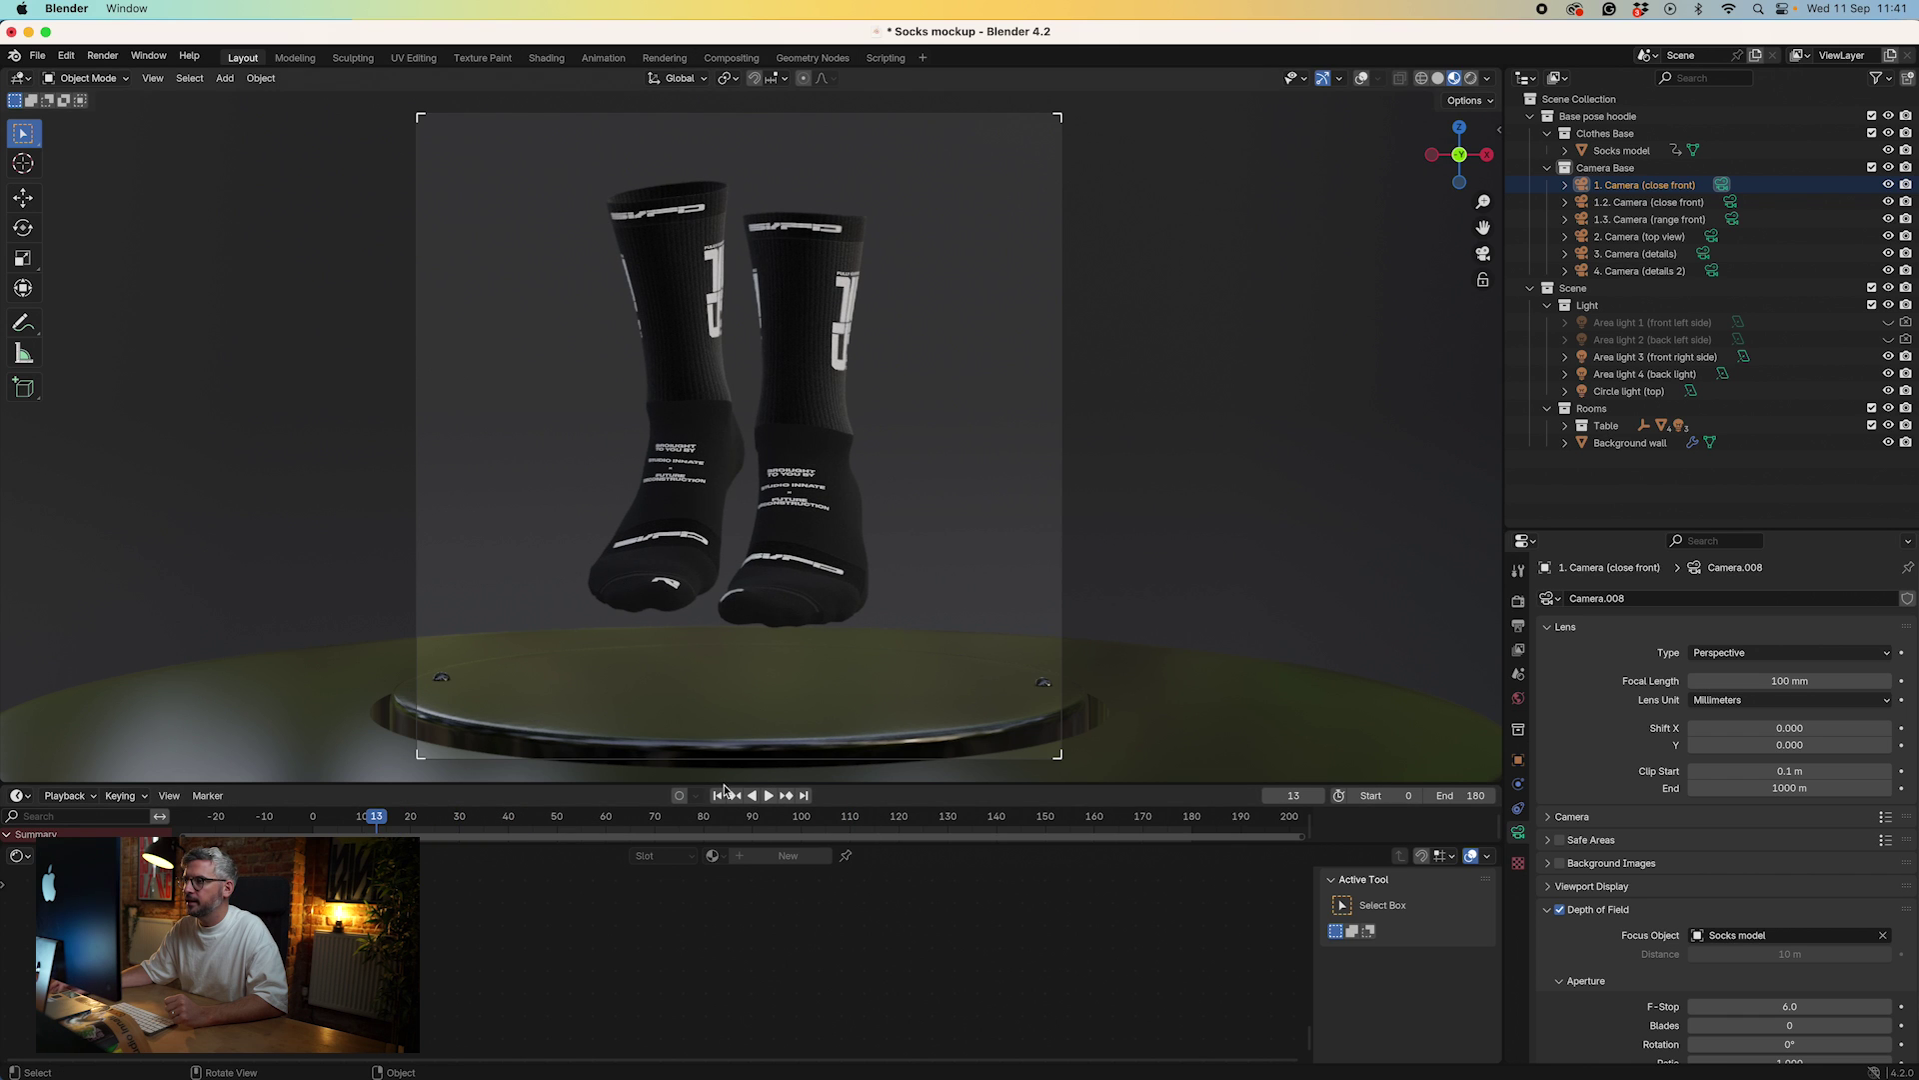
{"action": "left_click_drag", "start_coordinate": [383, 822], "coordinate": [480, 816]}
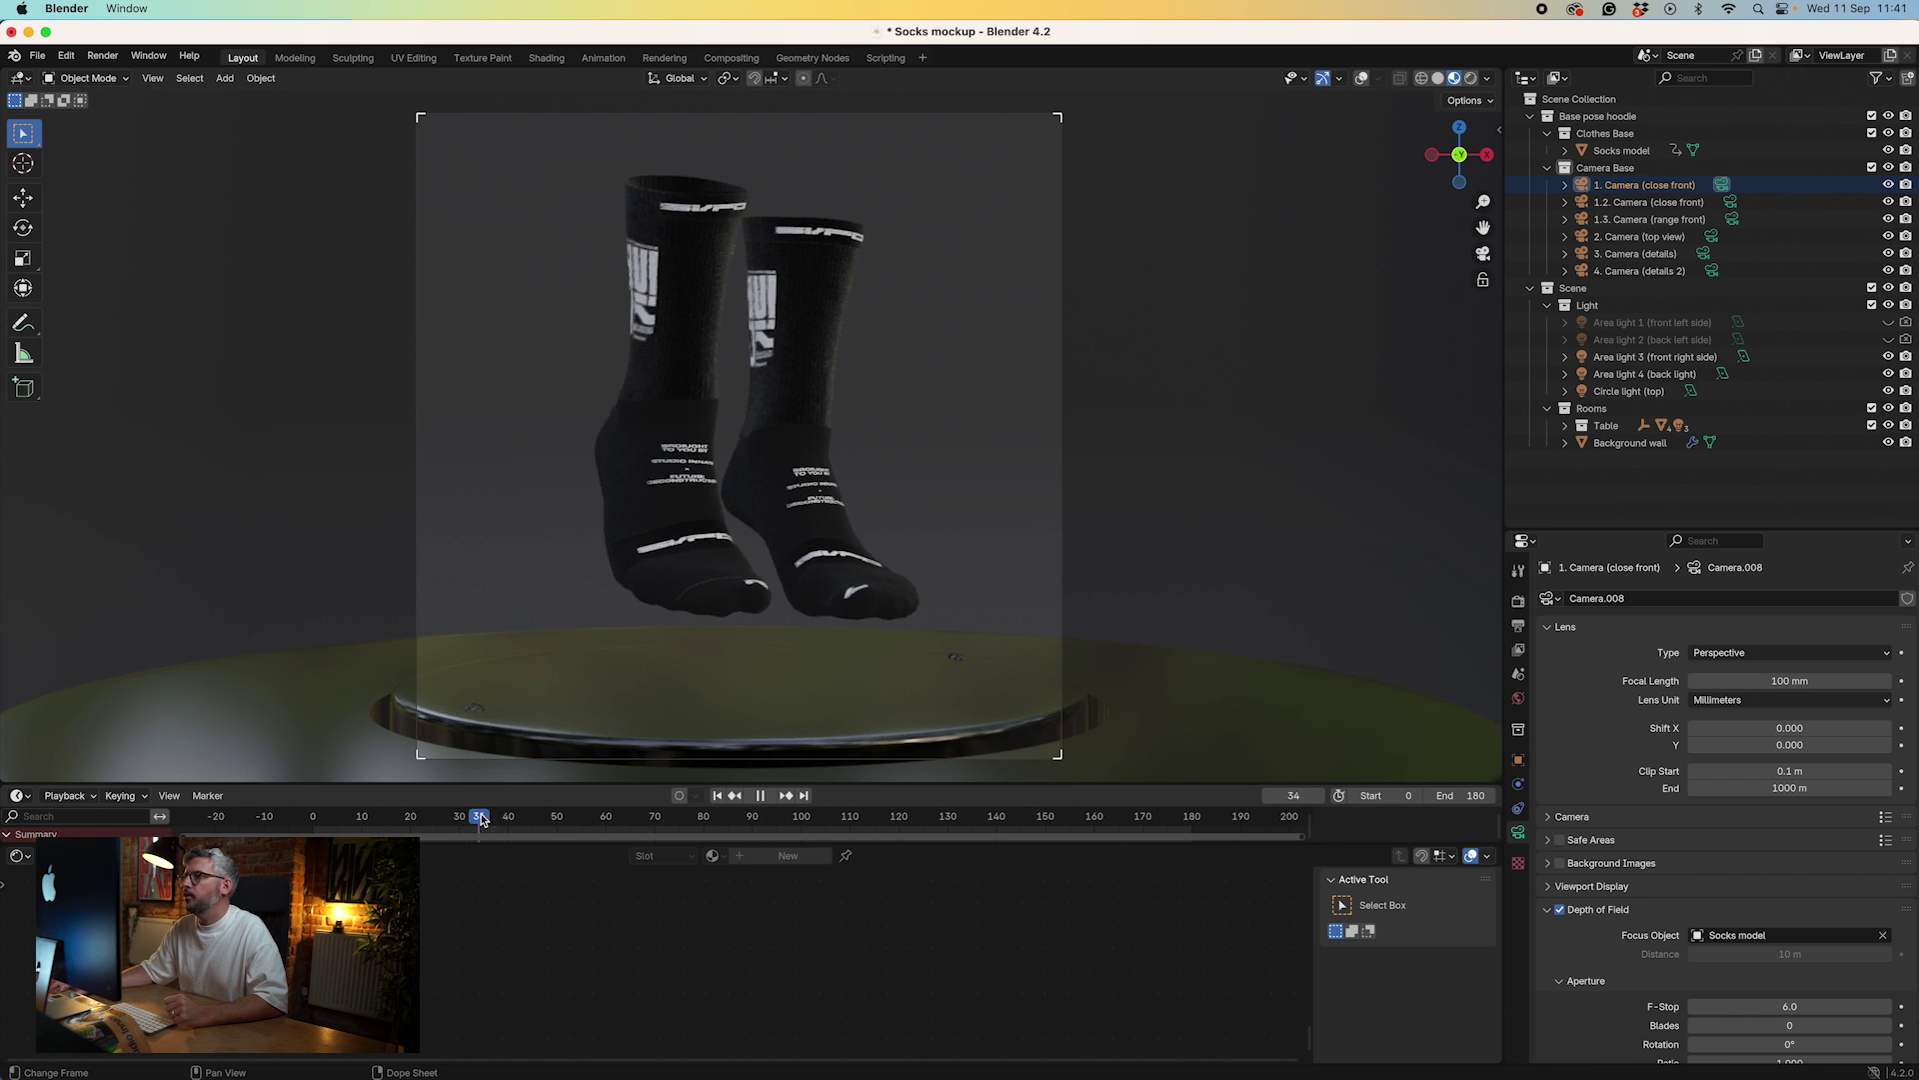
- Select the Socks model, switch to the Main top material slot and create a new blank image
{"action": "left_click", "coordinate": [825, 459]}
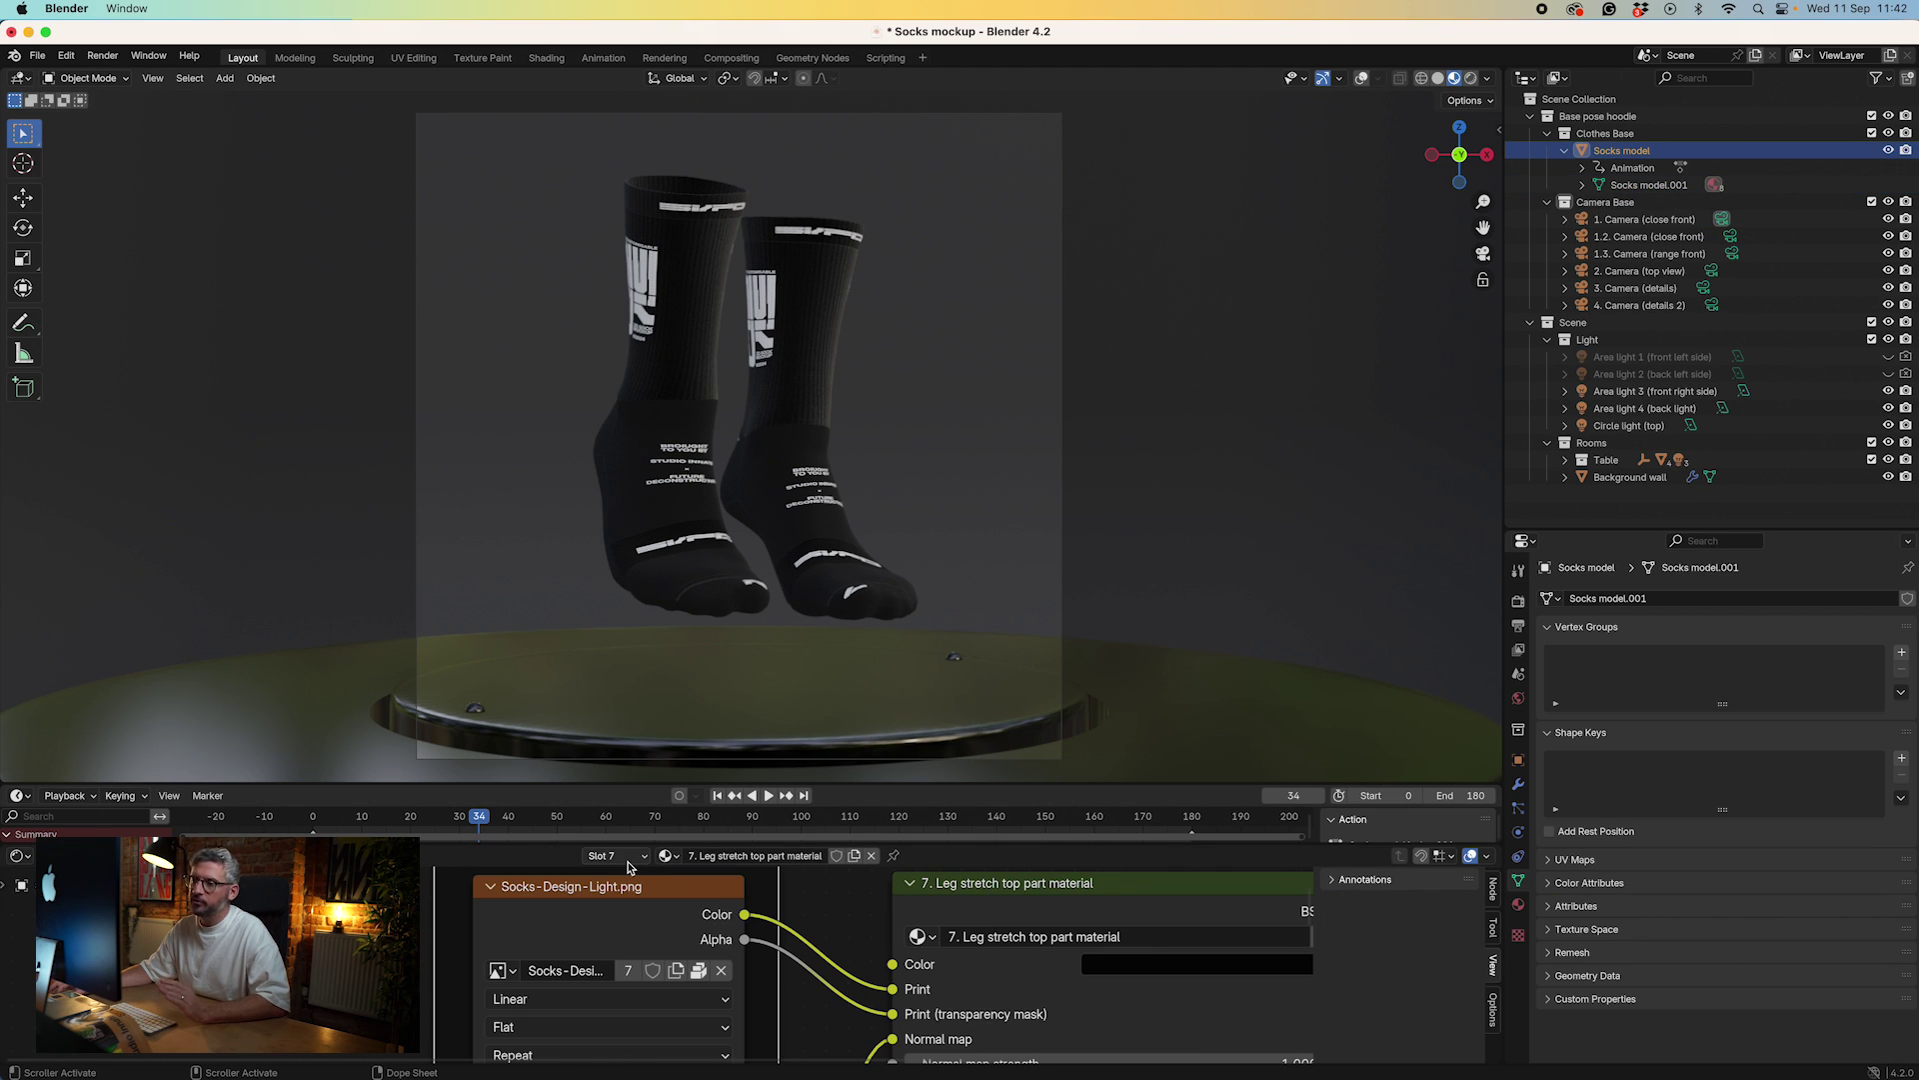
{"action": "left_click", "coordinate": [615, 856]}
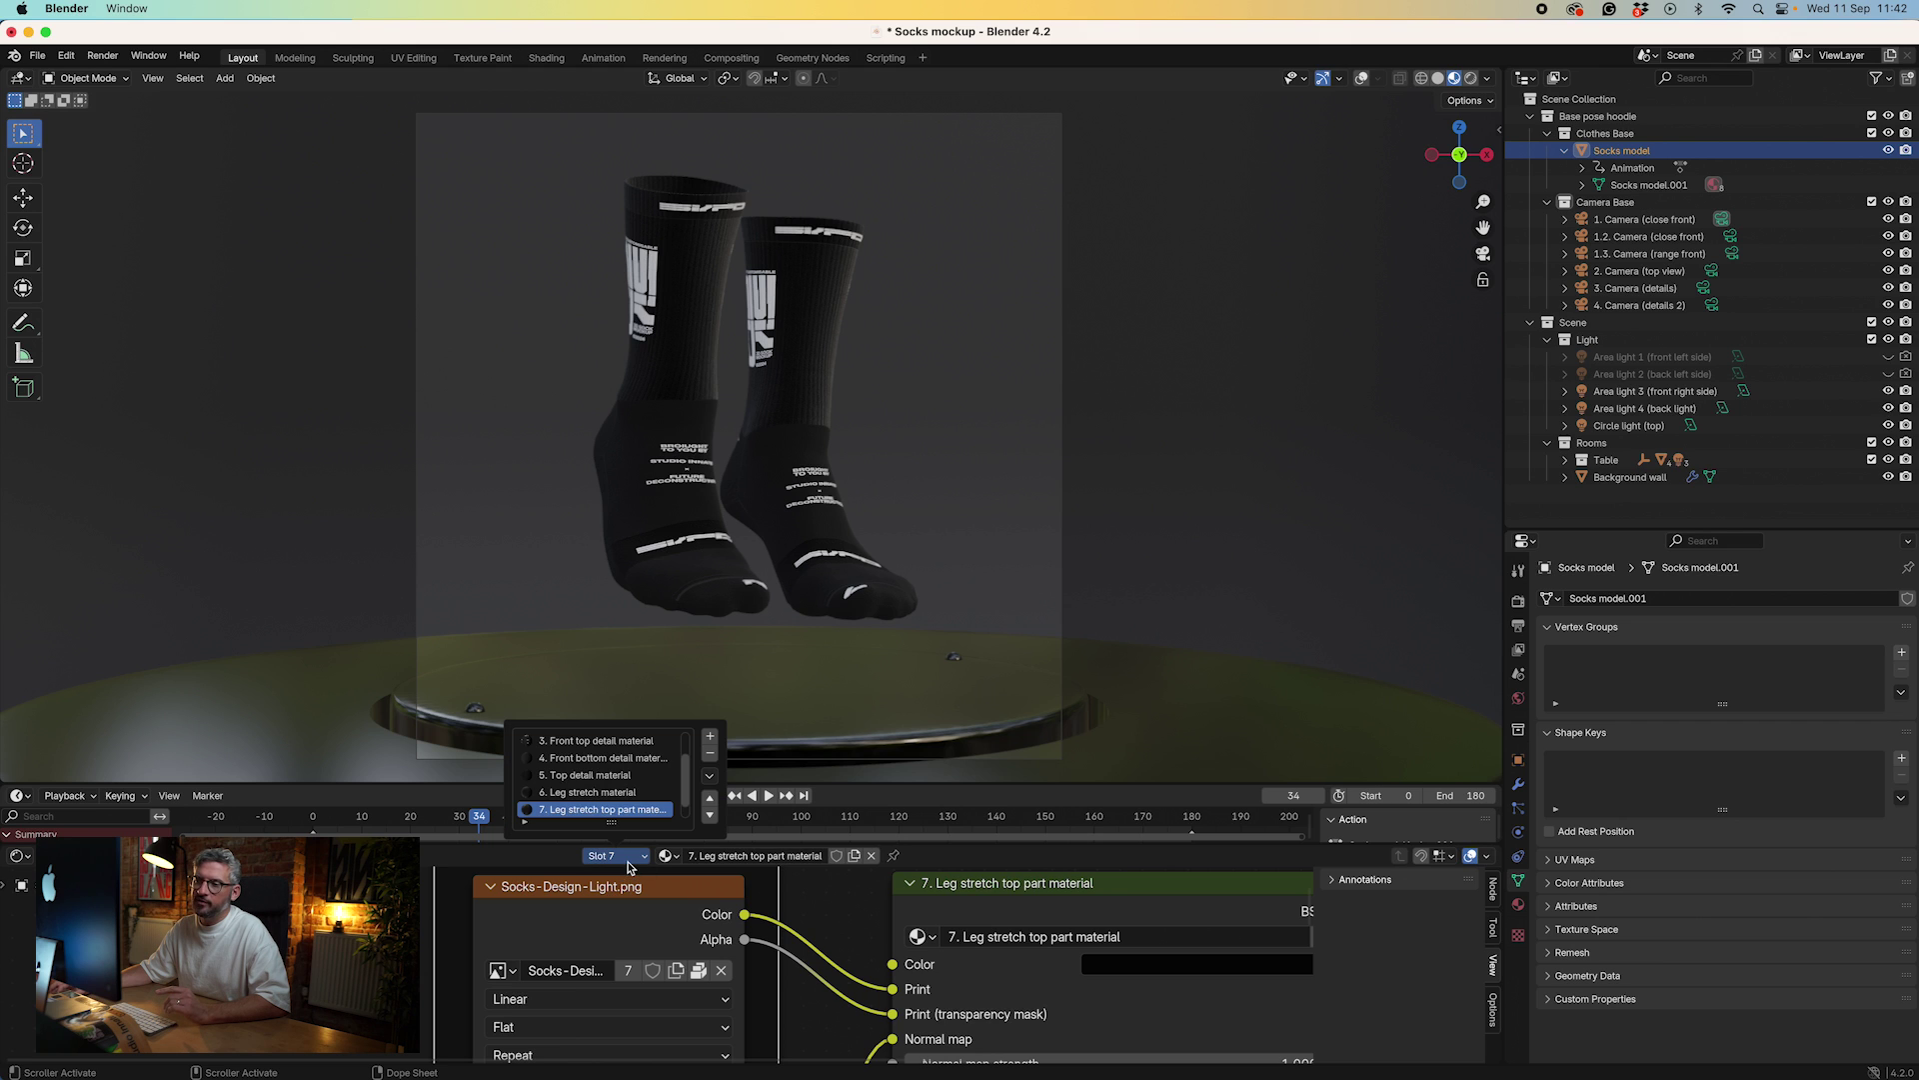
{"action": "scroll", "coordinate": [610, 806], "scroll_direction": "up", "scroll_amount": 2}
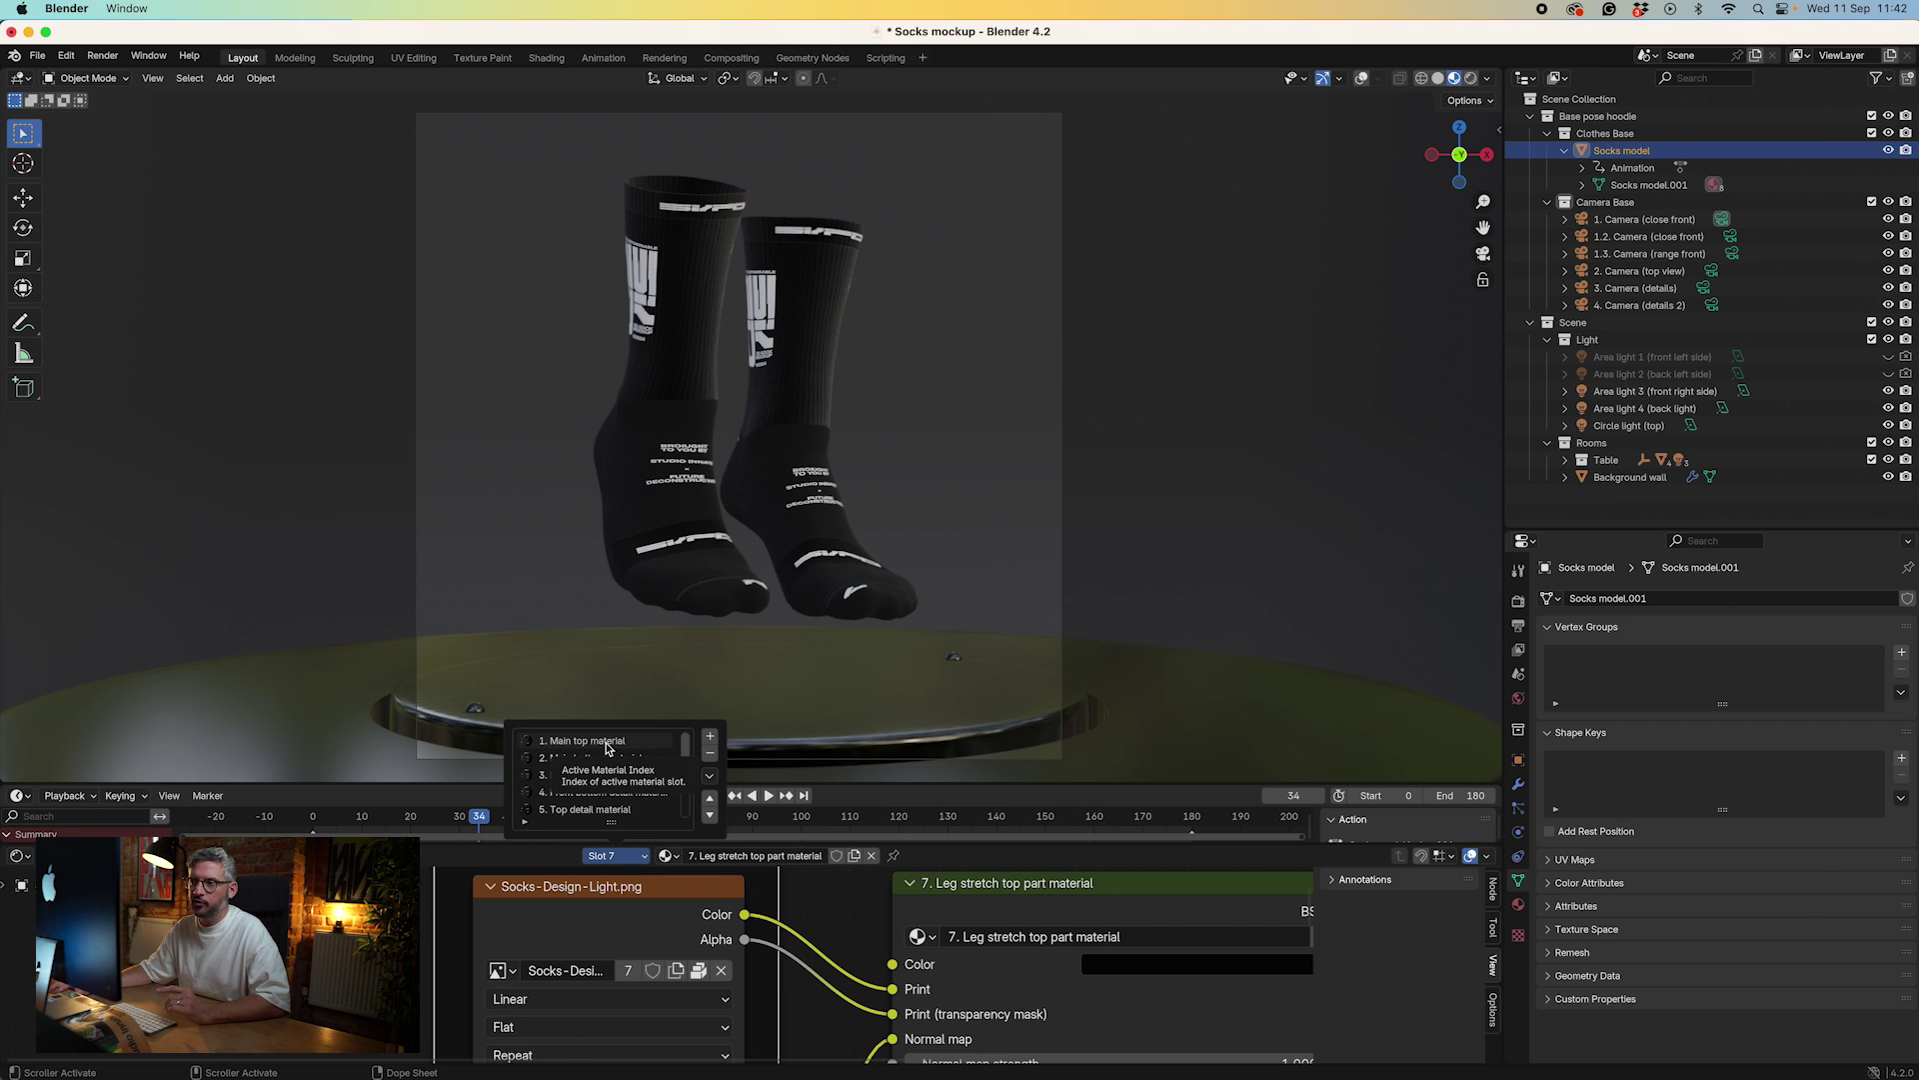
{"action": "left_click", "coordinate": [590, 741]}
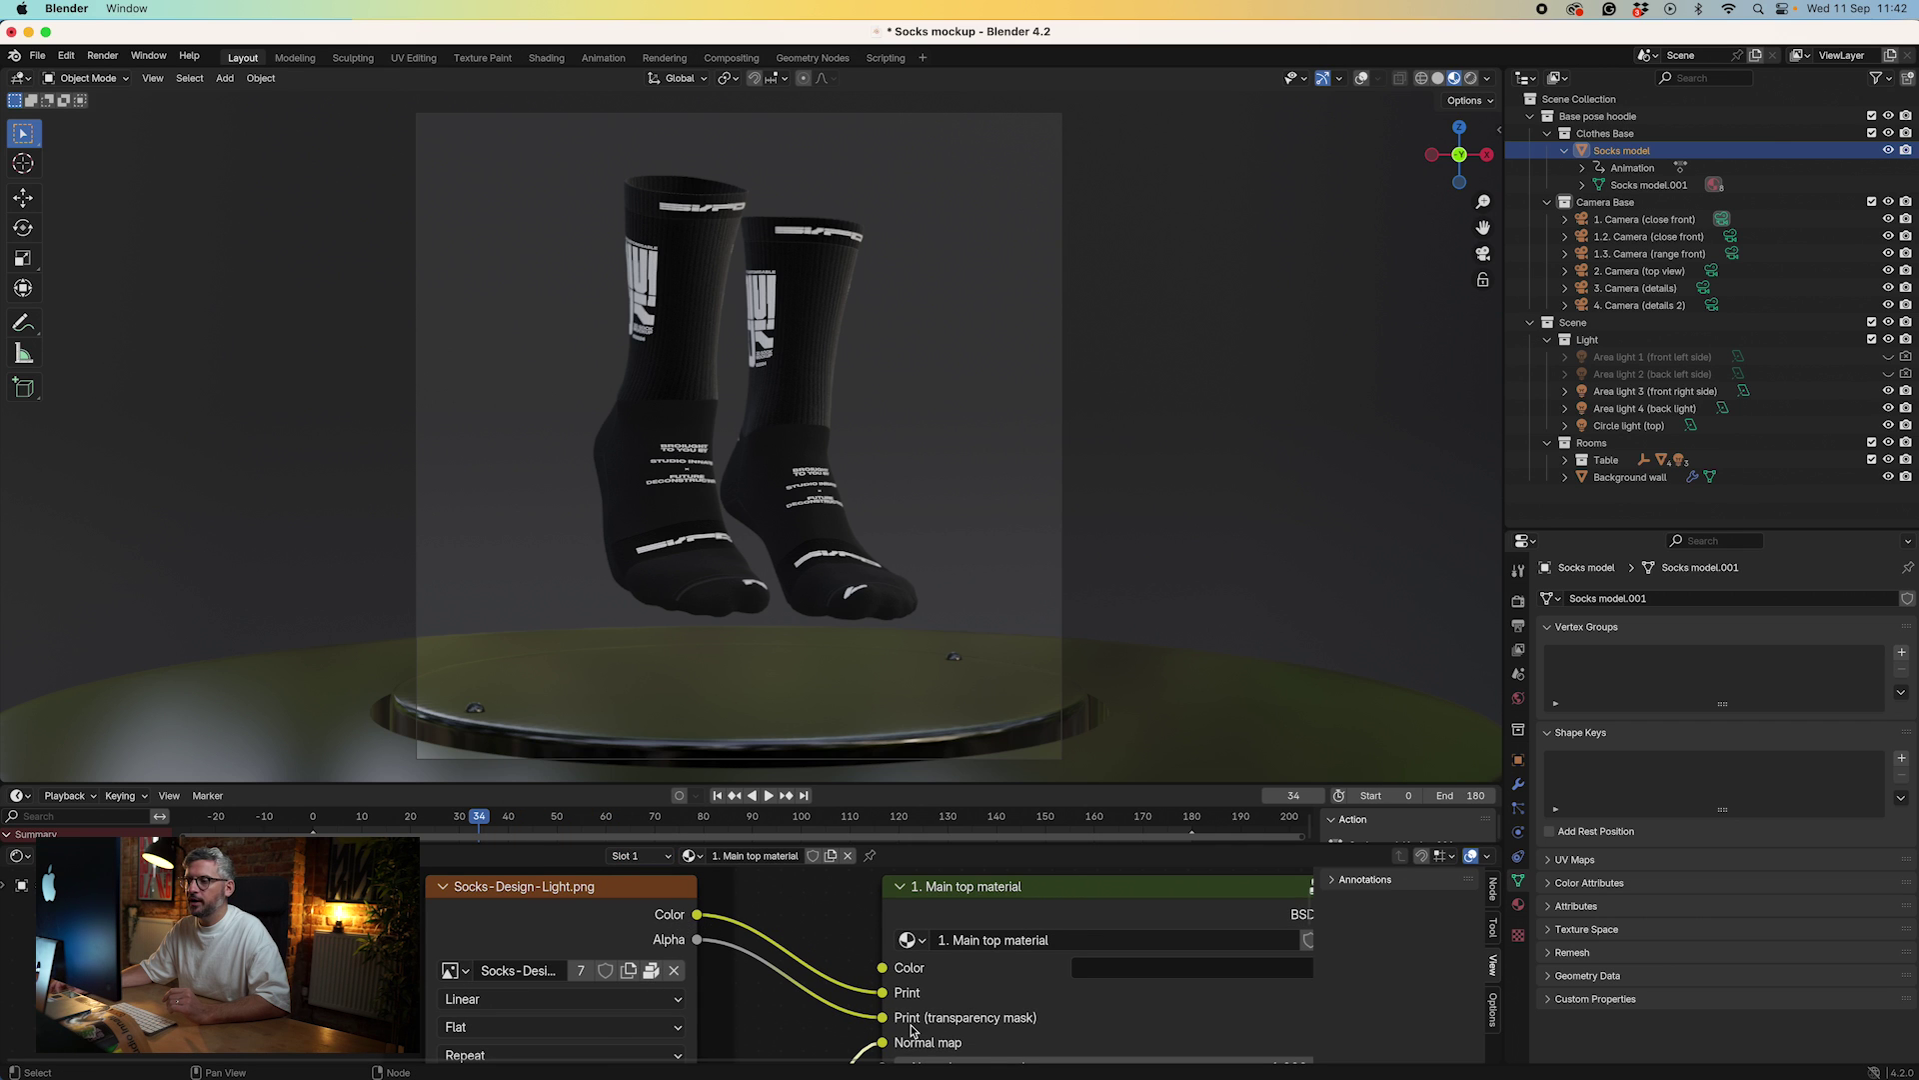
{"action": "scroll", "coordinate": [912, 1030], "scroll_direction": "down", "scroll_amount": 1}
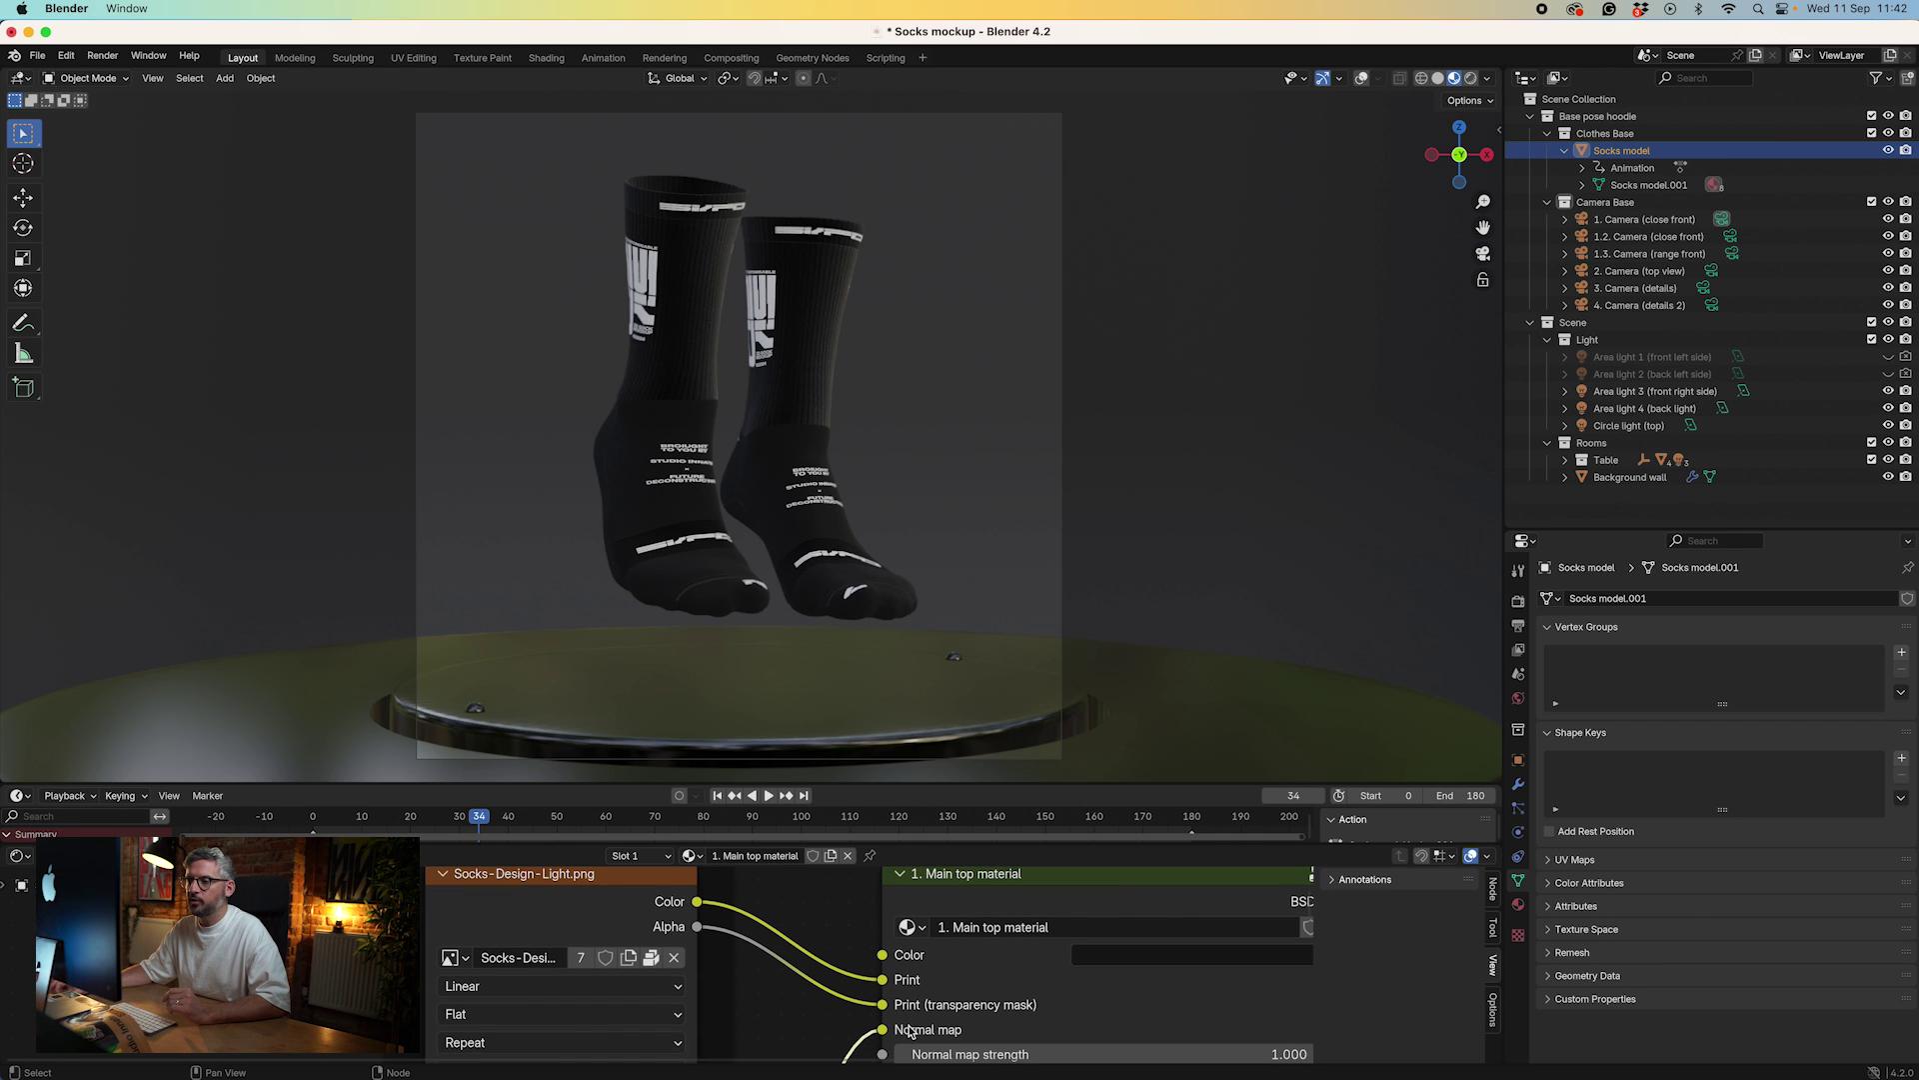
{"action": "left_click", "coordinate": [628, 959]}
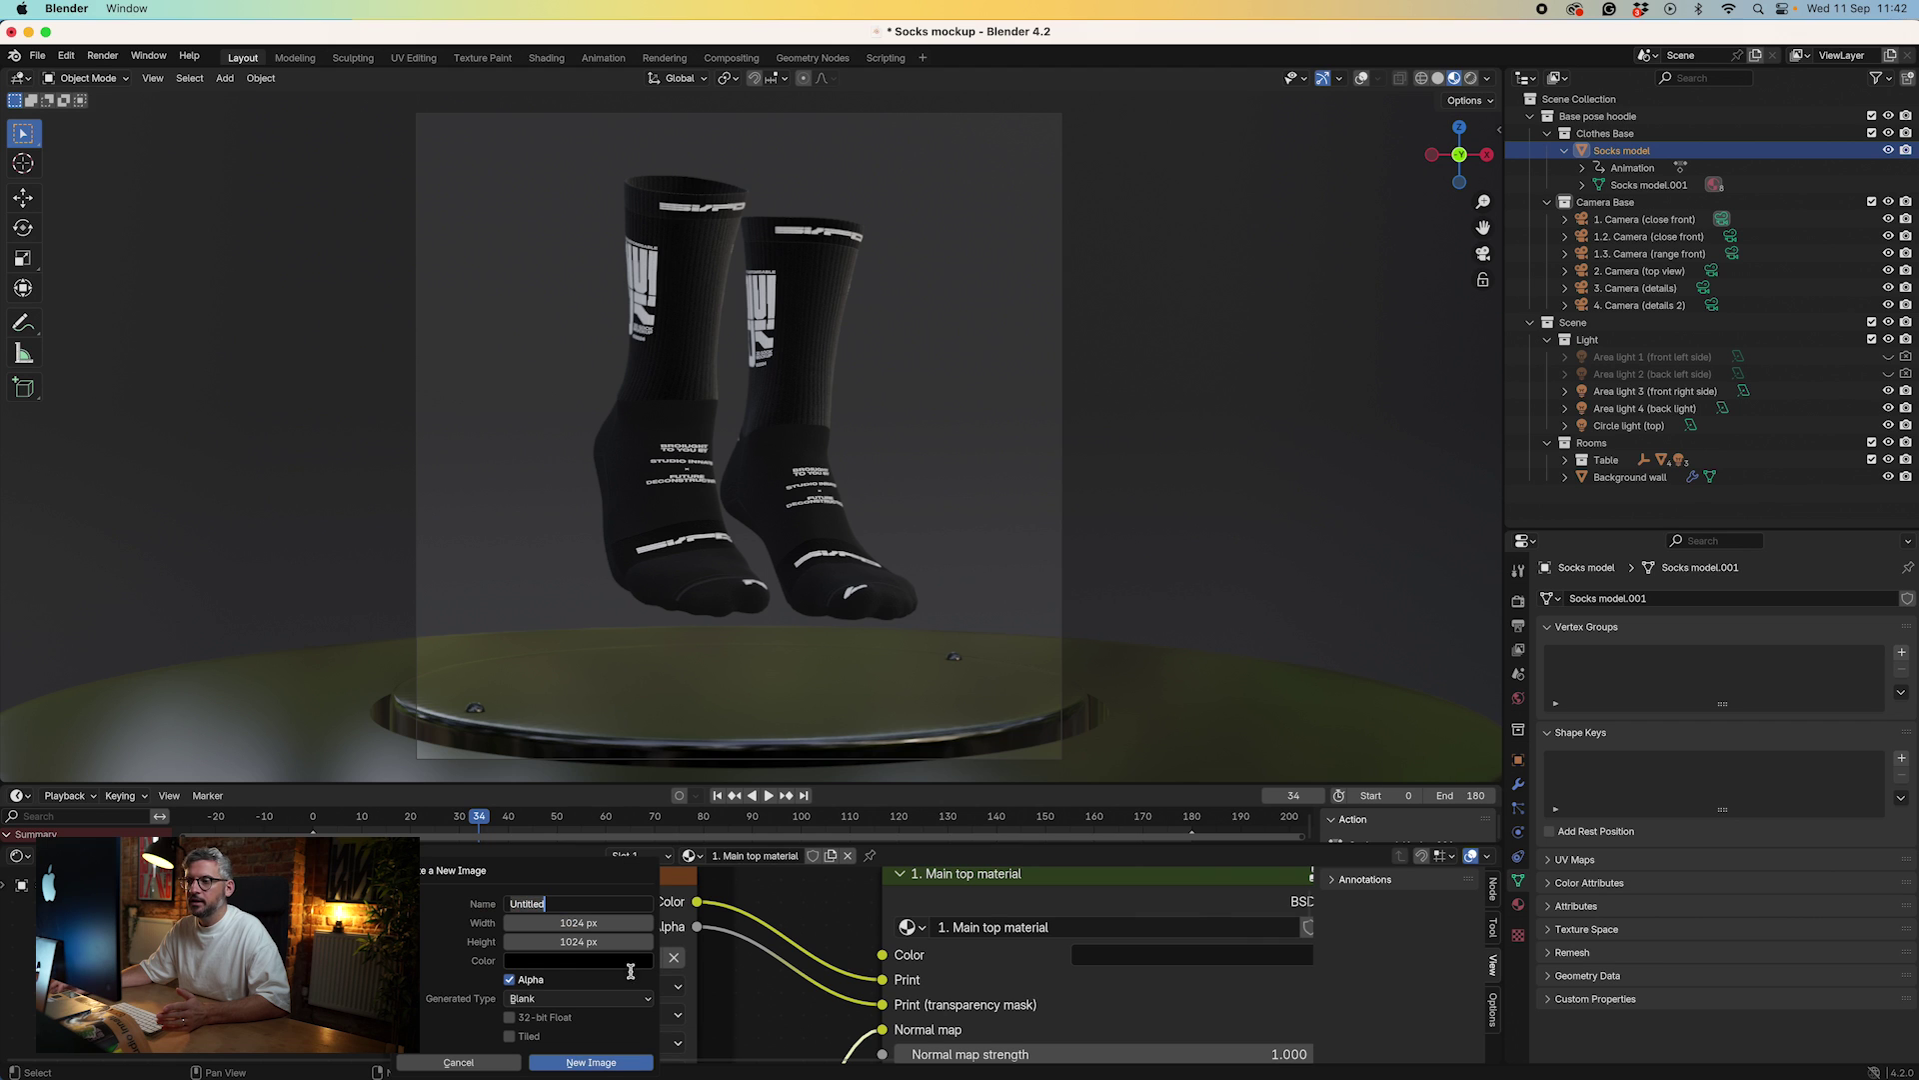
{"action": "left_click", "coordinate": [592, 1062]}
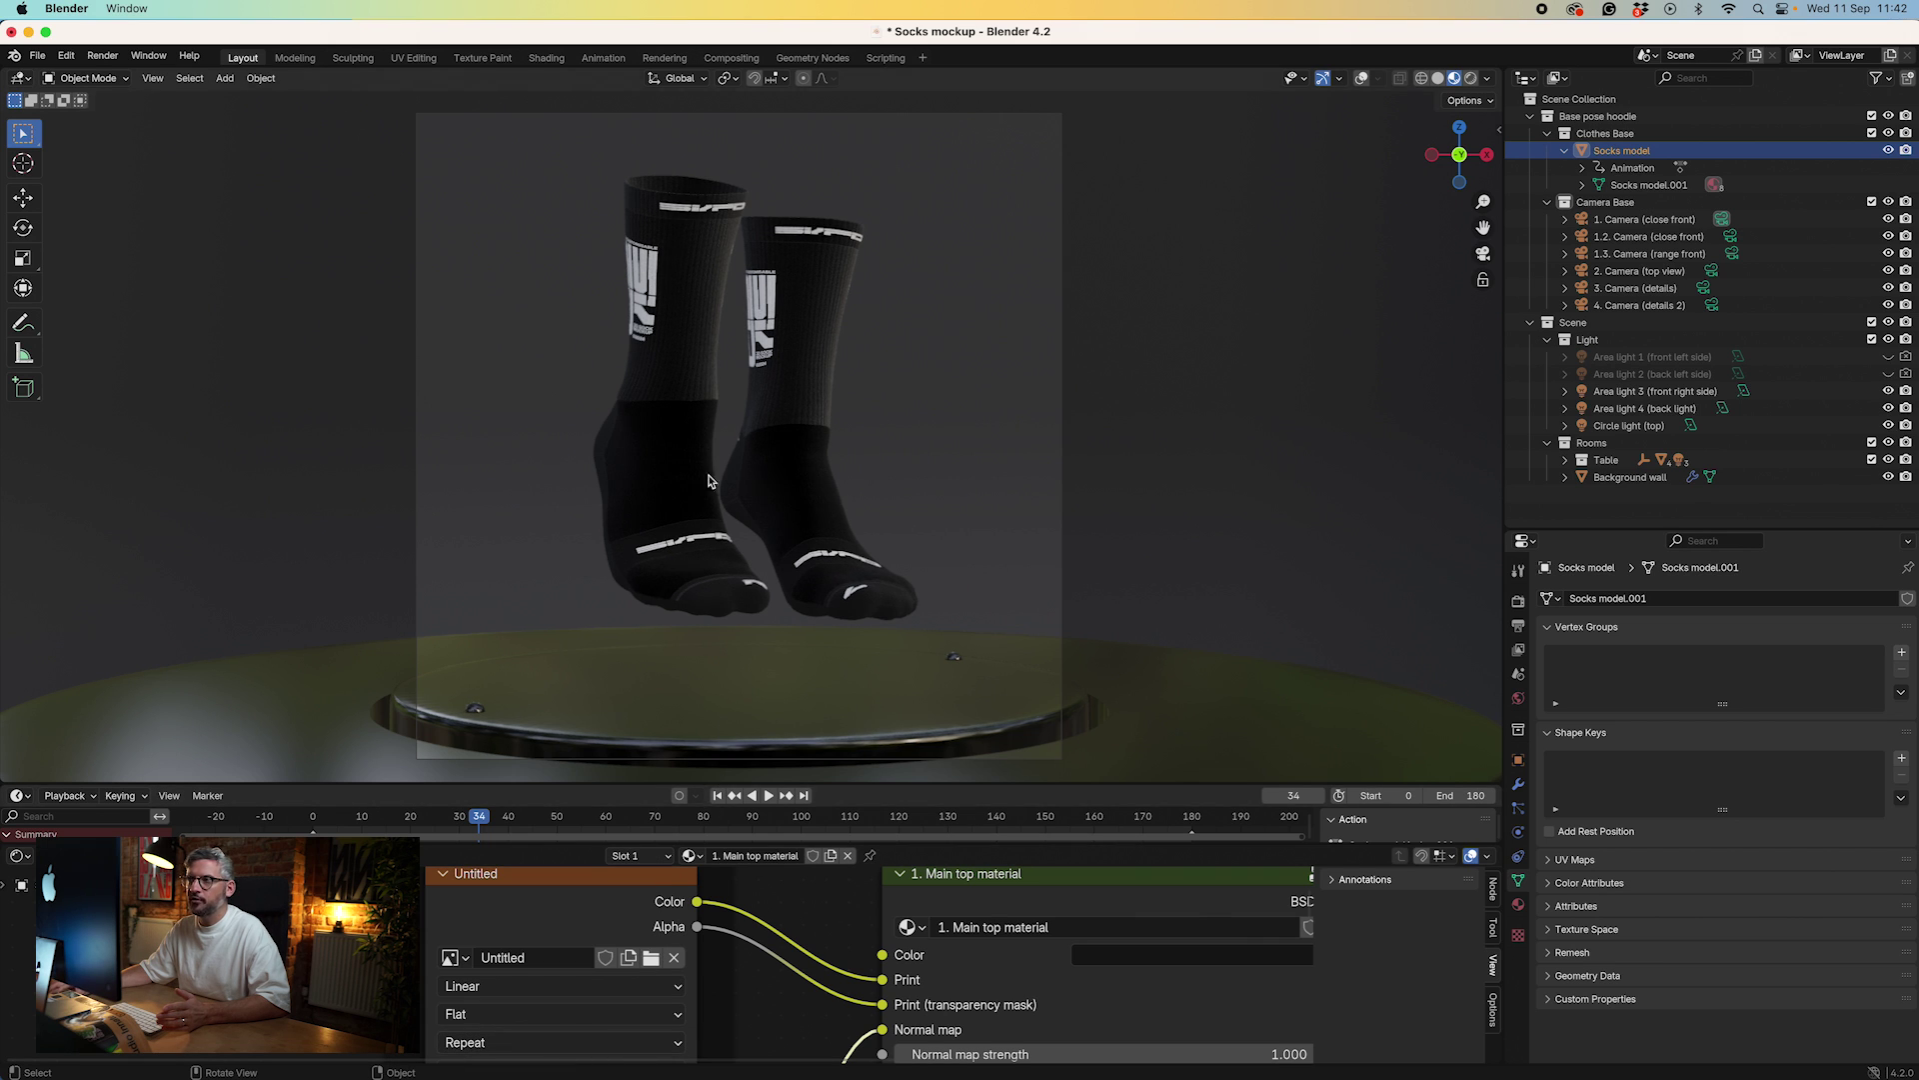
- Load Place your design here.psd from Desktop > 3D Socks mockup into the image texture node
{"action": "left_click", "coordinate": [651, 960]}
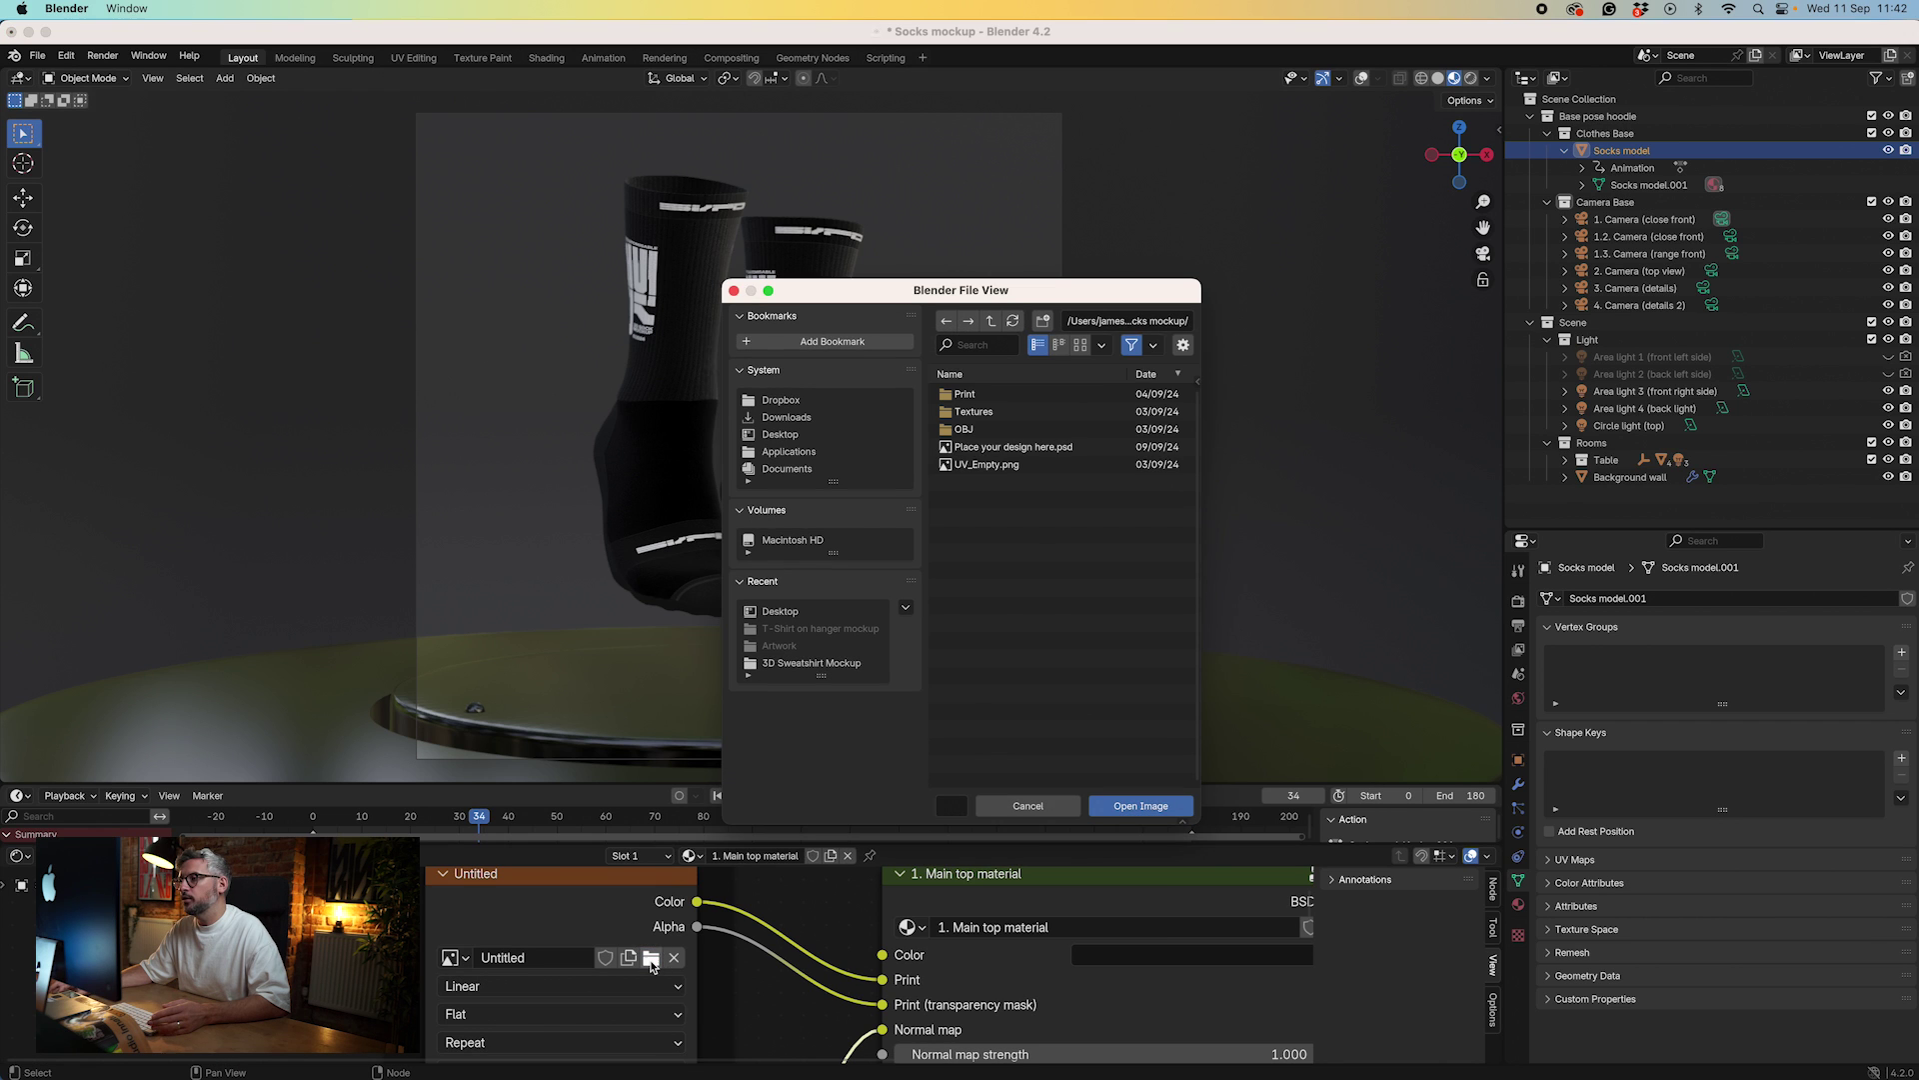
{"action": "left_click", "coordinate": [780, 436]}
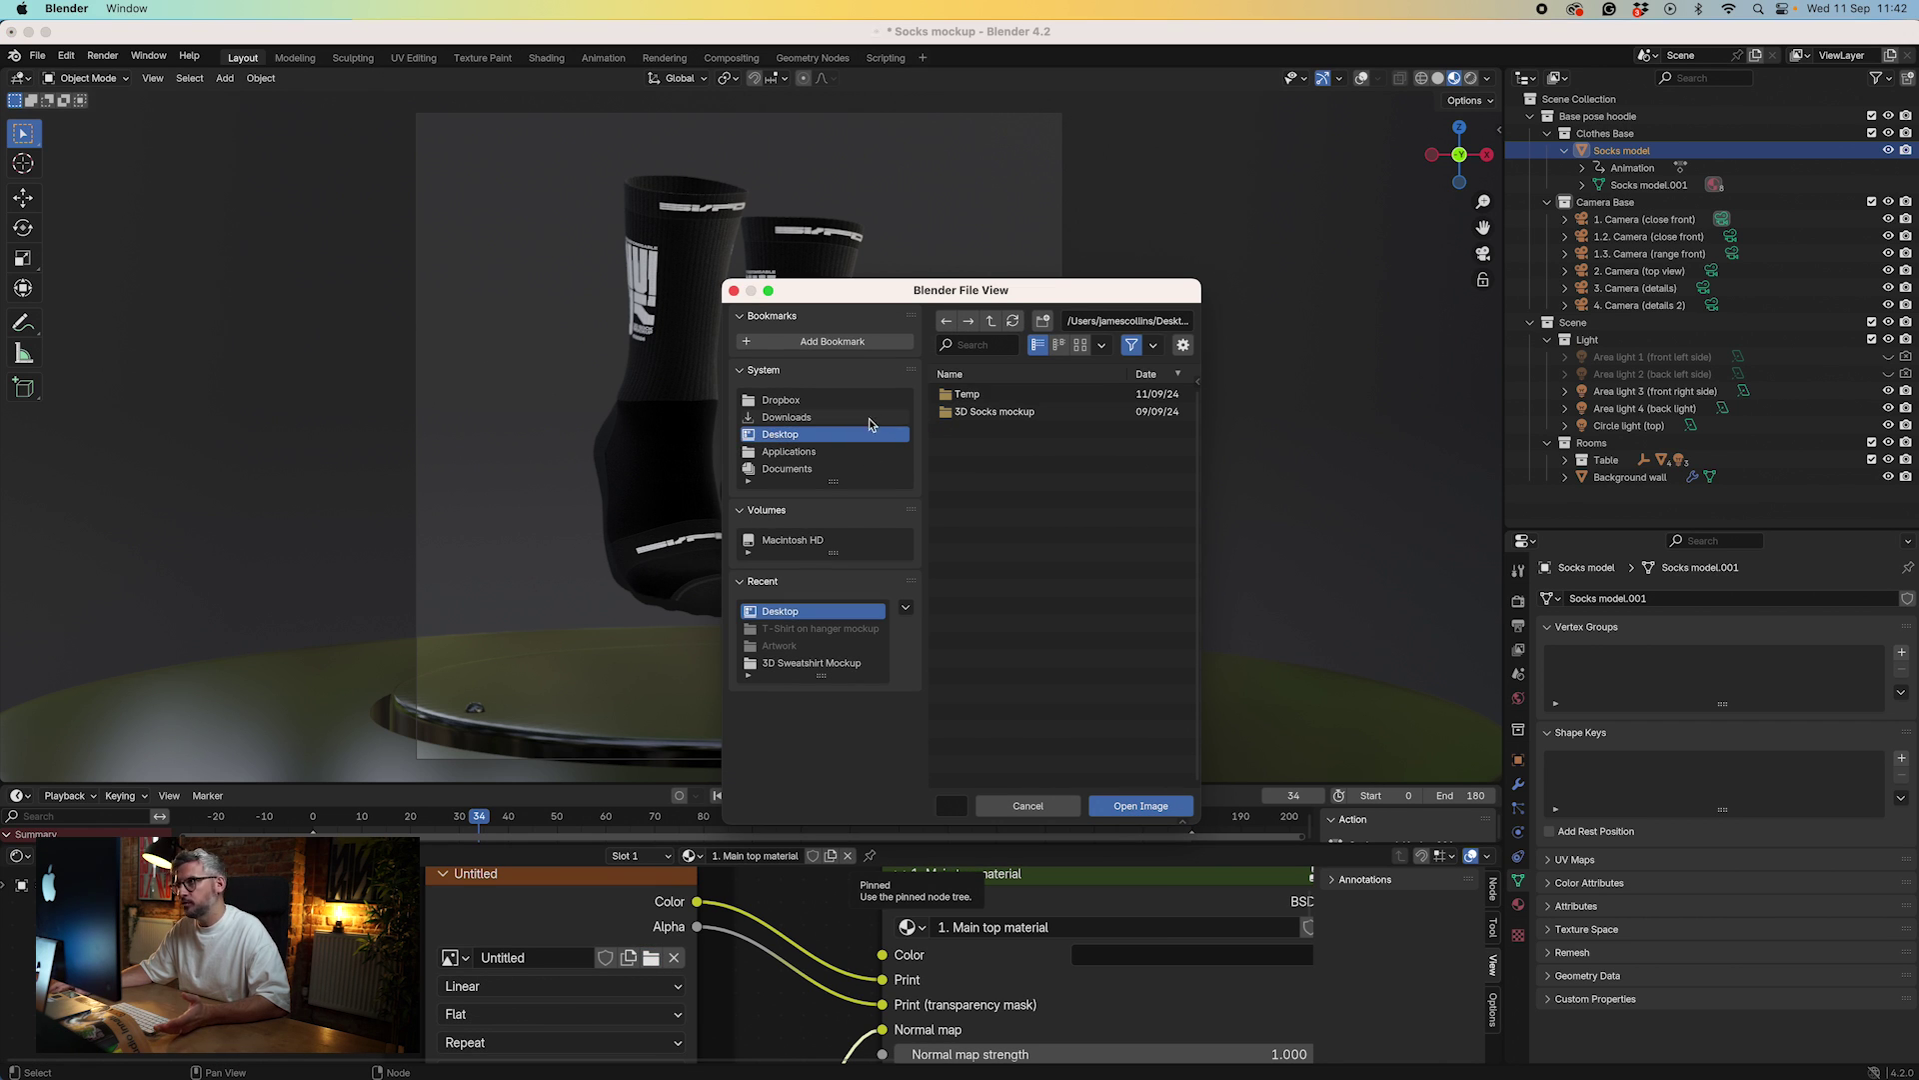
{"action": "double_click", "coordinate": [994, 411]}
{"action": "double_click", "coordinate": [989, 446]}
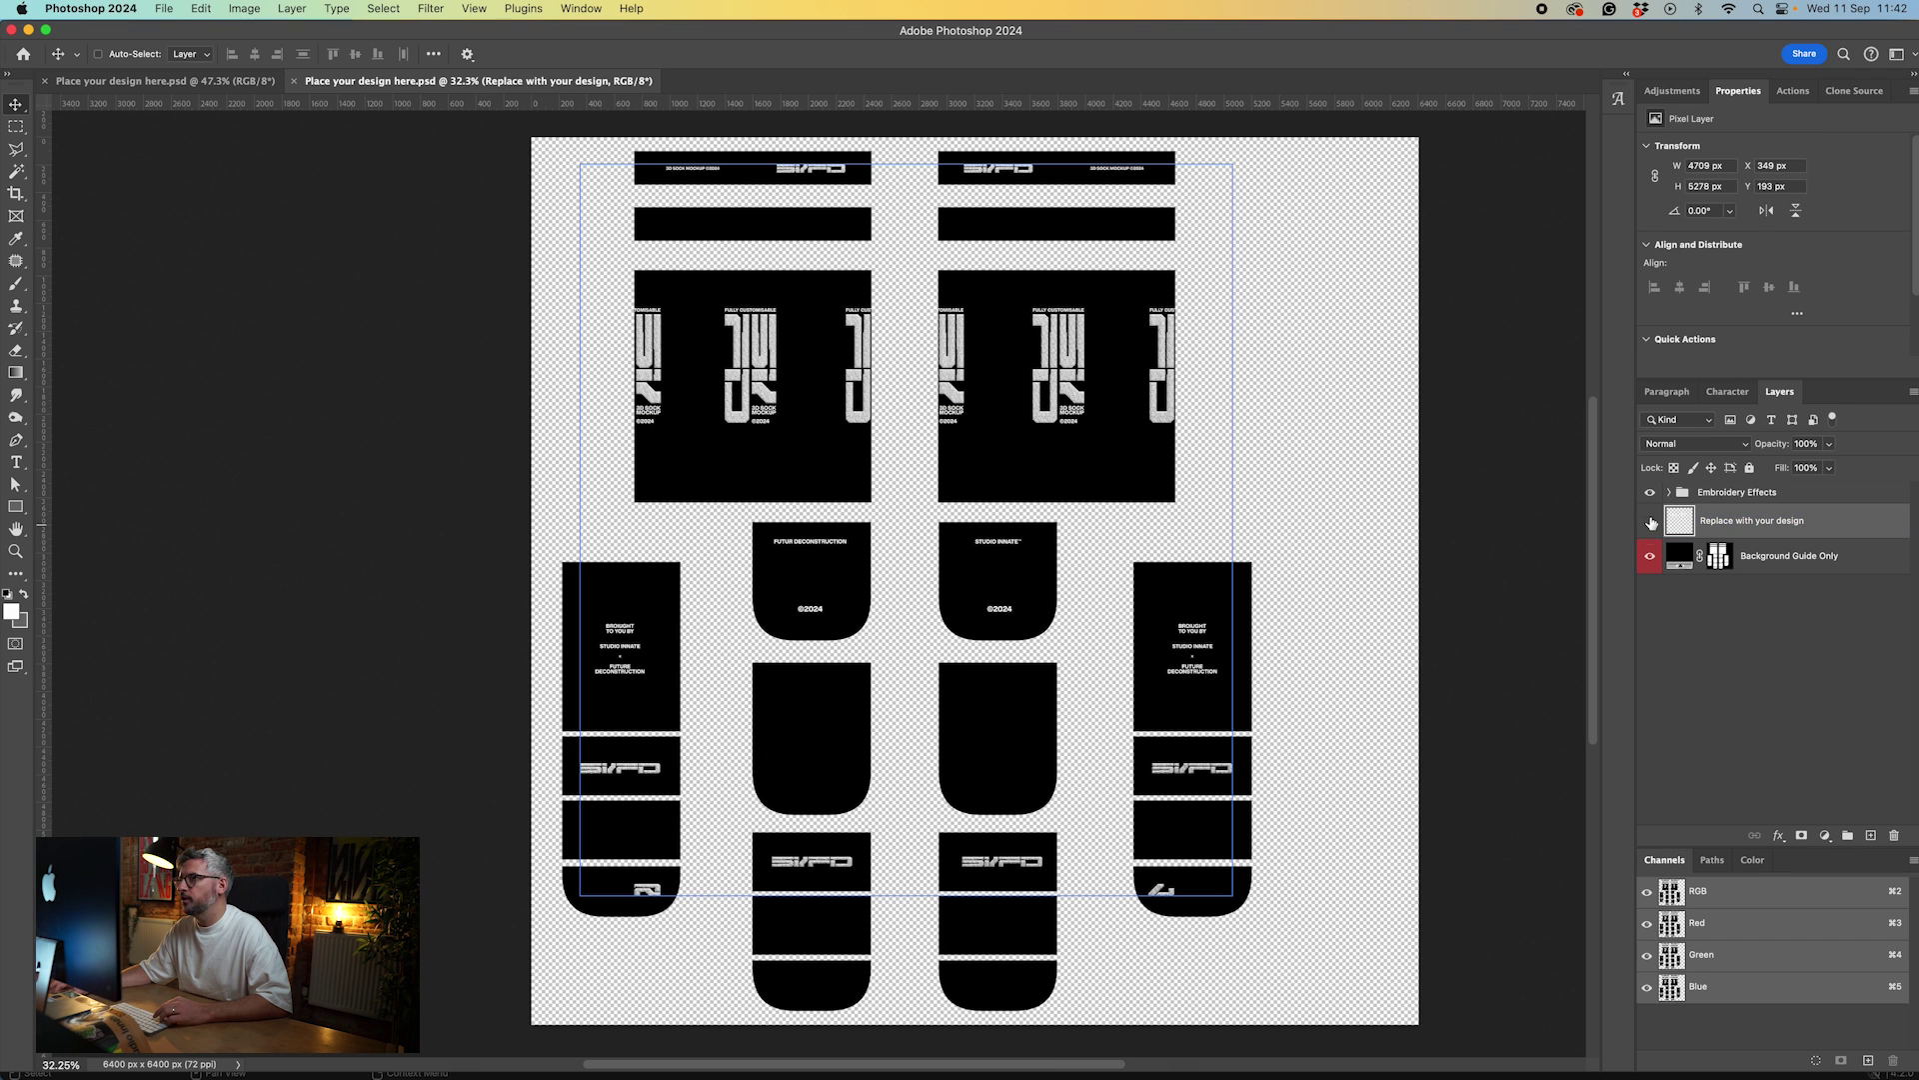
- Hide the Replace with your design layer after comparing it, and select the Embroidery Effects group
{"action": "left_click", "coordinate": [1651, 521]}
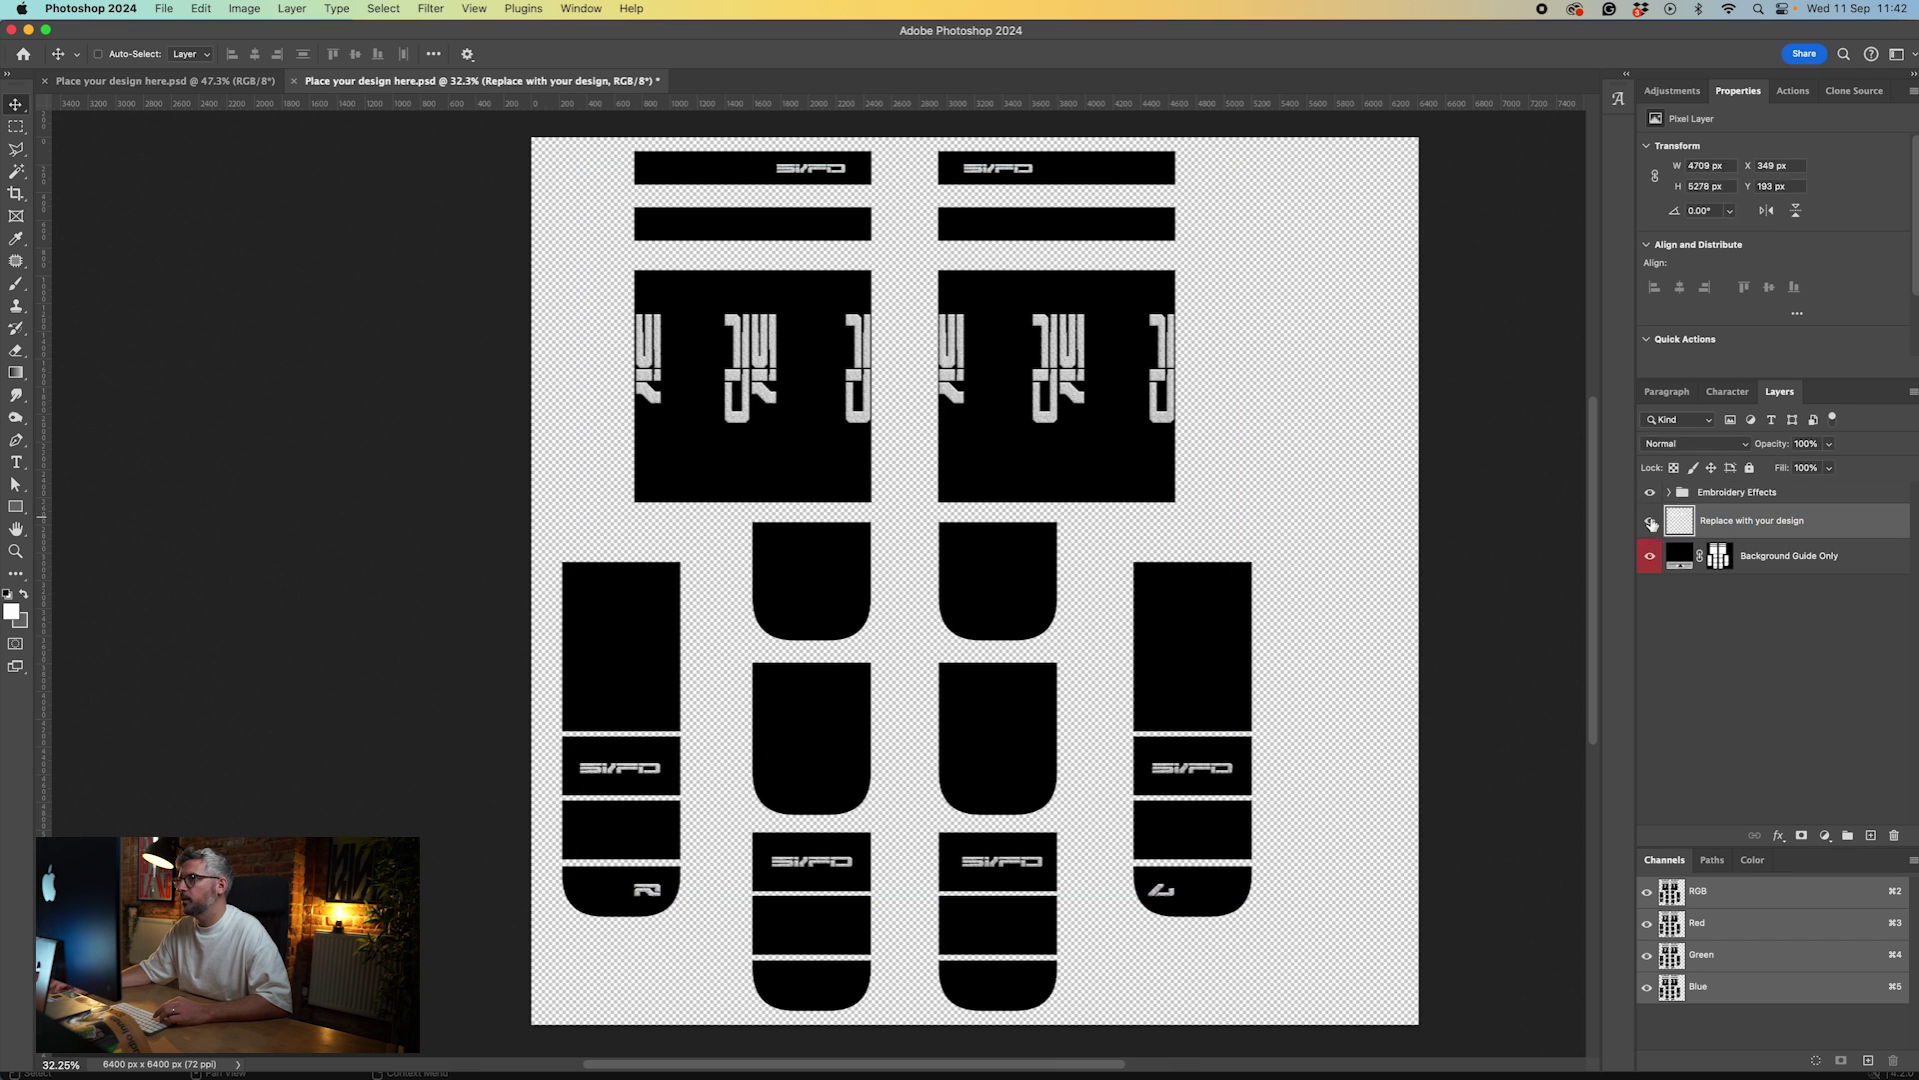
{"action": "left_click", "coordinate": [1651, 521]}
{"action": "left_click", "coordinate": [1650, 521]}
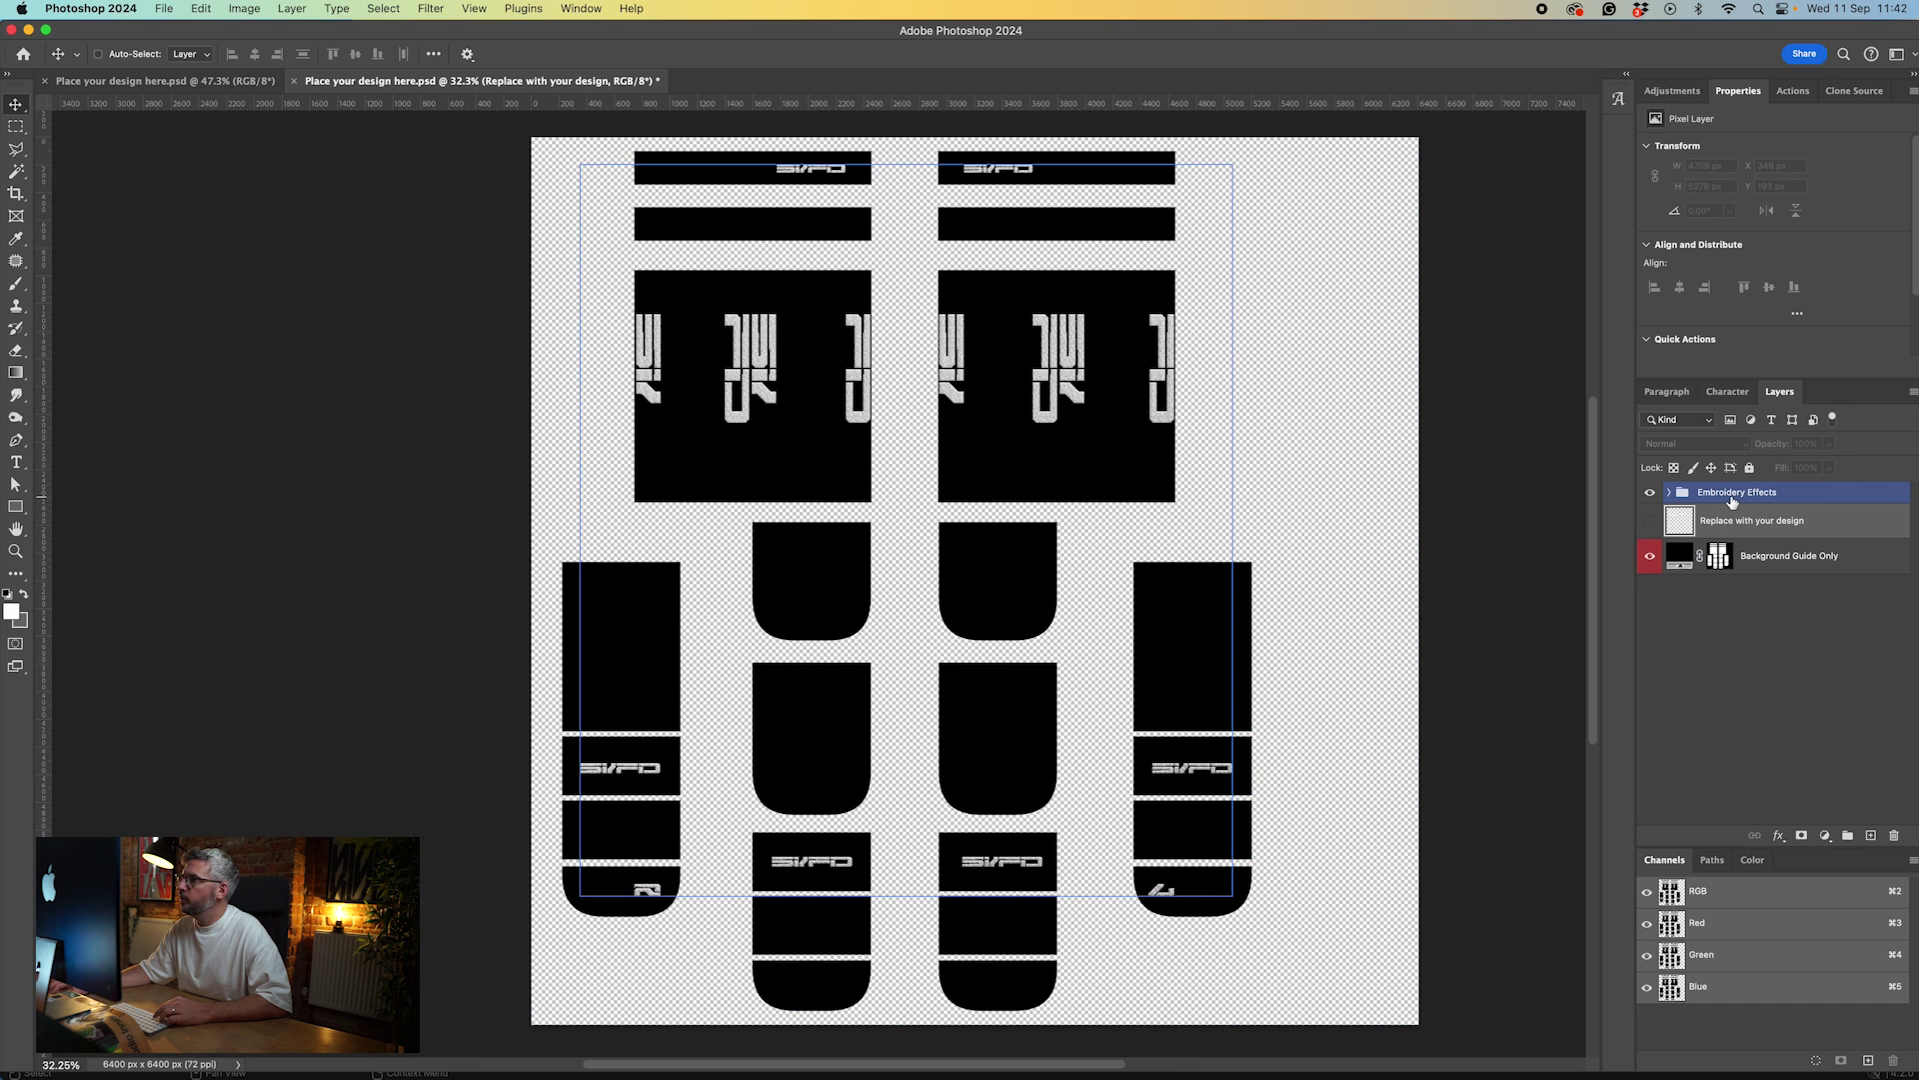
{"action": "left_click", "coordinate": [1722, 492]}
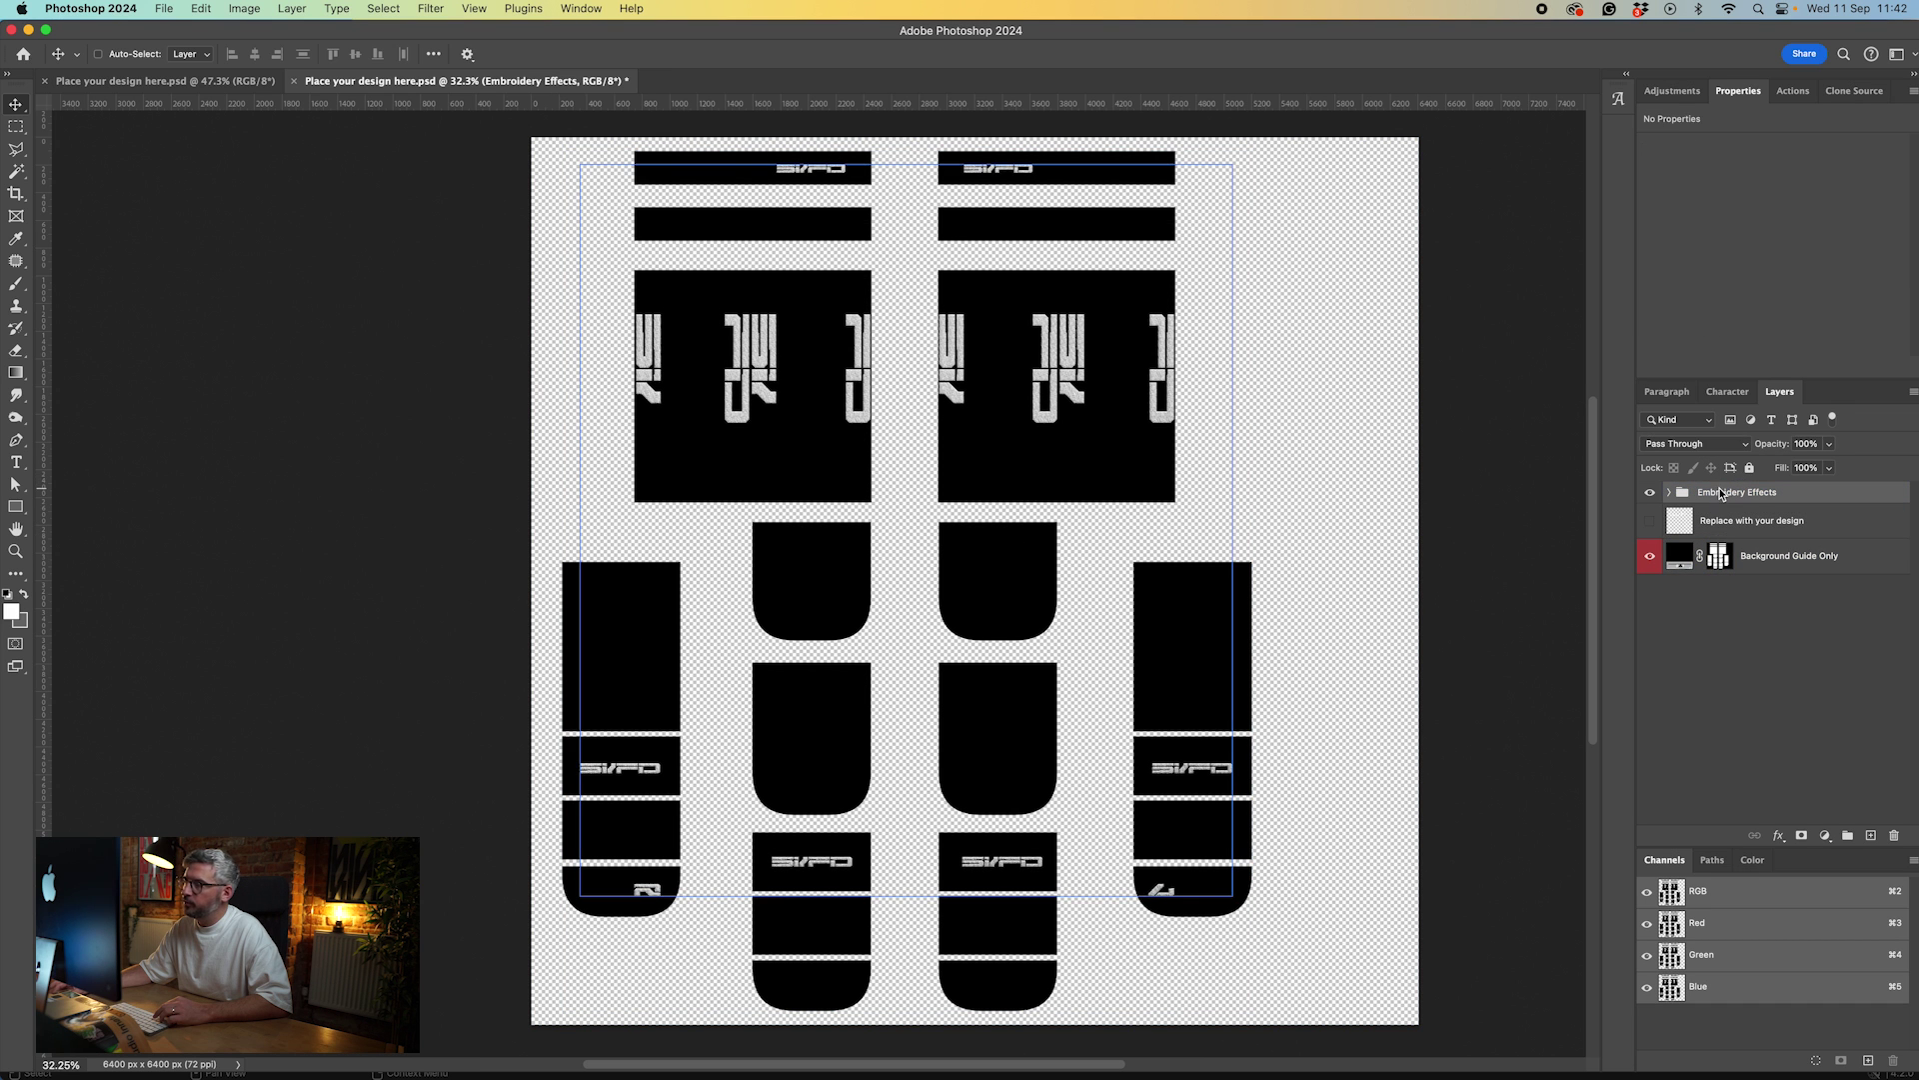
{"action": "left_click", "coordinate": [1760, 556]}
- Zoom in to inspect the embroidery glyphs, then expand the Embroidery Effects group
{"action": "key", "text": "z"}
{"action": "left_click_drag", "start_coordinate": [756, 353], "coordinate": [887, 377]}
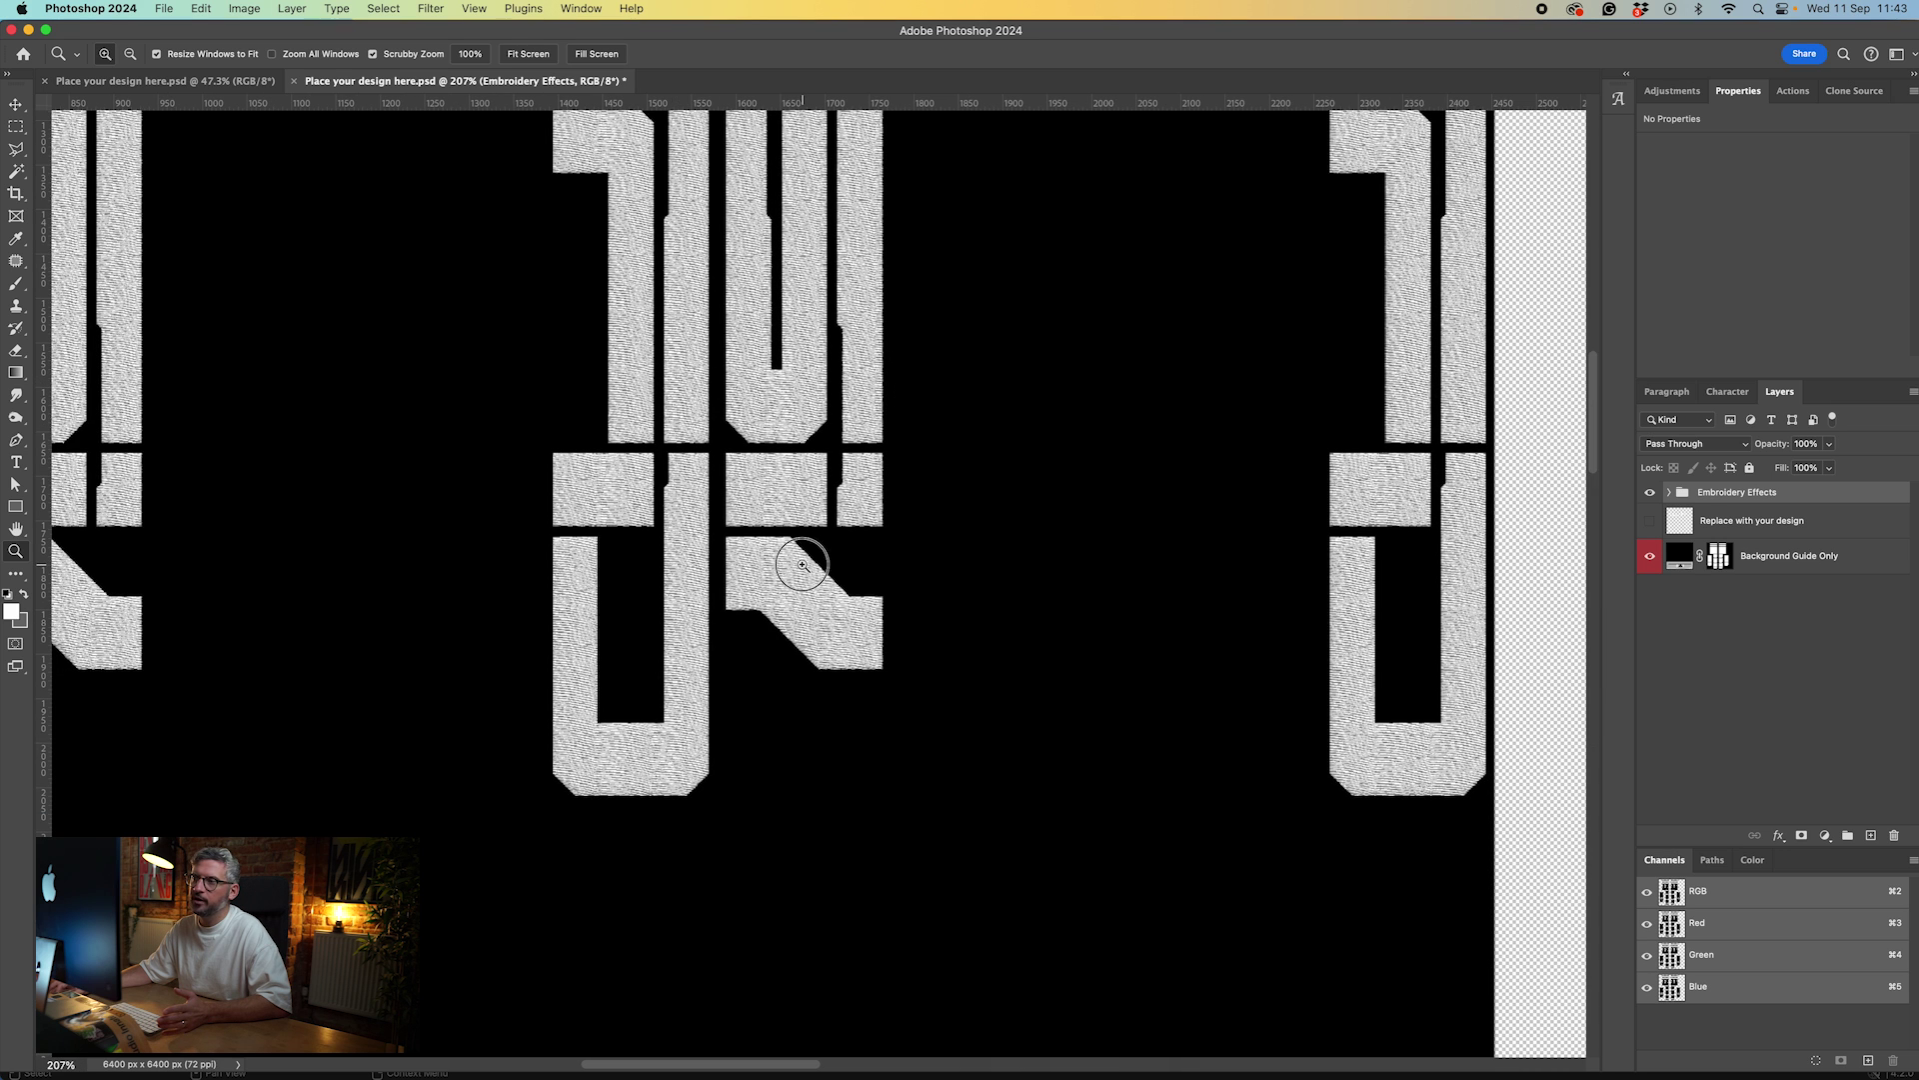
{"action": "left_click_drag", "start_coordinate": [799, 563], "coordinate": [775, 553]}
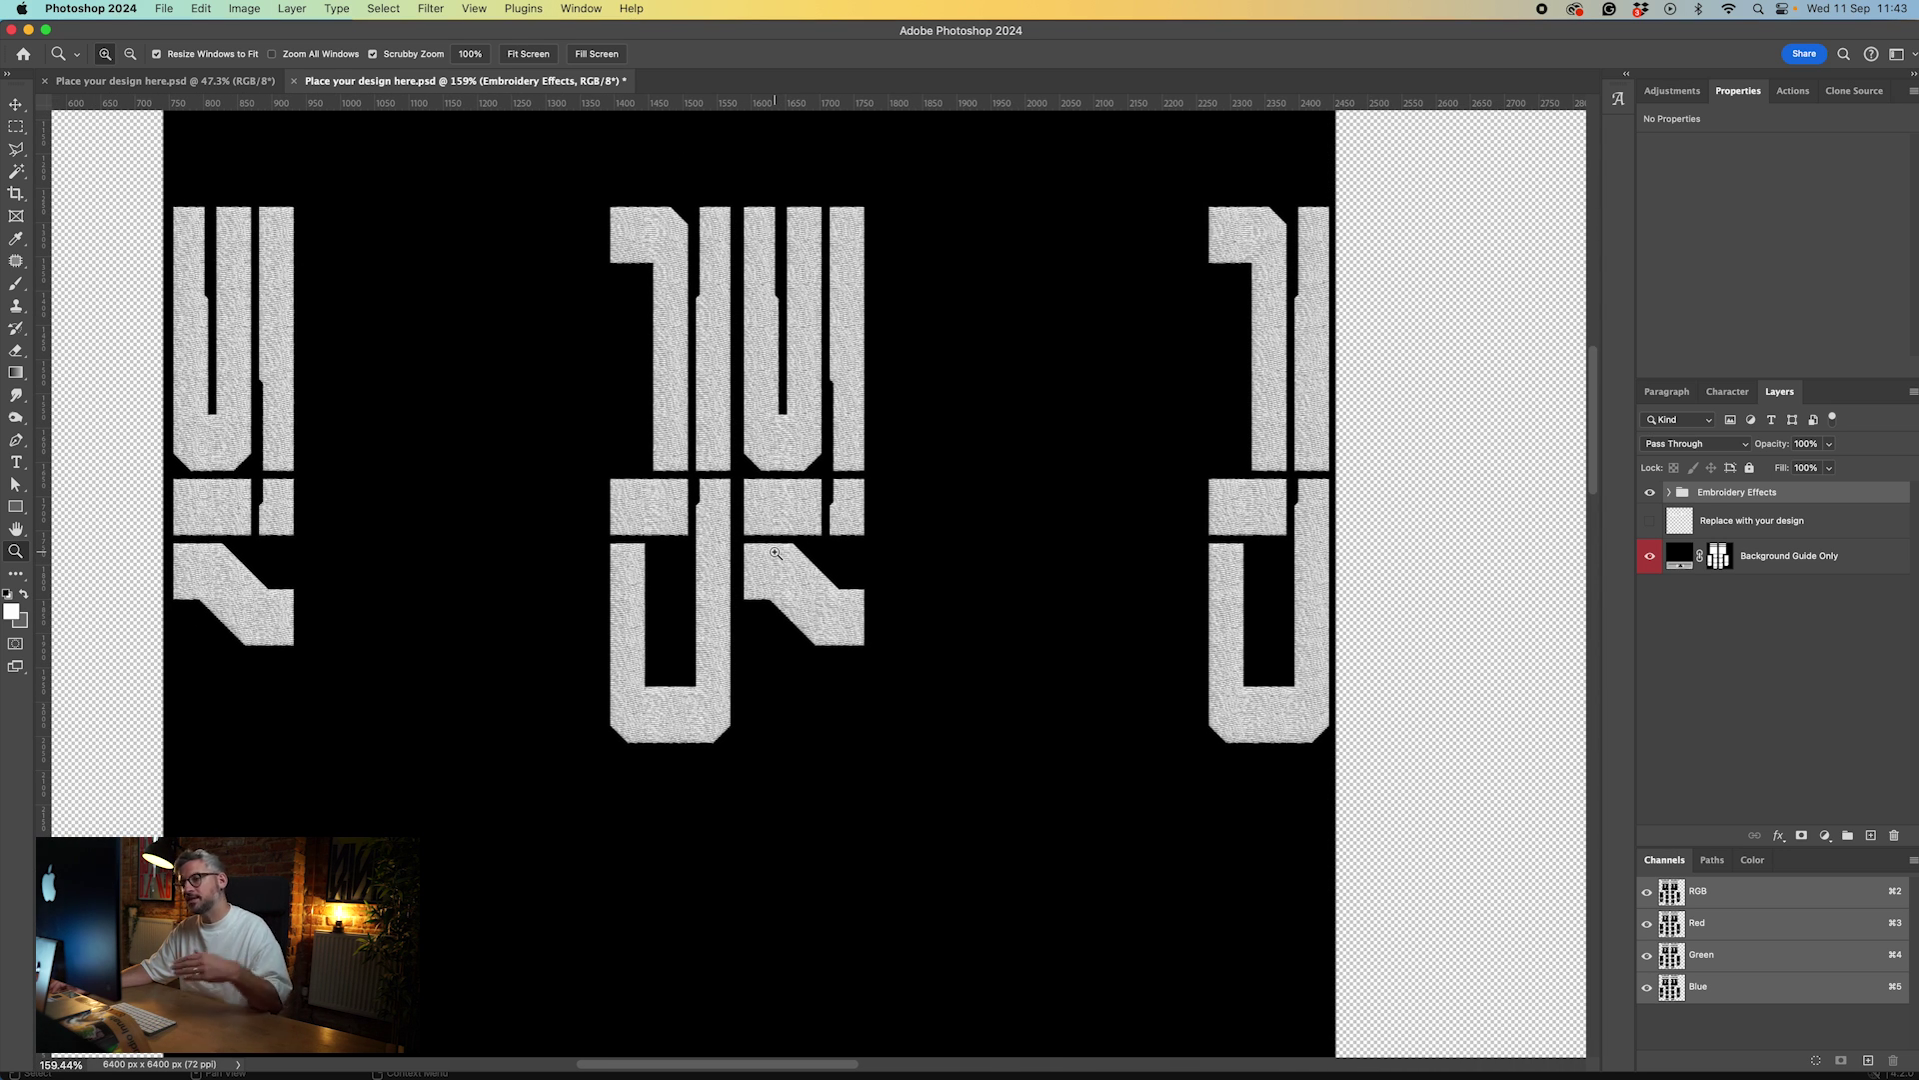
{"action": "scroll", "coordinate": [647, 394], "scroll_direction": "up", "scroll_amount": 2}
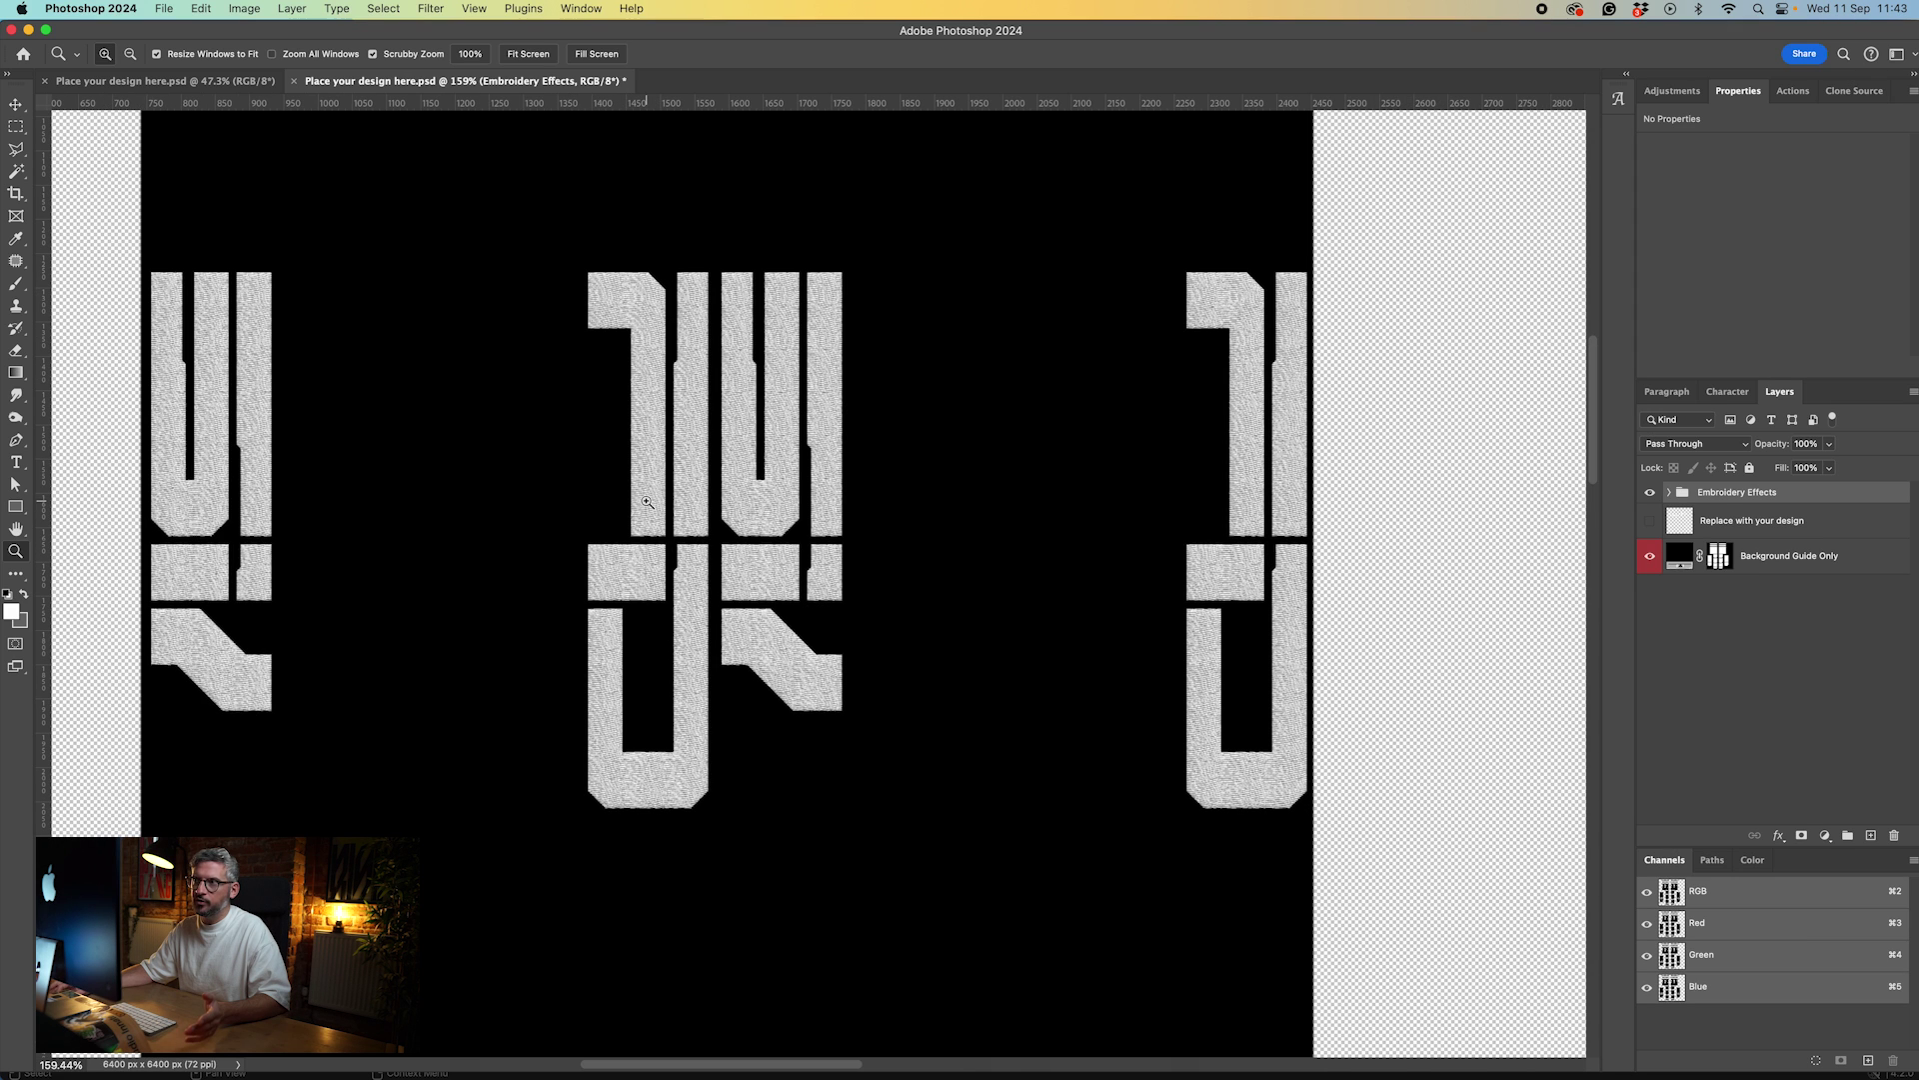
{"action": "left_click", "coordinate": [1668, 492]}
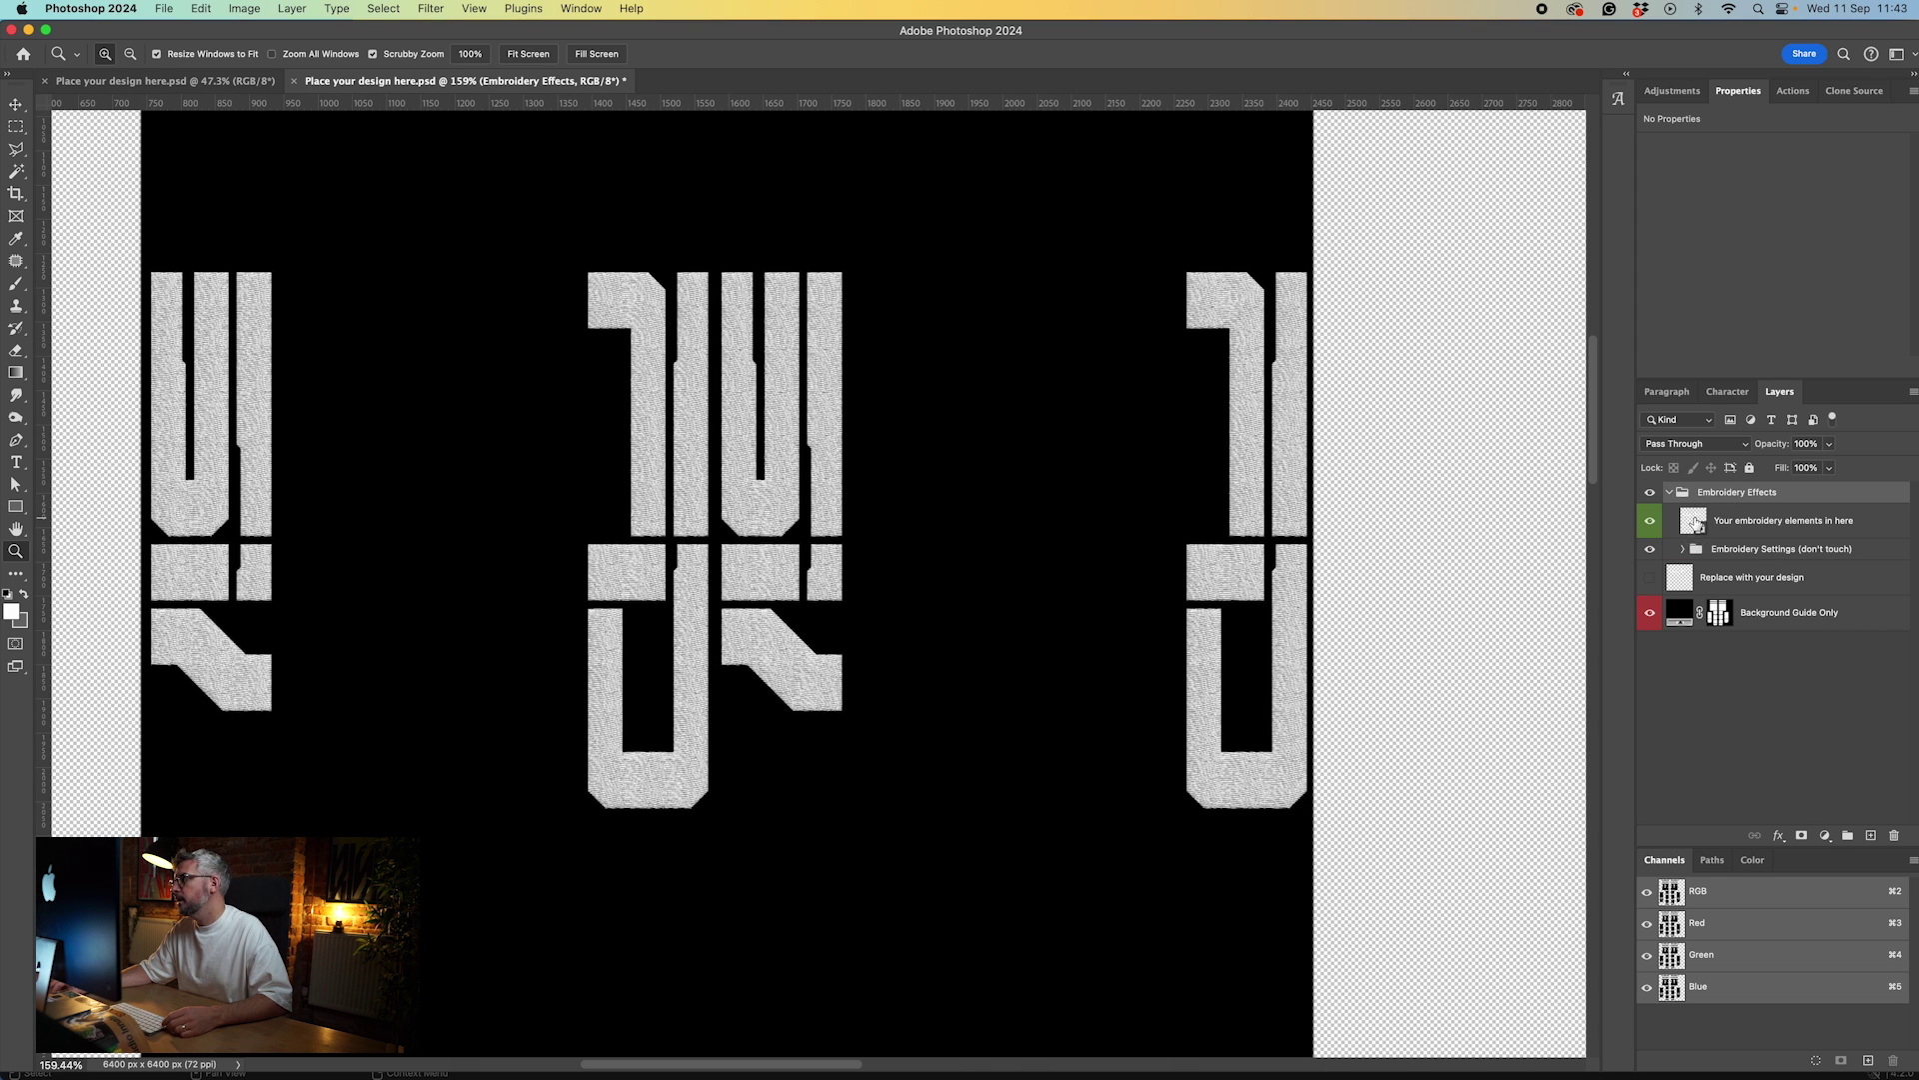
- In the embroidery elements smart object, give the design layer a #ff0000 red Color Overlay
{"action": "double_click", "coordinate": [1694, 521]}
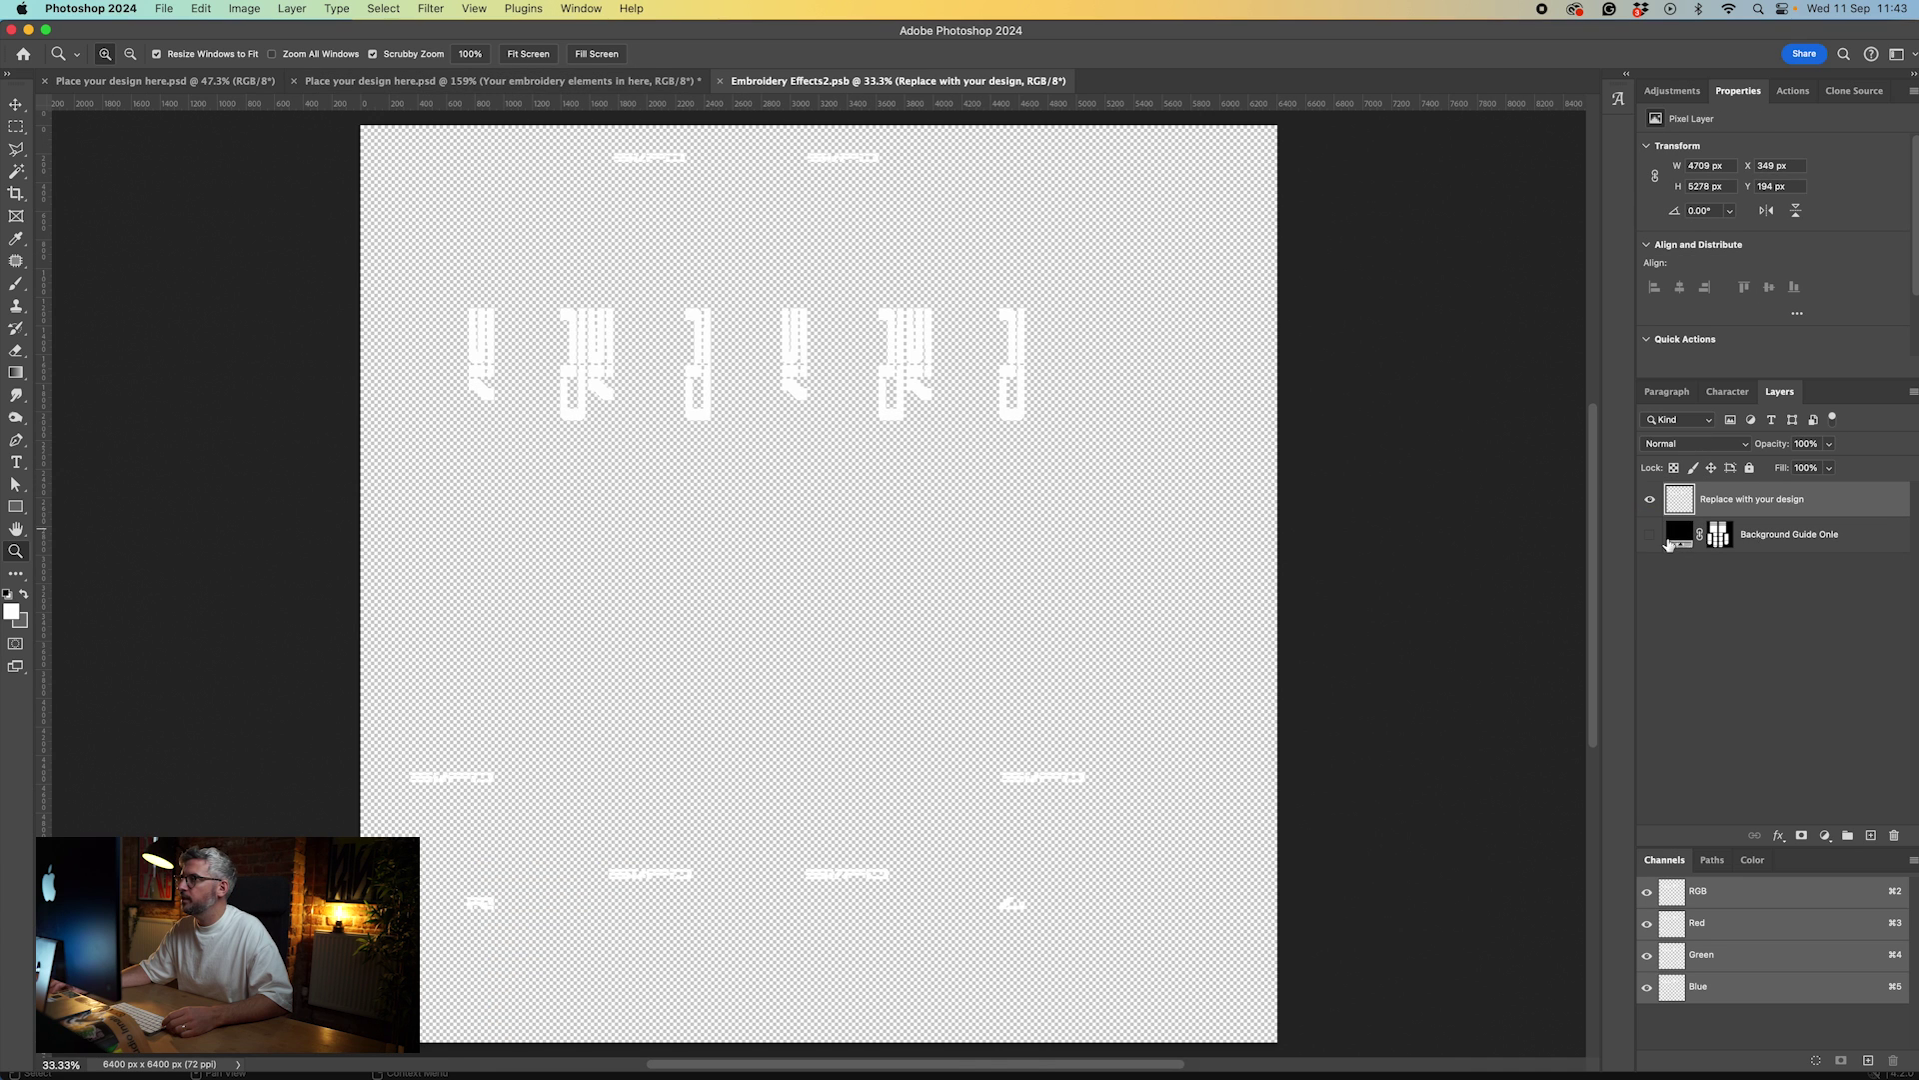
{"action": "left_click", "coordinate": [1652, 539]}
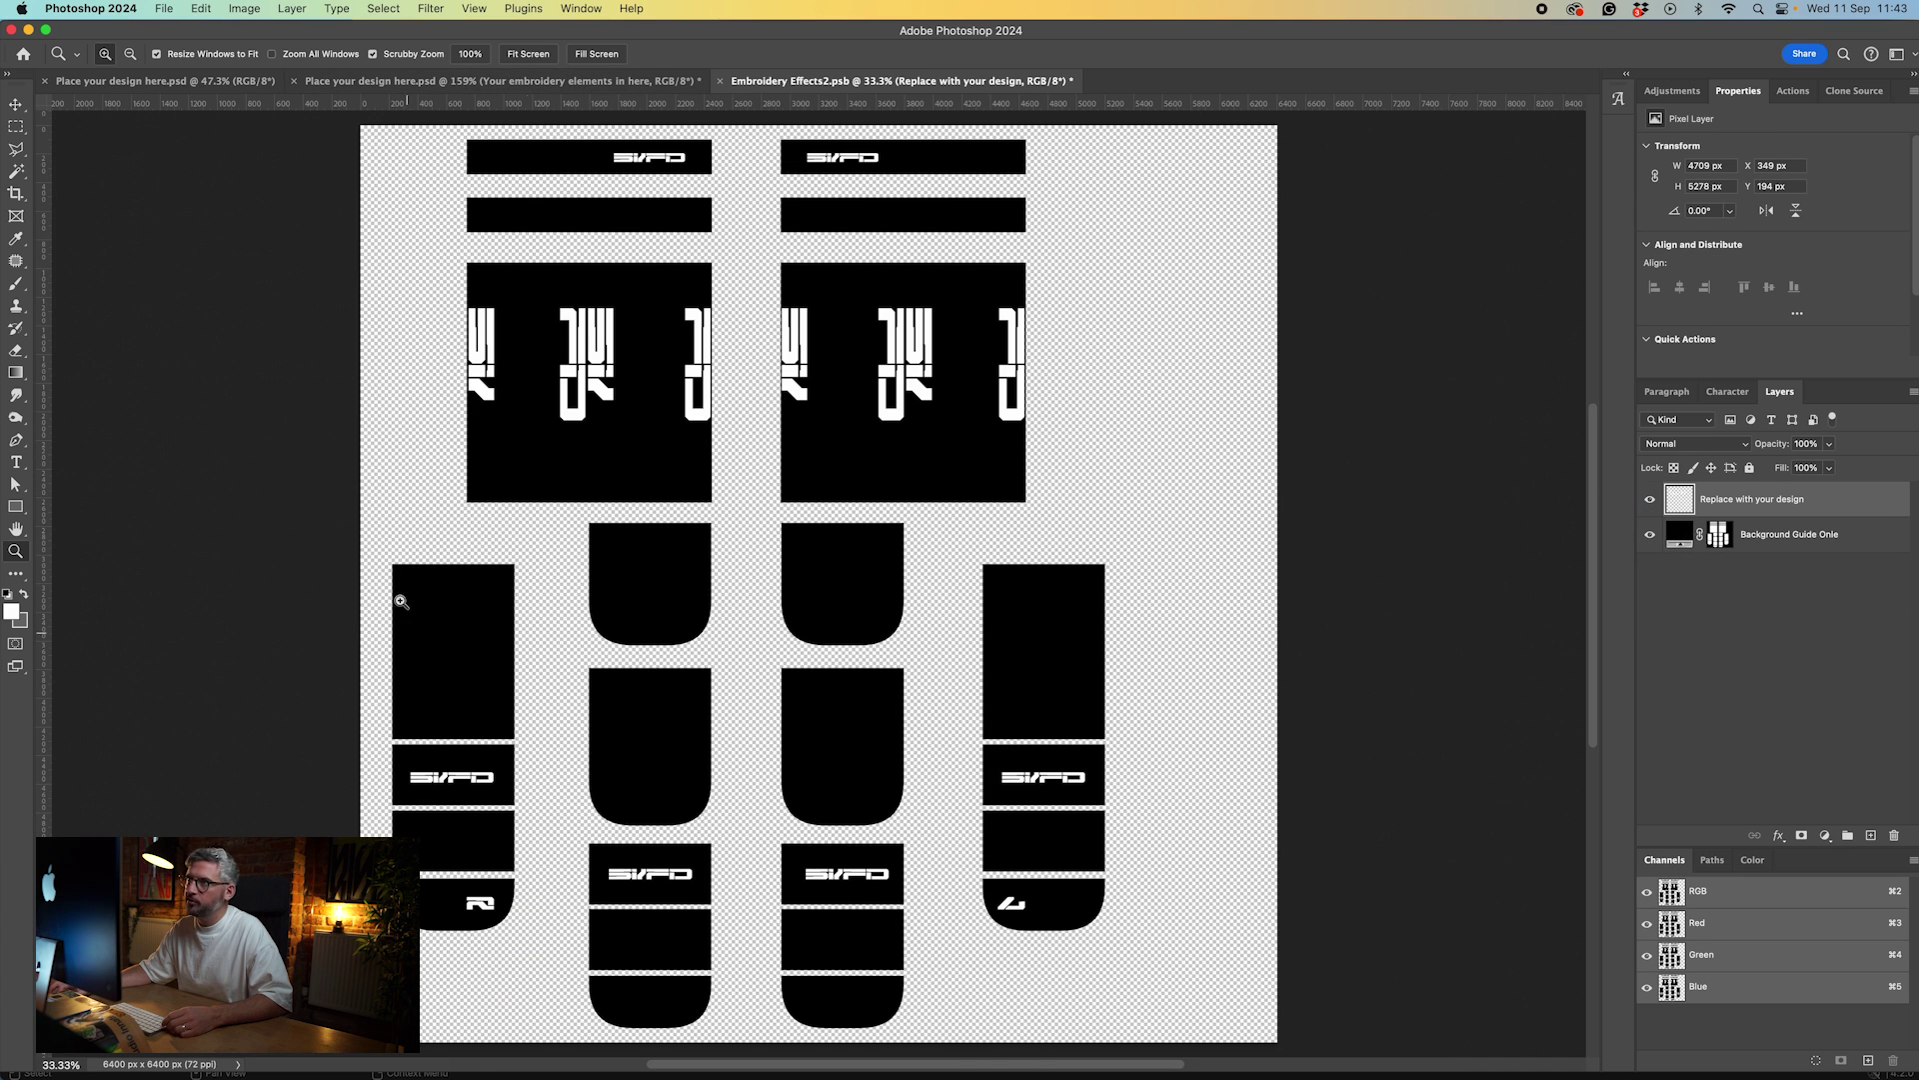
{"action": "double_click", "coordinate": [1850, 499]}
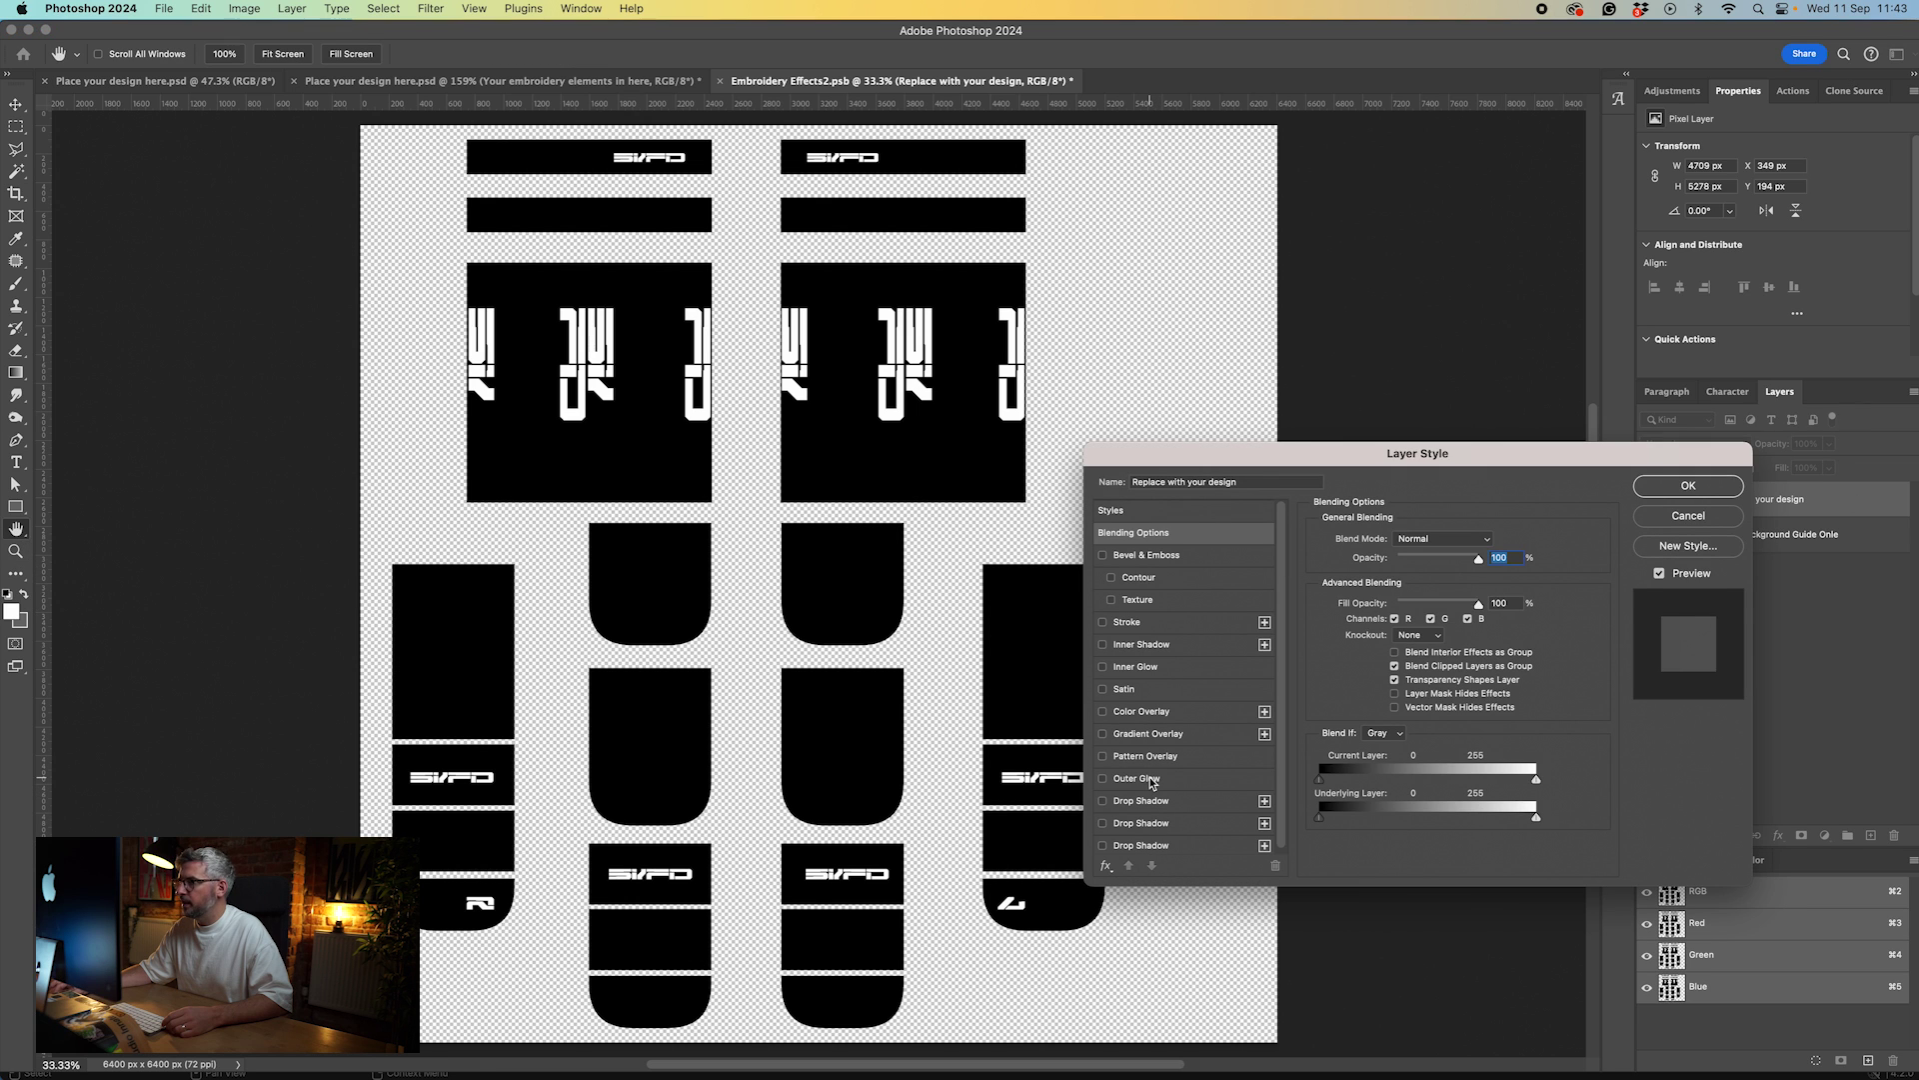
{"action": "left_click", "coordinate": [1150, 718]}
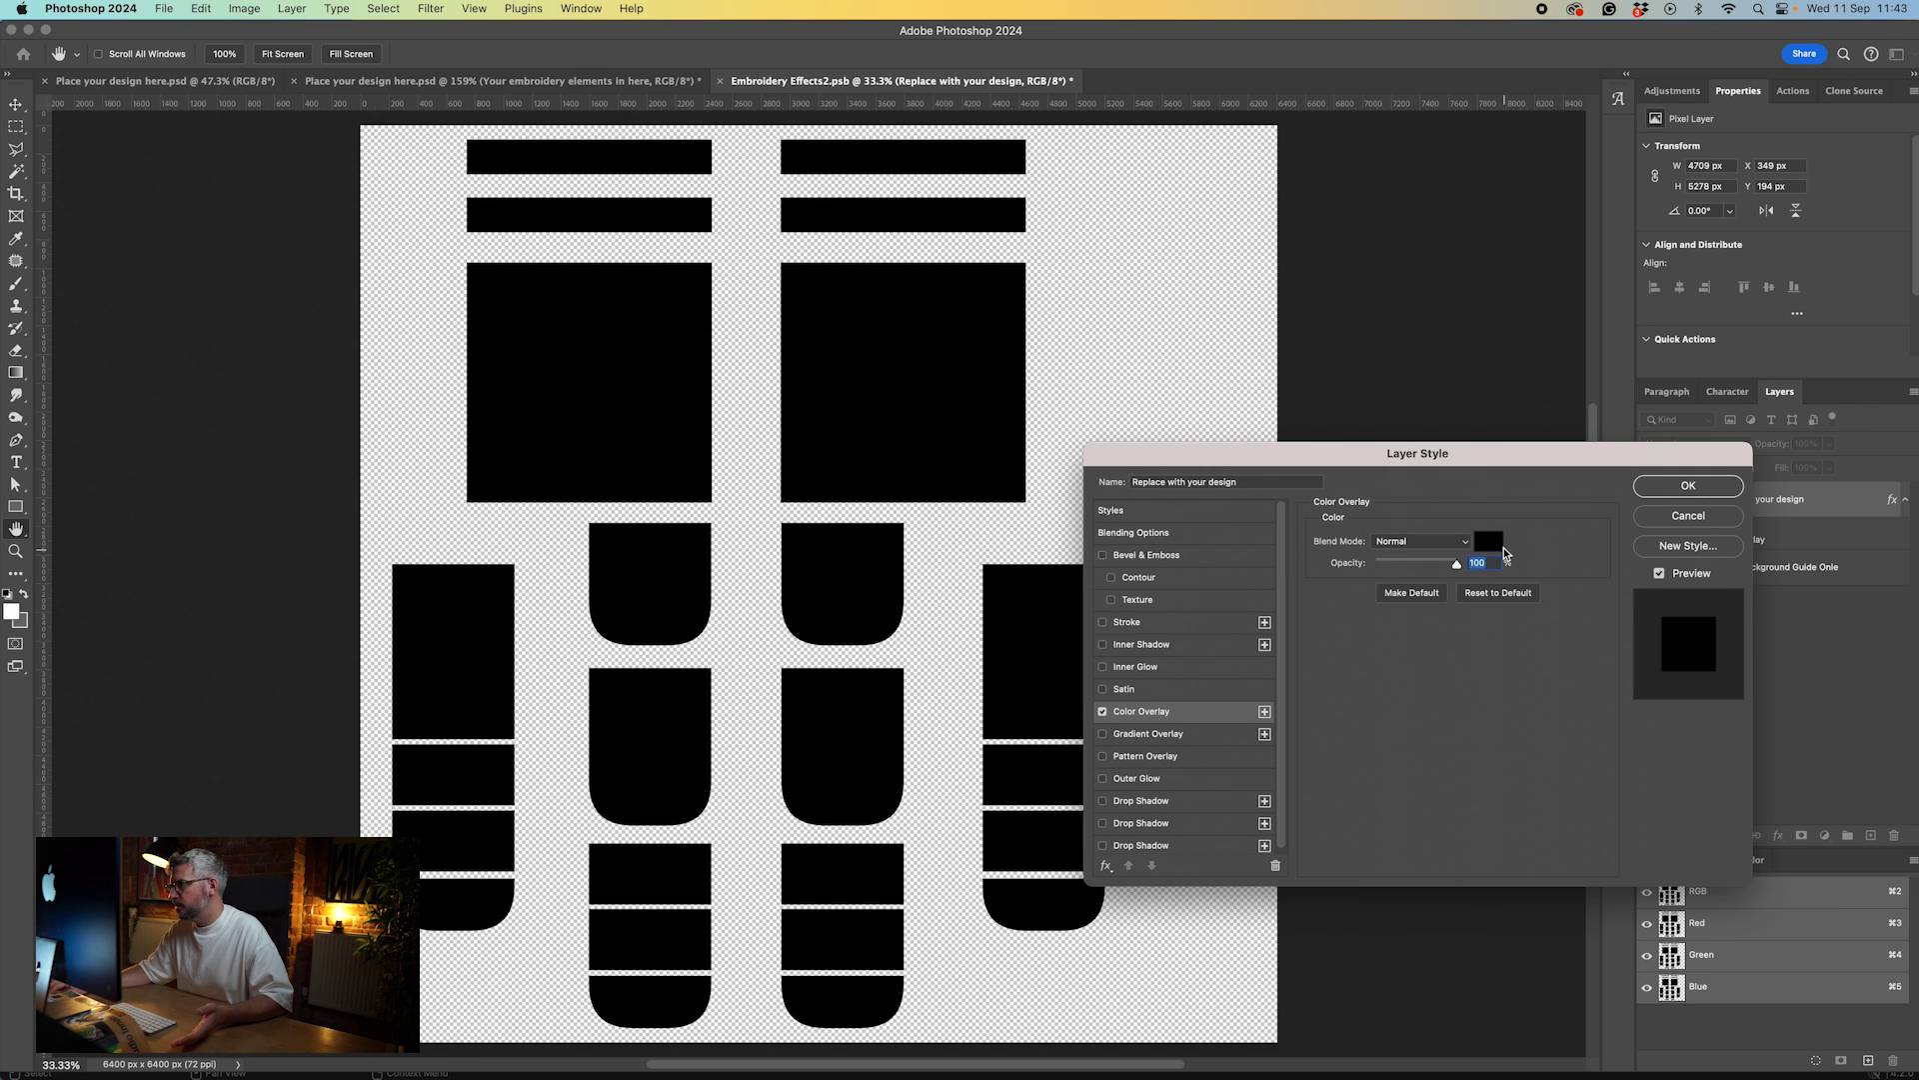
{"action": "left_click", "coordinate": [1488, 541]}
{"action": "type", "text": "ff0000"}
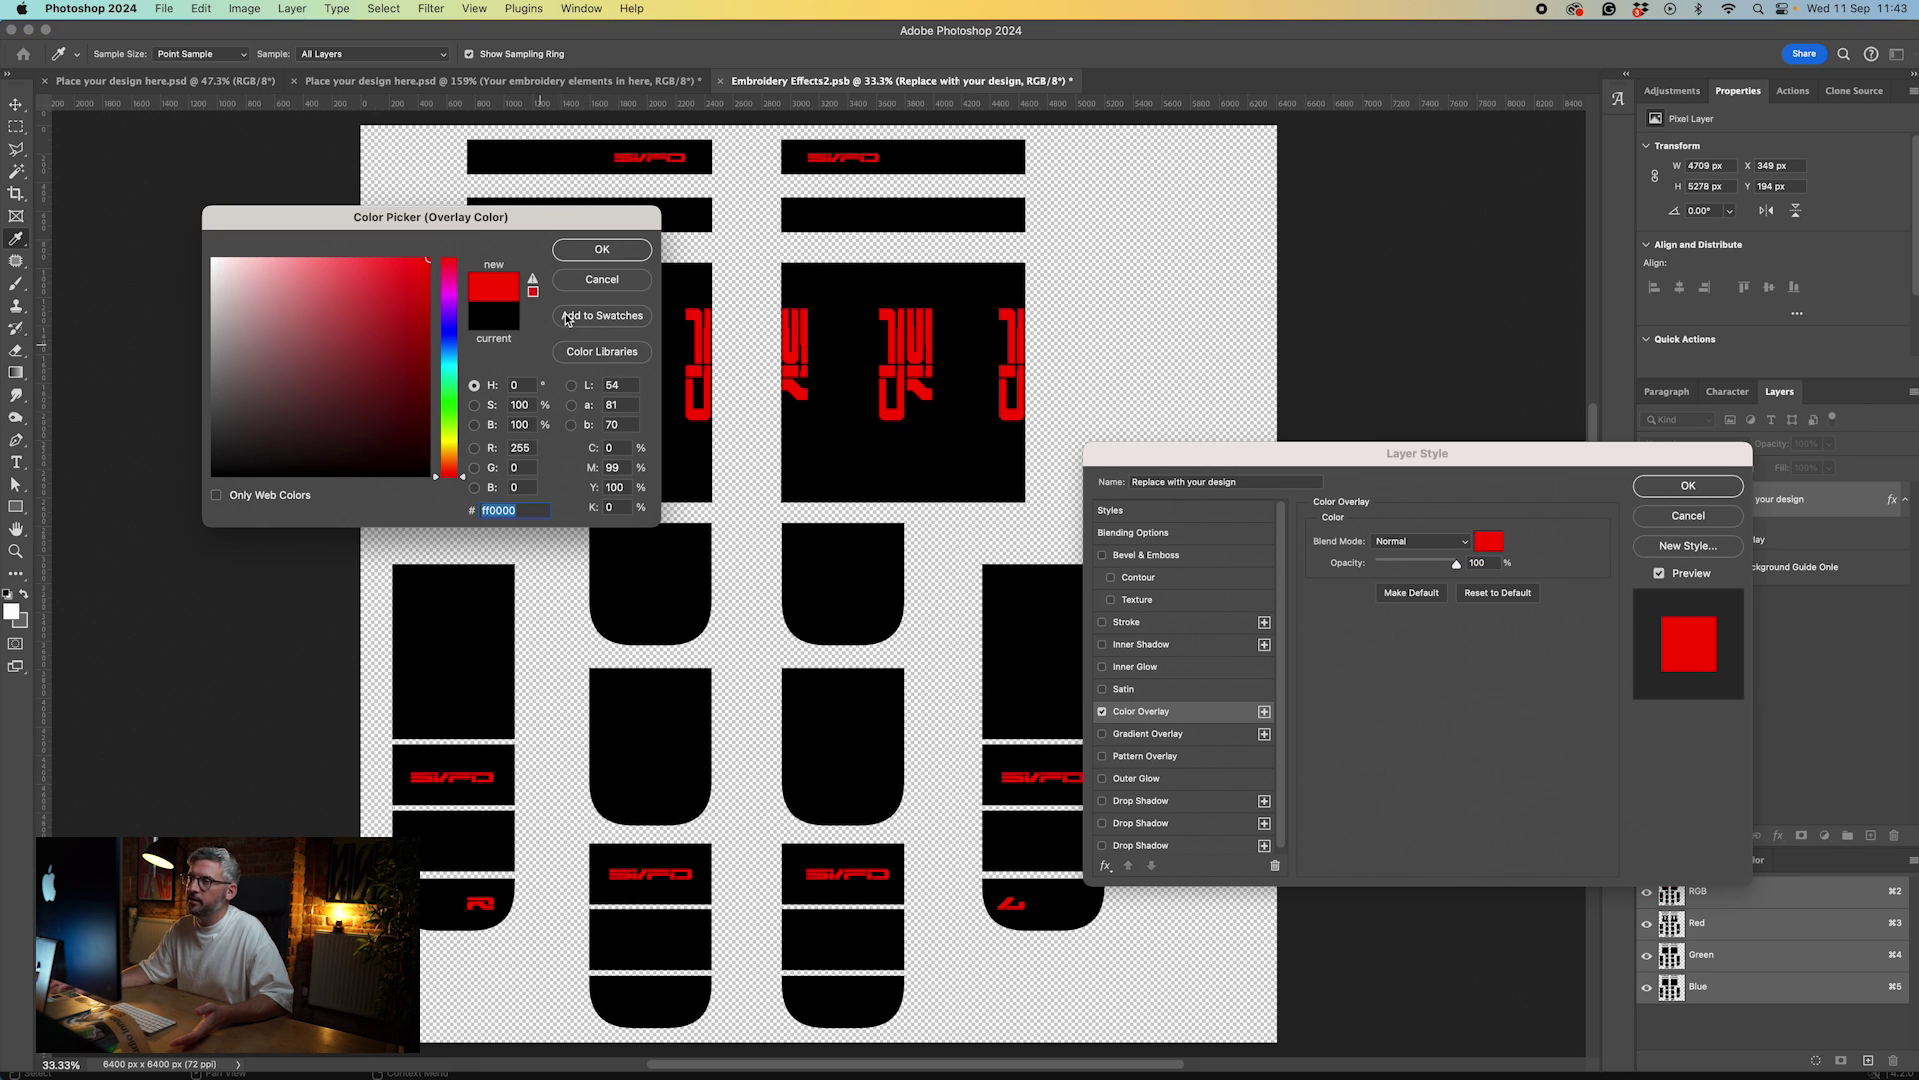
{"action": "left_click", "coordinate": [603, 250]}
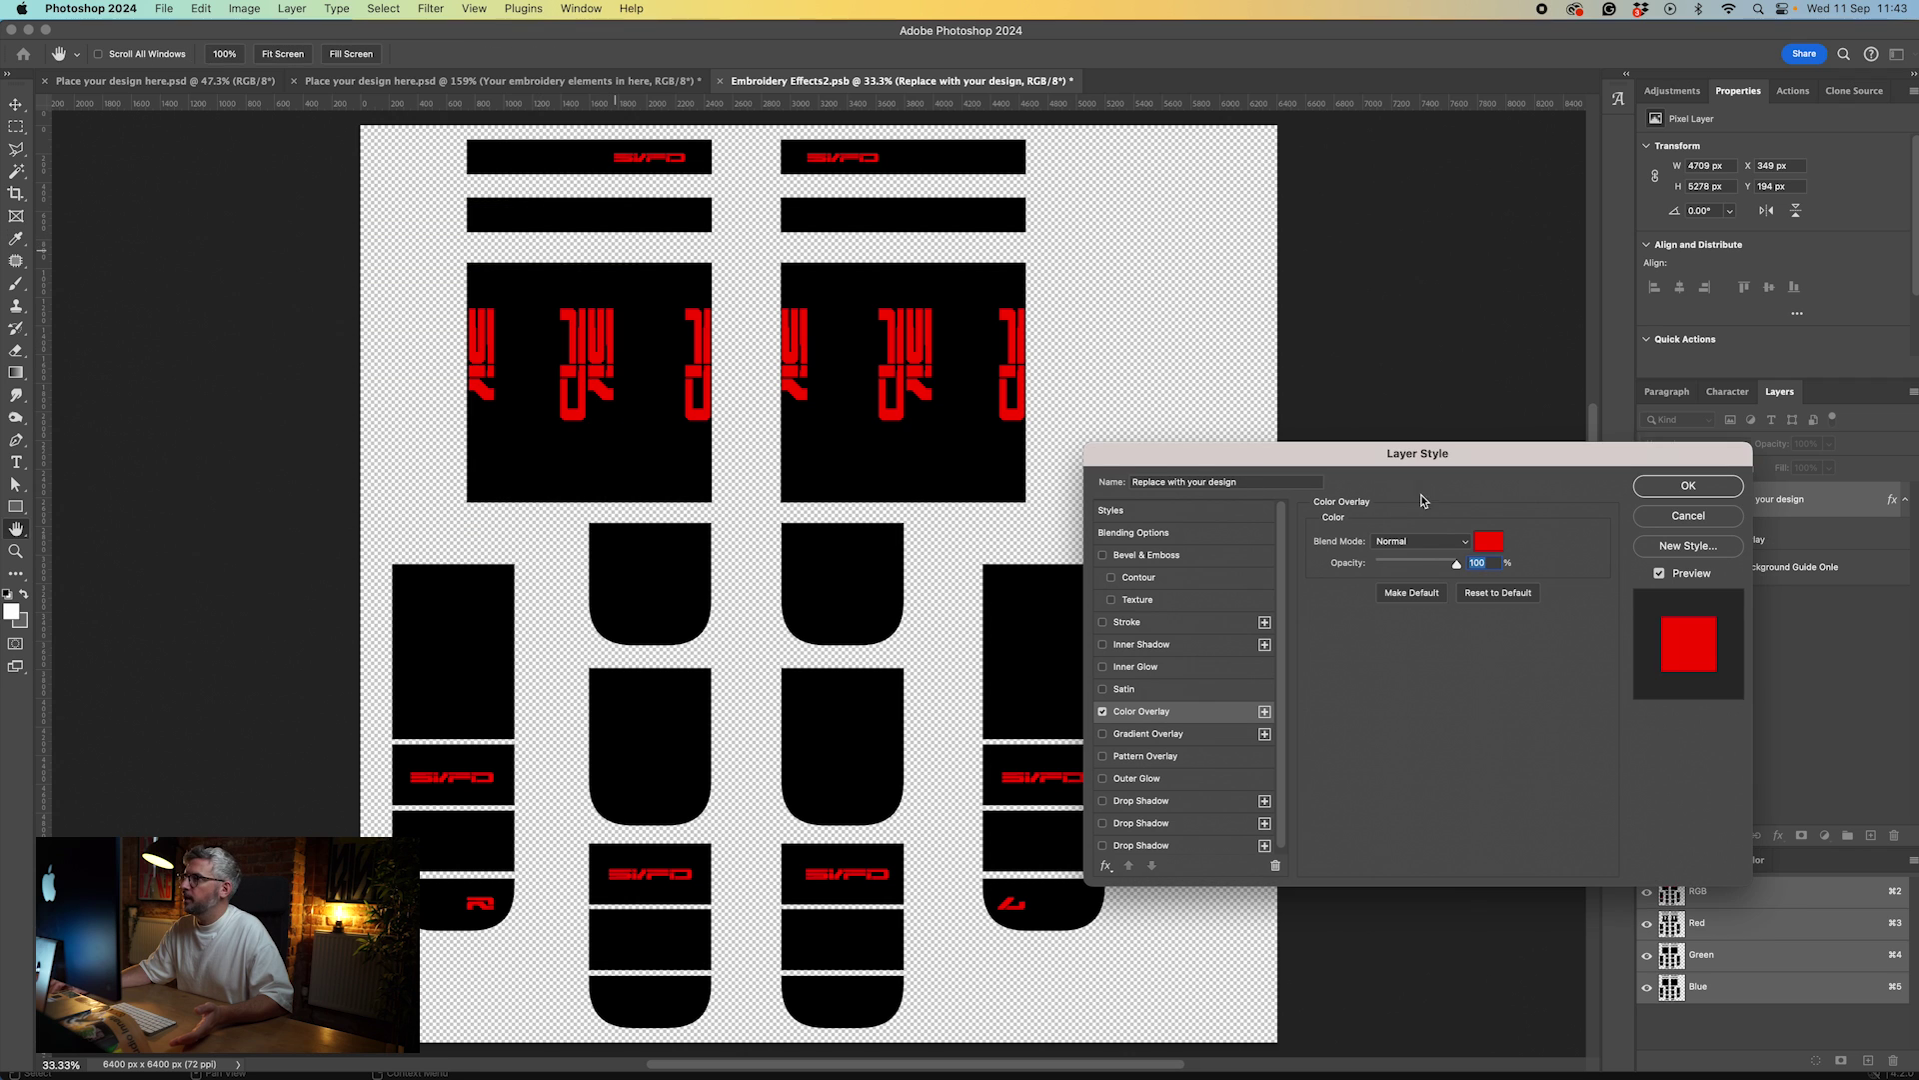
{"action": "left_click", "coordinate": [1675, 488]}
- Hide the black background guide shapes, then close the smart object and save changes
{"action": "left_click", "coordinate": [1650, 568]}
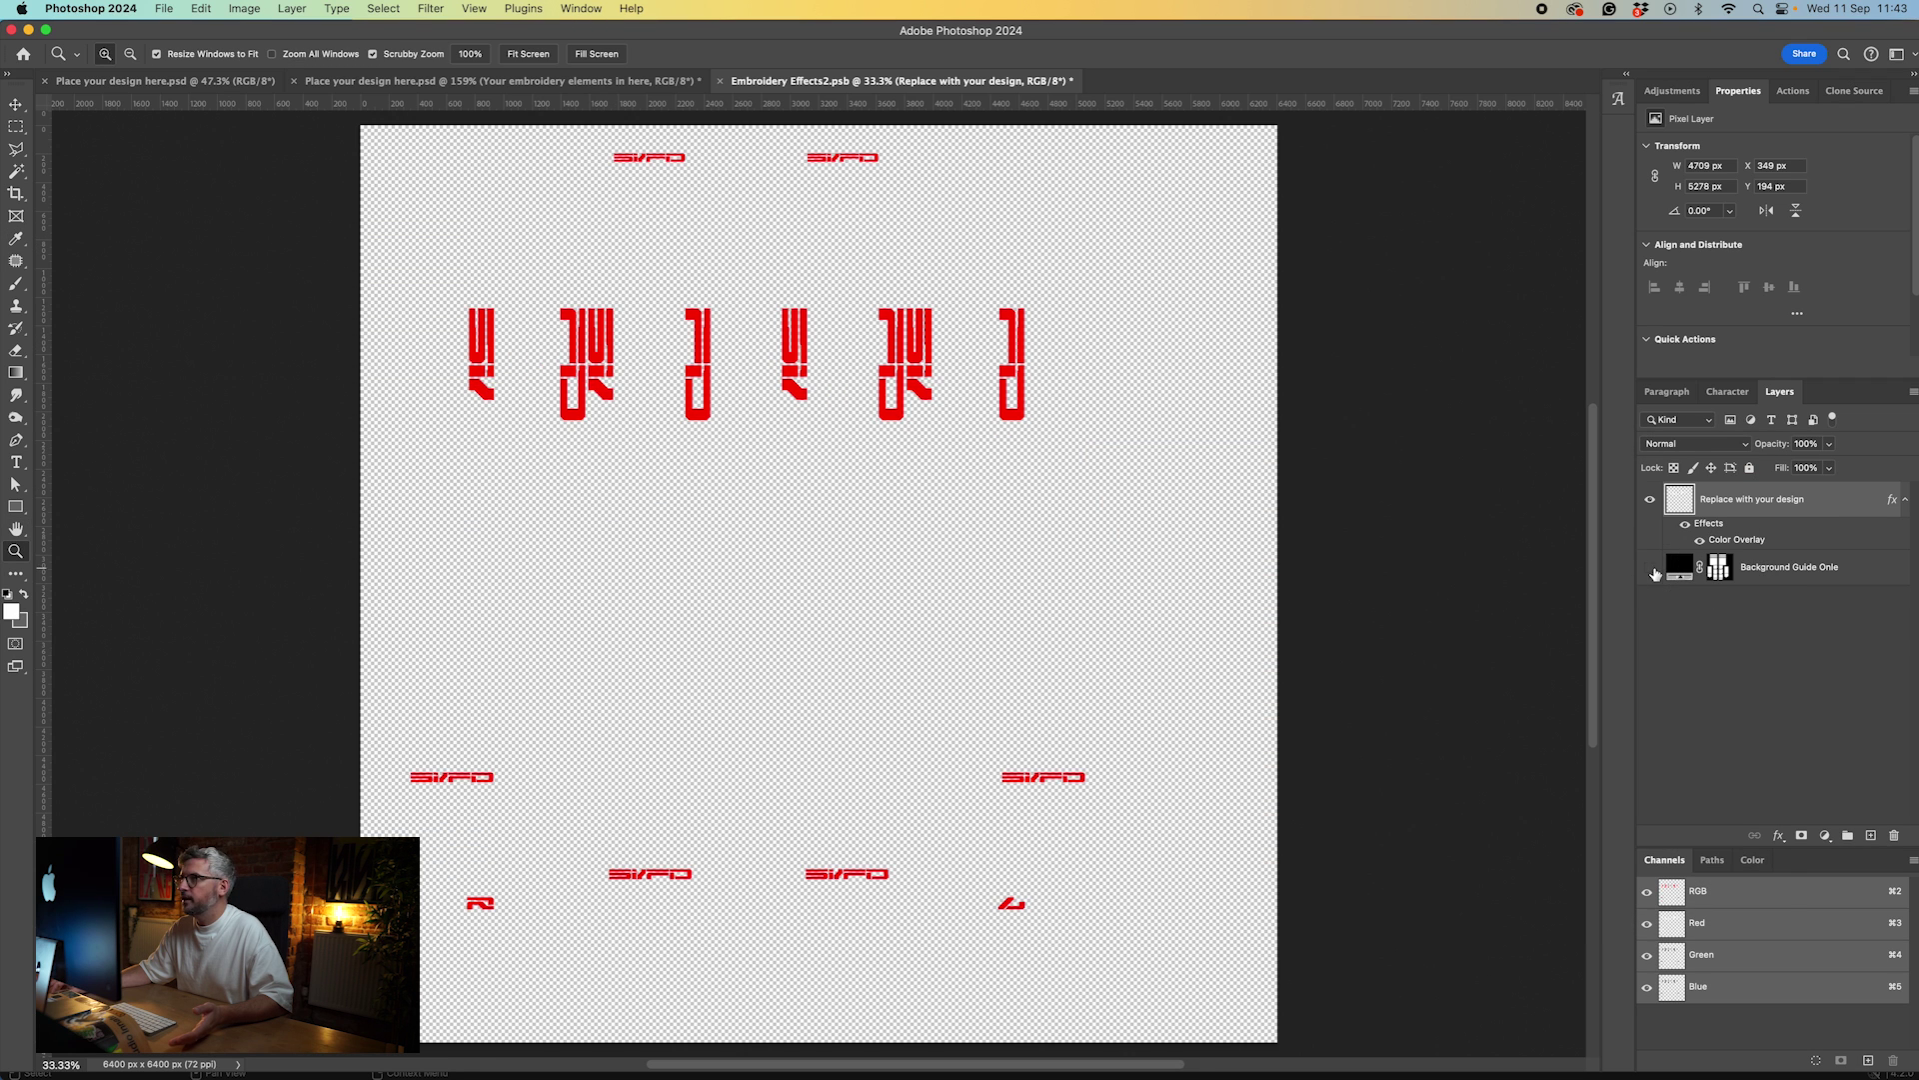
{"action": "left_click", "coordinate": [720, 81]}
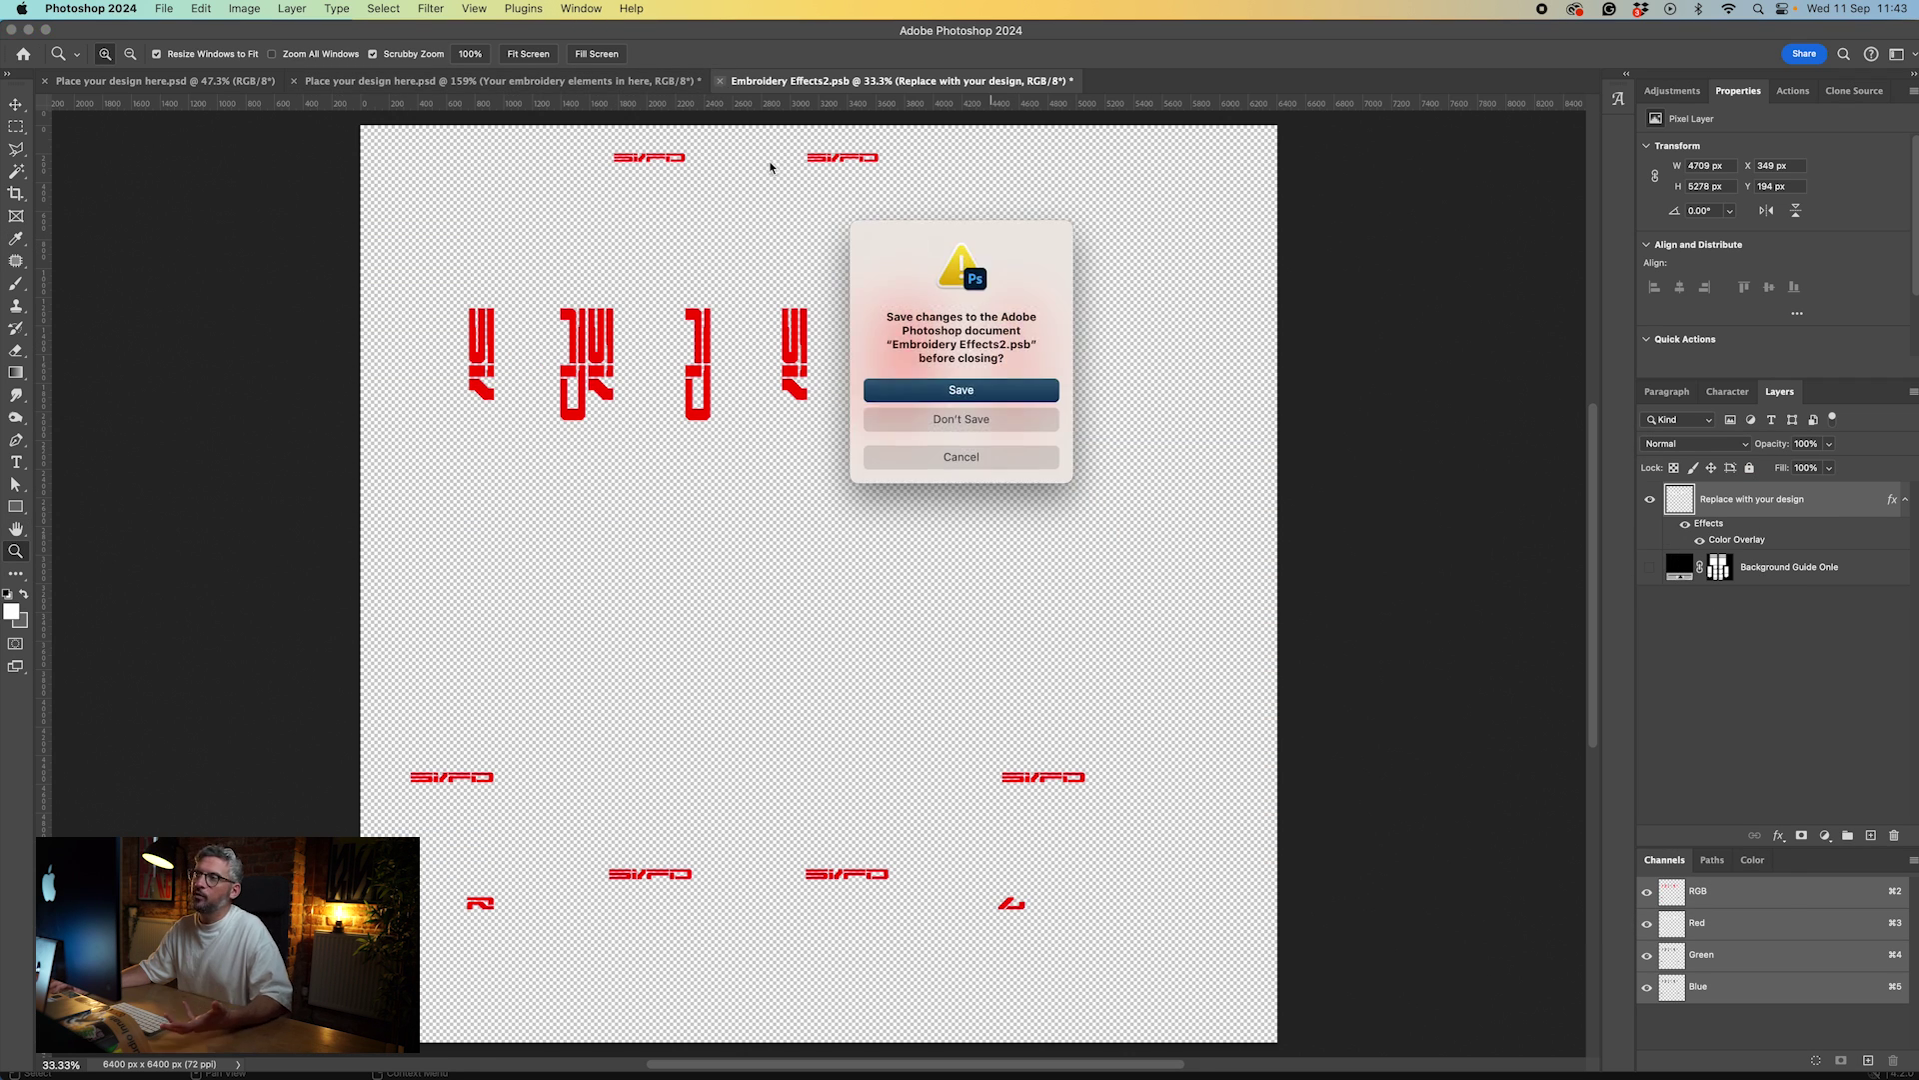
{"action": "left_click", "coordinate": [936, 390]}
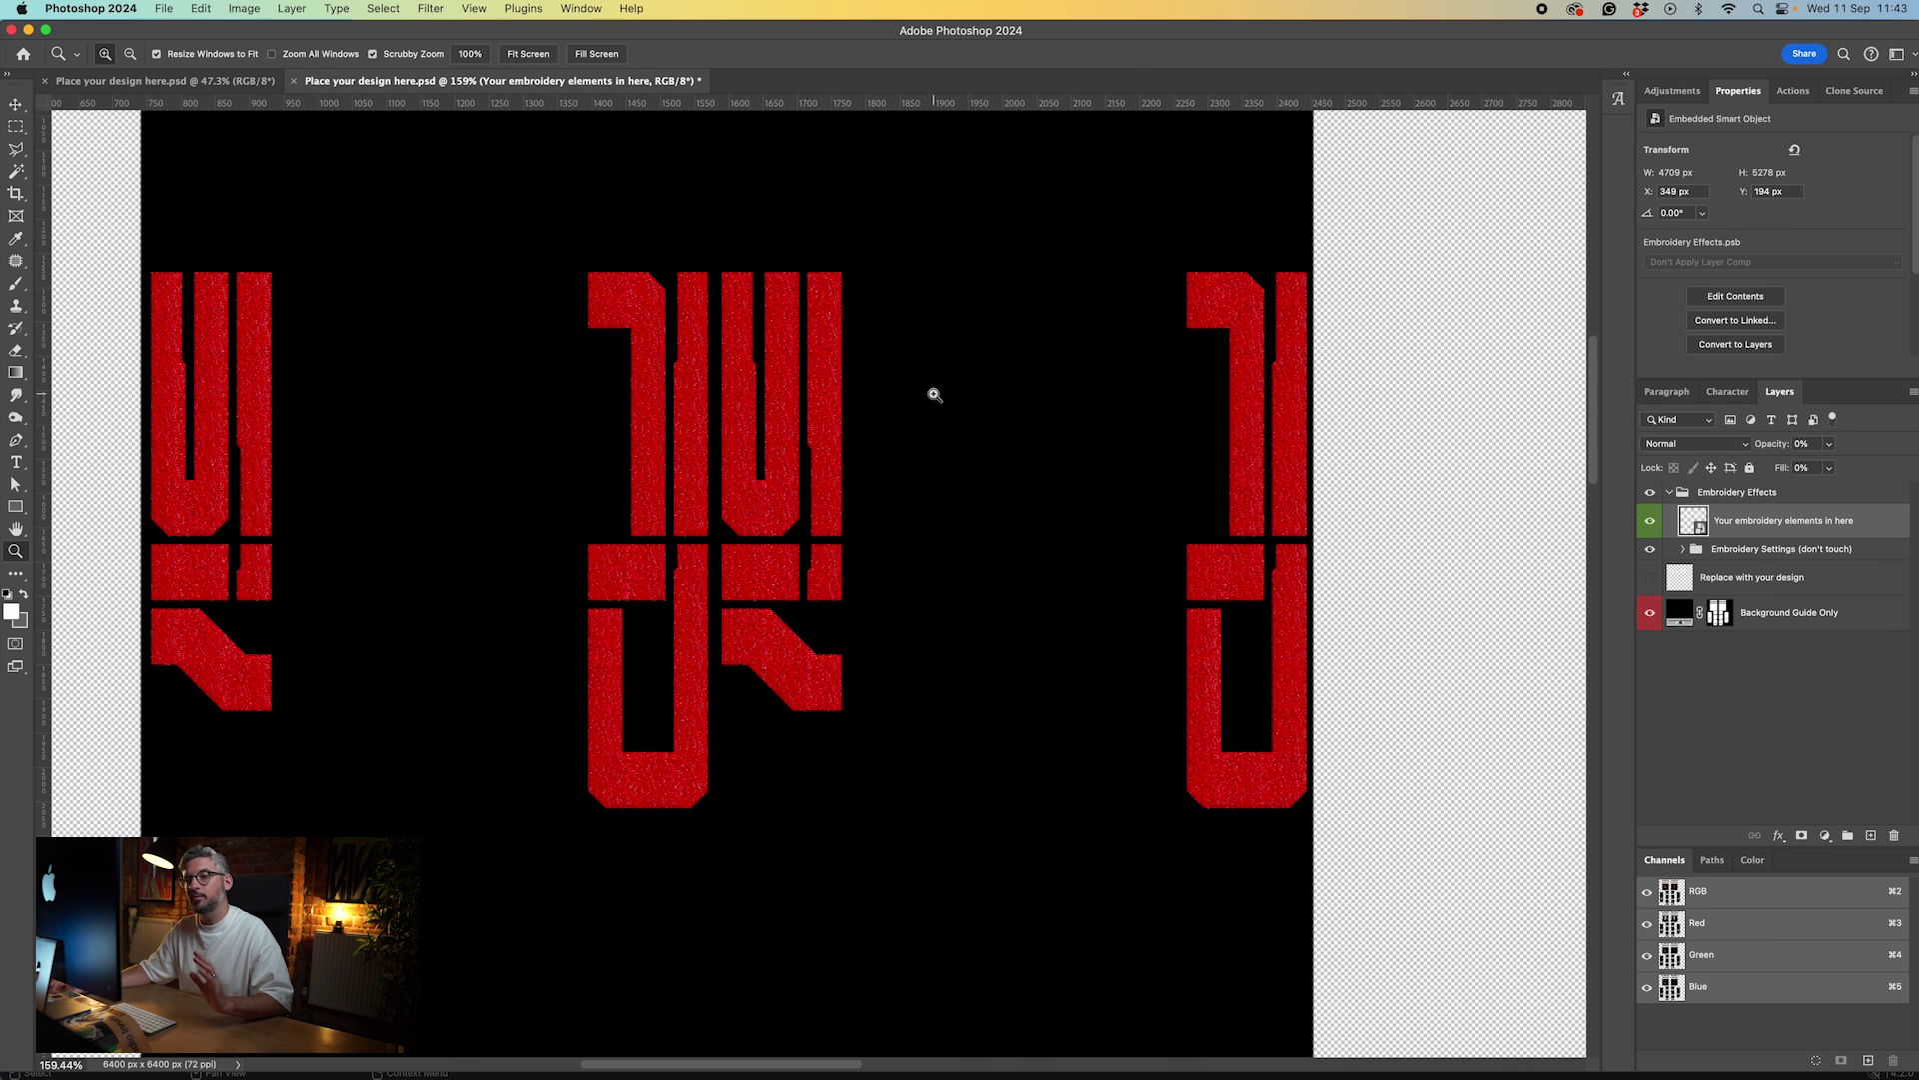
- Show Replace with your design and hide Background Guide Only to isolate the red glyphs
{"action": "left_click_drag", "start_coordinate": [1117, 625], "coordinate": [1011, 557]}
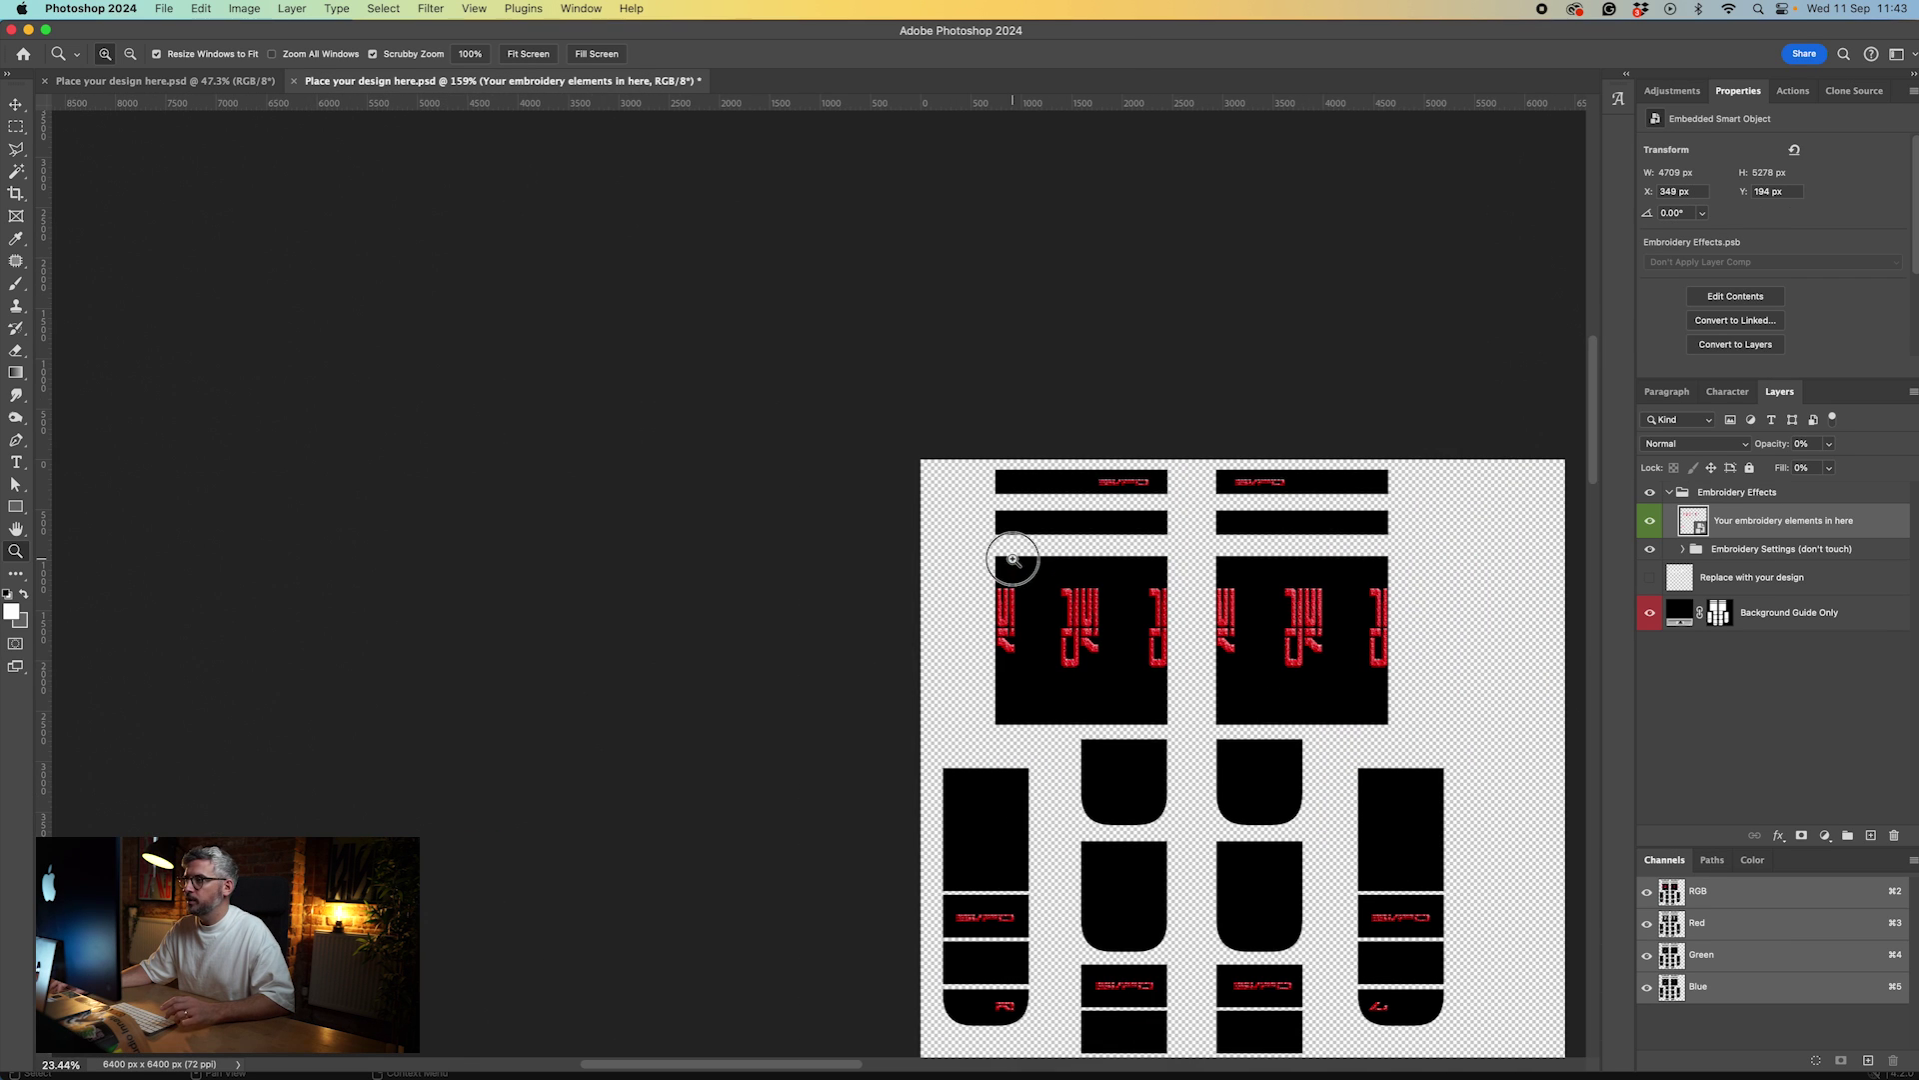
{"action": "scroll", "coordinate": [1333, 552], "scroll_direction": "right", "scroll_amount": 3}
{"action": "left_click", "coordinate": [1649, 577]}
{"action": "scroll", "coordinate": [1325, 689], "scroll_direction": "down", "scroll_amount": 2}
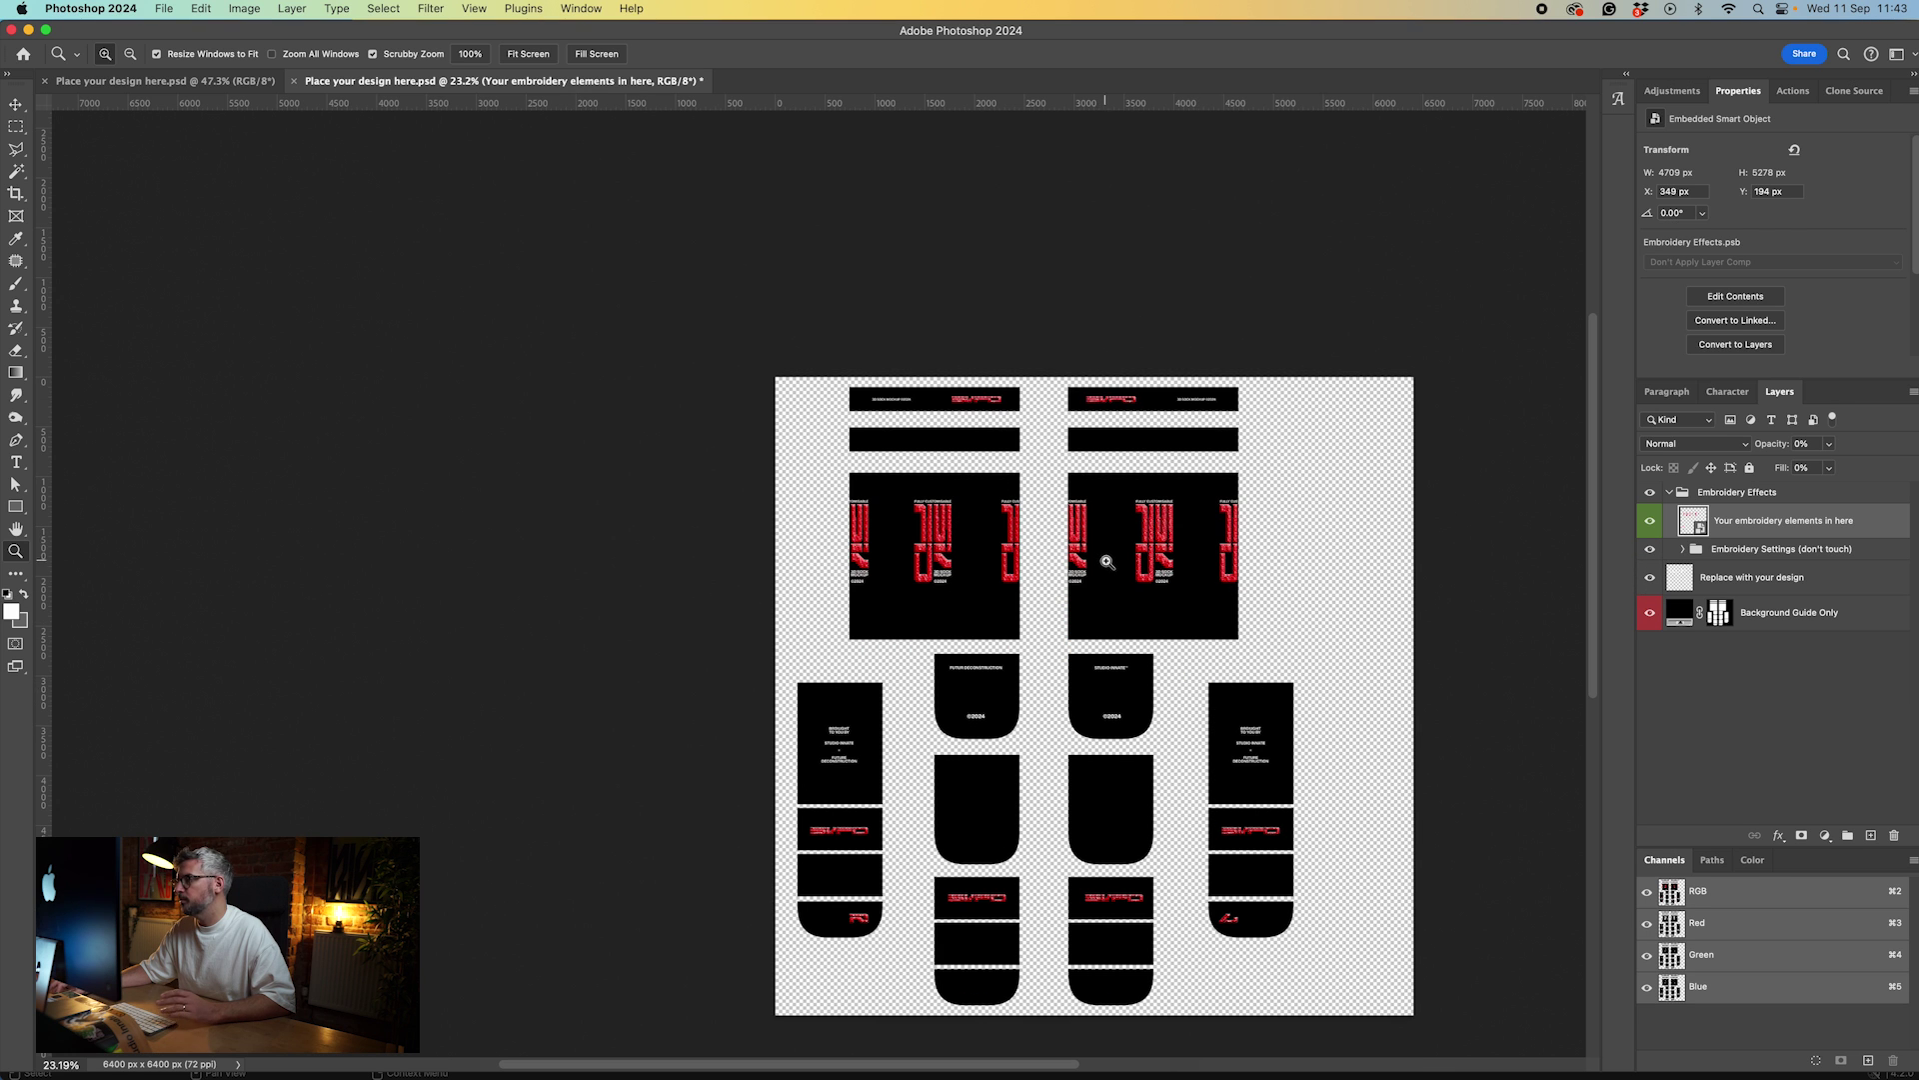
{"action": "left_click_drag", "start_coordinate": [1096, 557], "coordinate": [1262, 518]}
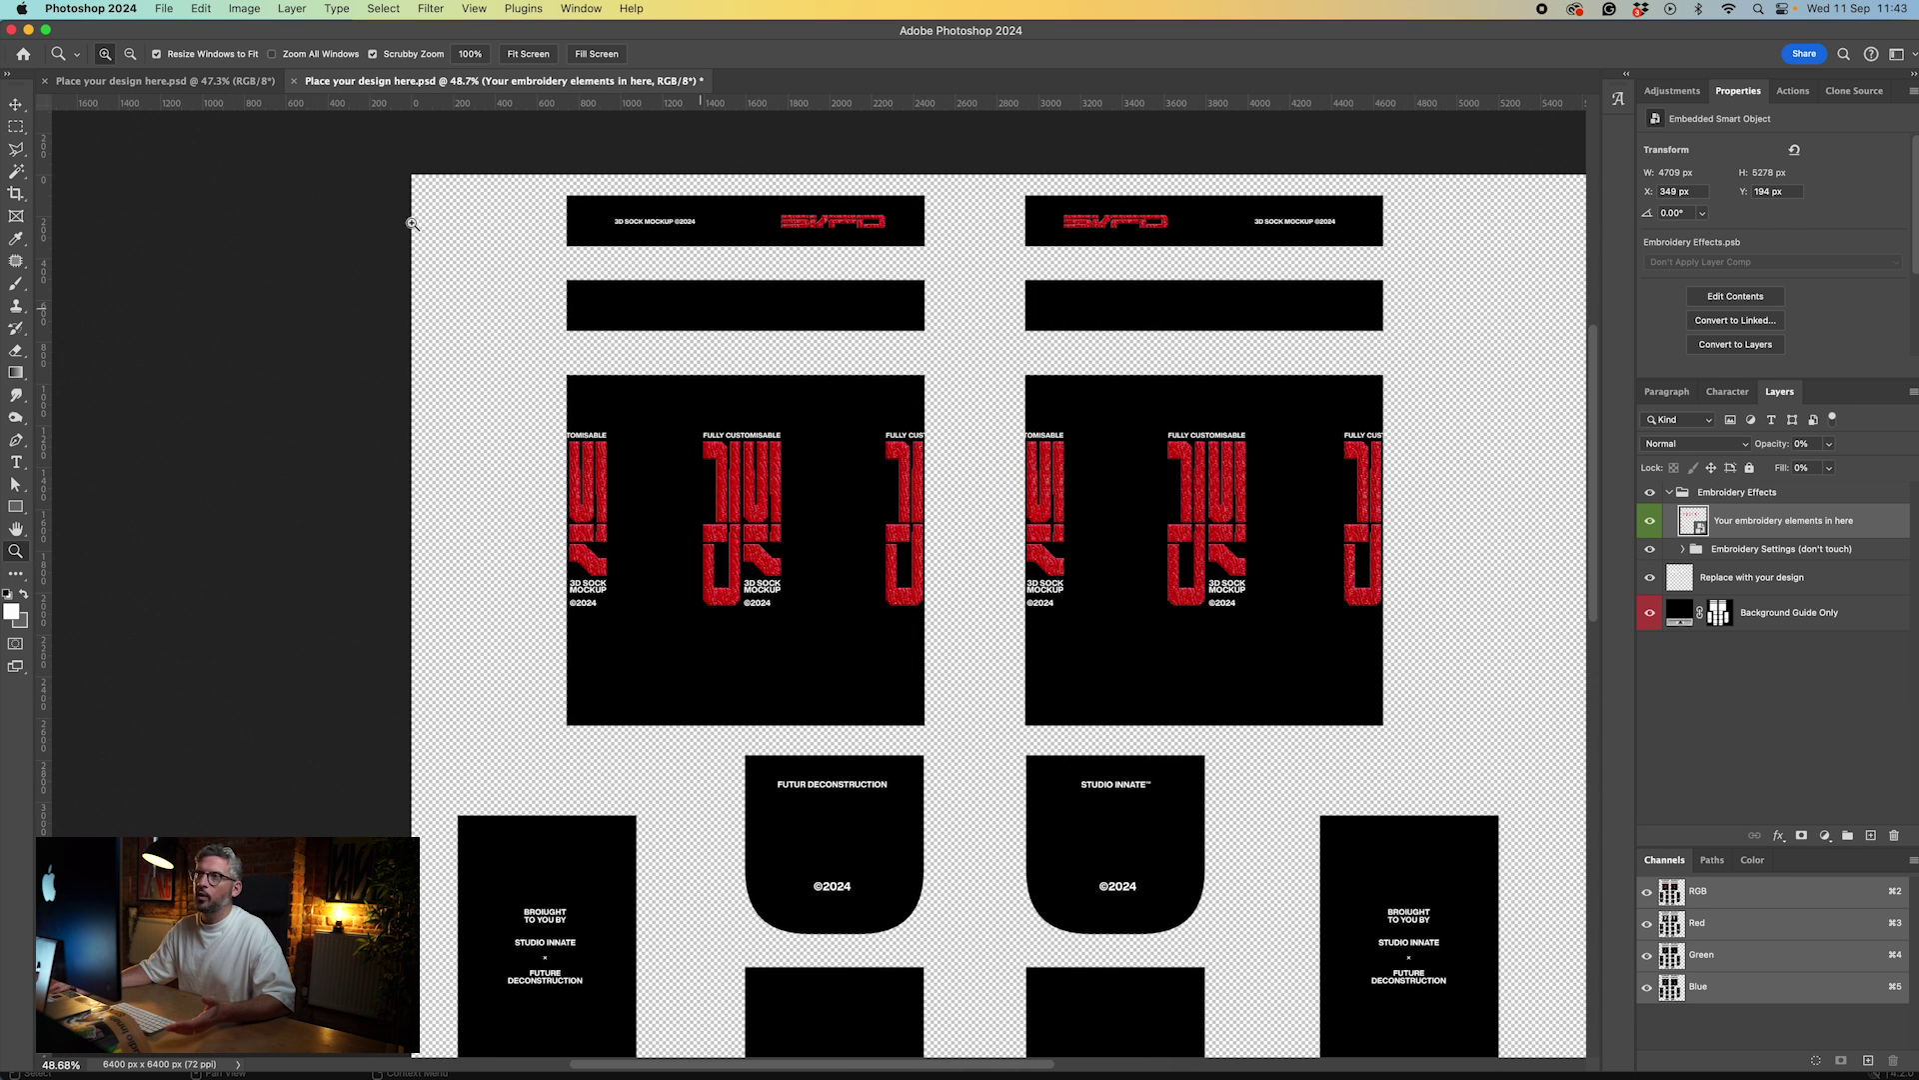
{"action": "left_click", "coordinate": [1651, 614]}
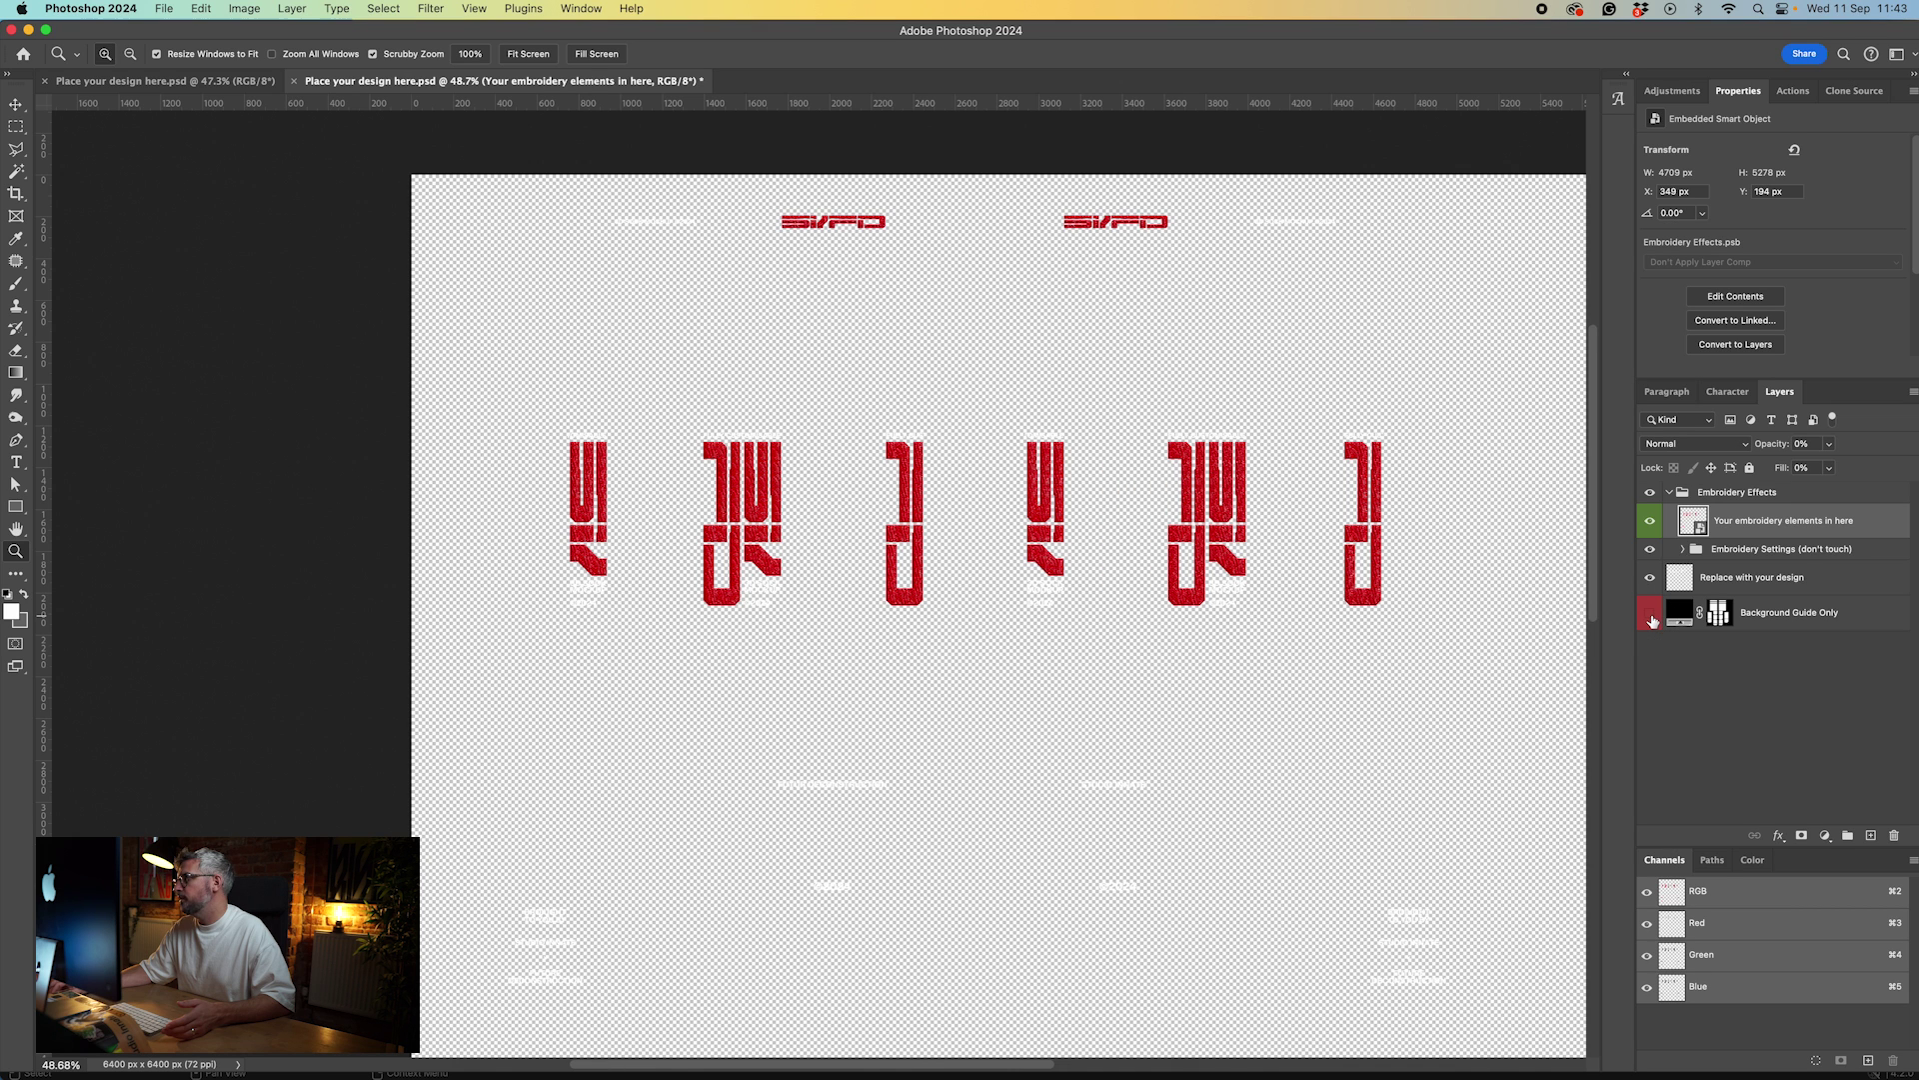
- Set up a Save for Web (Legacy) export as PNG-24 at 6400 px
{"action": "left_click", "coordinate": [162, 8]}
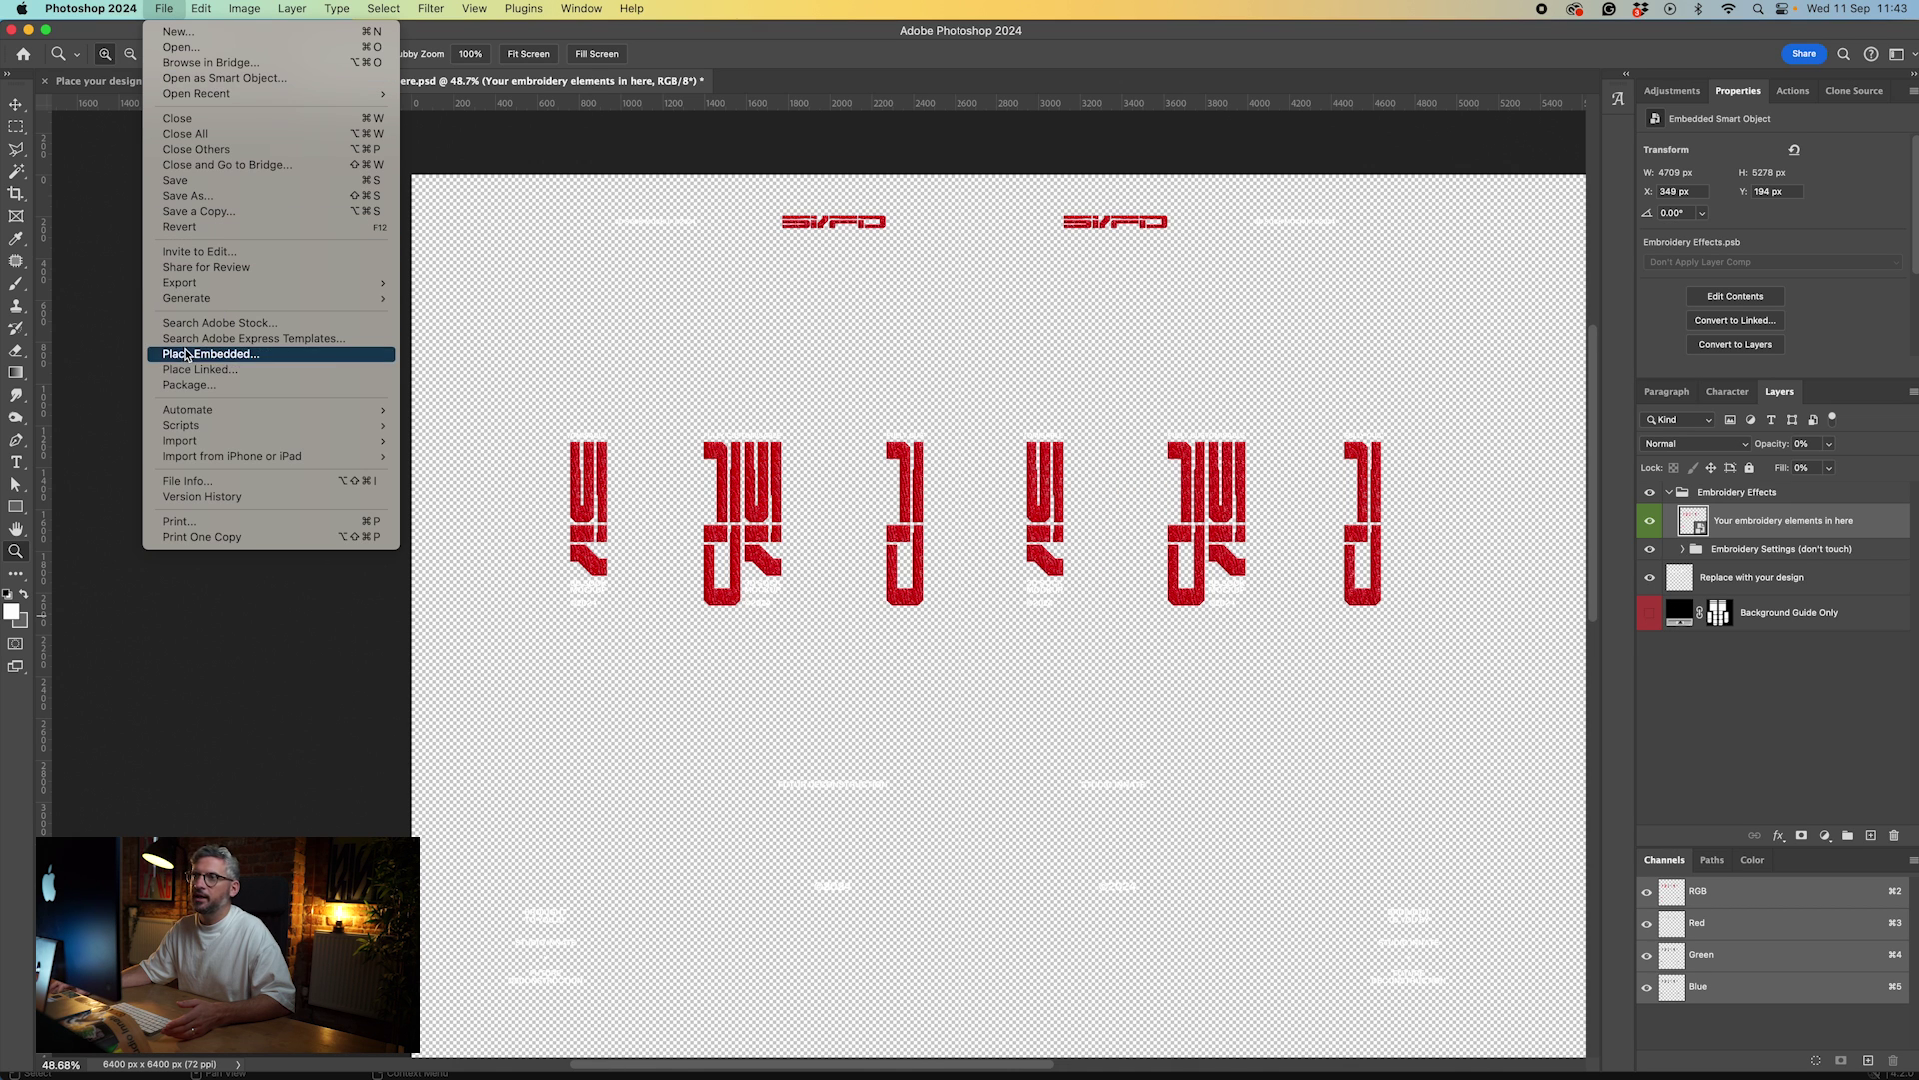
{"action": "mouse_move", "coordinate": [300, 283]}
{"action": "left_click", "coordinate": [470, 348]}
{"action": "left_click_drag", "start_coordinate": [719, 710], "coordinate": [693, 711]}
{"action": "double_click", "coordinate": [722, 733]}
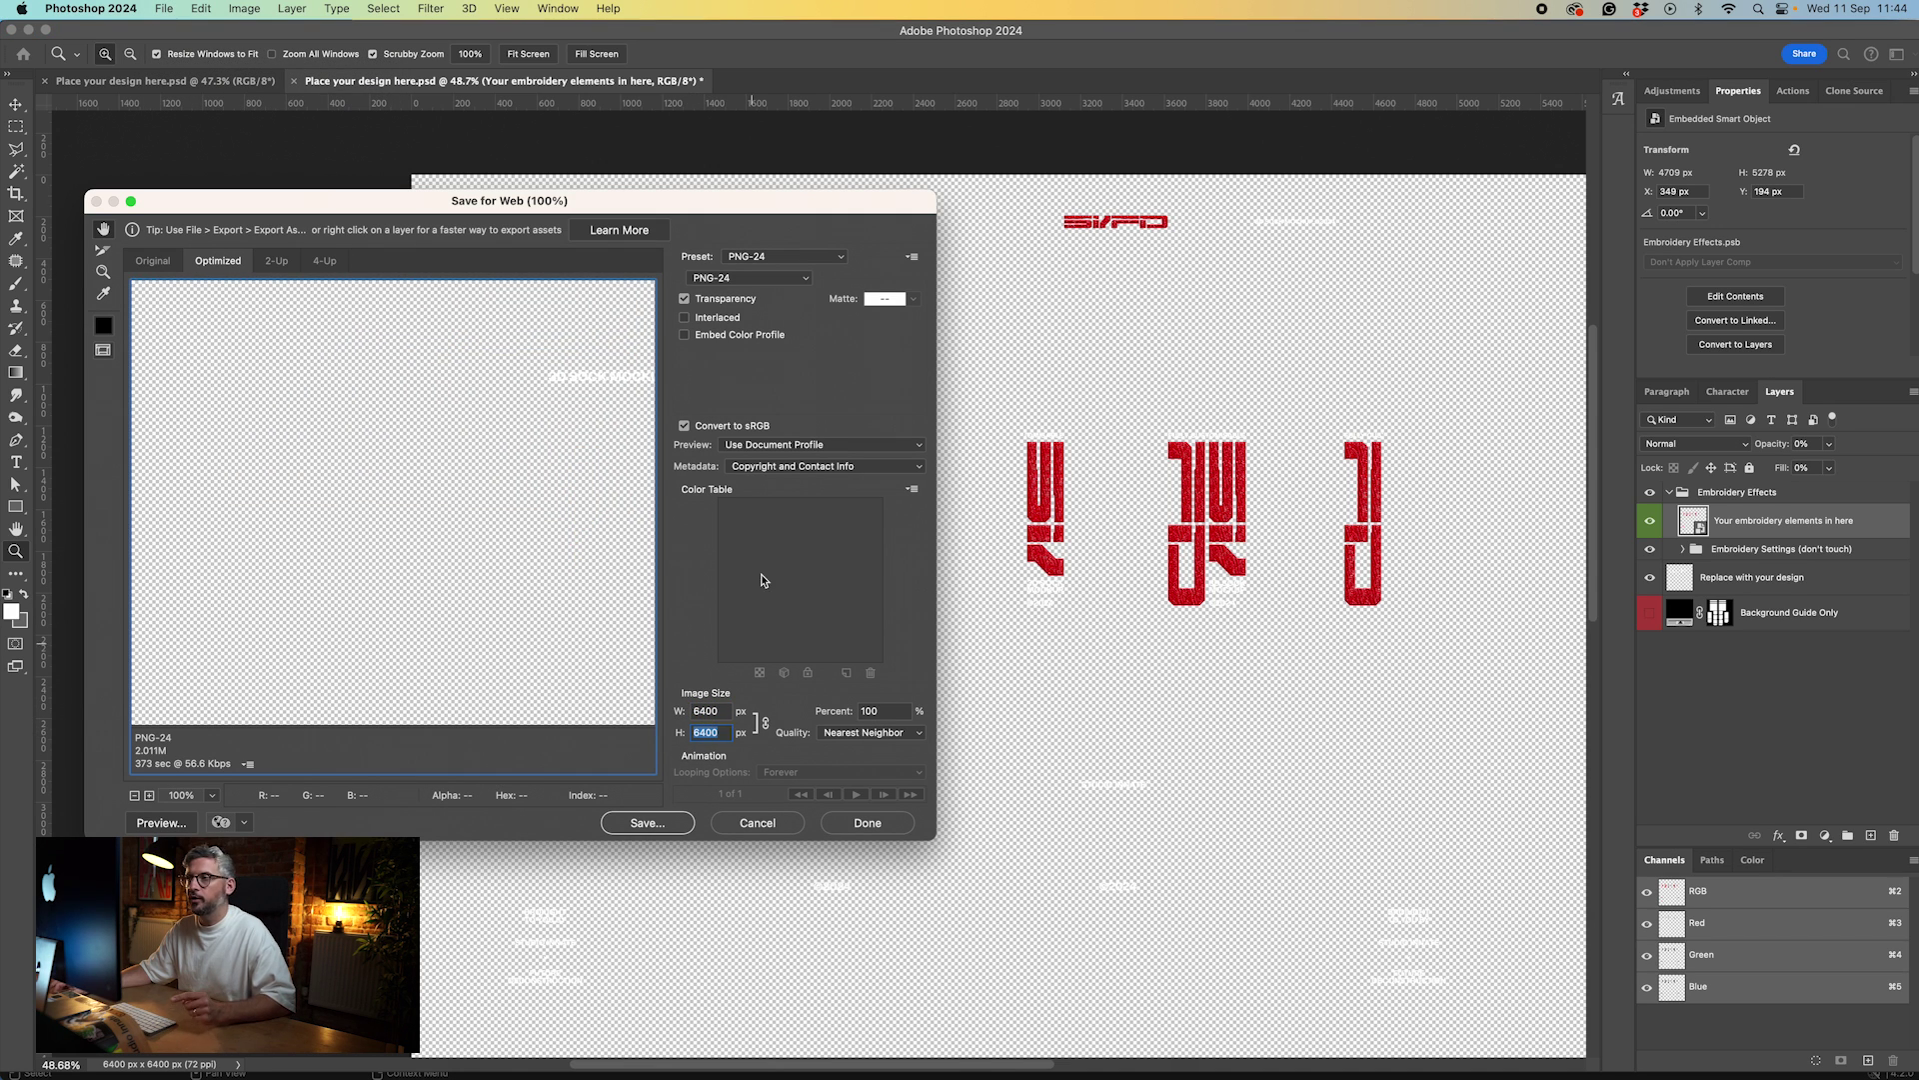
{"action": "left_click", "coordinate": [750, 278]}
{"action": "left_click", "coordinate": [750, 280]}
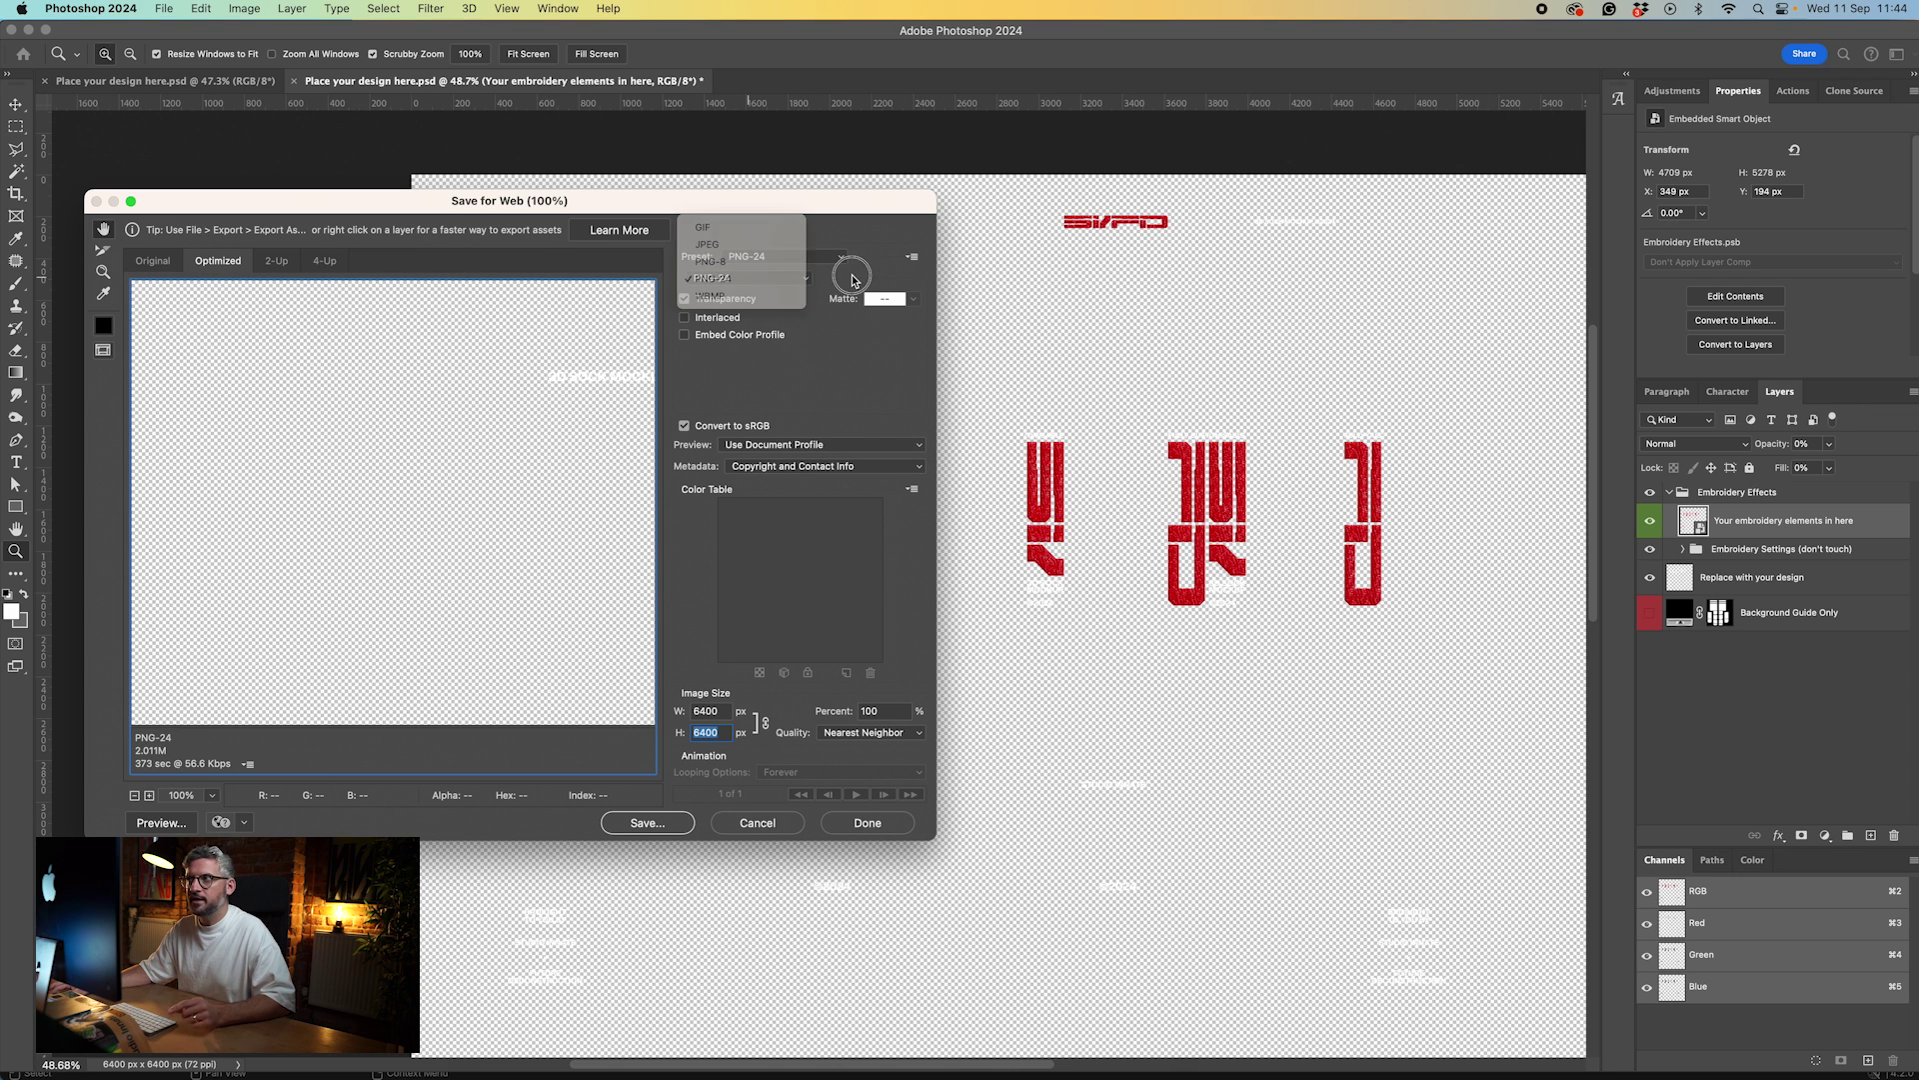
- Save the export on the Desktop as Place-your-design-here-Socks.png
{"action": "left_click", "coordinate": [640, 823]}
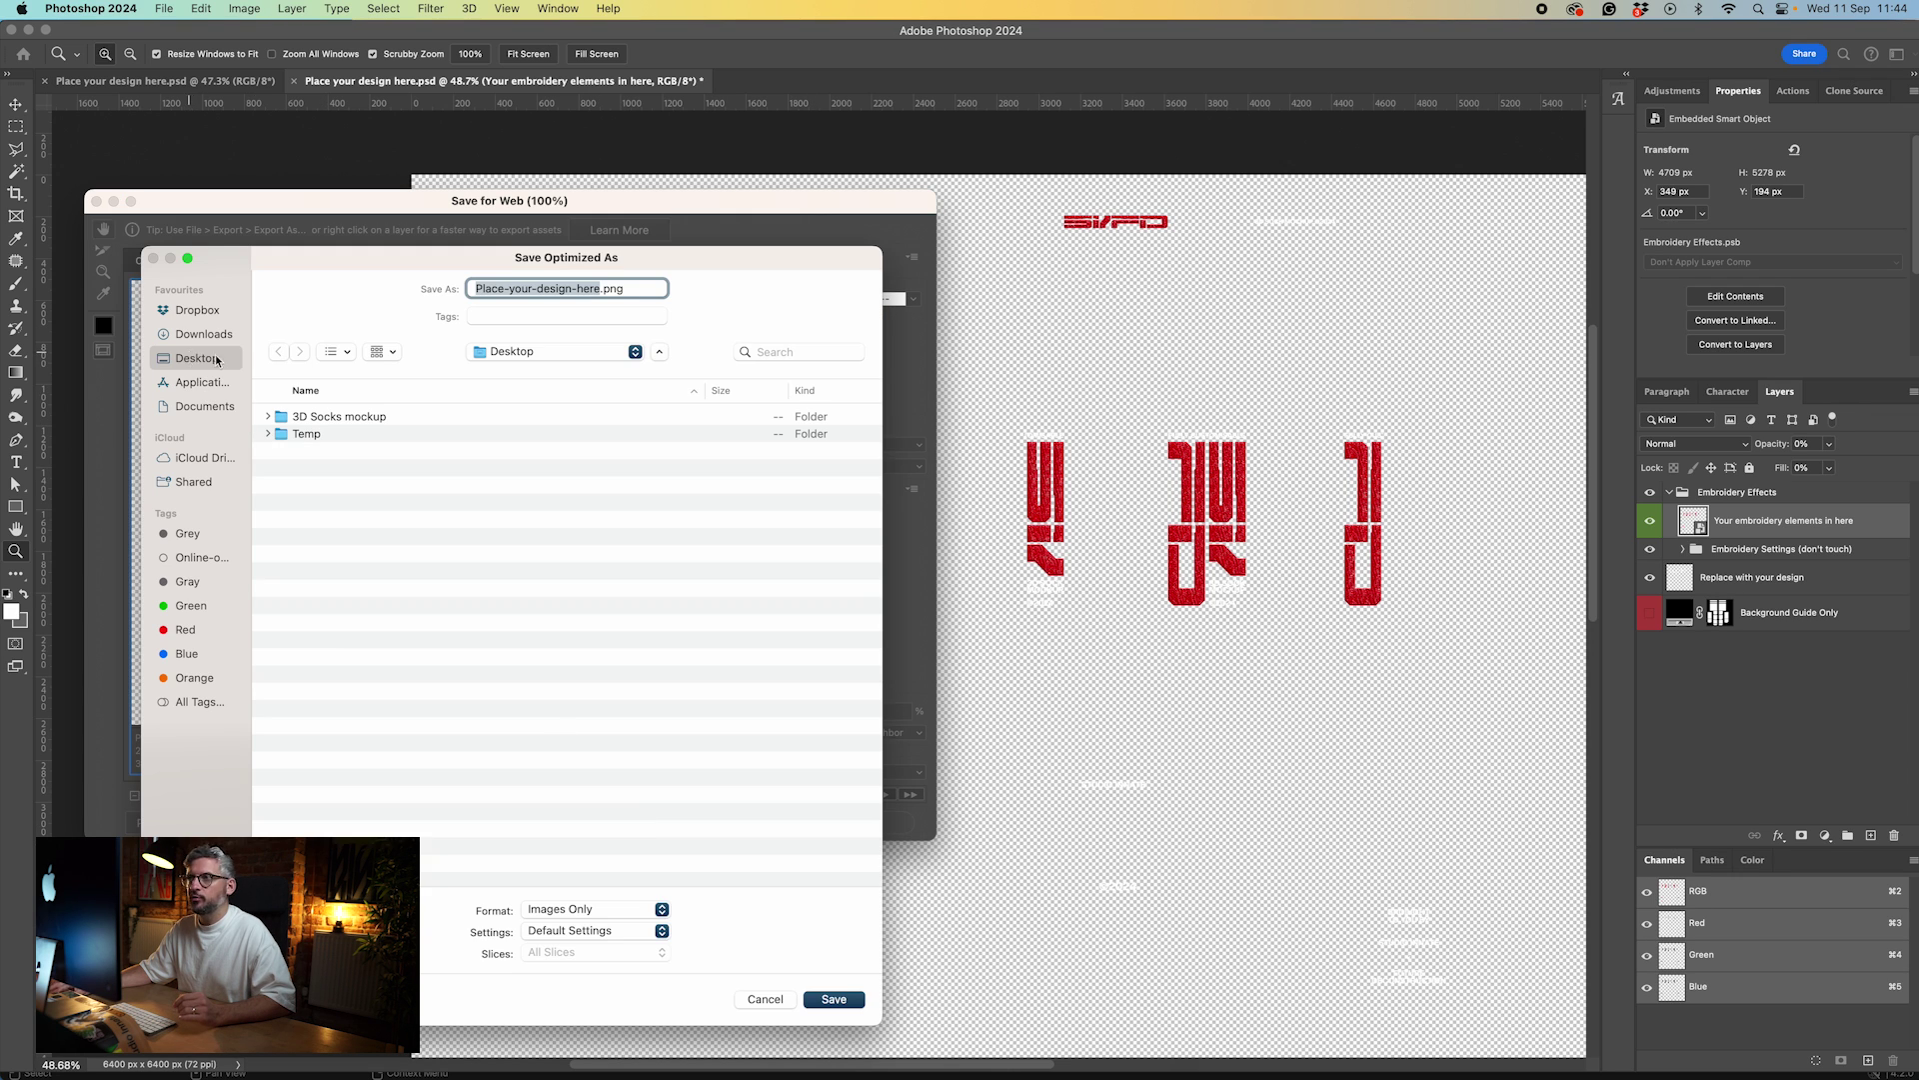
{"action": "left_click", "coordinate": [599, 289]}
{"action": "type", "text": "-Soc"}
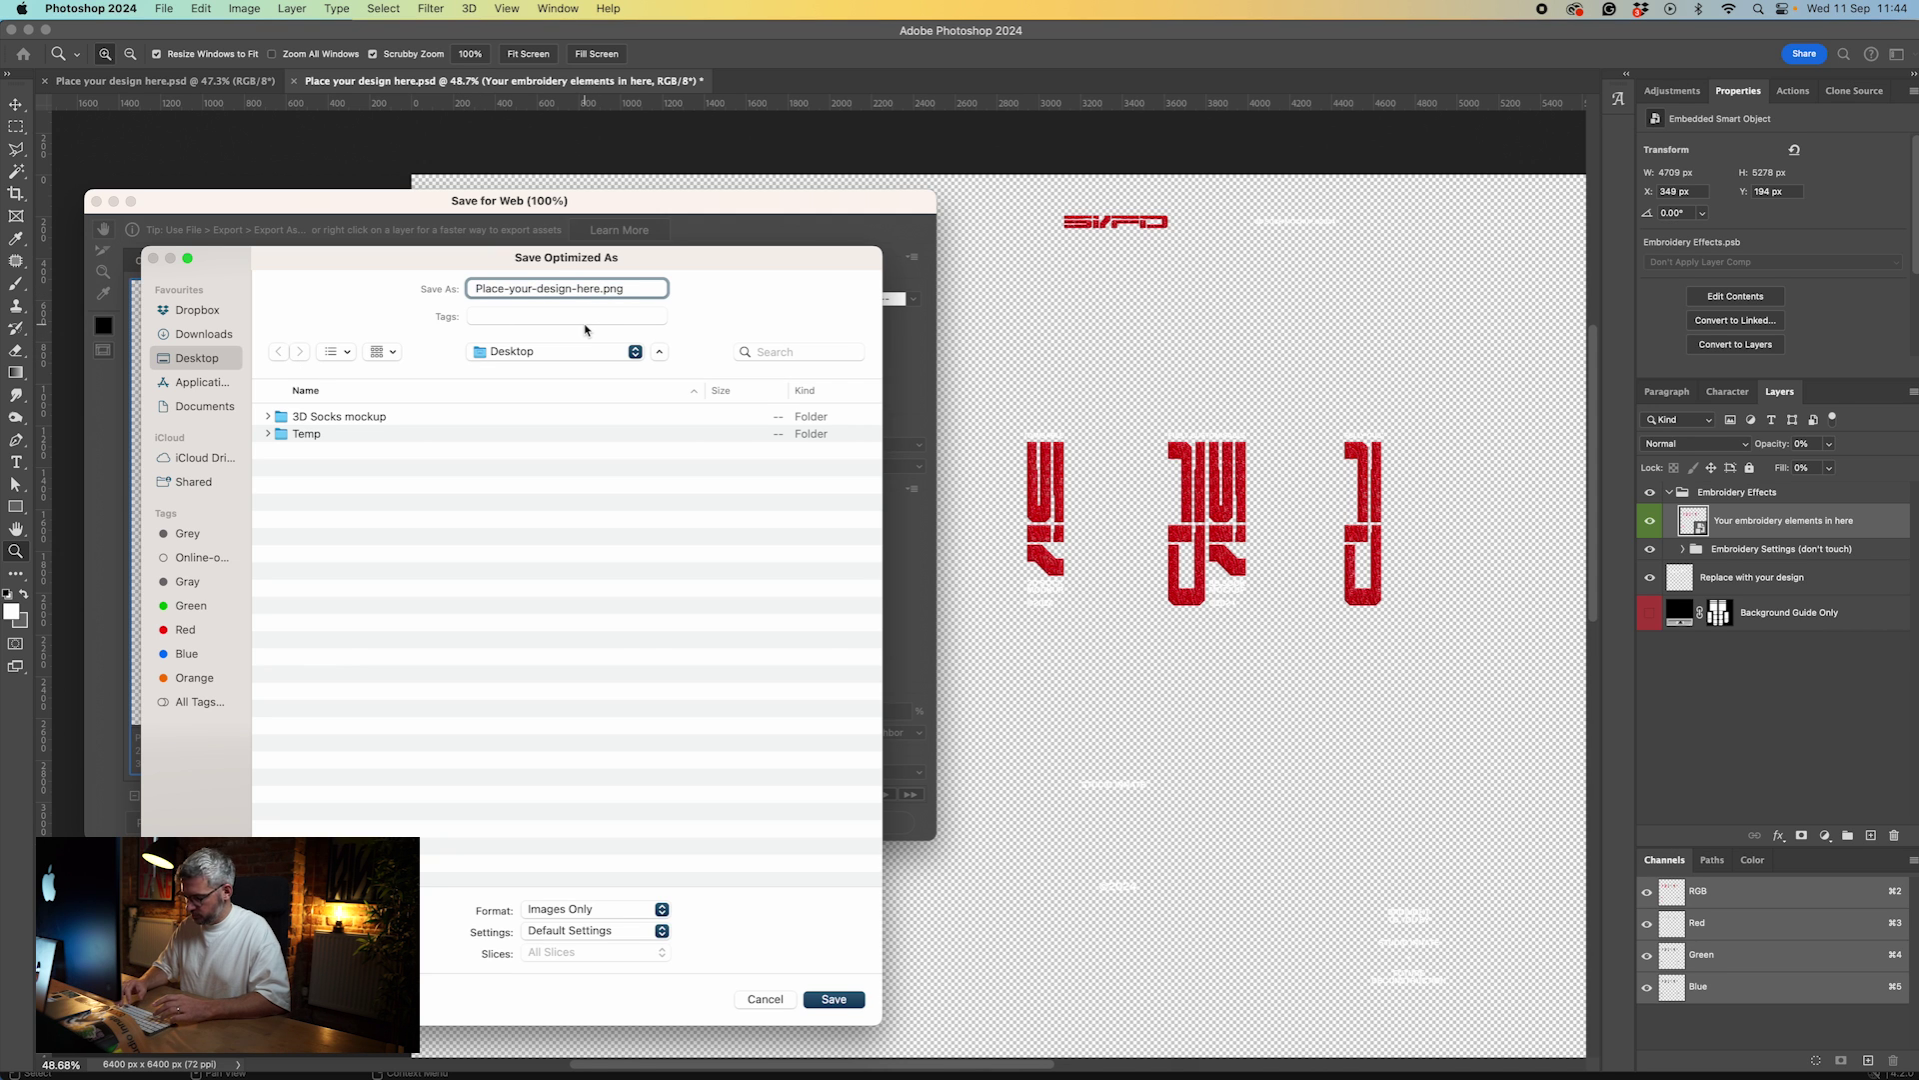
{"action": "type", "text": "ks"}
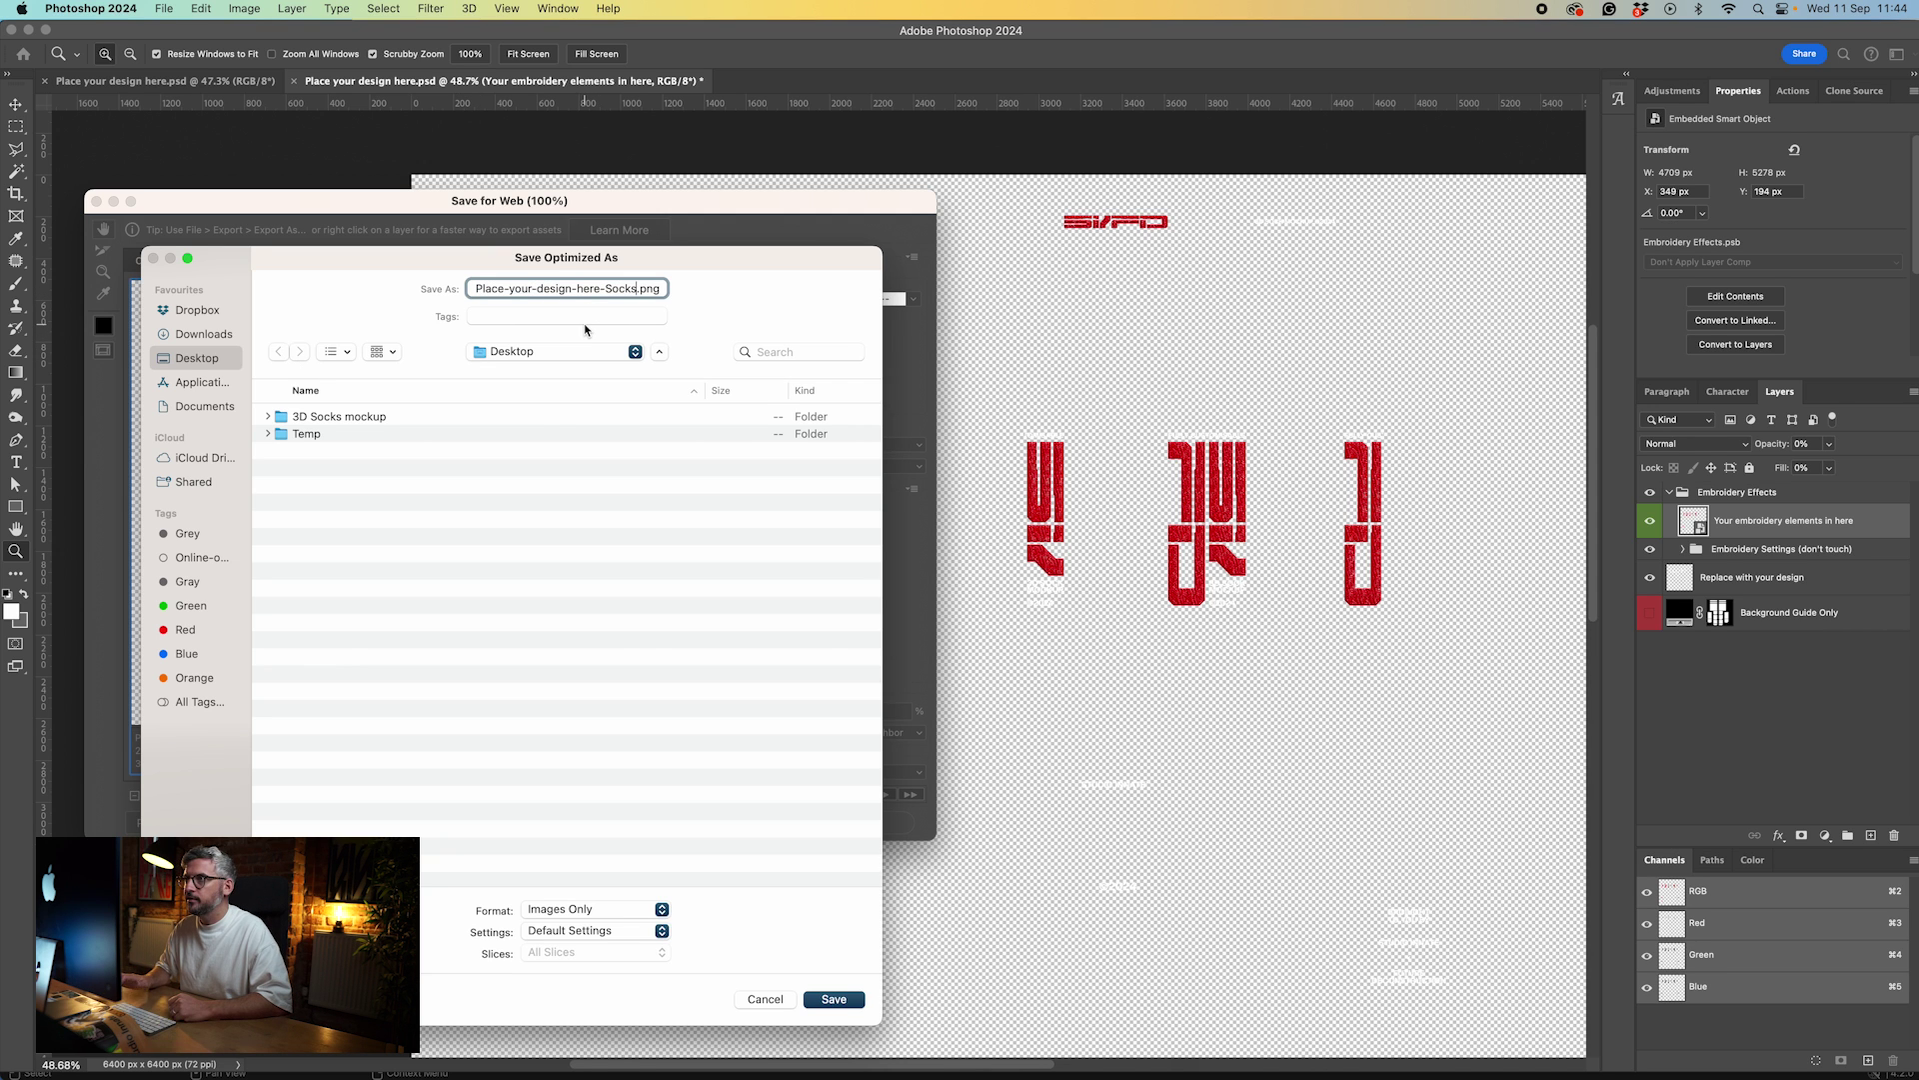
{"action": "key", "text": "Escape"}
- Load Place-your-design-here-Socks.png from the Desktop into the 6. Leg stretch image texture node
{"action": "left_click", "coordinate": [645, 852]}
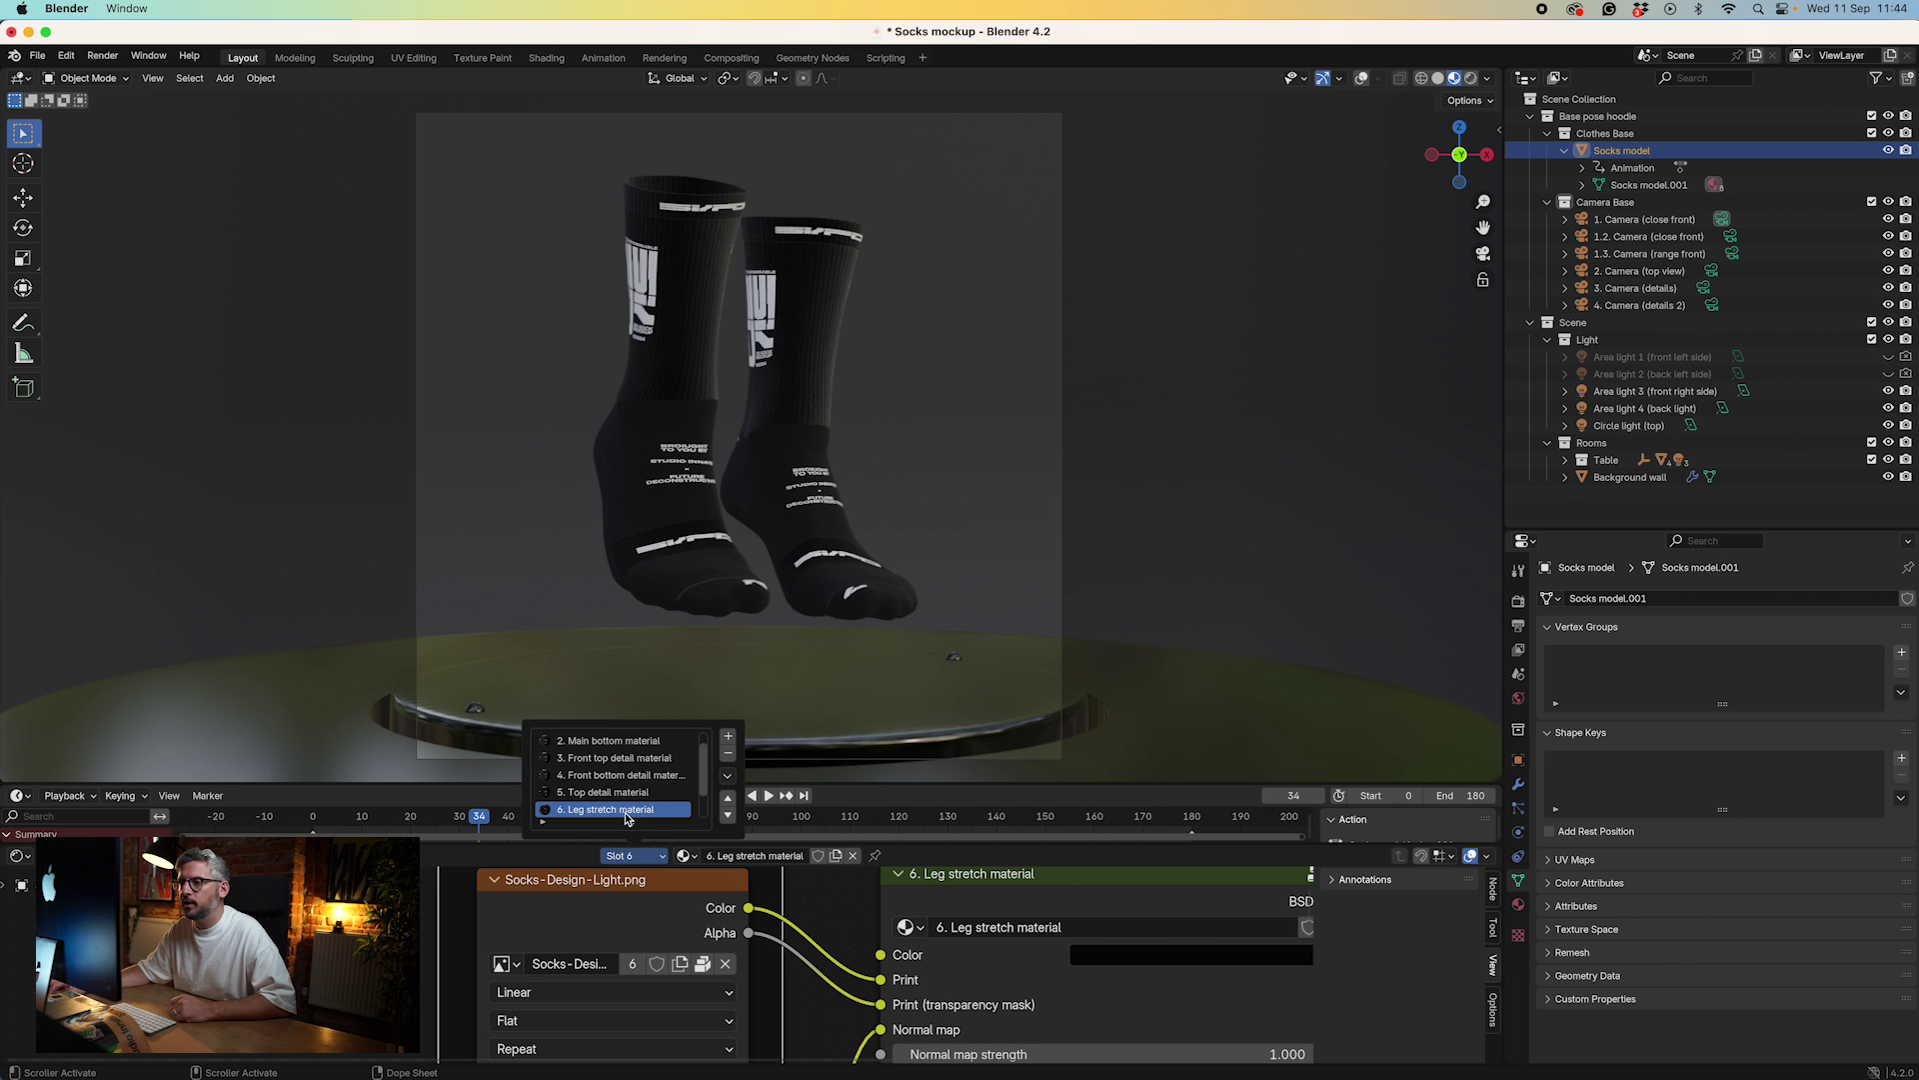
{"action": "left_click", "coordinate": [627, 813]}
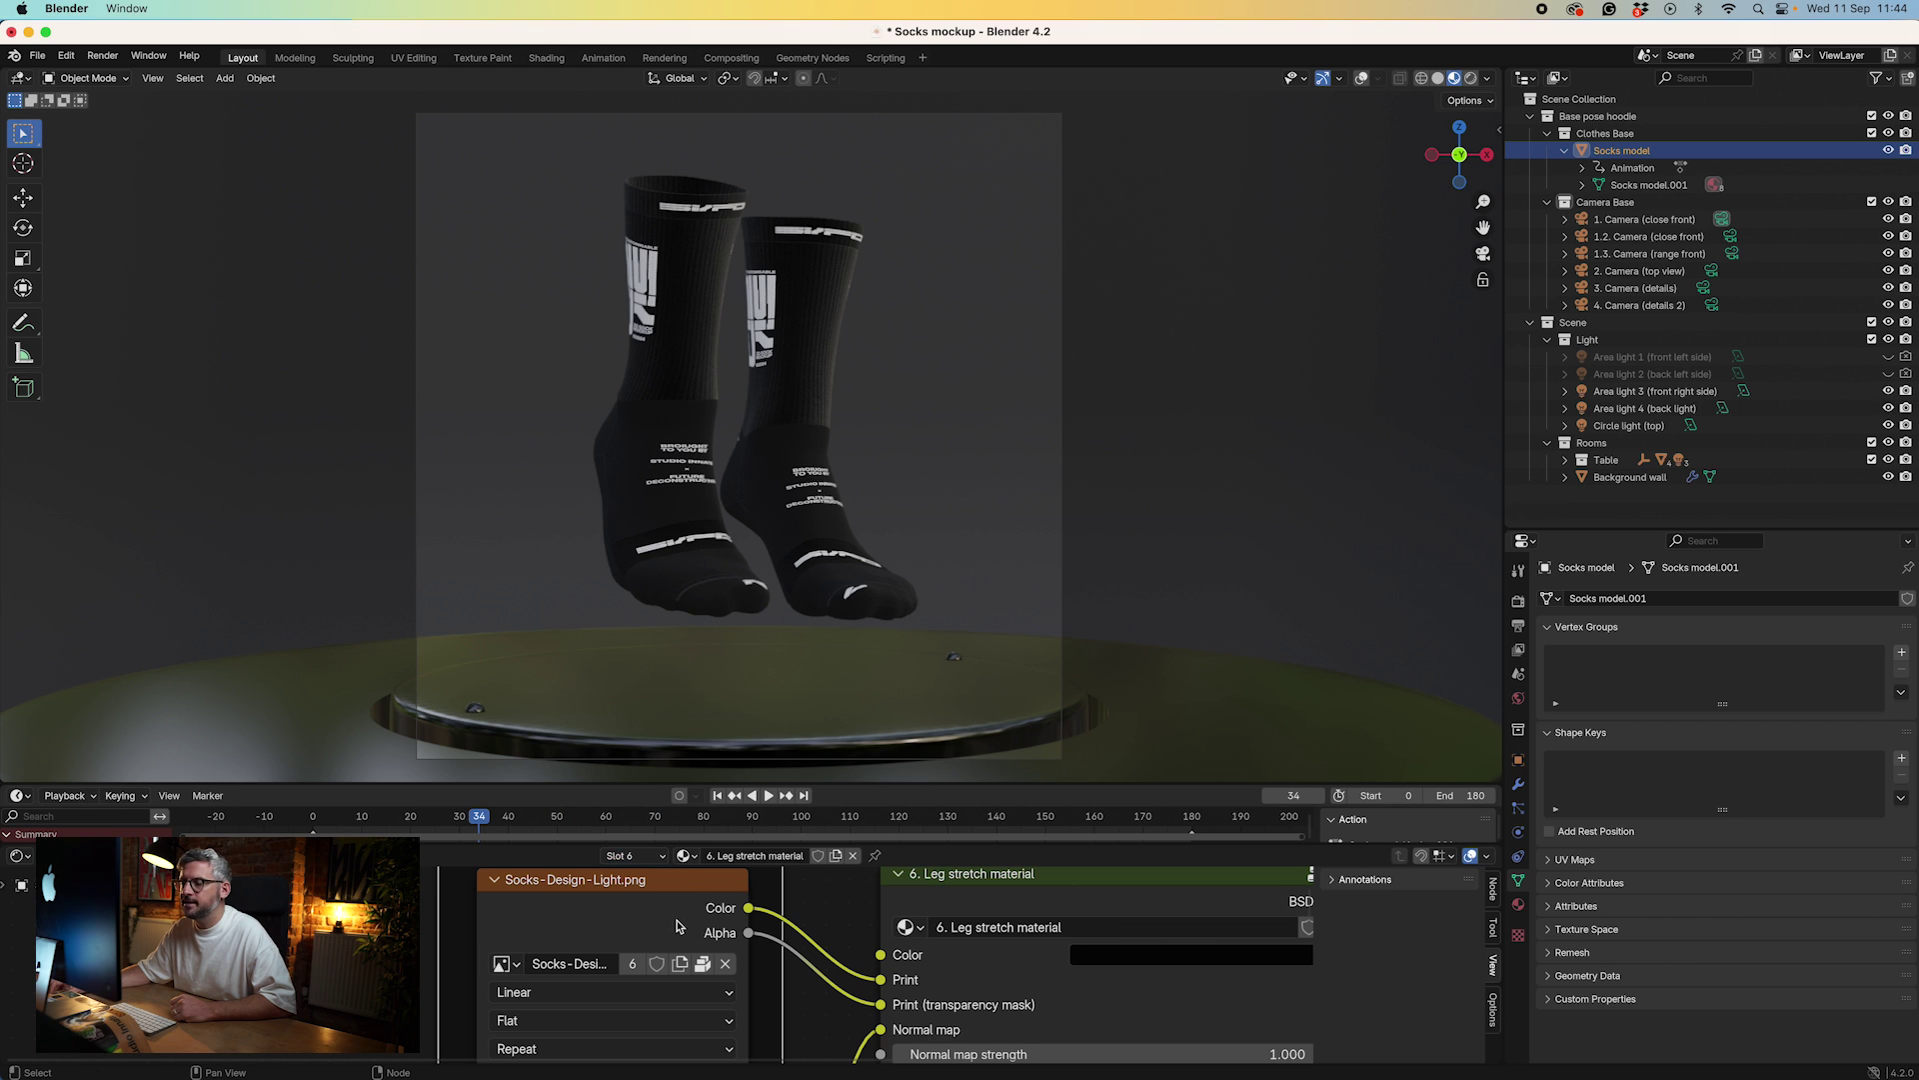
{"action": "left_click", "coordinate": [683, 963]}
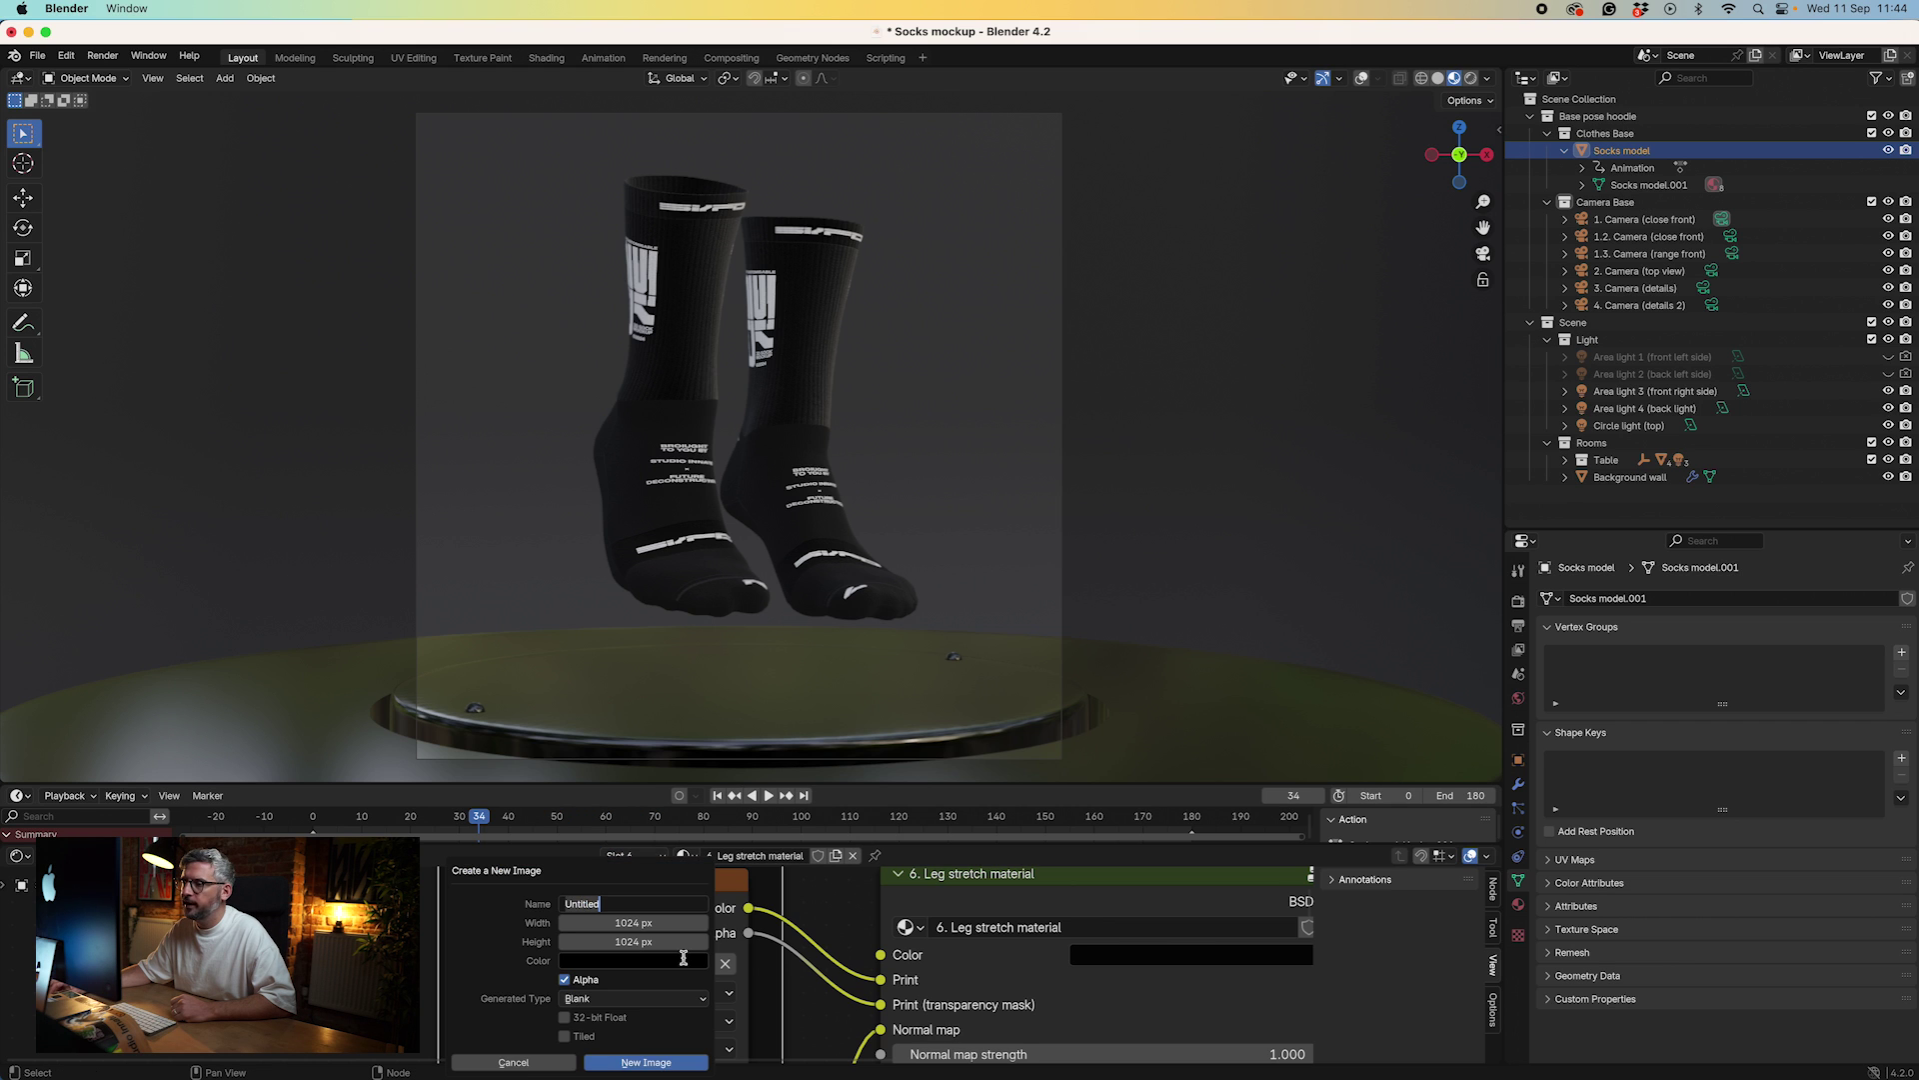
{"action": "left_click", "coordinate": [645, 1062]}
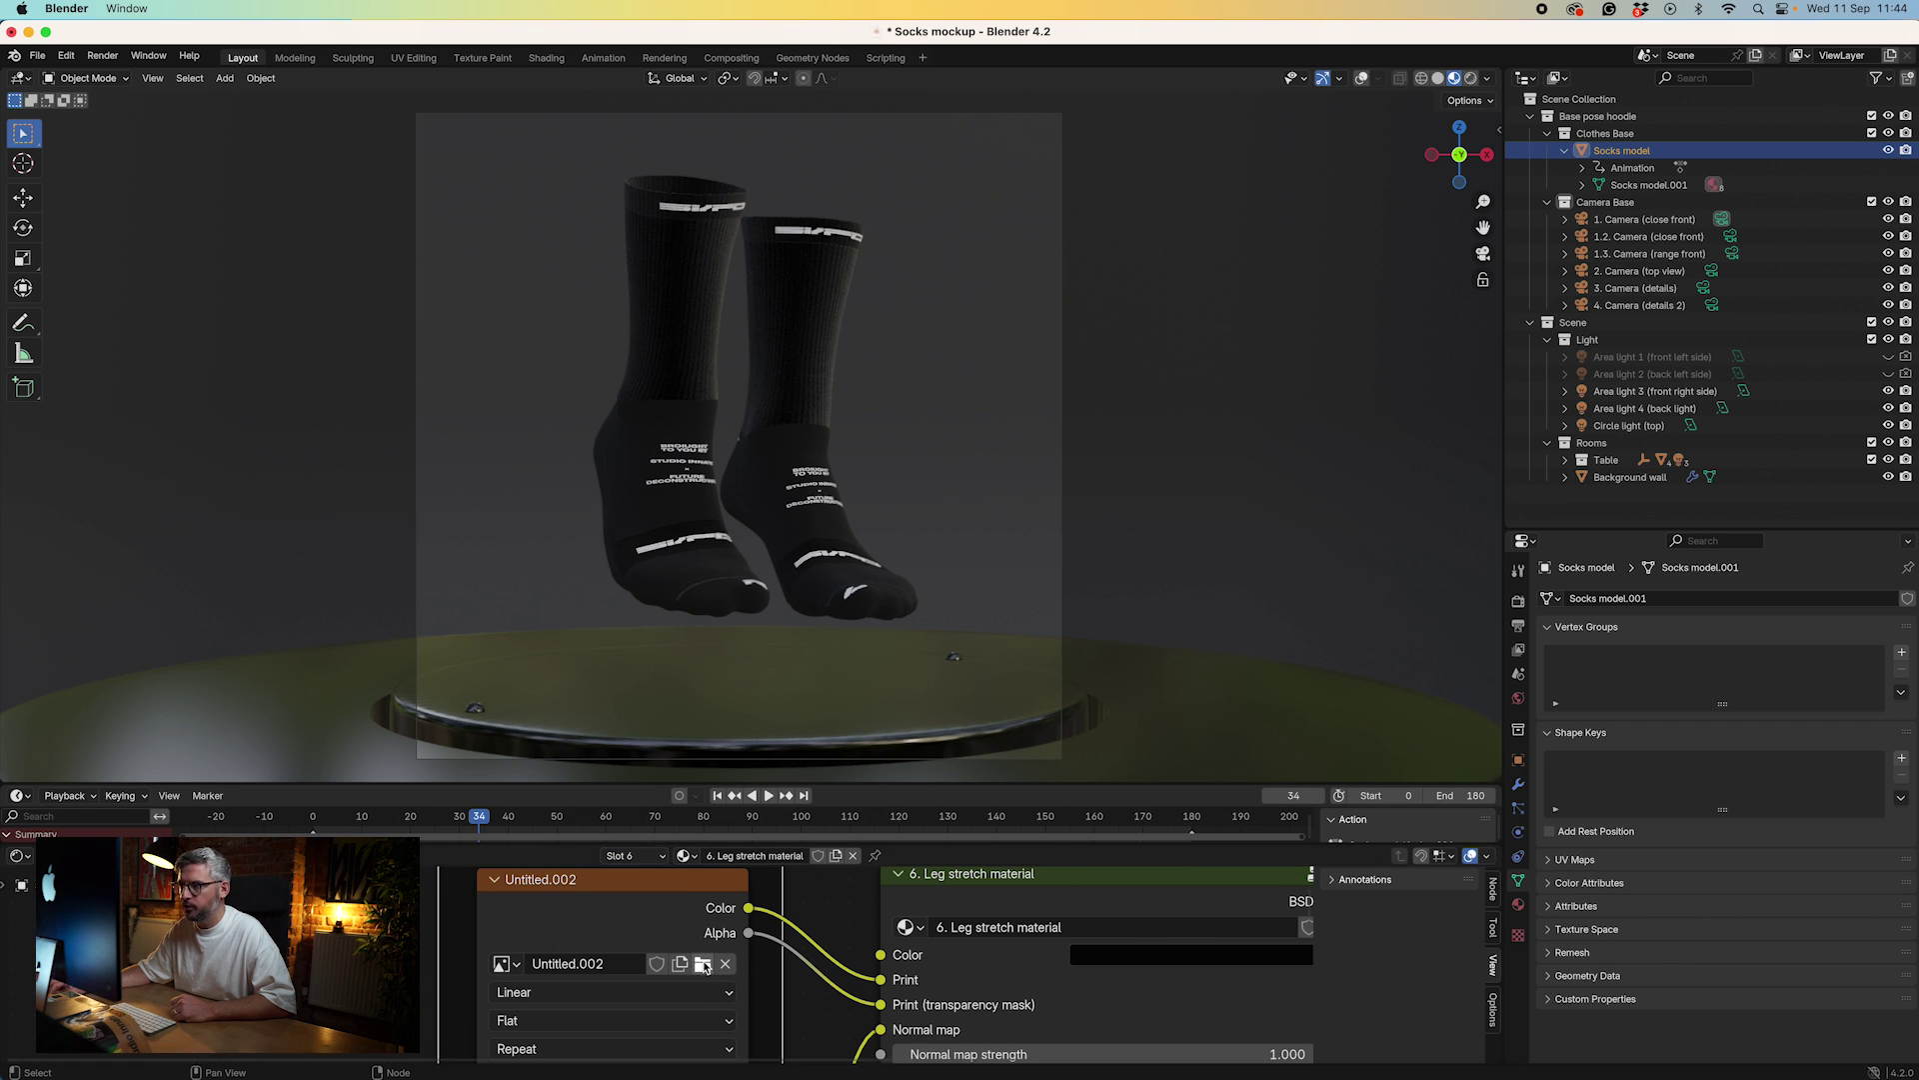
{"action": "left_click", "coordinate": [703, 964]}
{"action": "left_click", "coordinate": [780, 434]}
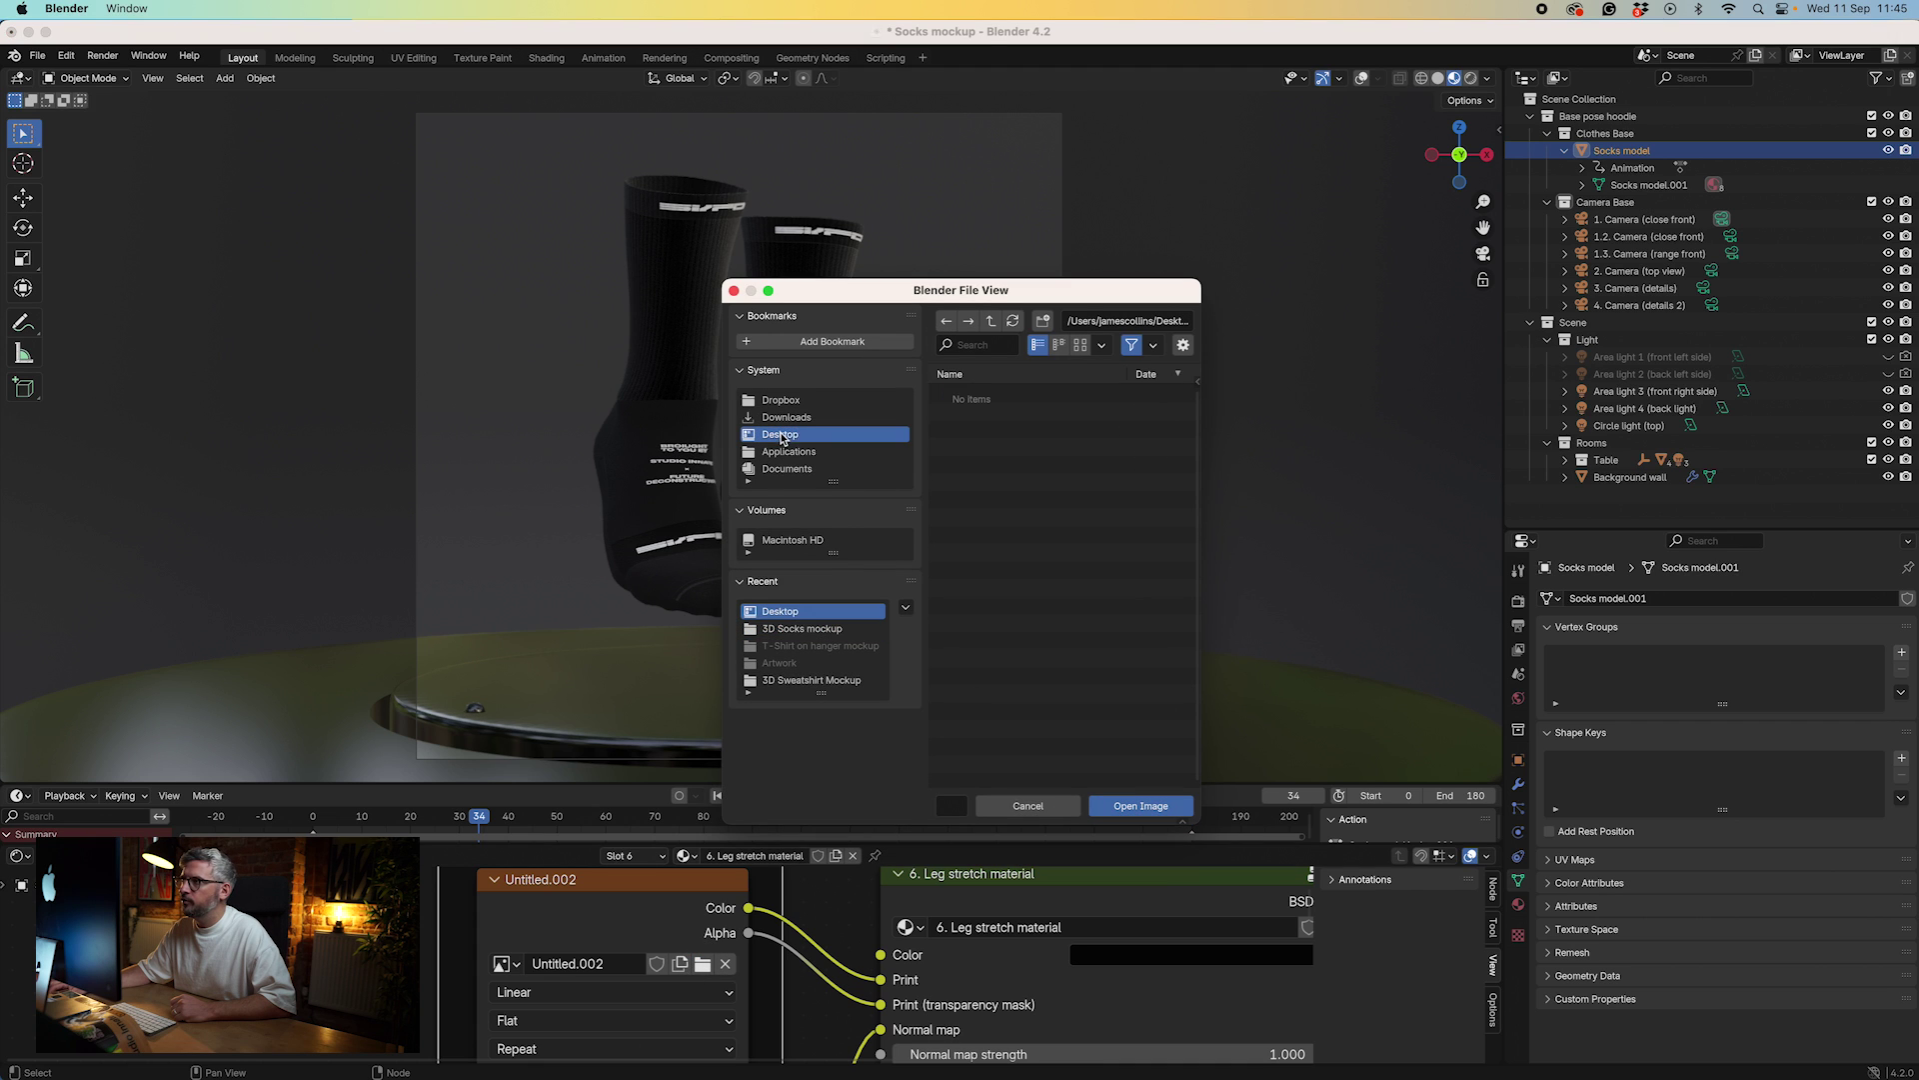
{"action": "left_click", "coordinate": [1033, 429]}
{"action": "left_click", "coordinate": [1130, 808]}
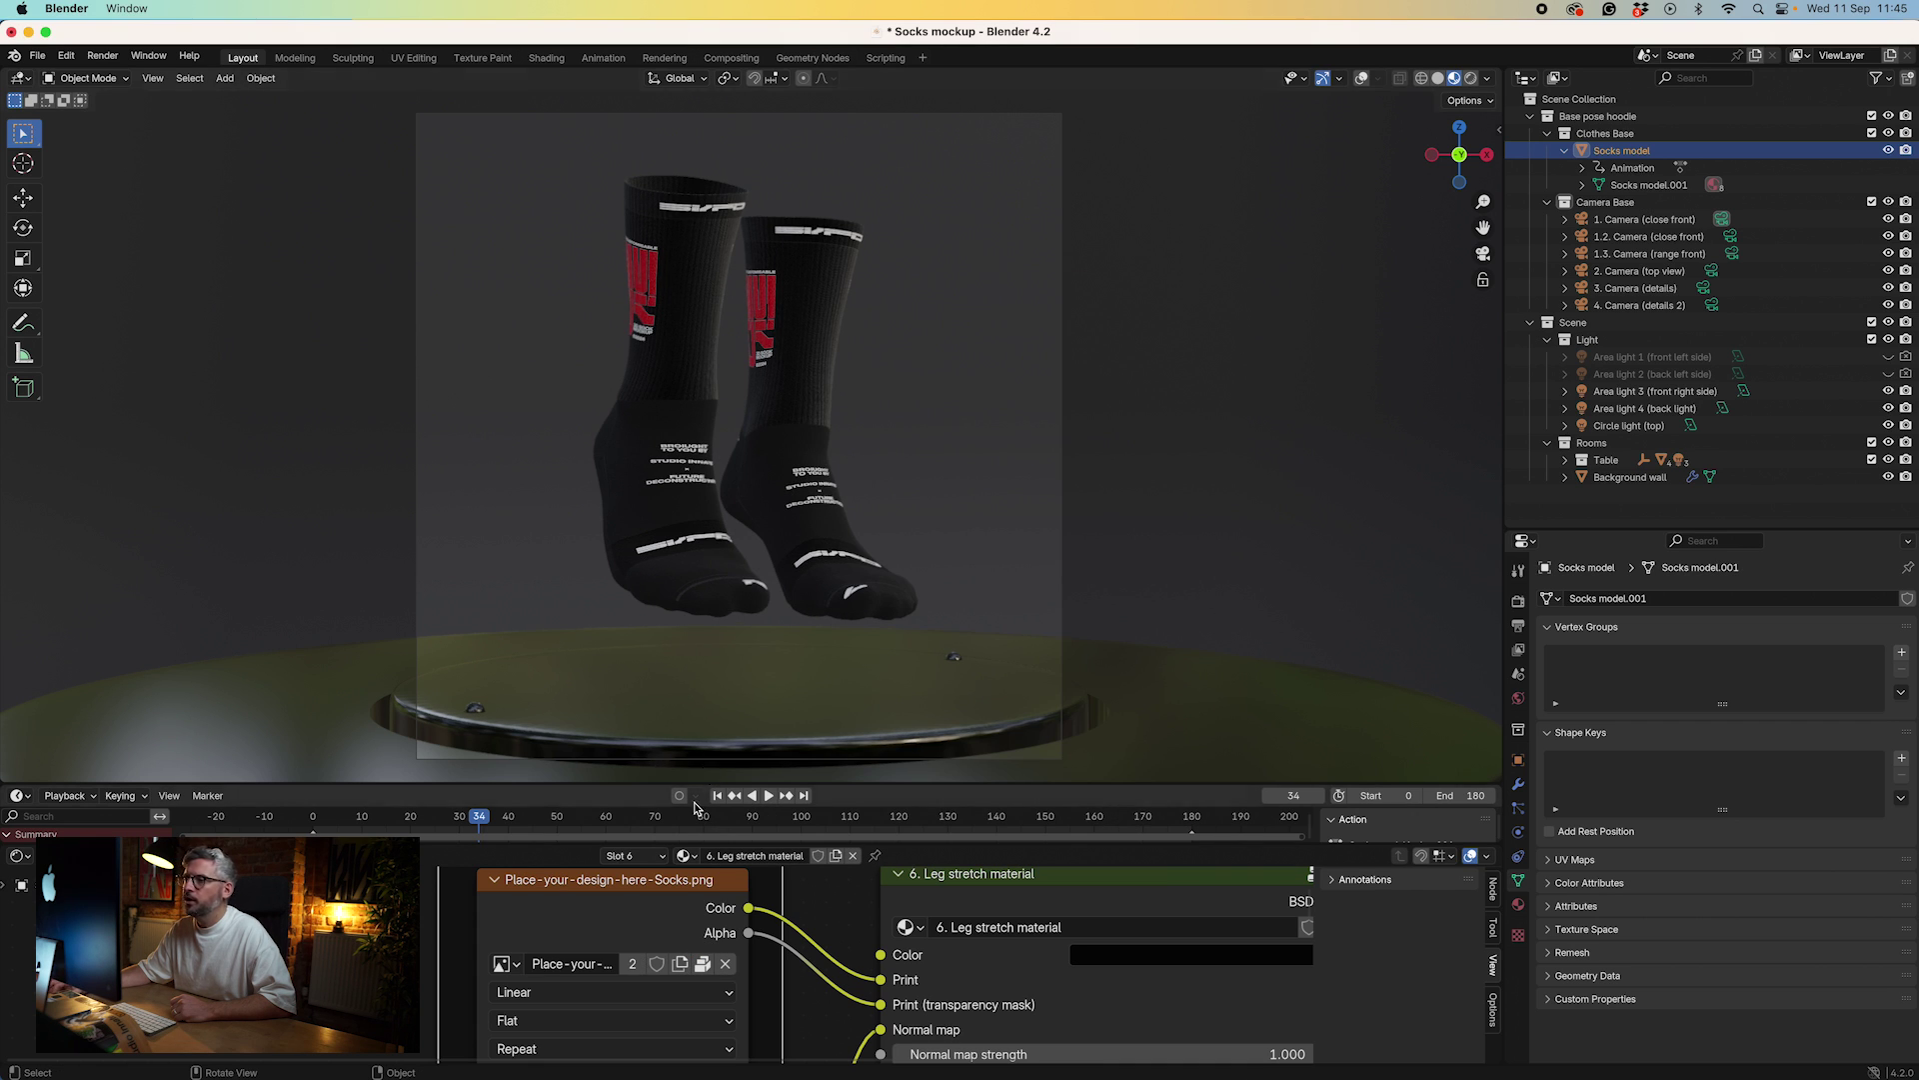
- Play the animation, stop at frame 82, and cancel a trial brighter leg colour
{"action": "key", "text": "space"}
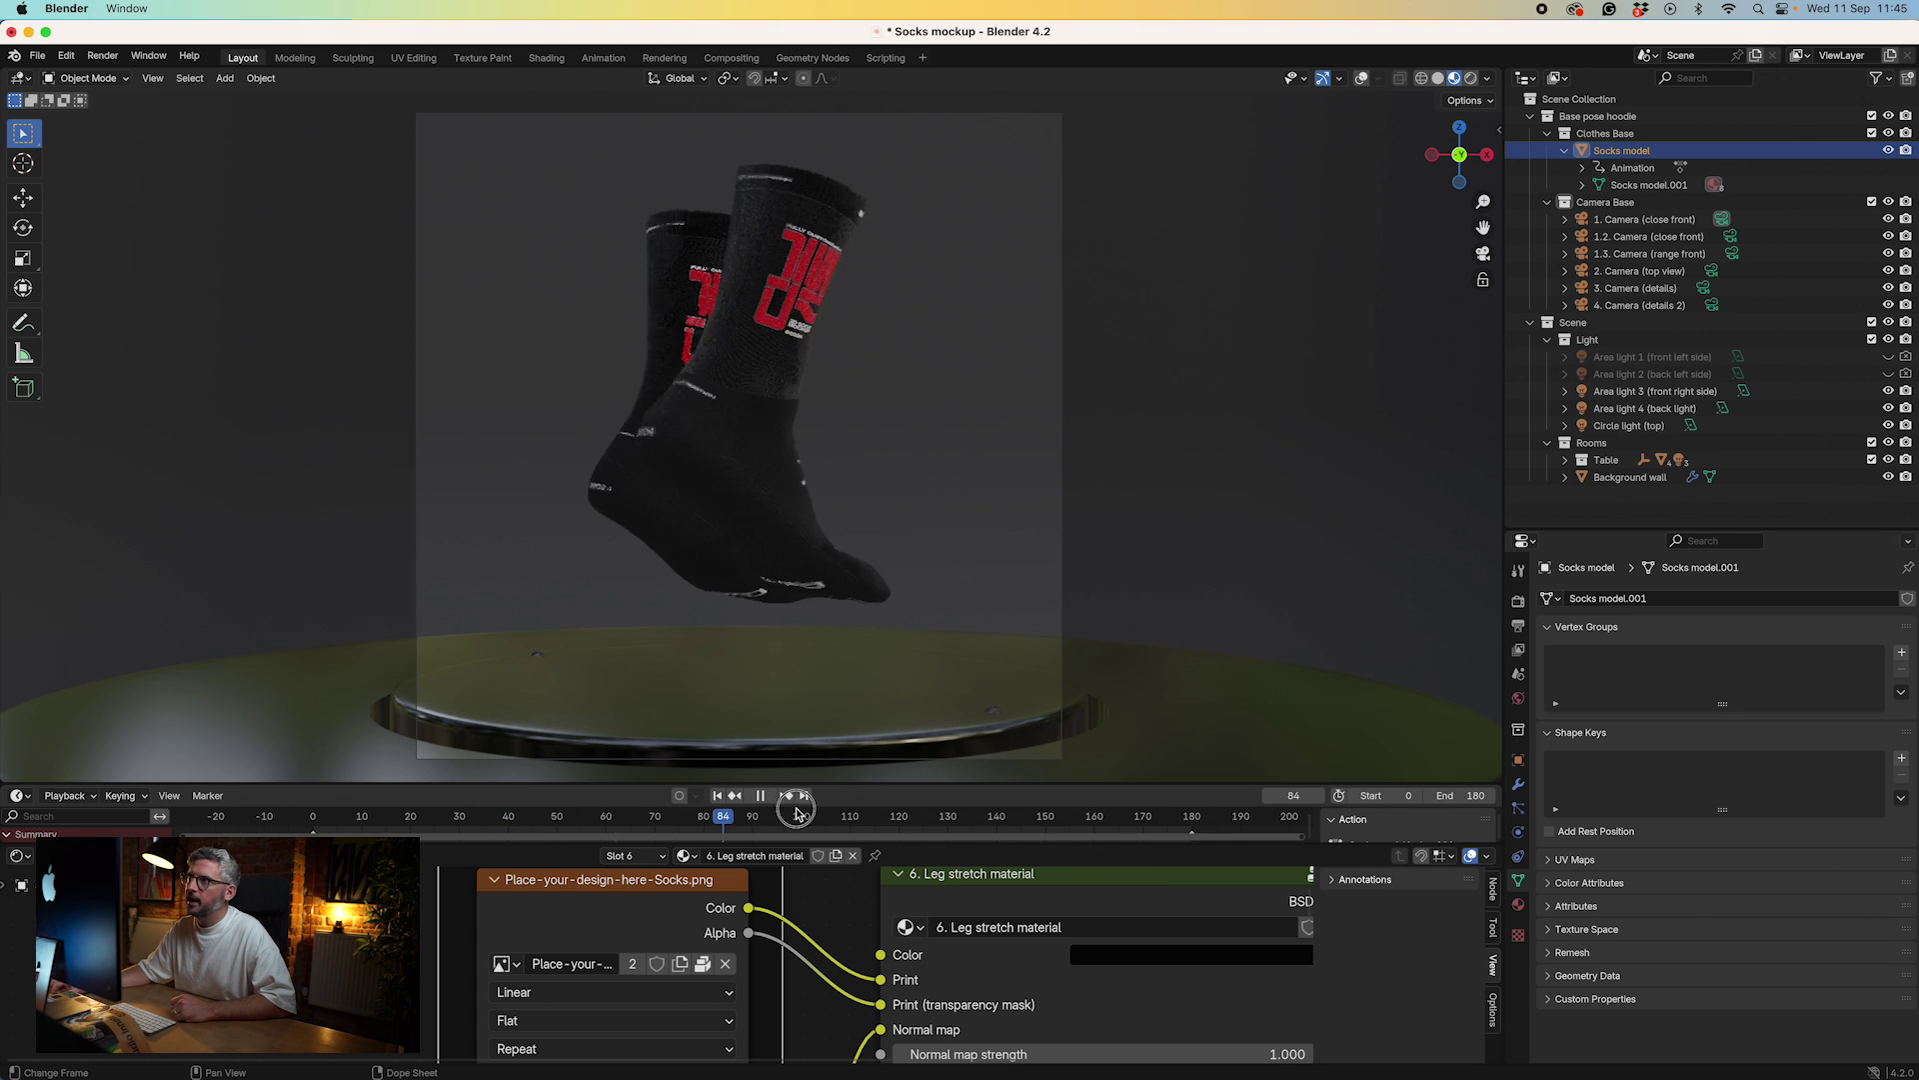
{"action": "key", "text": "space"}
{"action": "left_click", "coordinate": [1138, 958]}
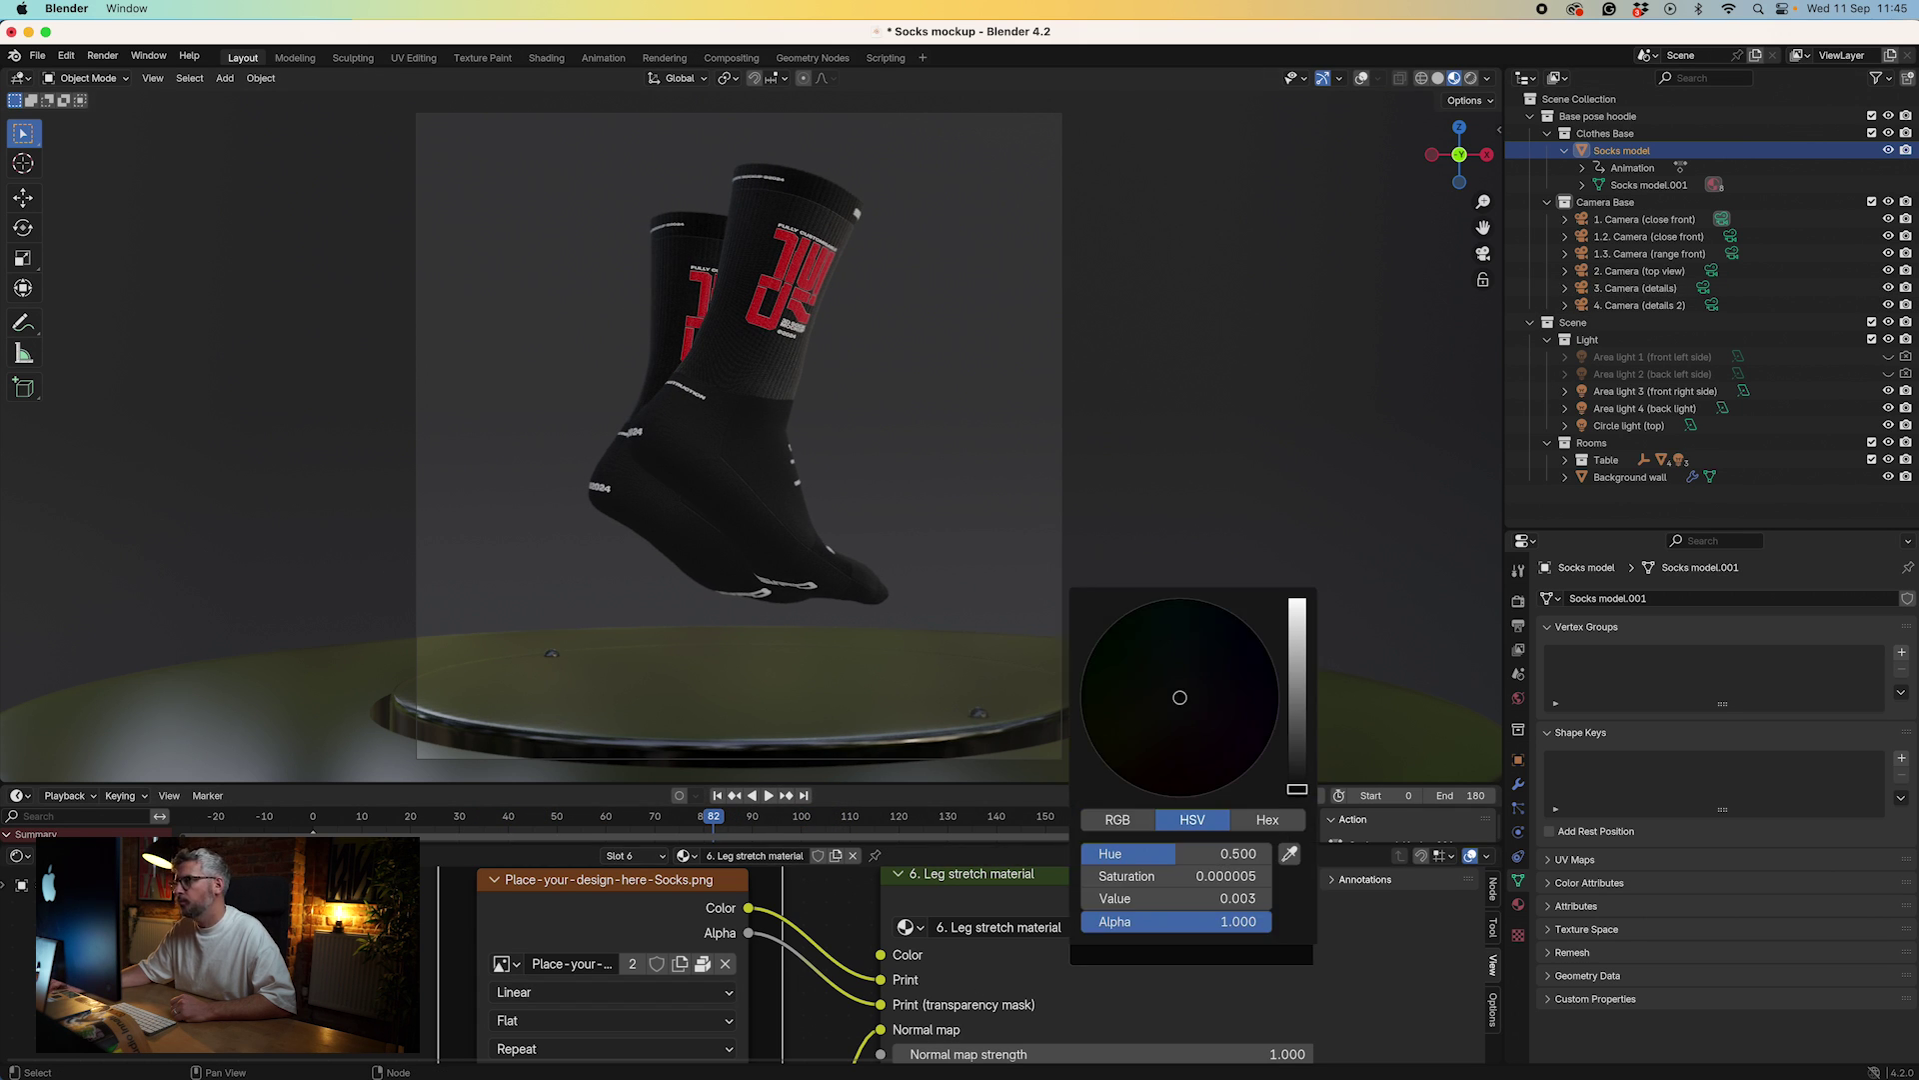
{"action": "left_click_drag", "start_coordinate": [1297, 789], "coordinate": [1297, 605]}
{"action": "key", "text": "Escape"}
{"action": "scroll", "coordinate": [964, 1016], "scroll_direction": "down", "scroll_amount": 5}
{"action": "scroll", "coordinate": [965, 1016], "scroll_direction": "up", "scroll_amount": 1}
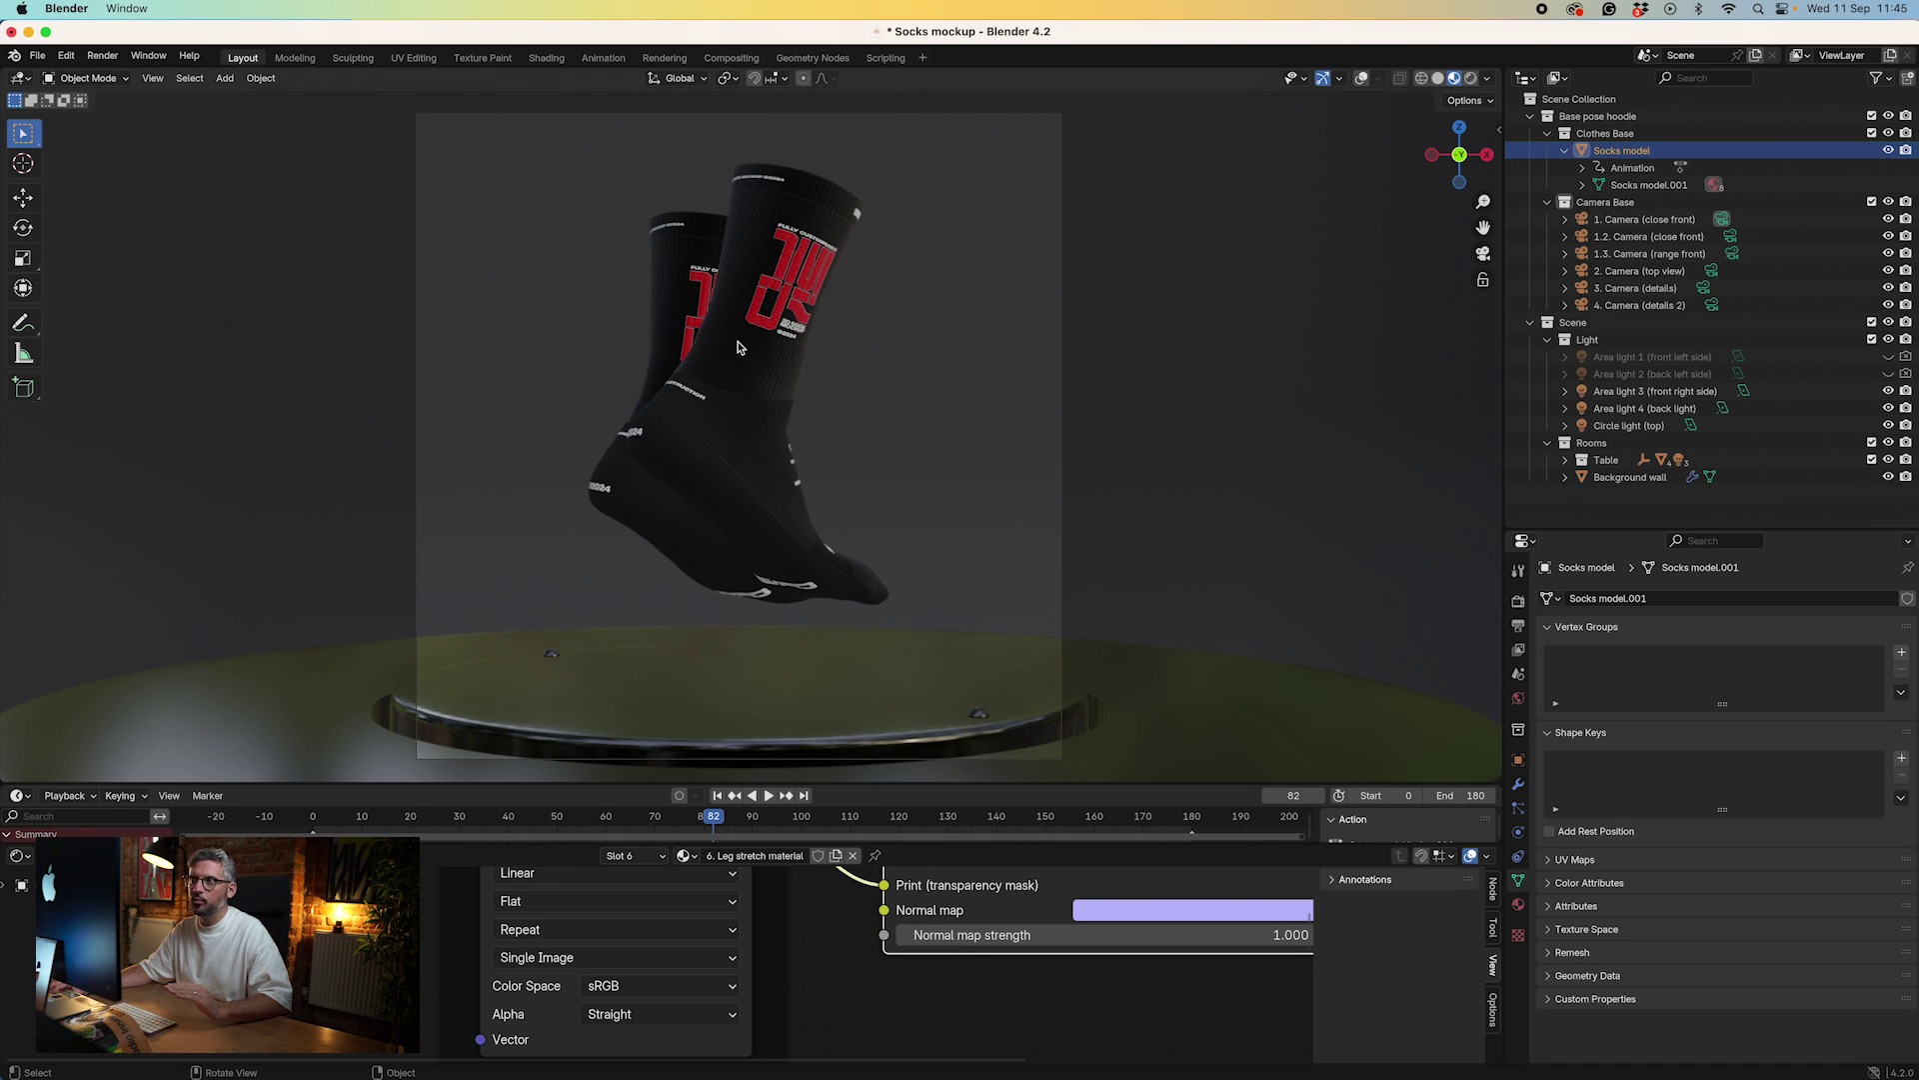
- View through the close-front, range-front, top-view, details and details 2 cameras, ending on close-front
{"action": "left_click", "coordinate": [1731, 240]}
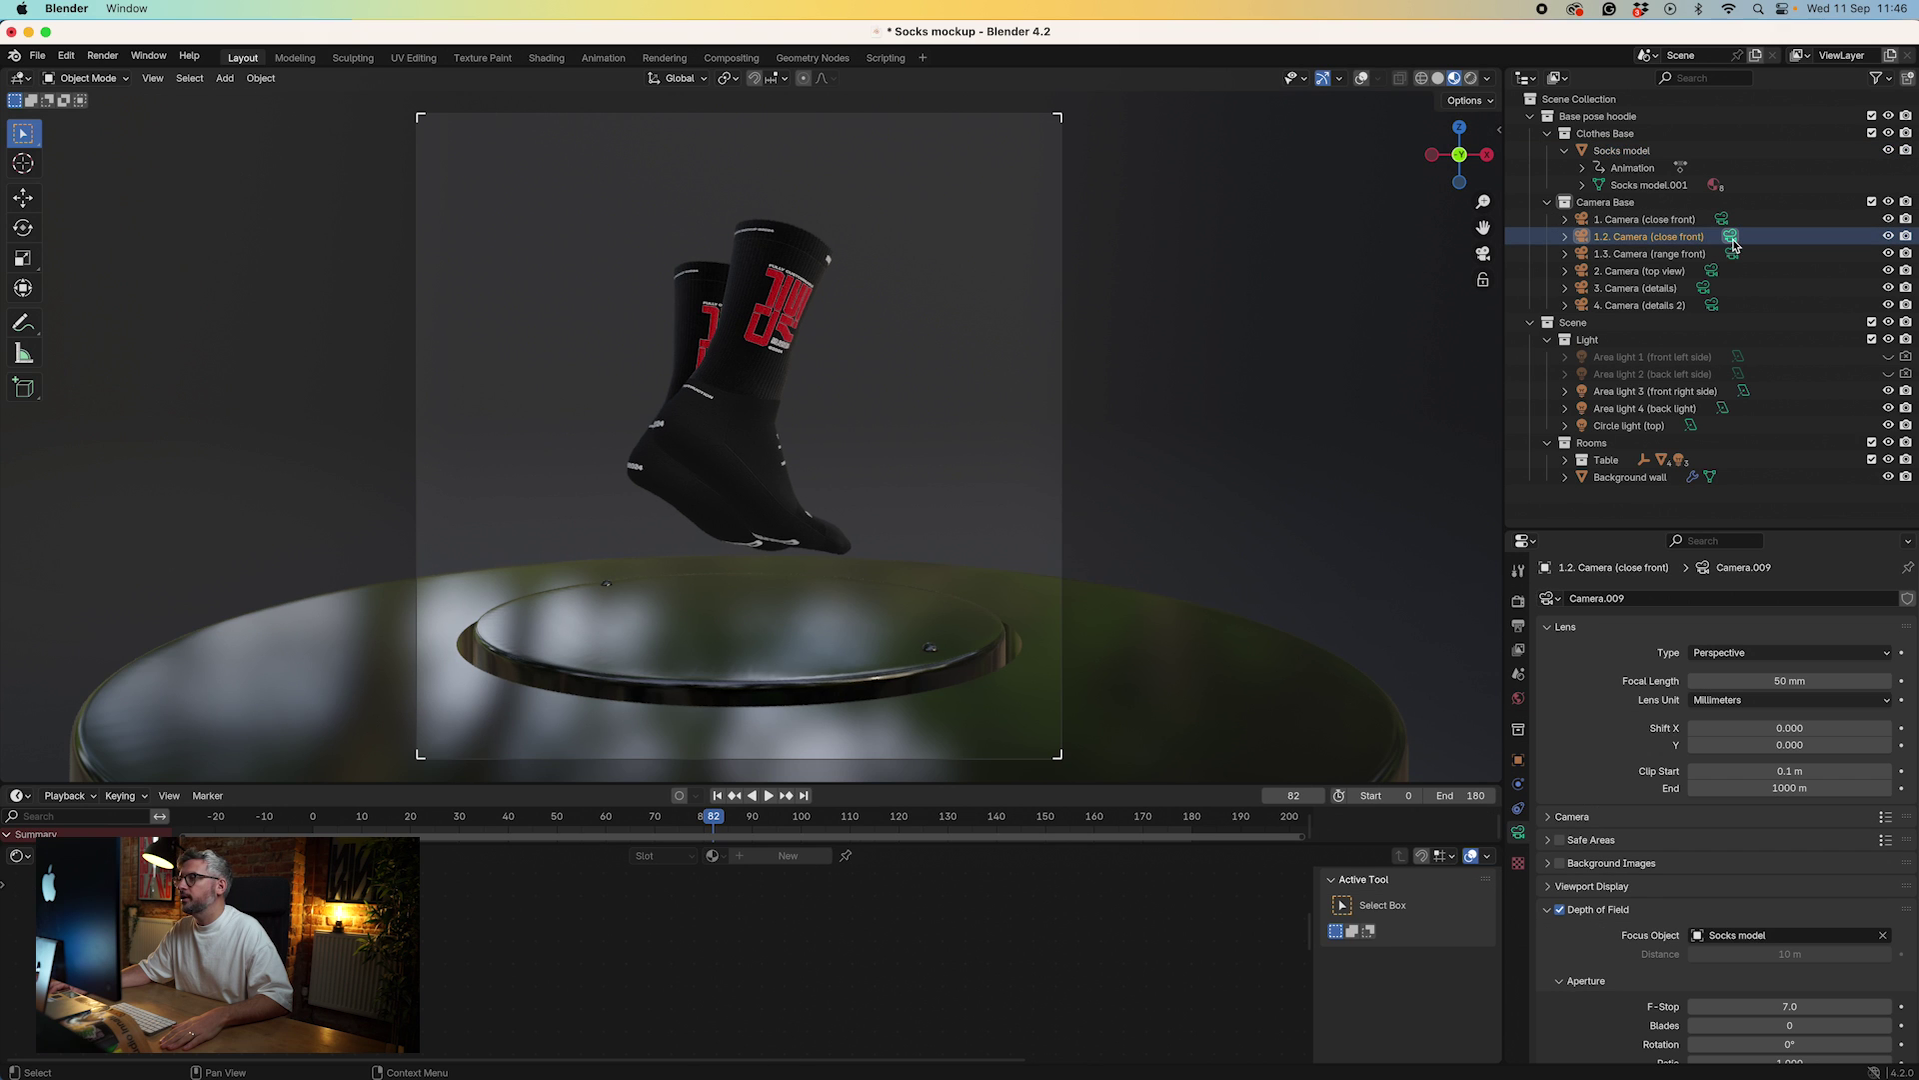
{"action": "left_click", "coordinate": [1731, 254]}
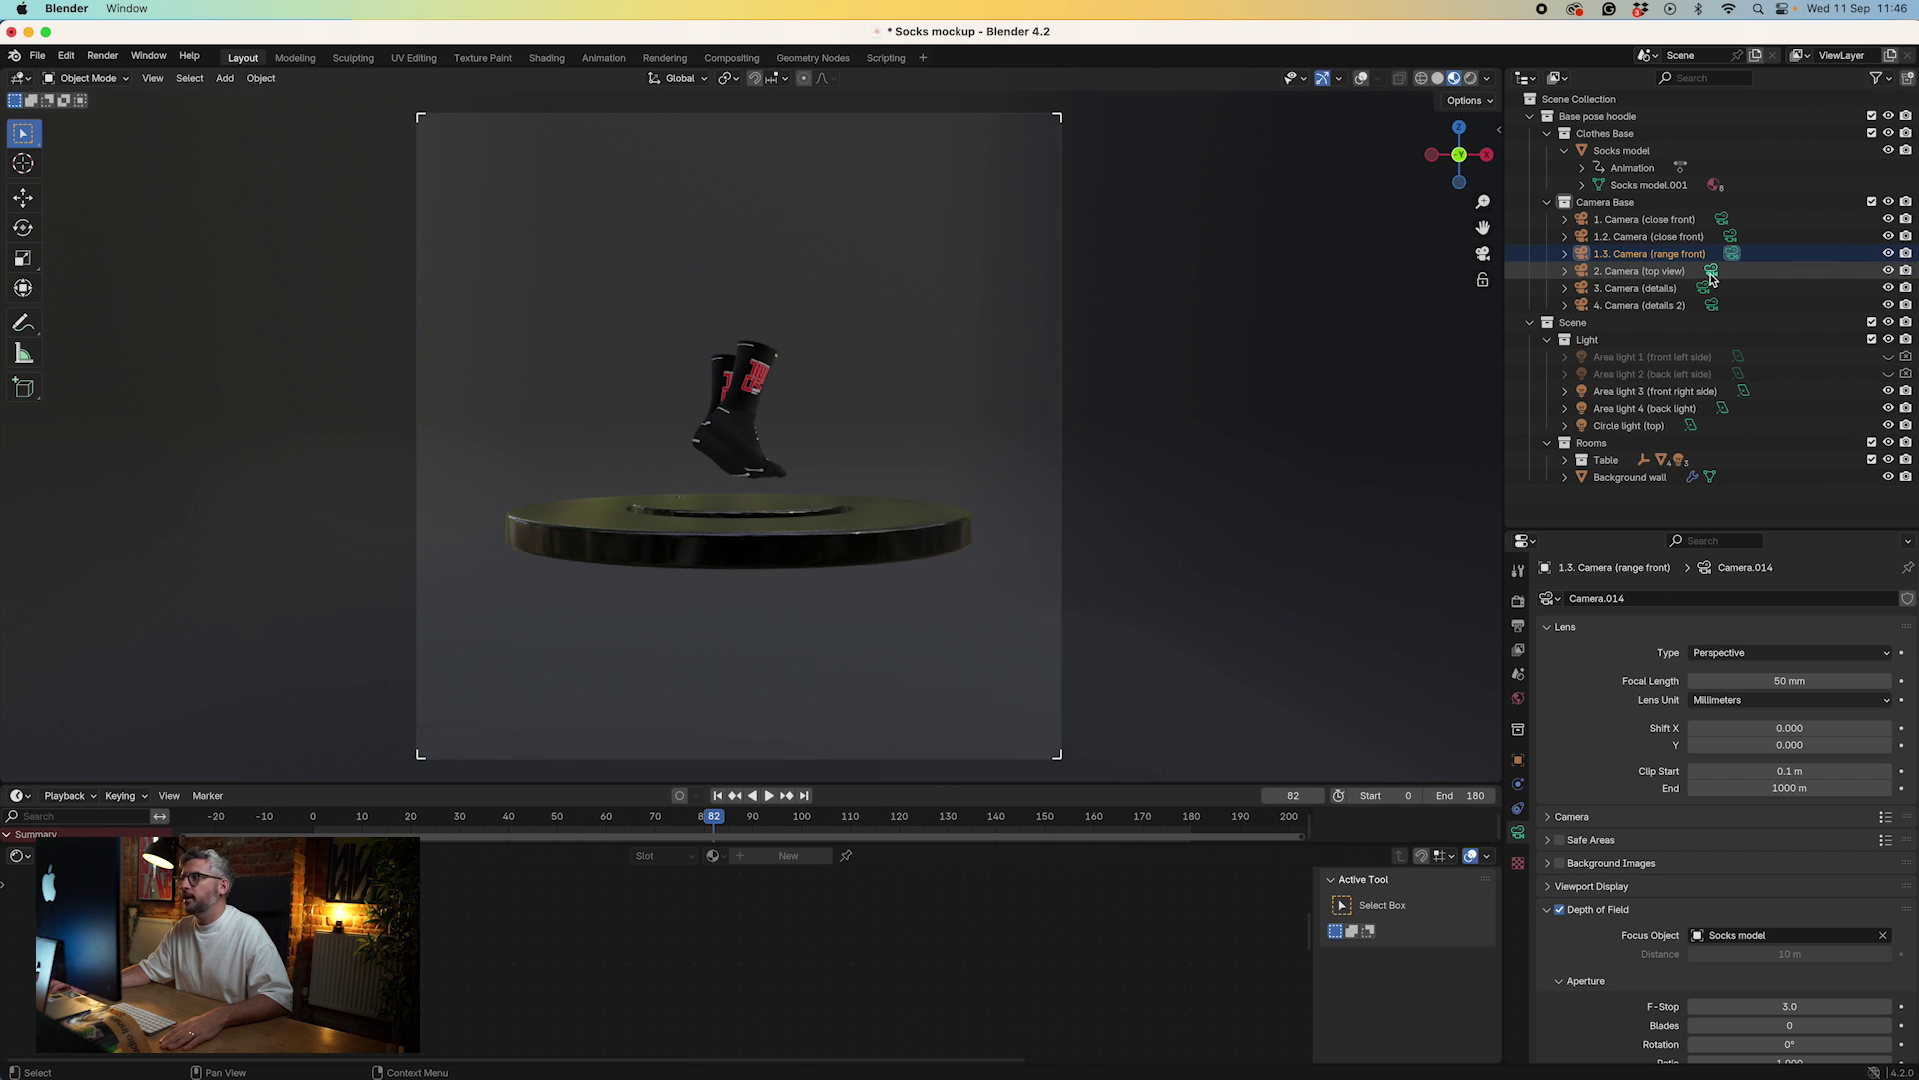
{"action": "left_click", "coordinate": [1711, 271]}
{"action": "left_click", "coordinate": [1704, 288]}
{"action": "left_click", "coordinate": [1713, 305]}
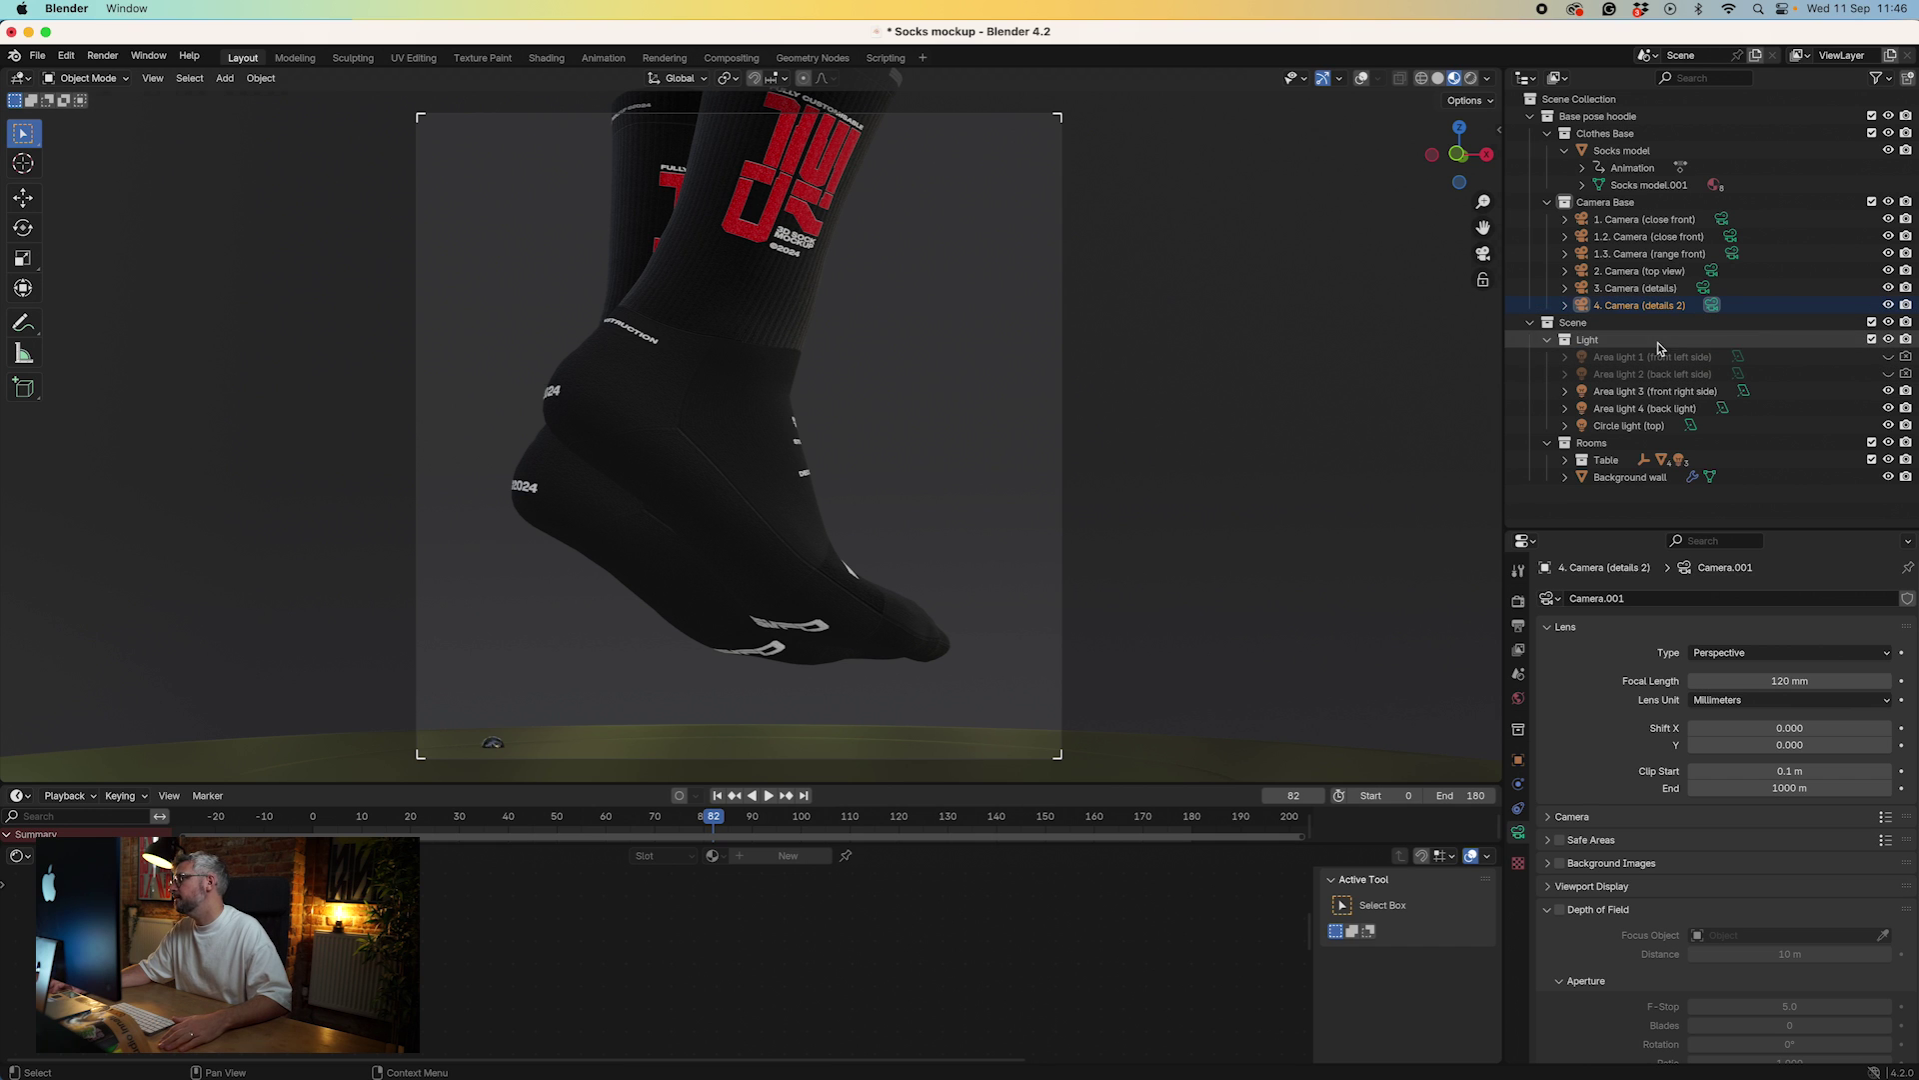
{"action": "left_click", "coordinate": [1729, 239]}
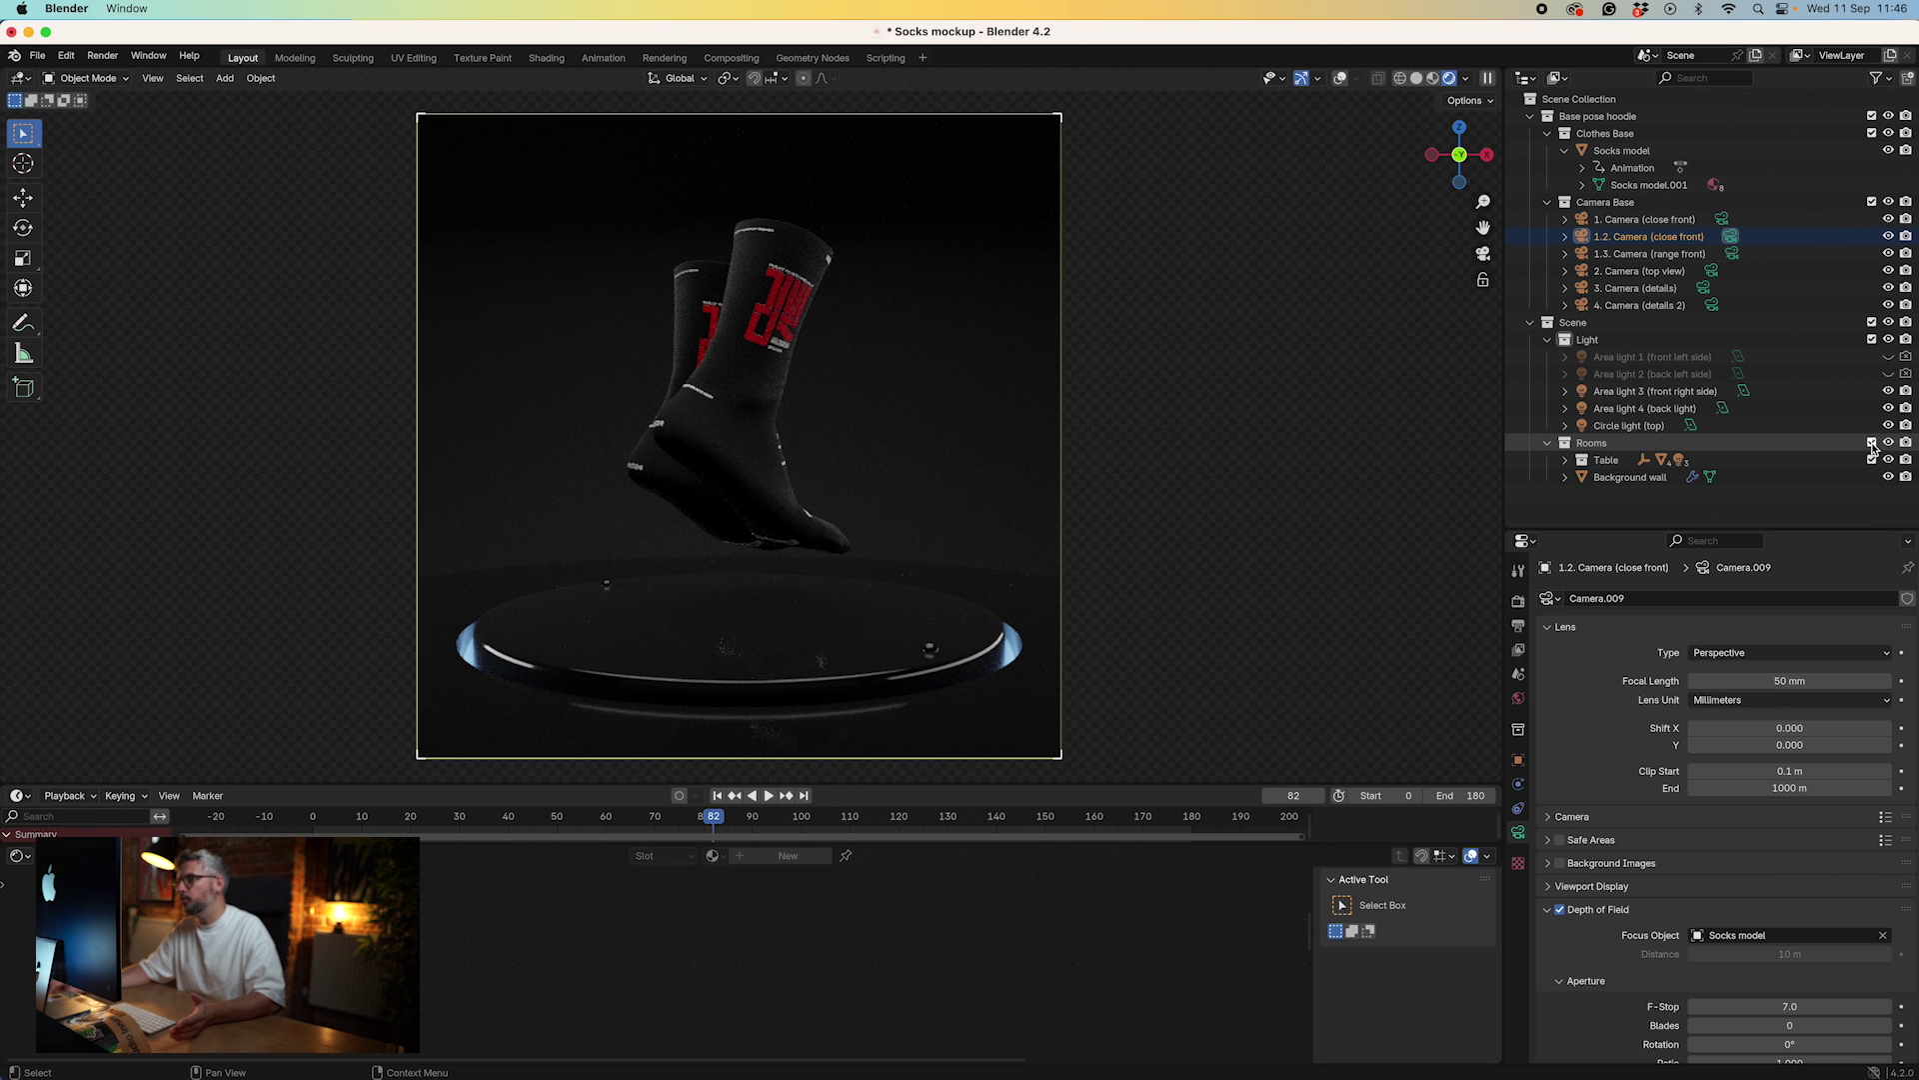
- Toggle the Rooms collection off and on, then exclude the Clothes Base collection
{"action": "left_click", "coordinate": [1871, 442]}
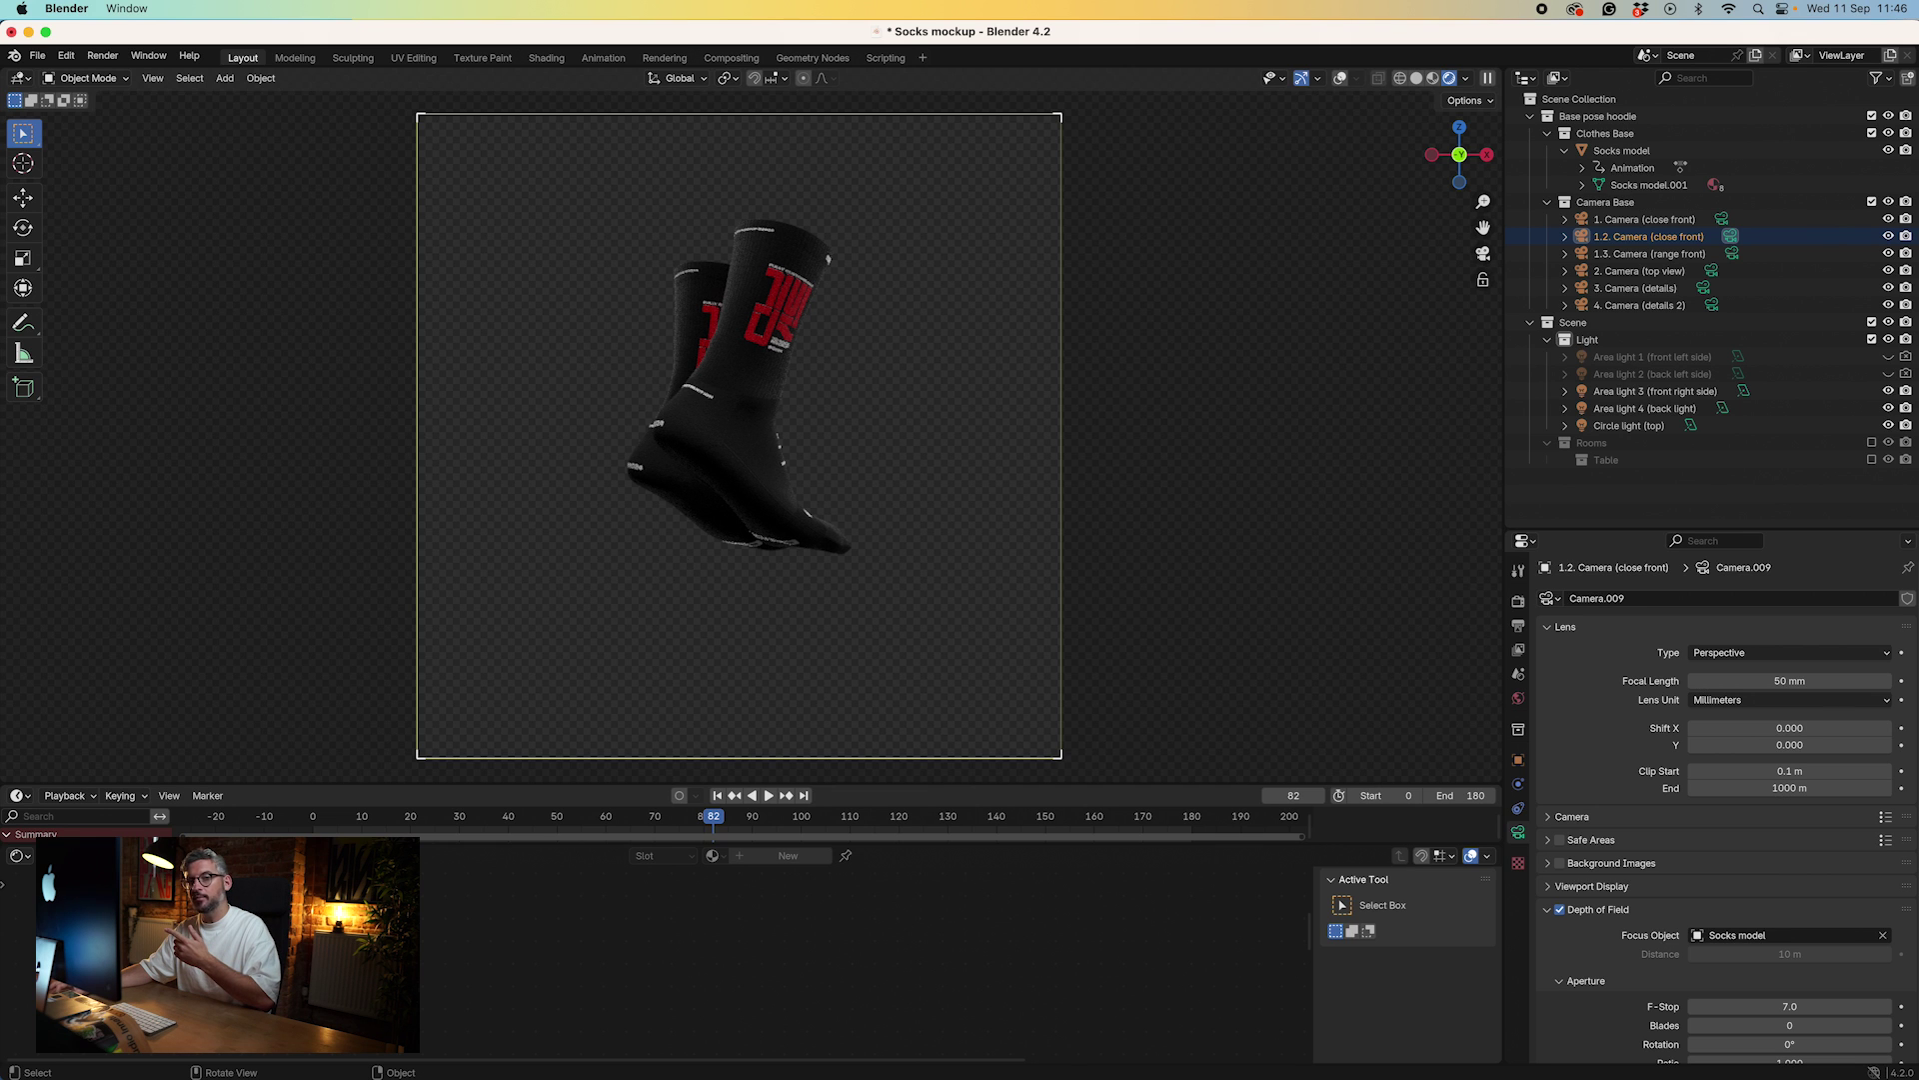
{"action": "left_click", "coordinate": [1872, 443]}
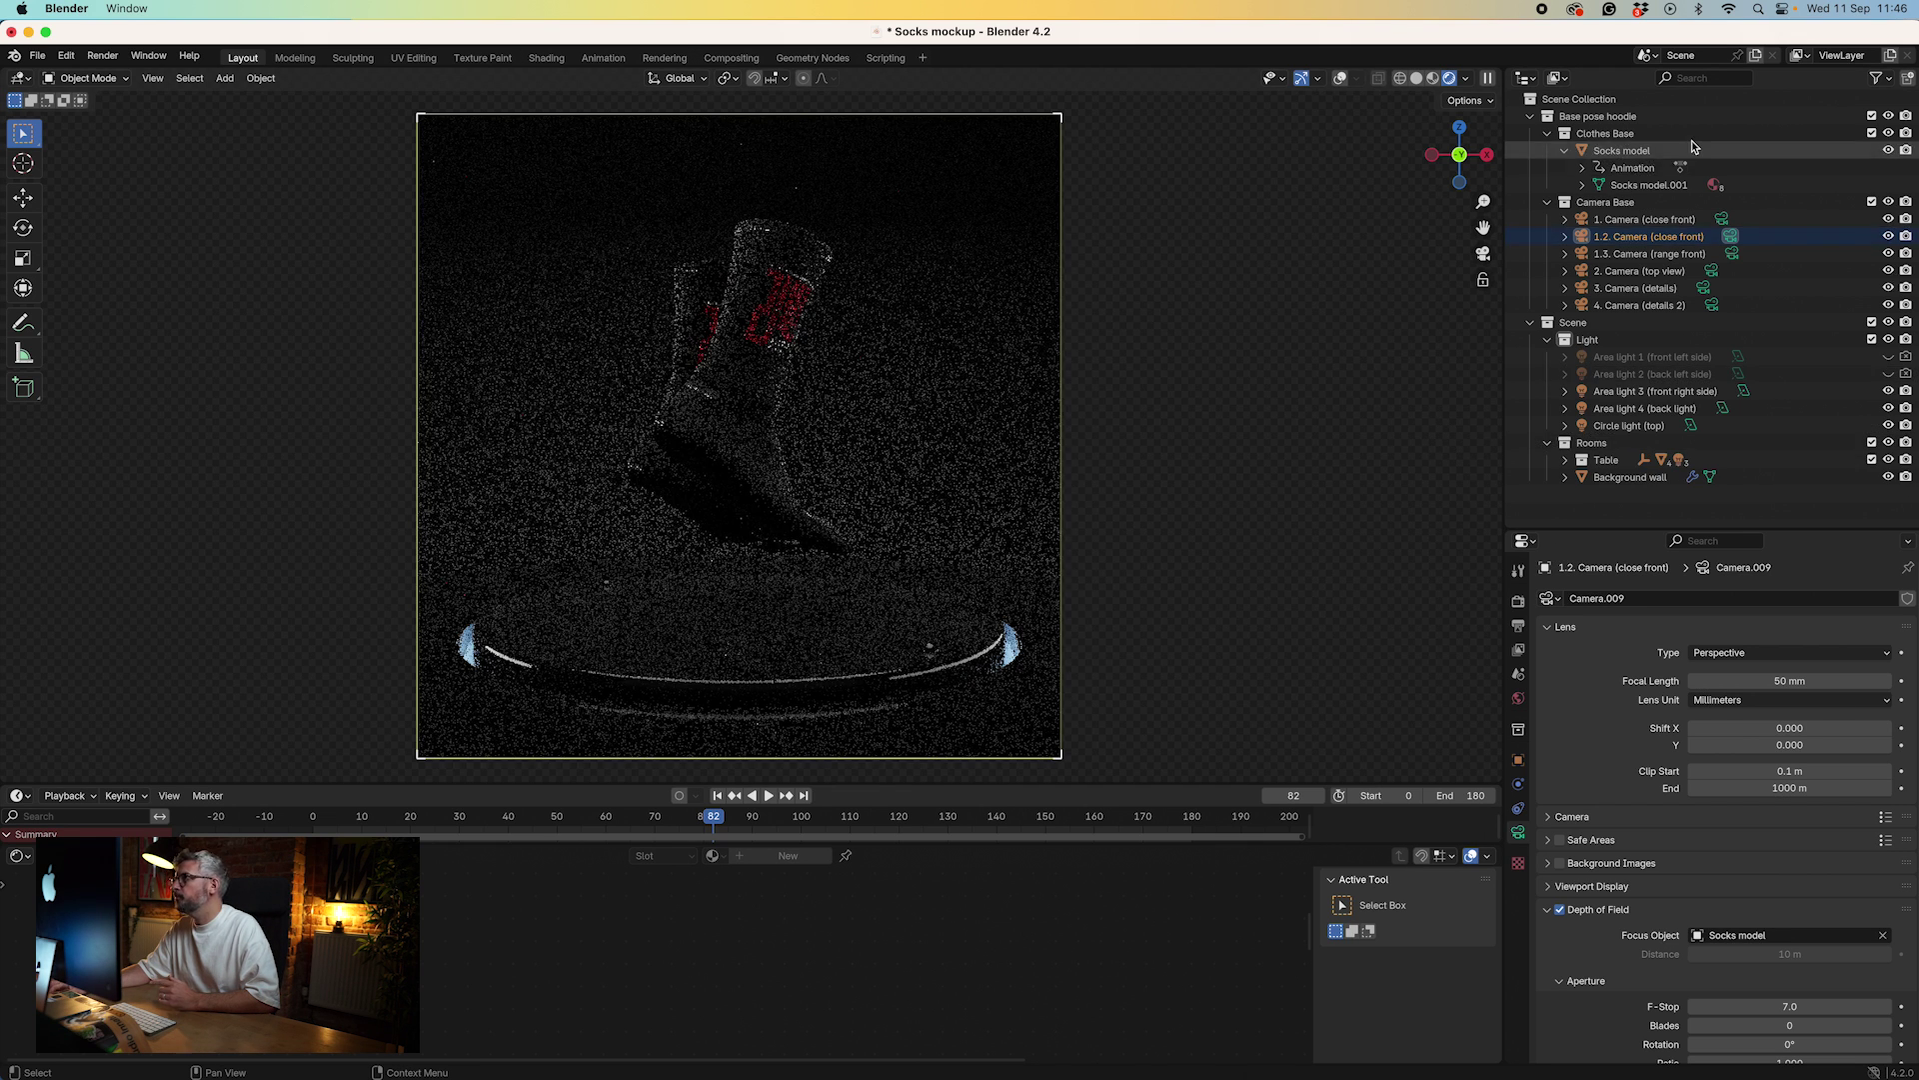
{"action": "left_click", "coordinate": [1873, 134]}
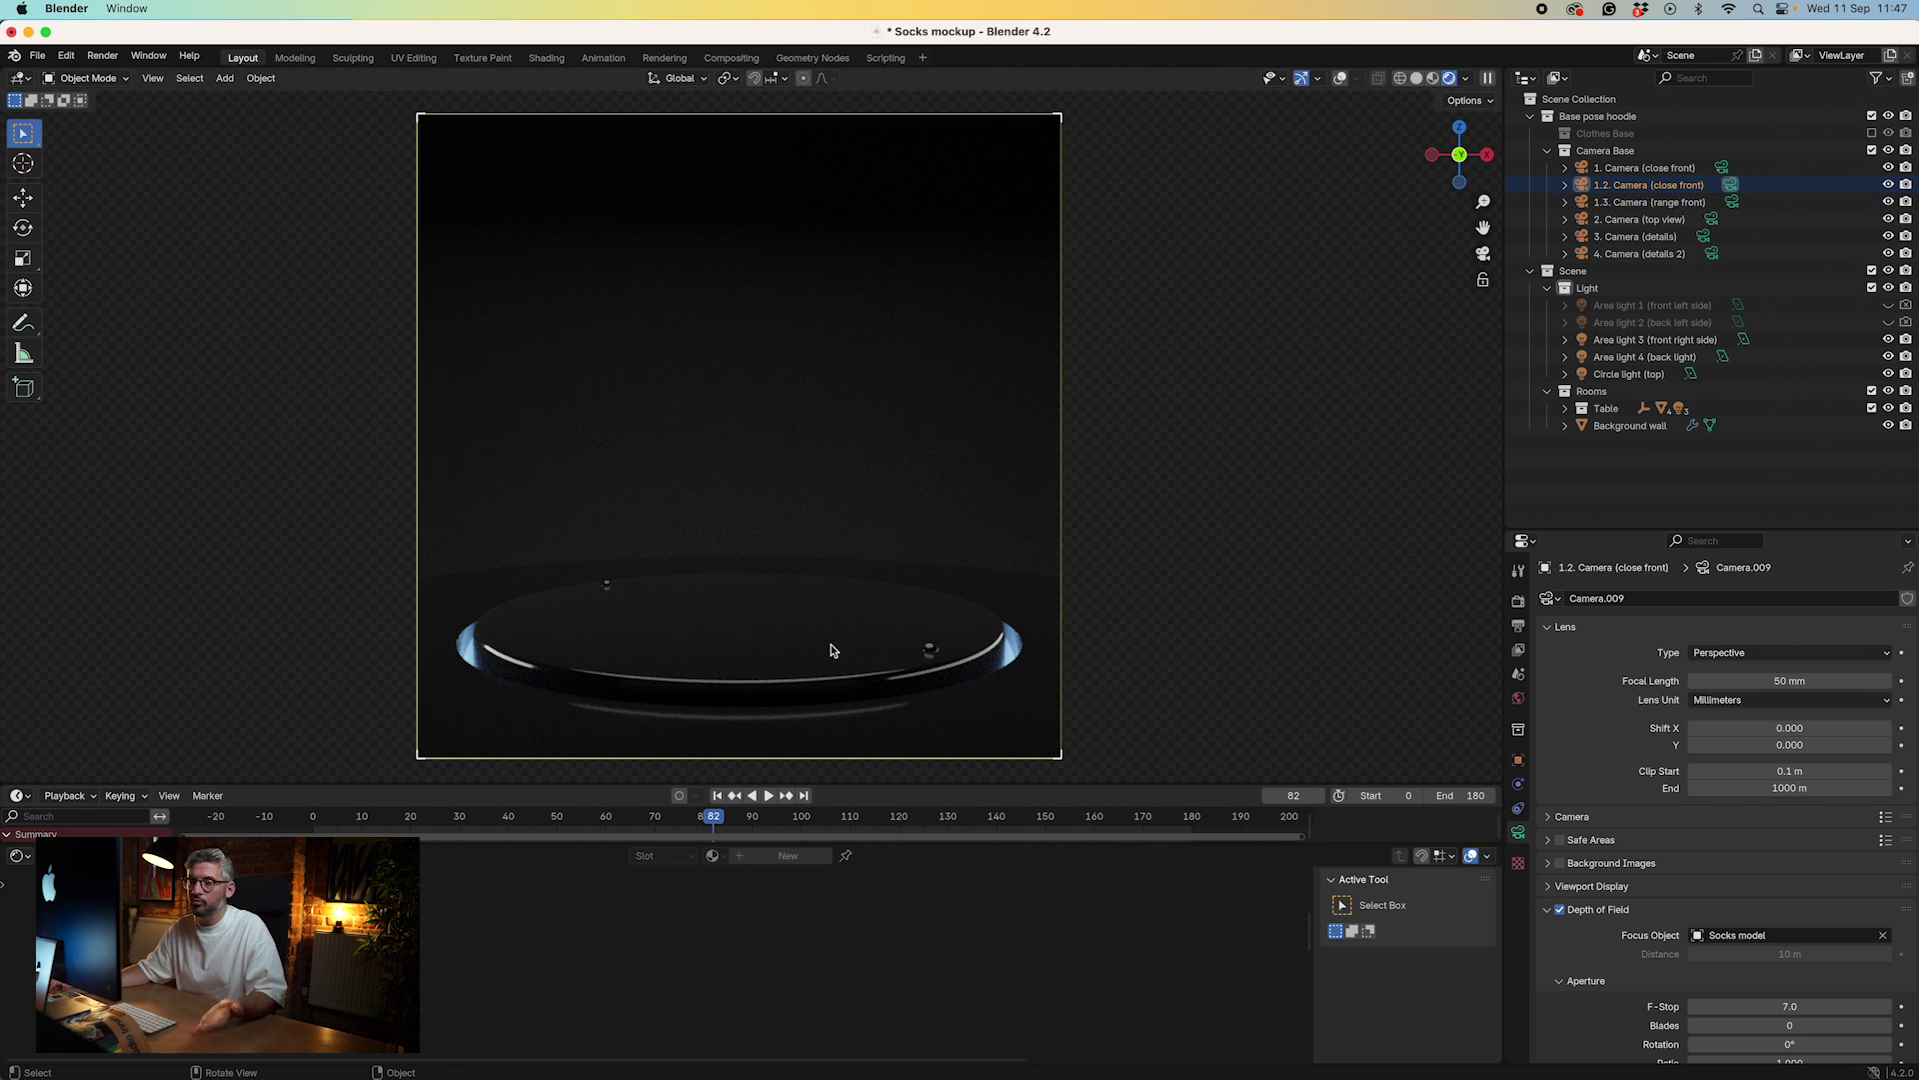
- Play the podium animation from frame 0 and scrub through frame 63 to frame 124
{"action": "key", "text": "shift+Left"}
{"action": "key", "text": "space"}
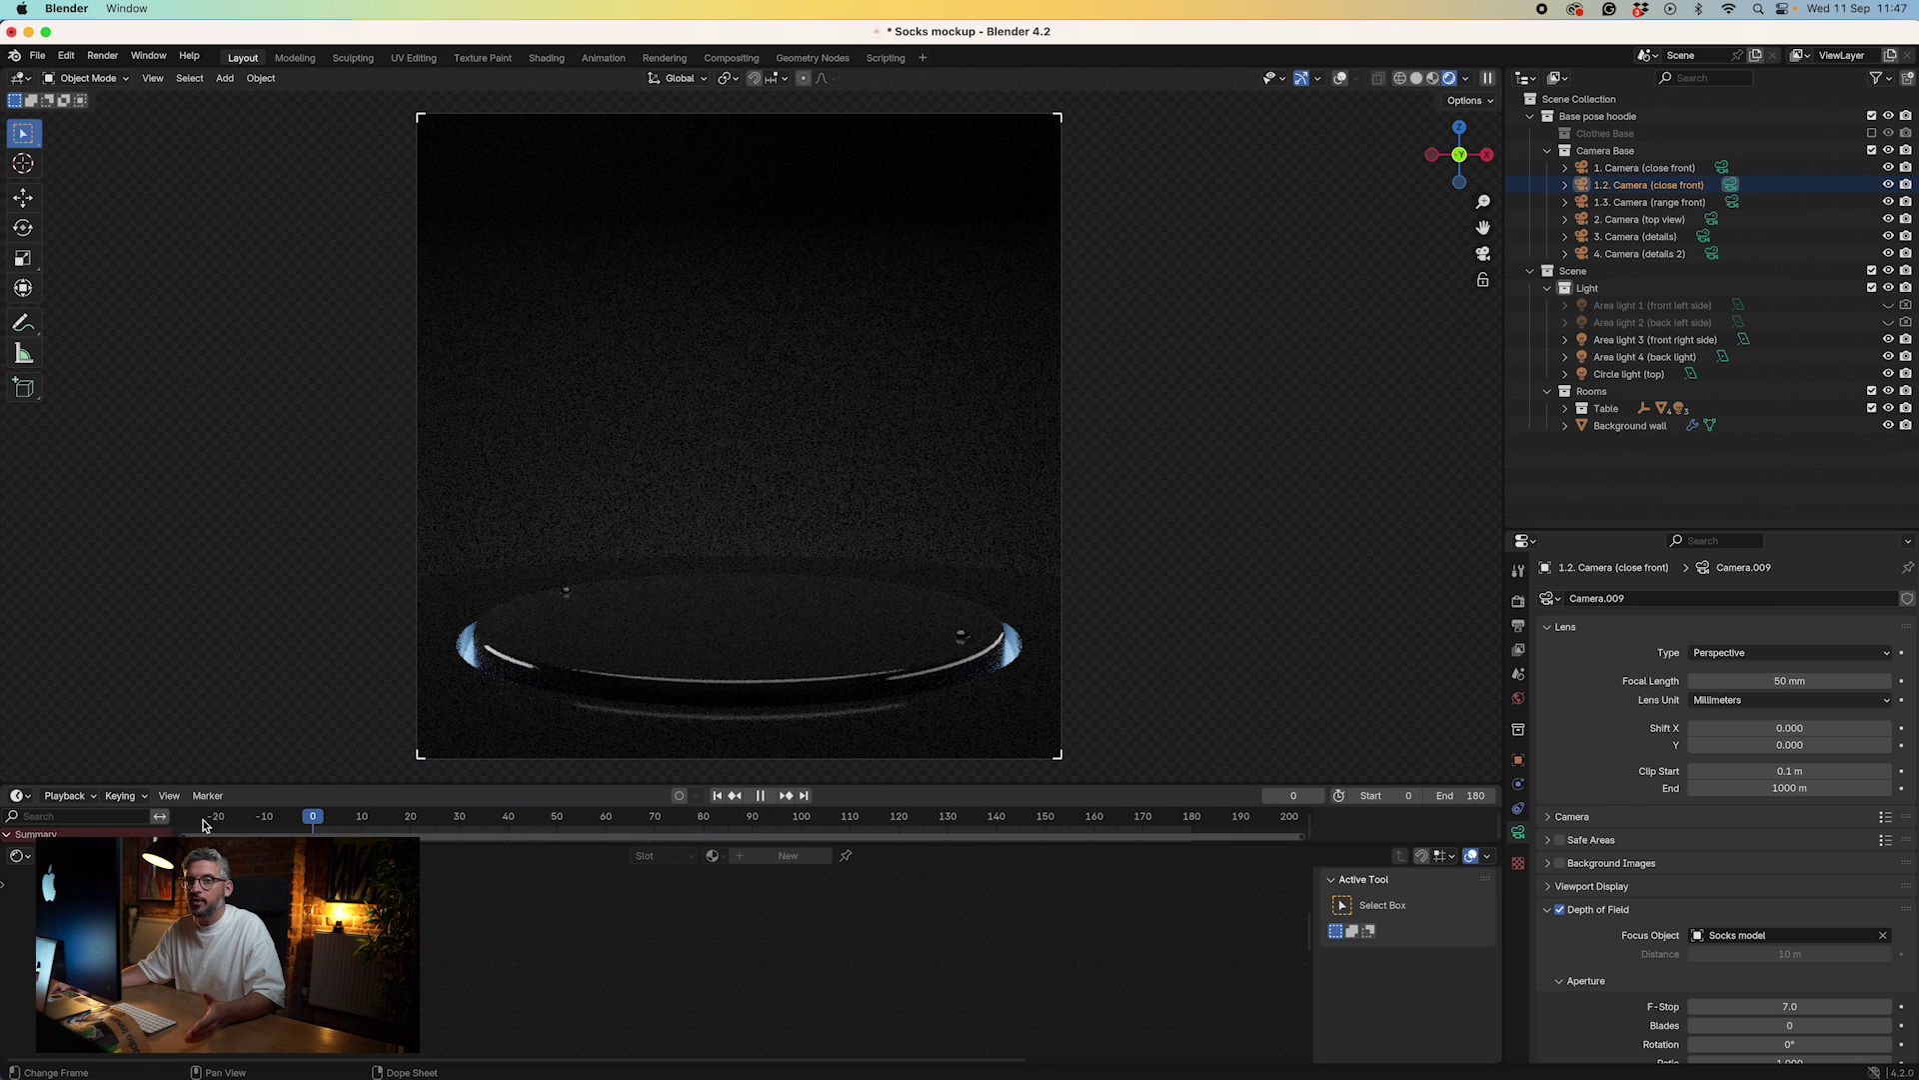
{"action": "left_click_drag", "start_coordinate": [288, 821], "coordinate": [752, 826]}
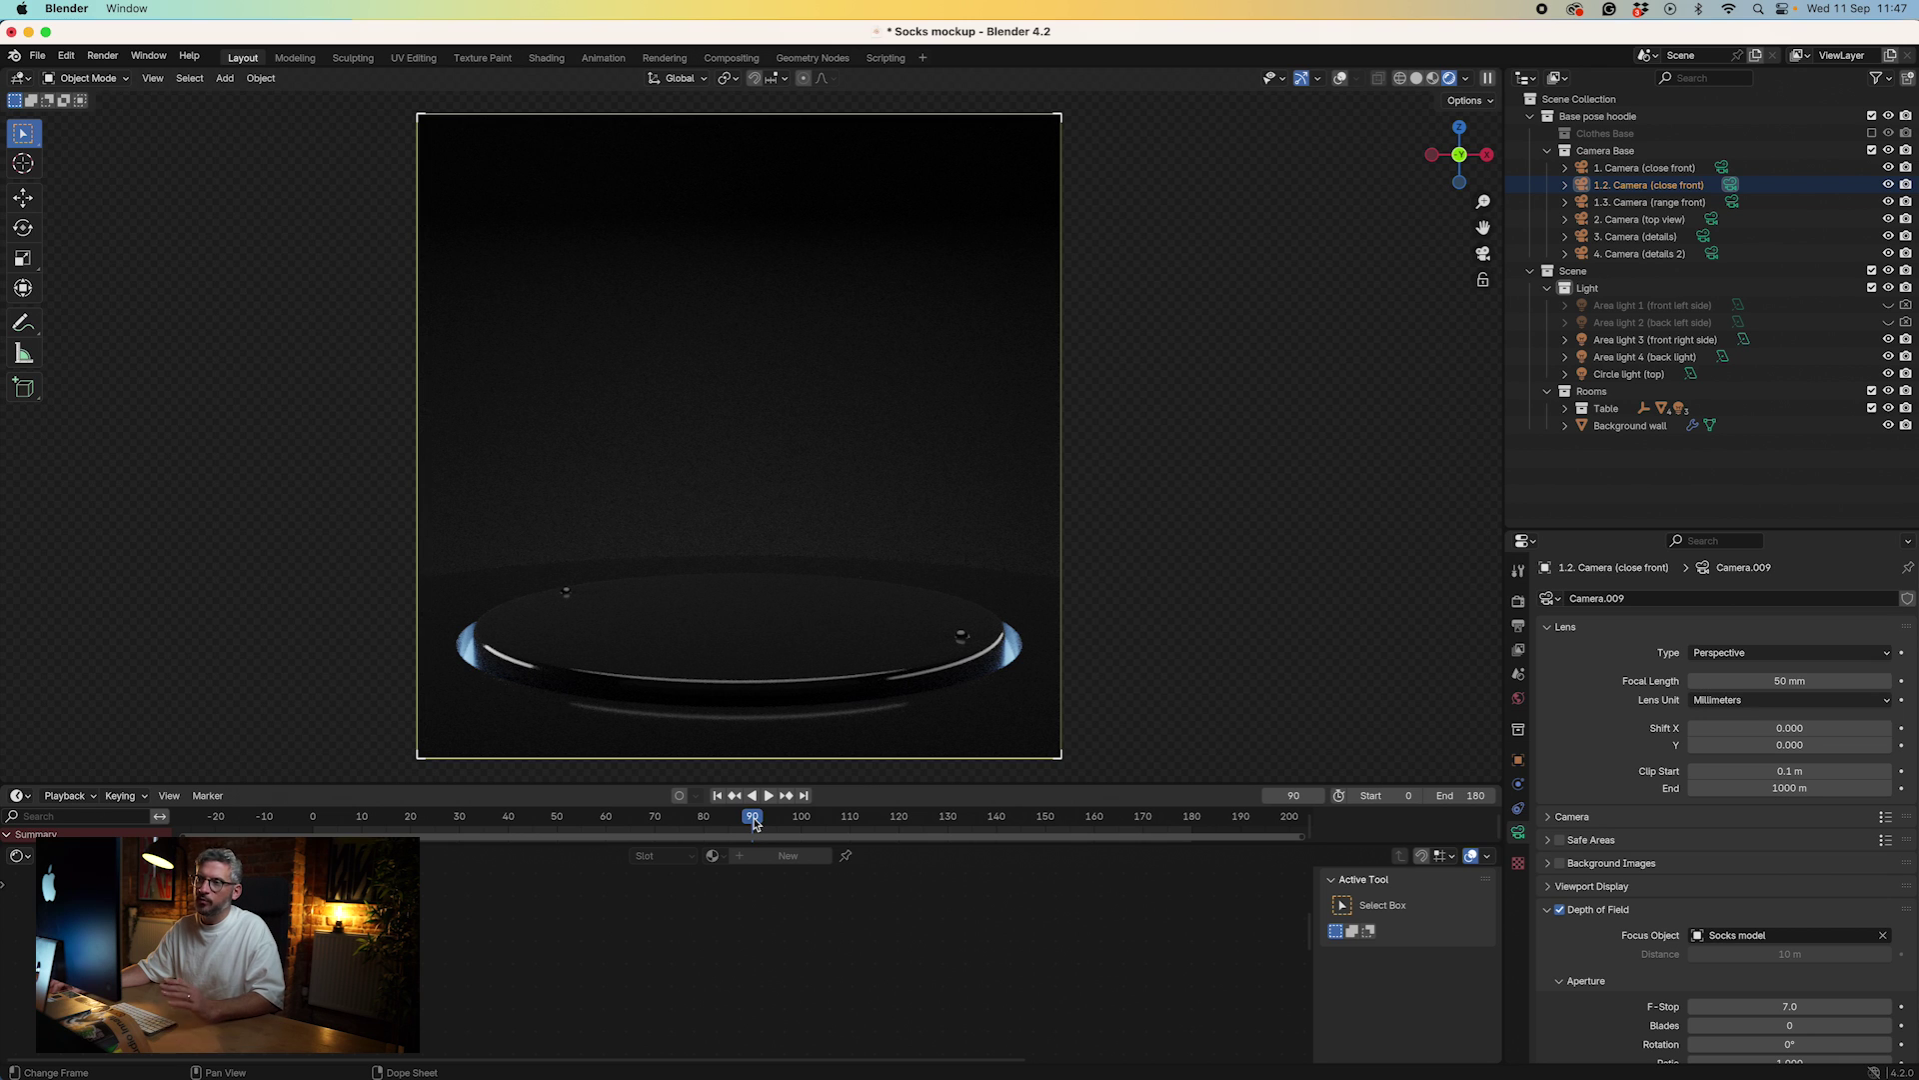
{"action": "key", "text": "space"}
{"action": "left_click_drag", "start_coordinate": [754, 823], "coordinate": [917, 821]}
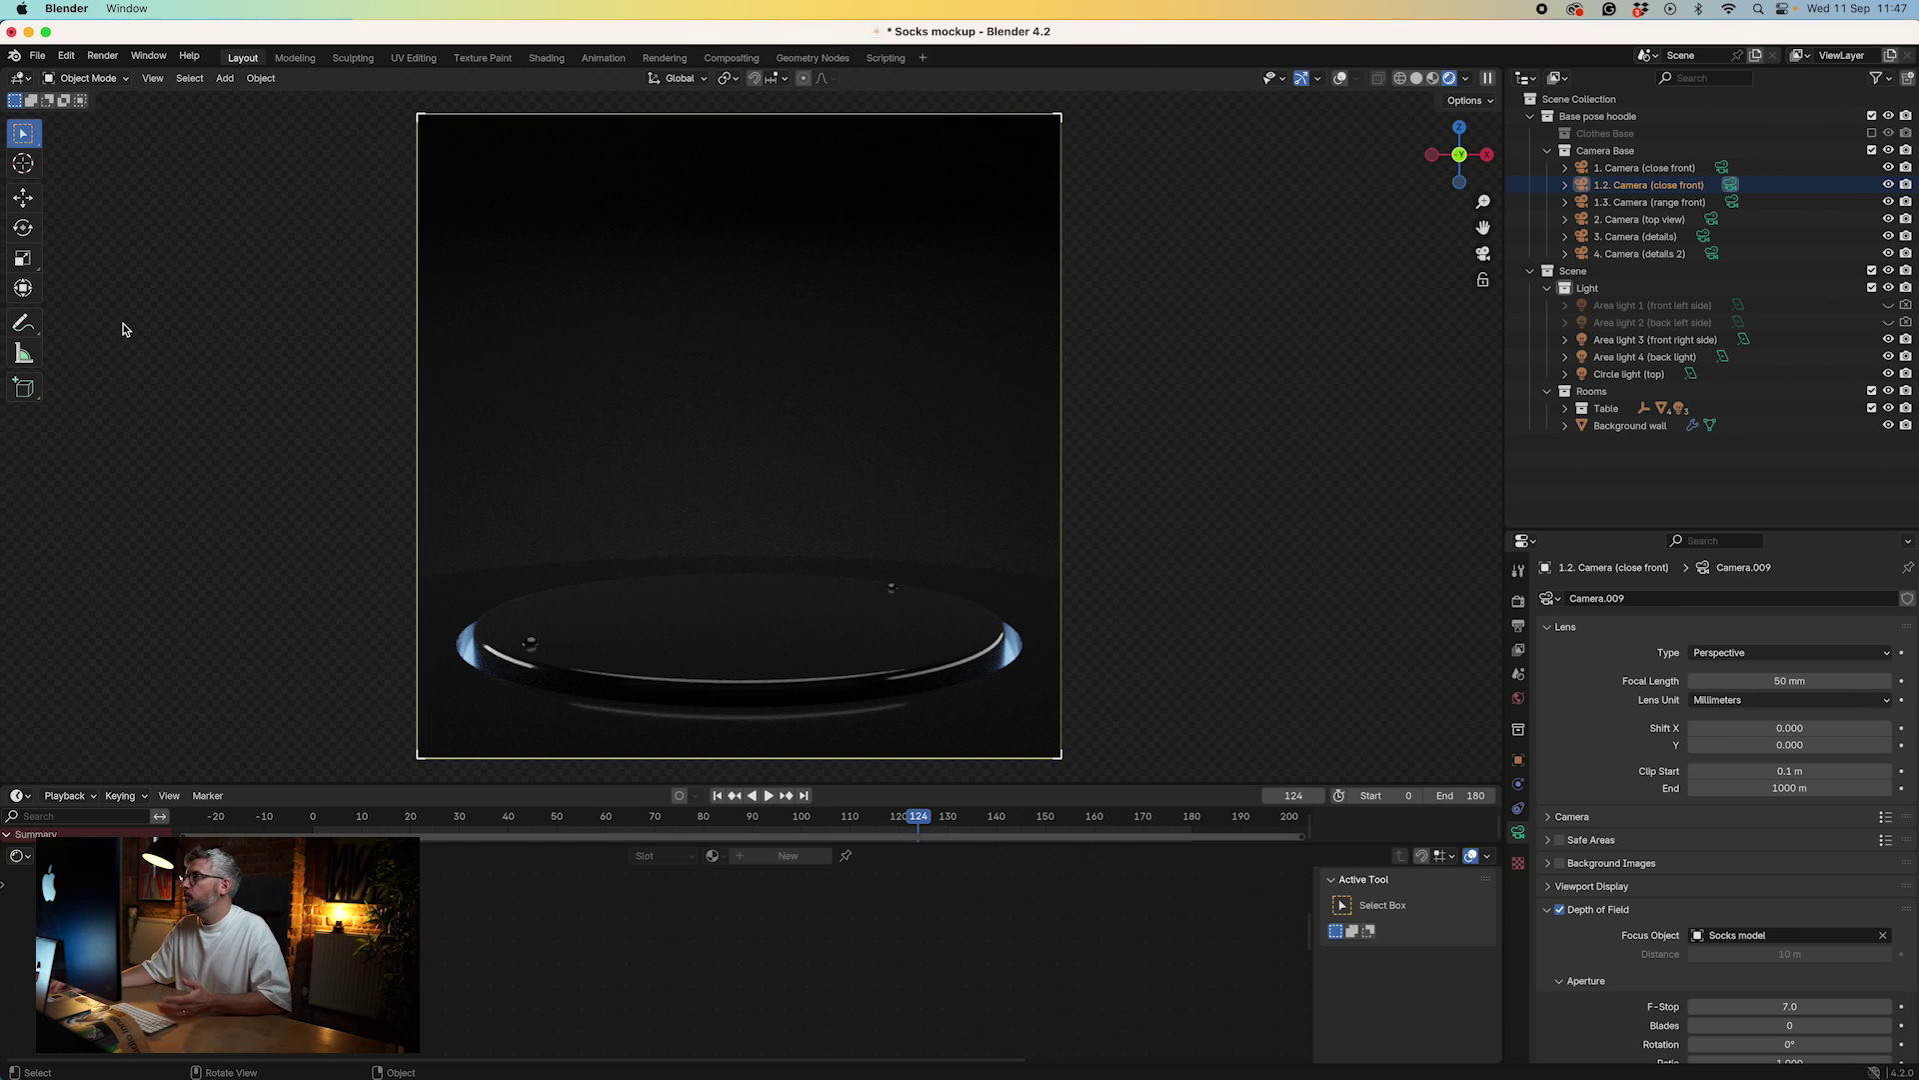
- Review the Output and View Layer settings, keeping the 1200 px horizontal resolution
{"action": "left_click", "coordinate": [103, 56]}
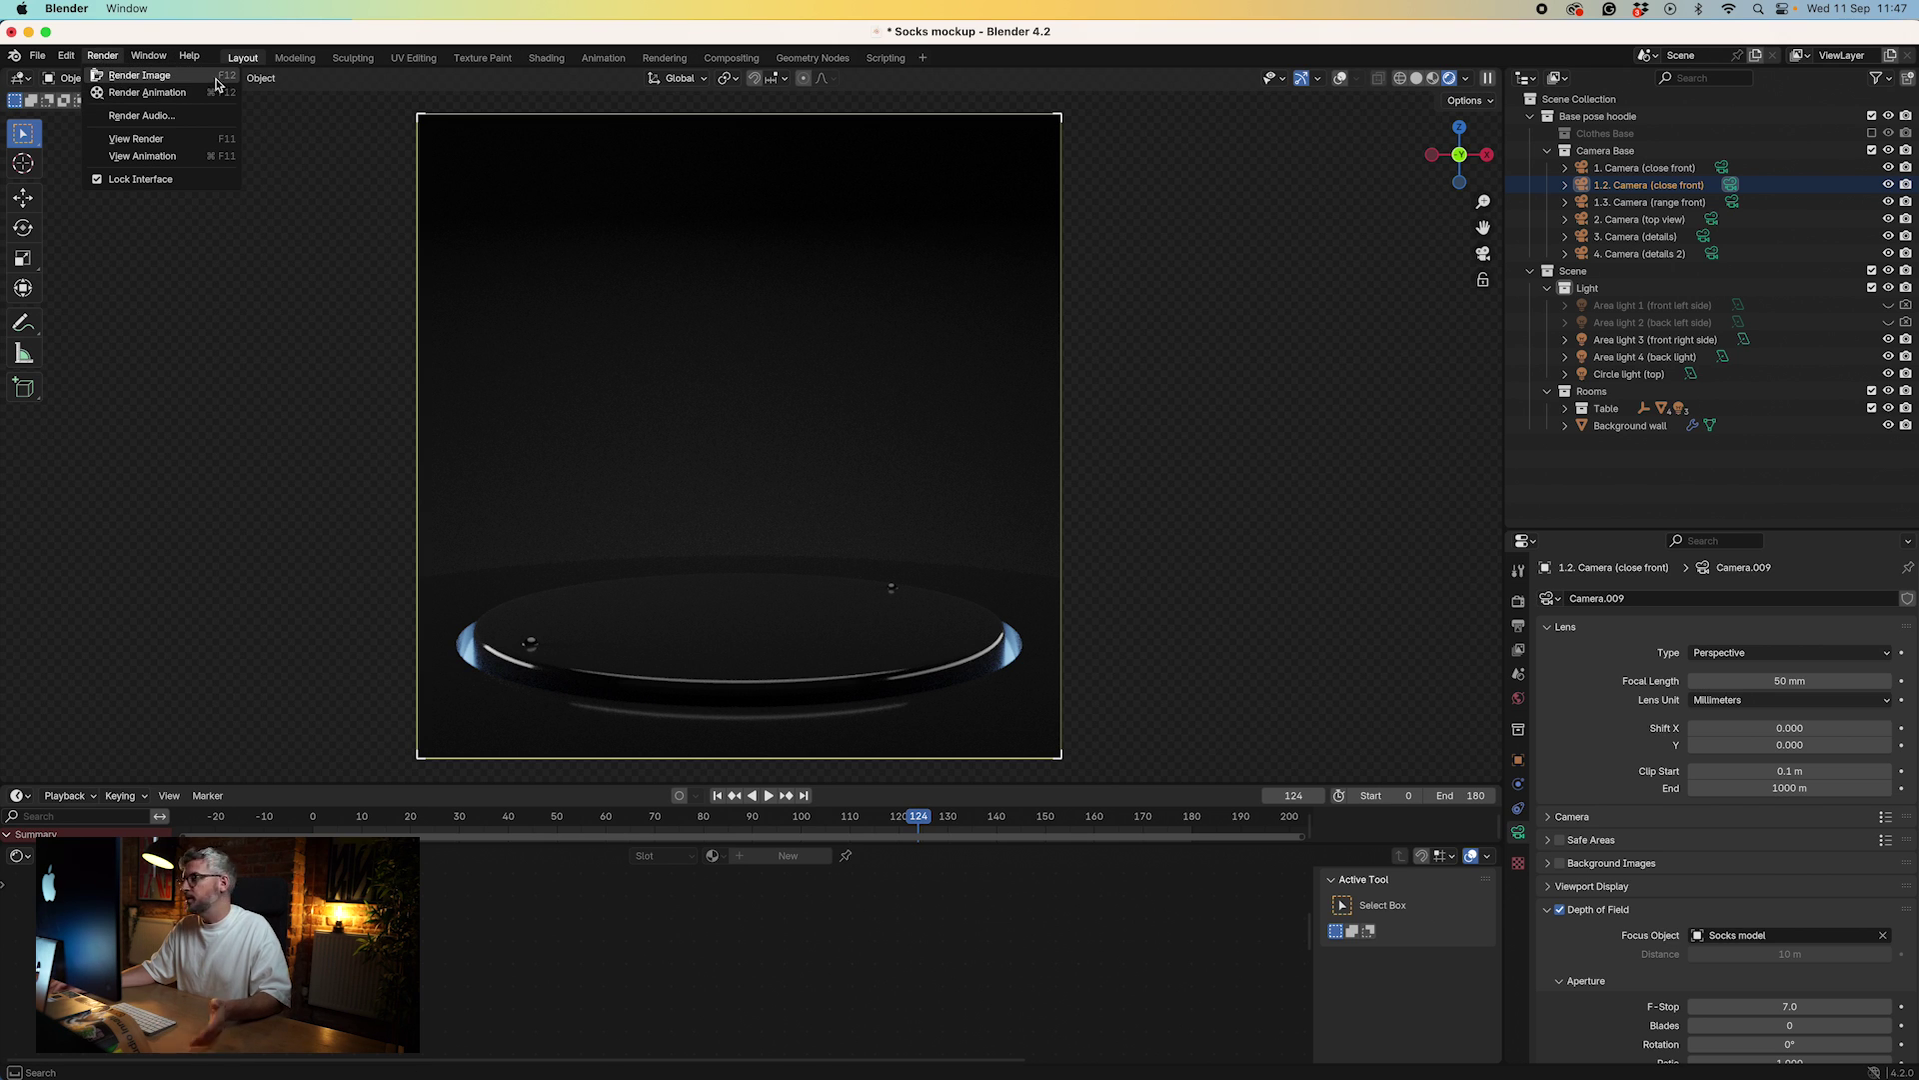
{"action": "left_click", "coordinate": [1519, 626]}
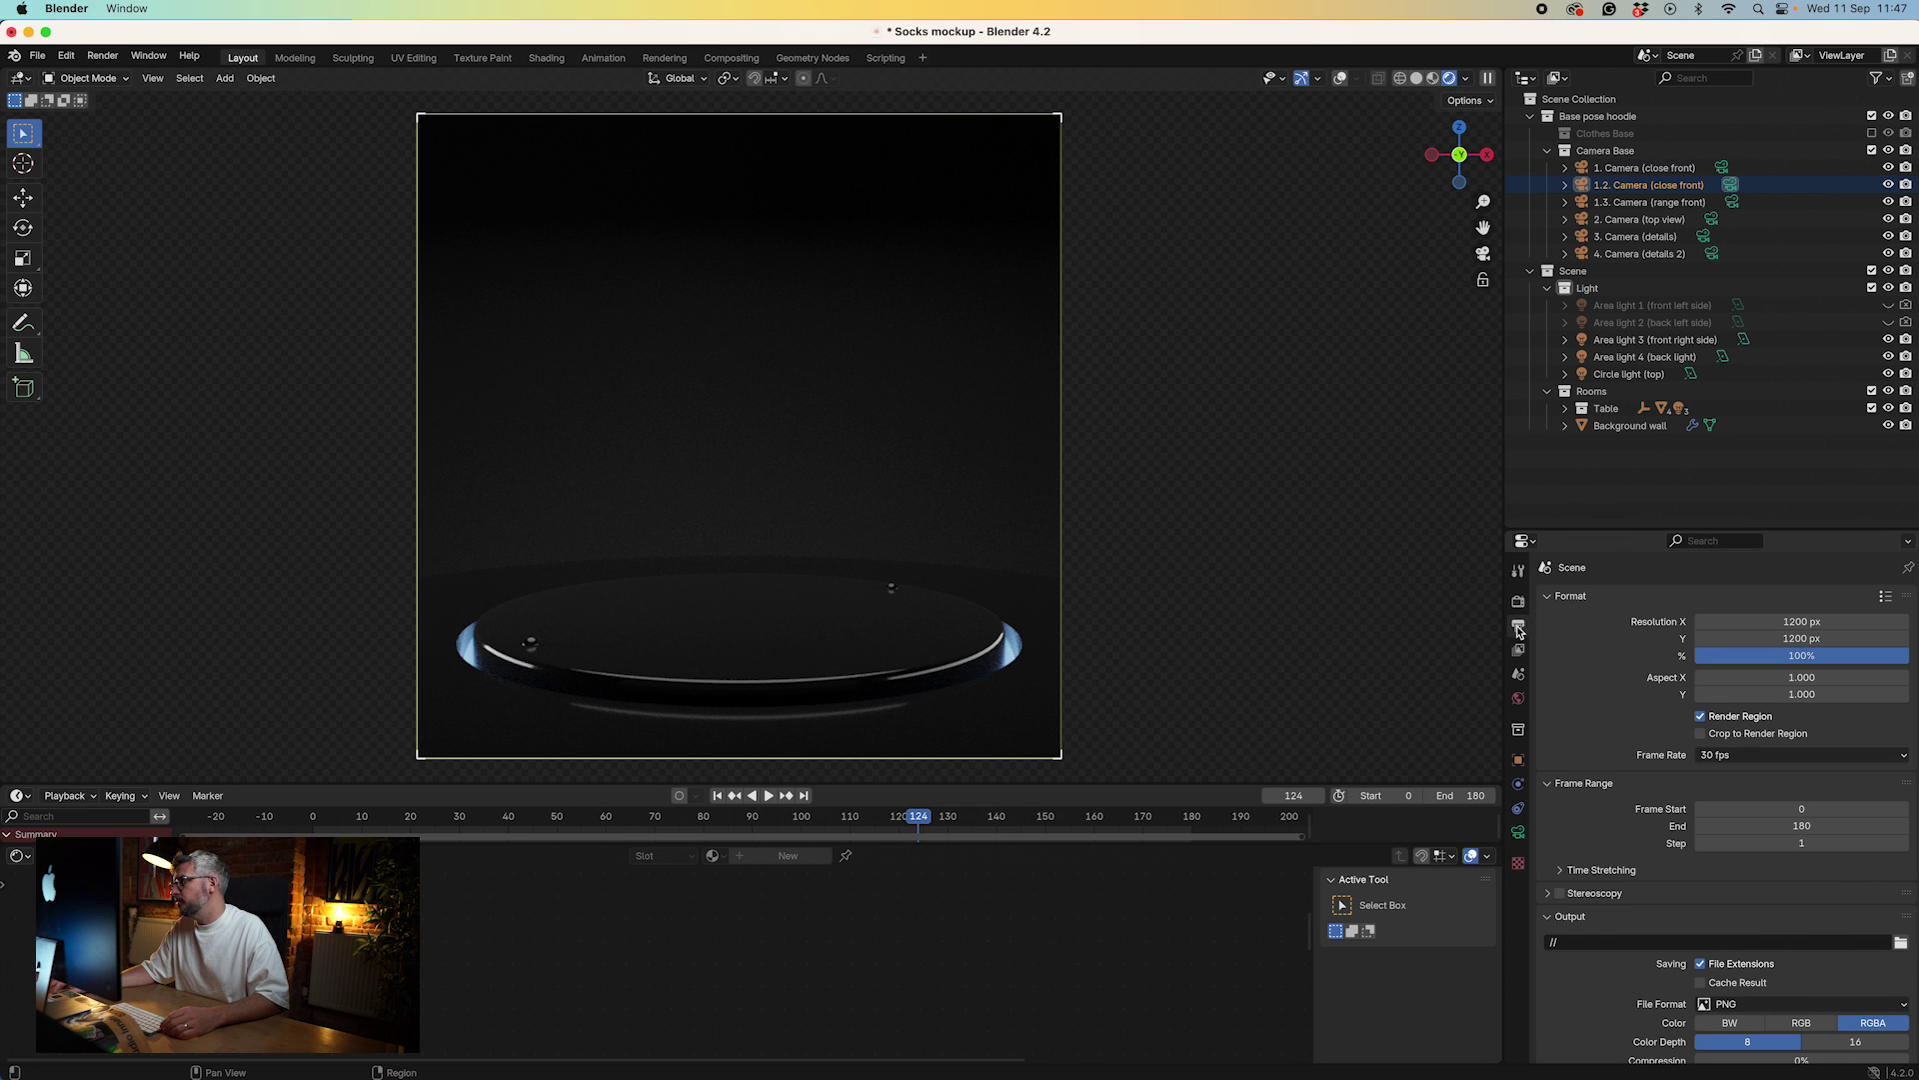
{"action": "left_click", "coordinate": [1518, 601]}
{"action": "left_click", "coordinate": [1519, 627]}
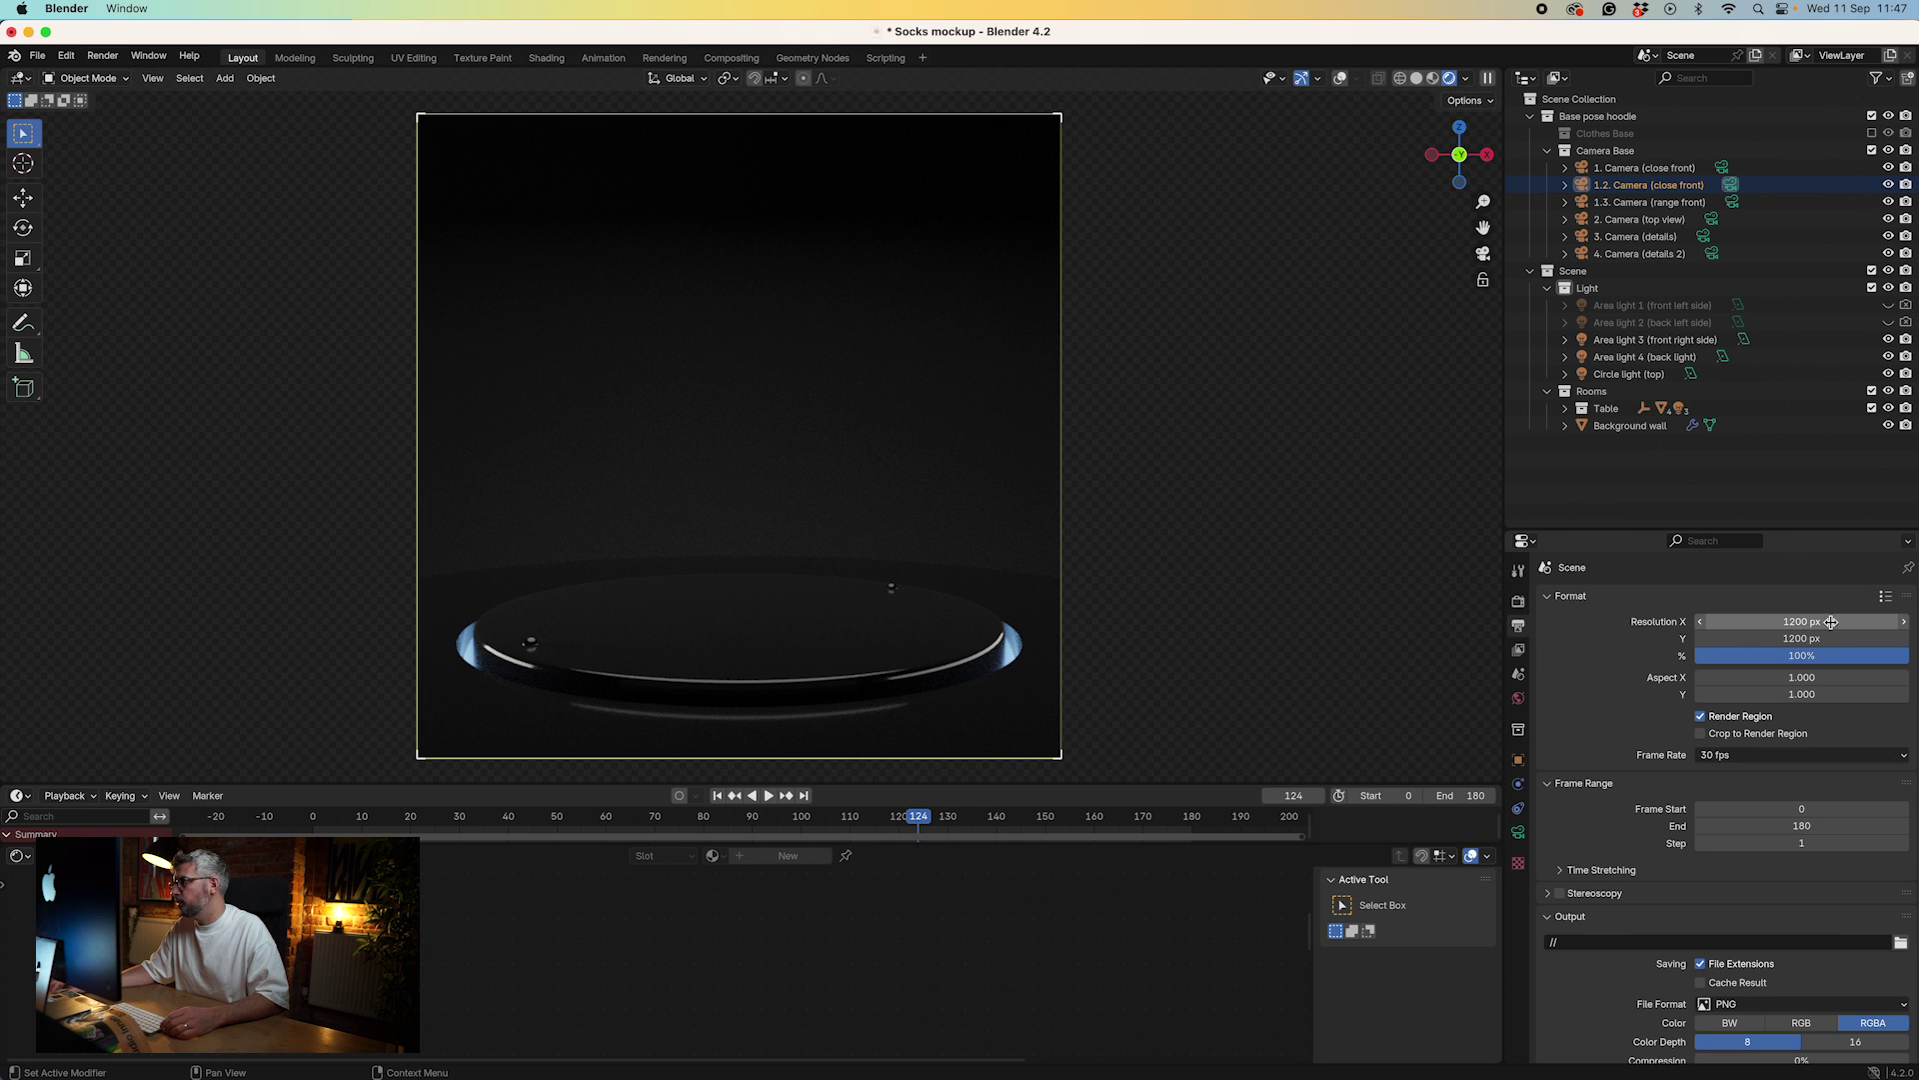
{"action": "left_click", "coordinate": [1845, 622]}
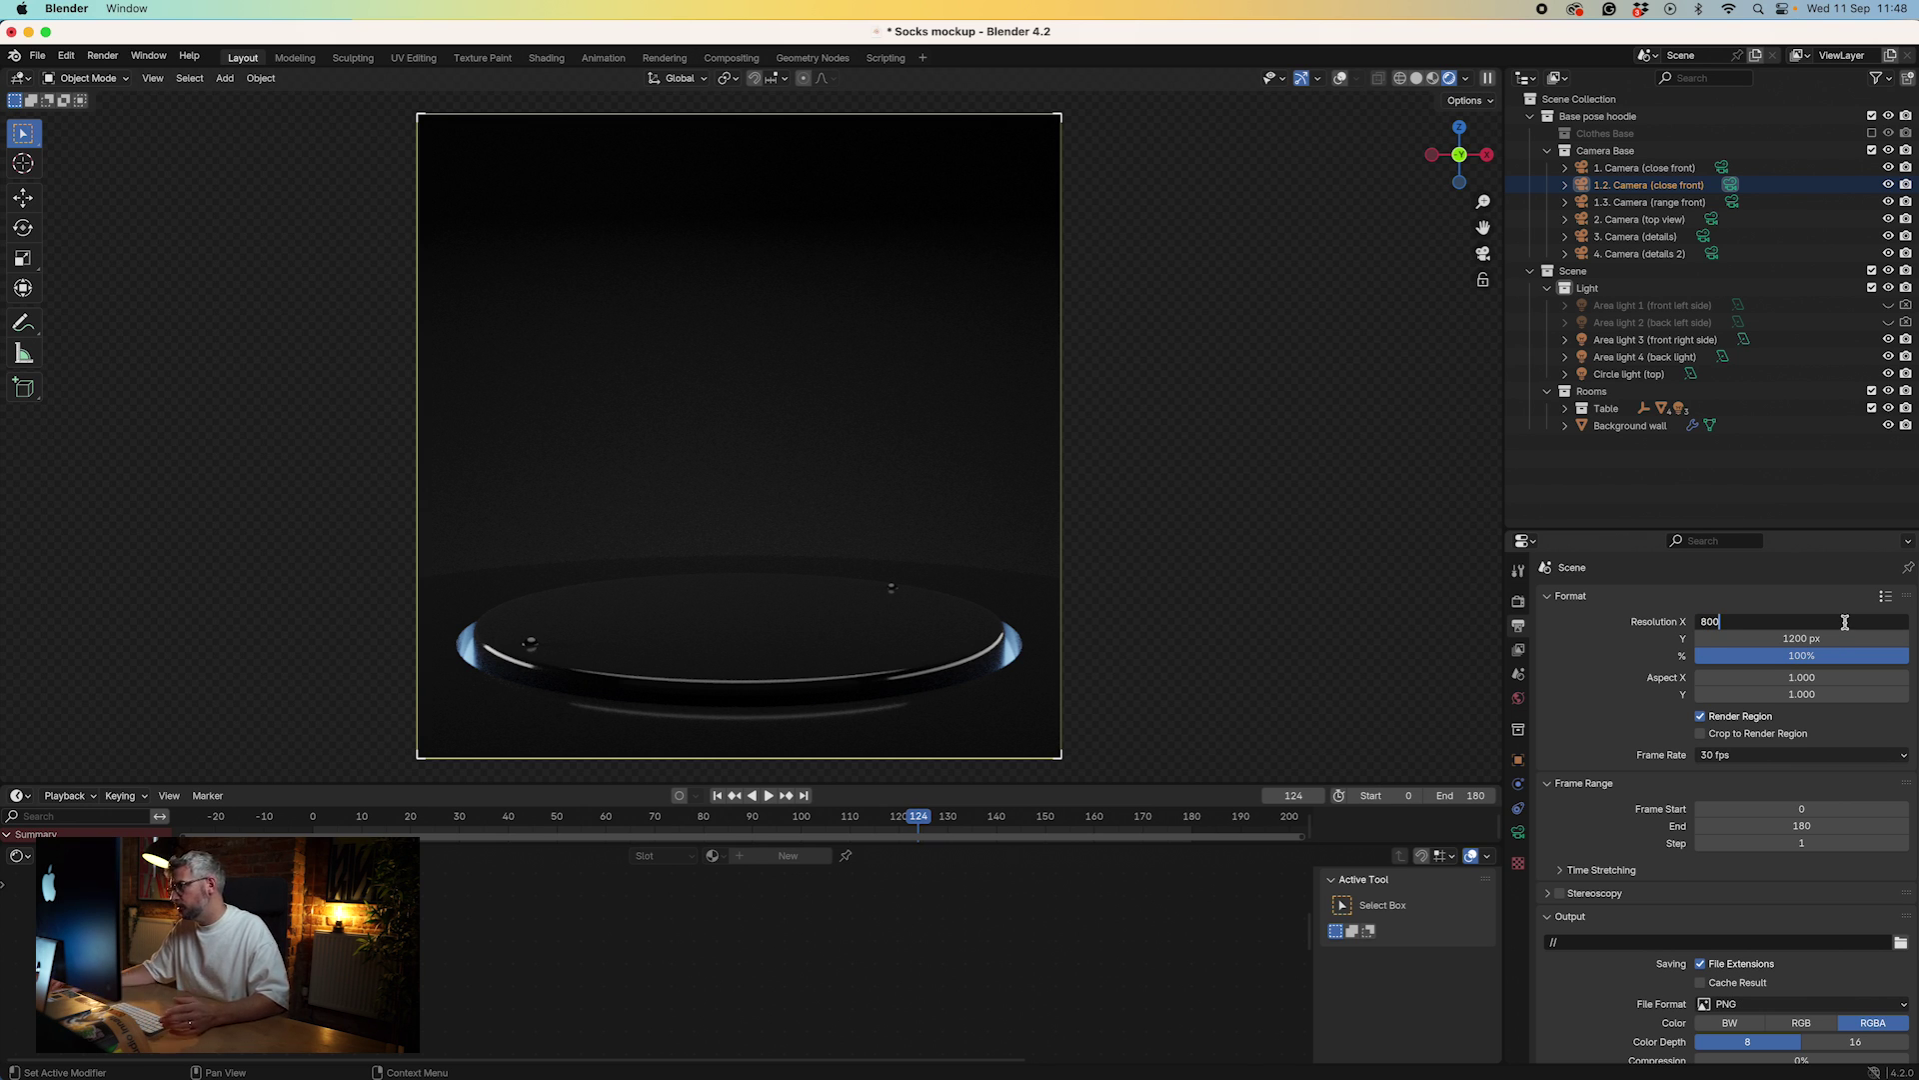
{"action": "key", "text": "Escape"}
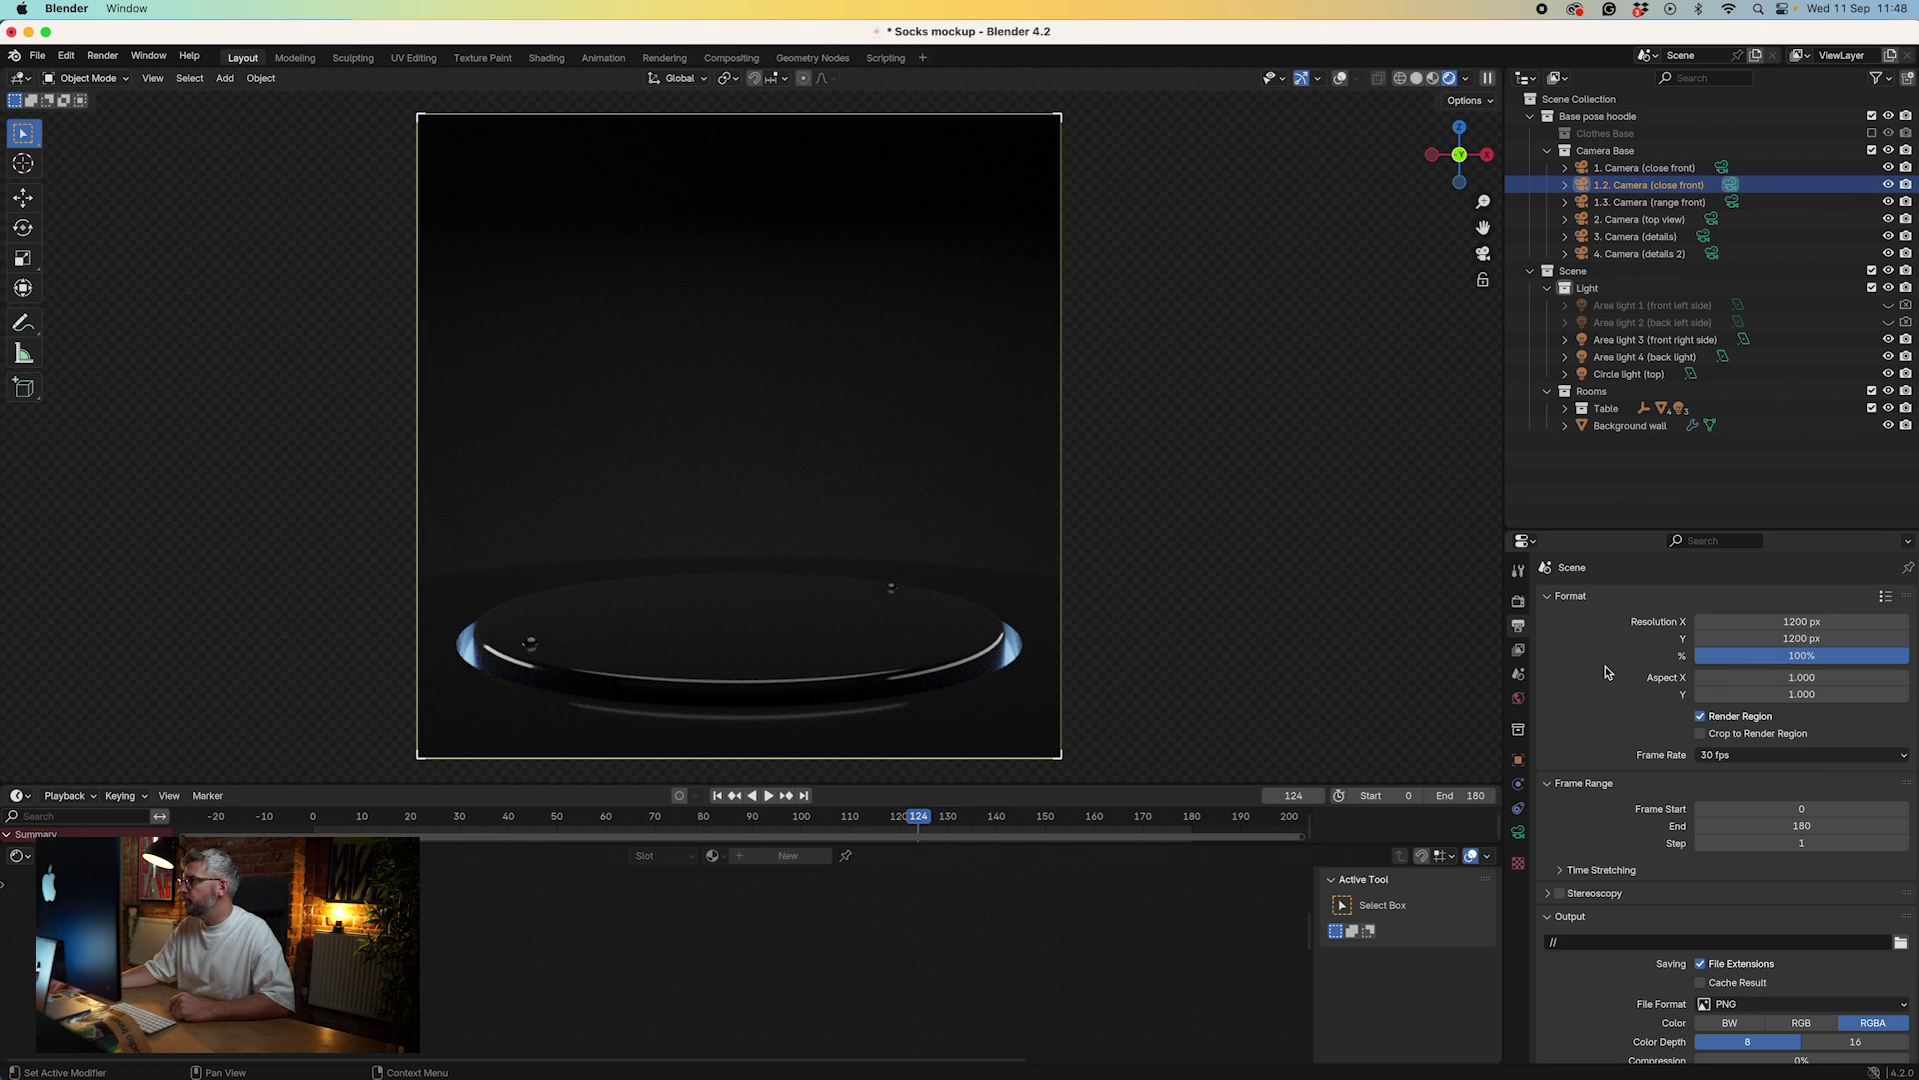
{"action": "left_click", "coordinate": [1519, 650]}
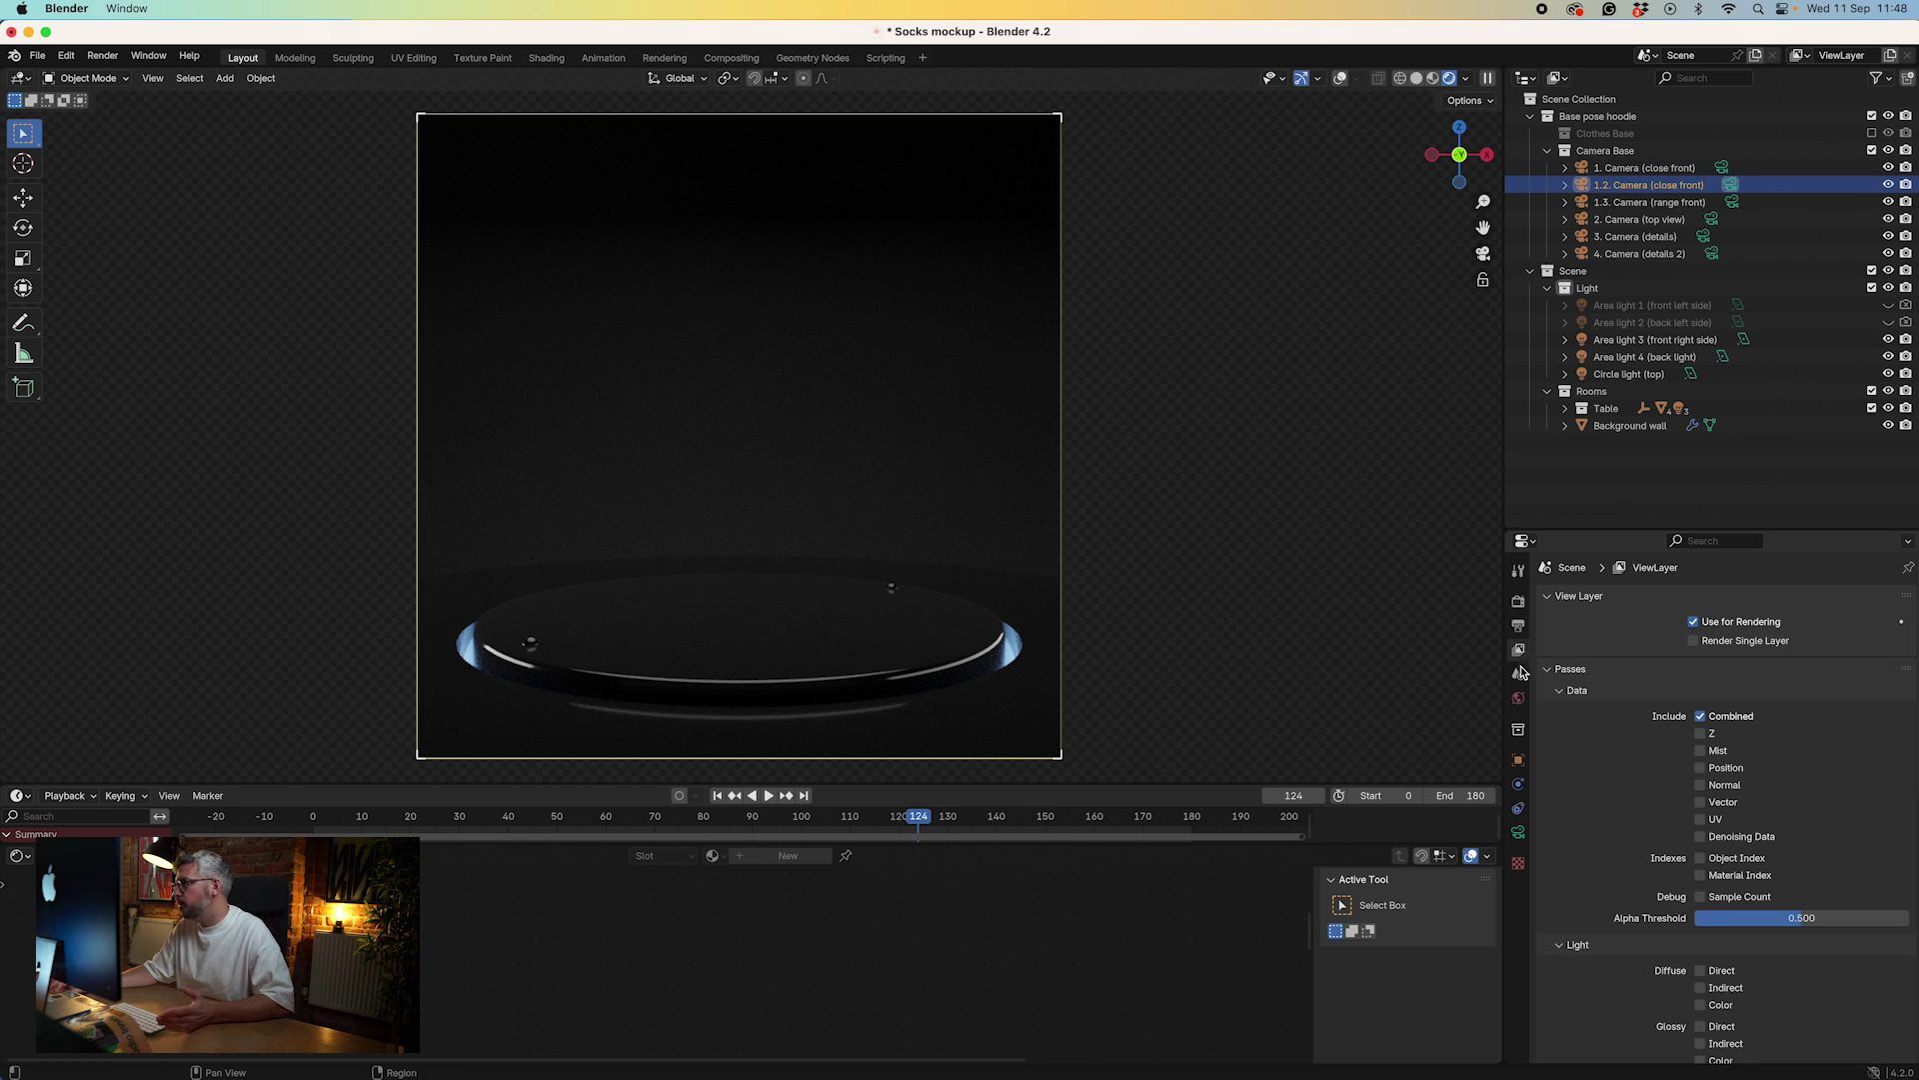
{"action": "left_click", "coordinate": [1519, 675]}
{"action": "left_click", "coordinate": [1519, 625]}
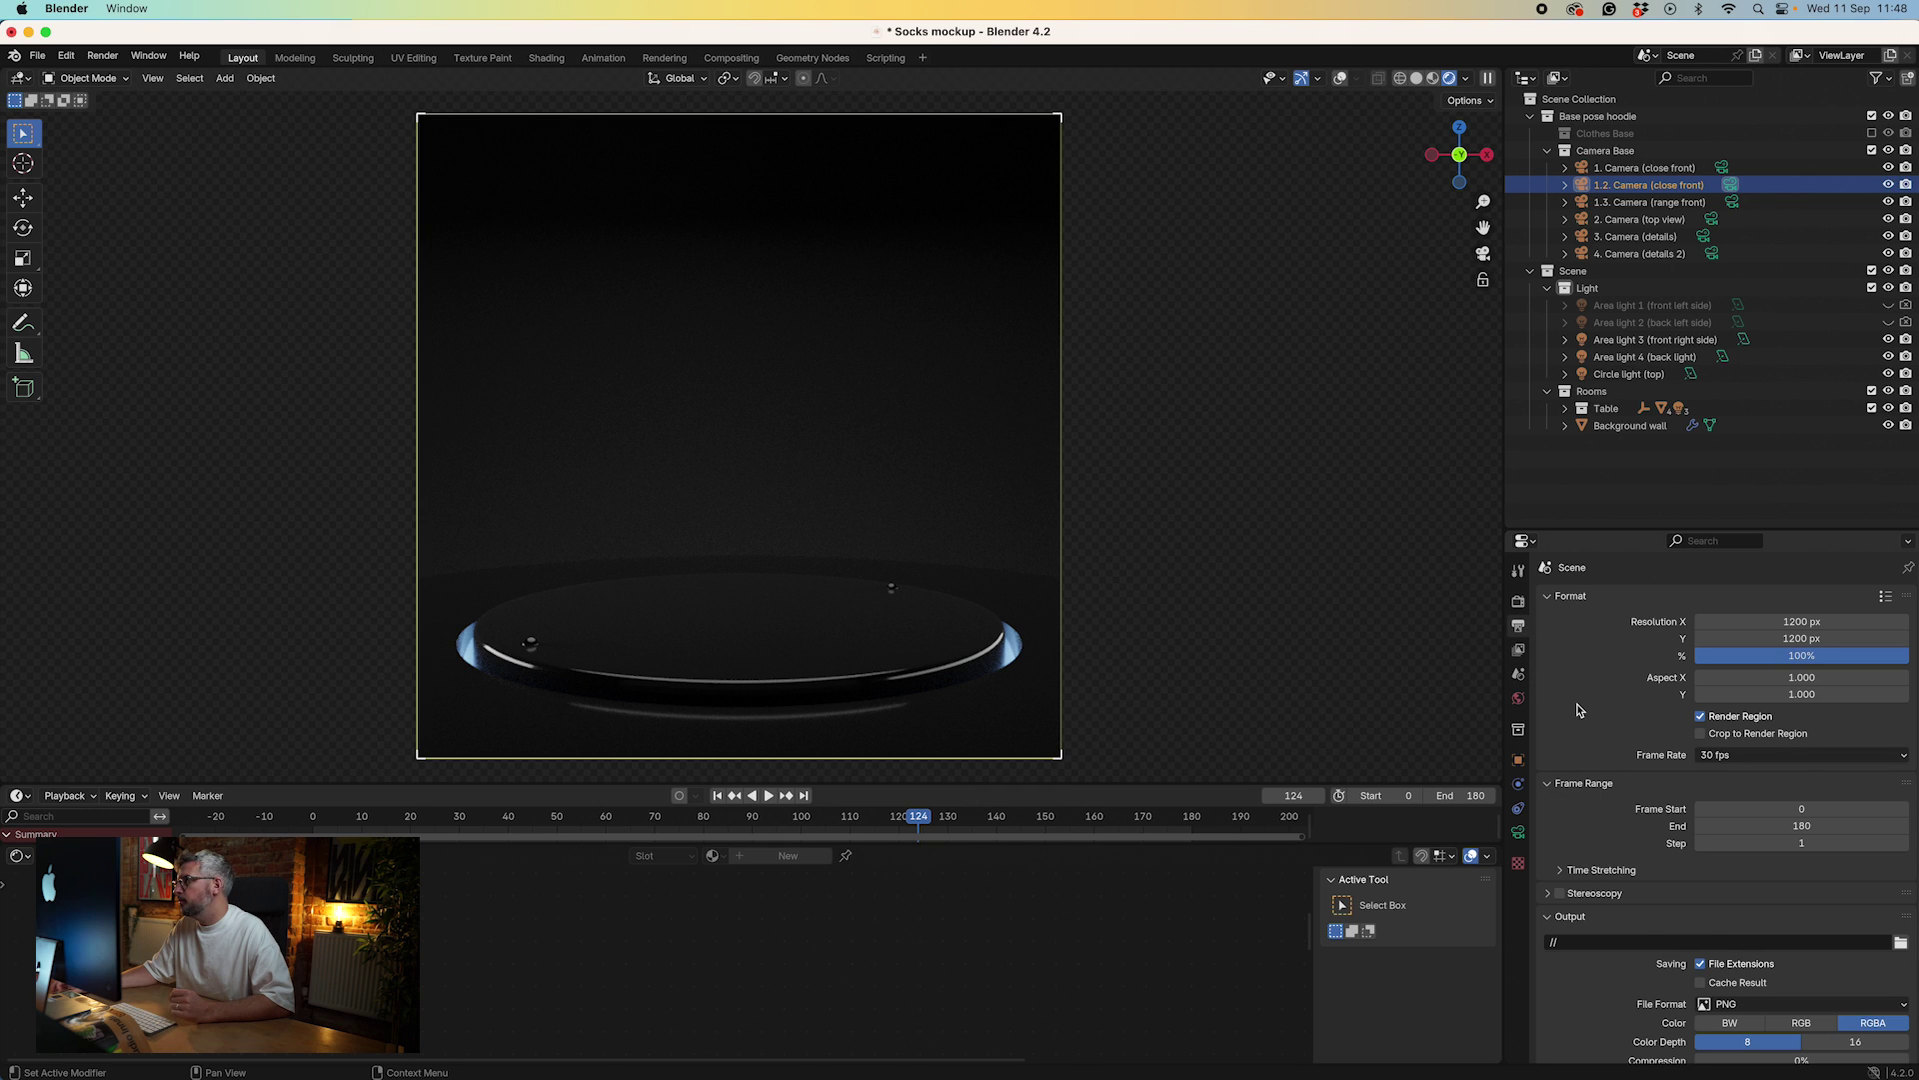
{"action": "scroll", "coordinate": [1584, 717], "scroll_direction": "down", "scroll_amount": 3}
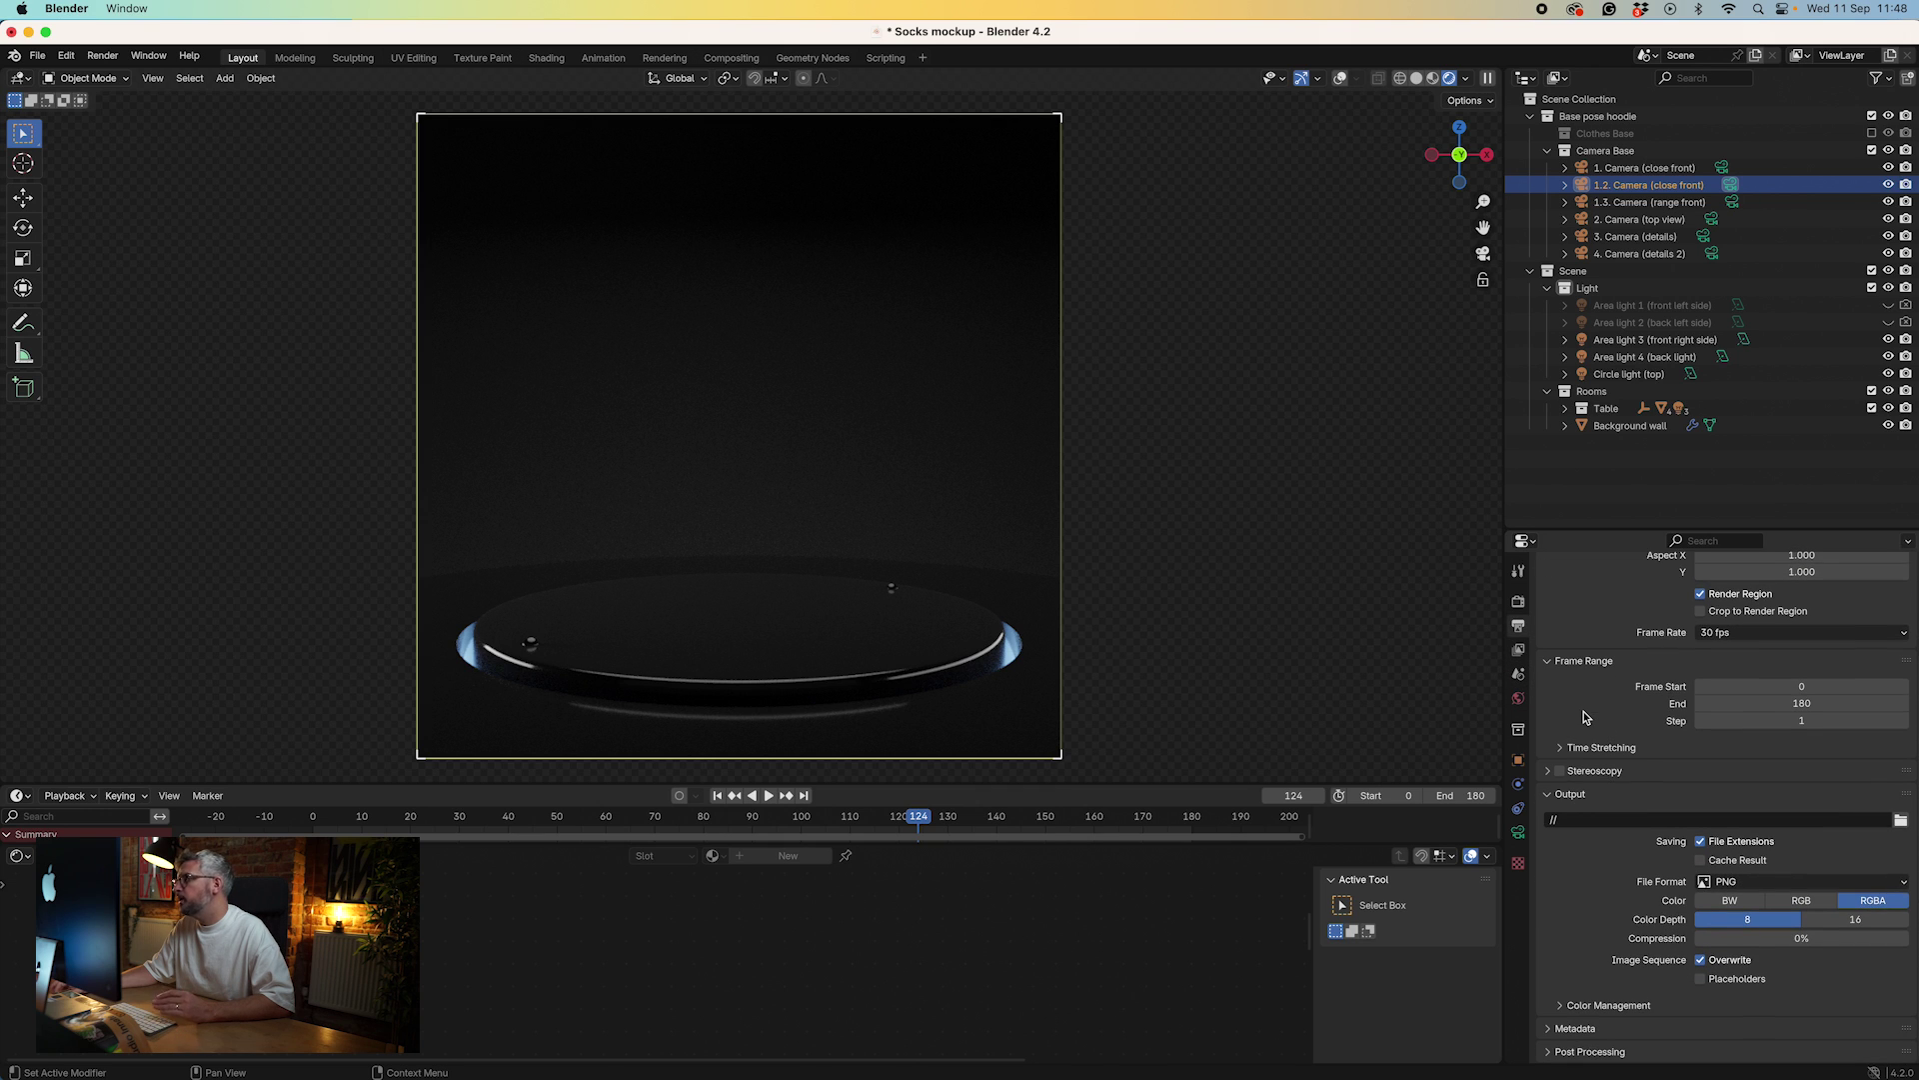
- Set render Max Samples to 200, leave Min Samples at 0, and disable render denoising
{"action": "left_click", "coordinate": [1519, 603]}
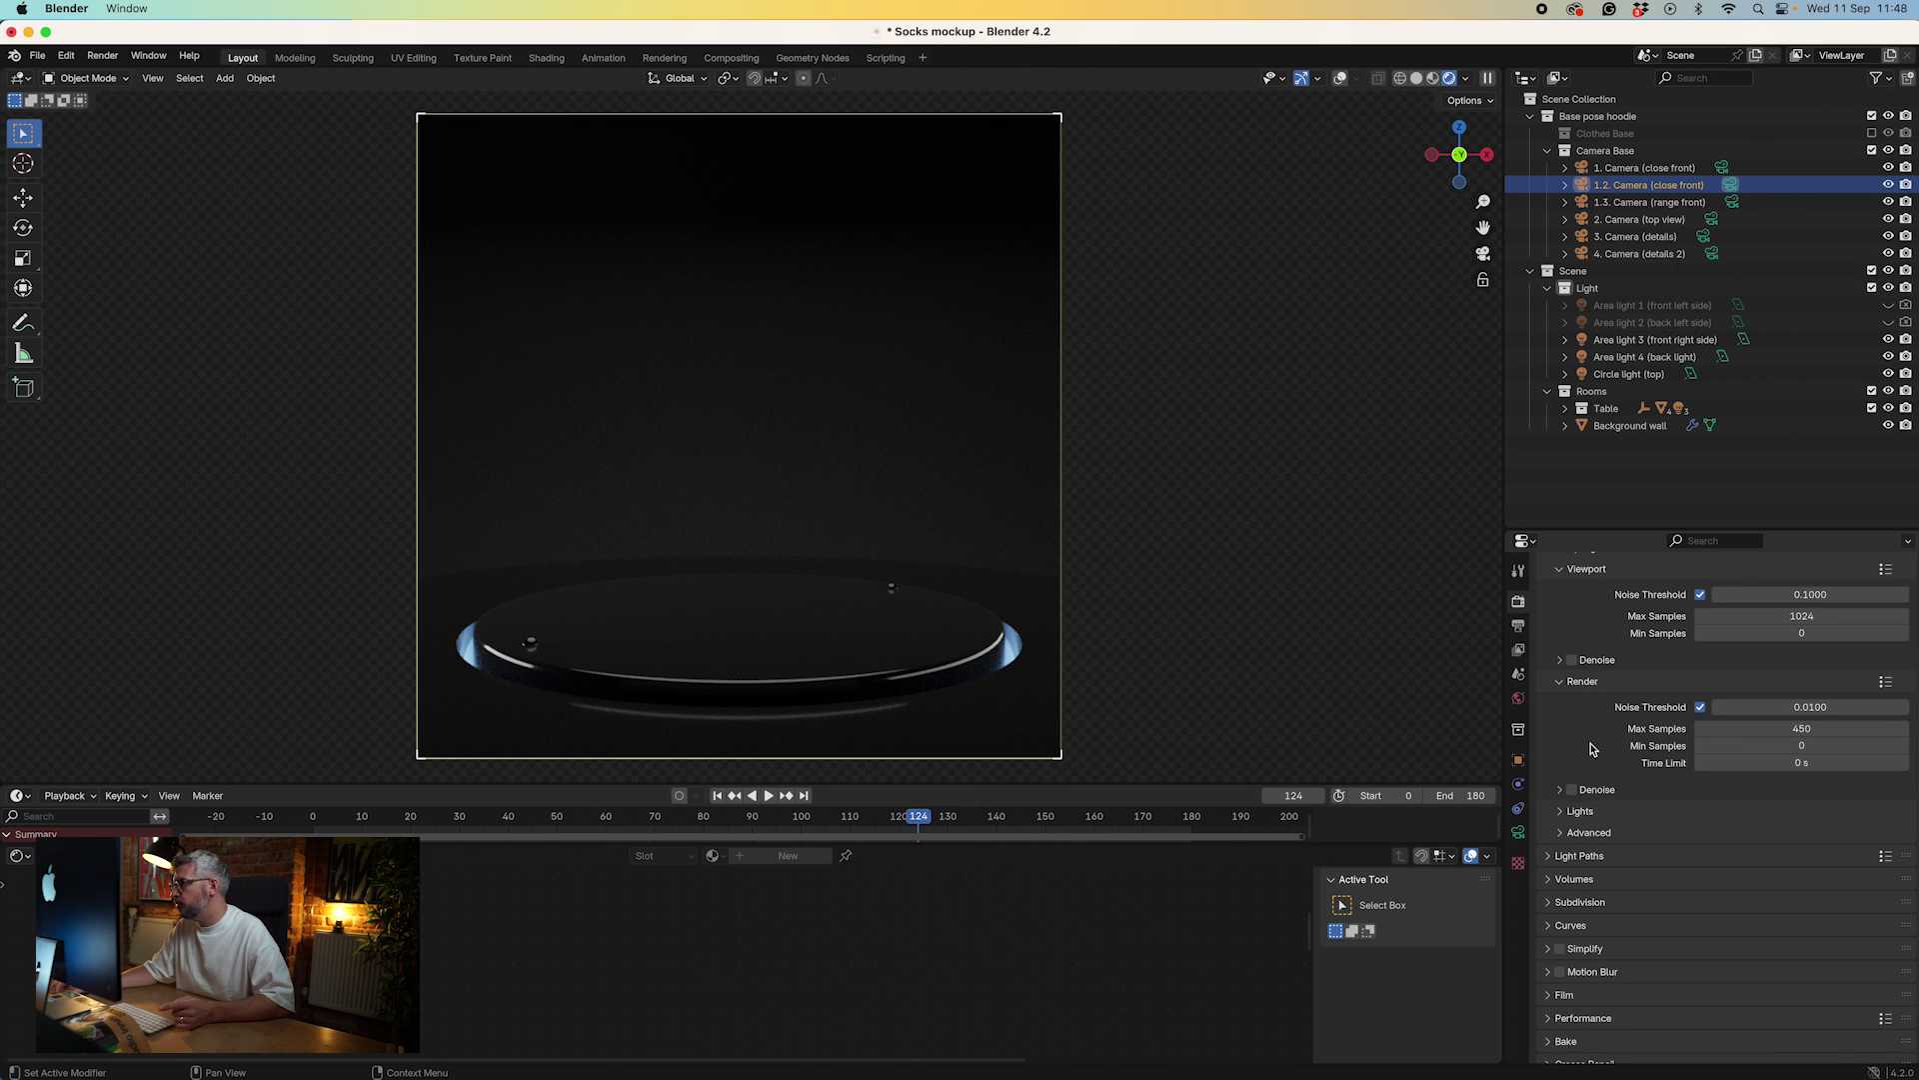
{"action": "left_click", "coordinate": [1832, 729]}
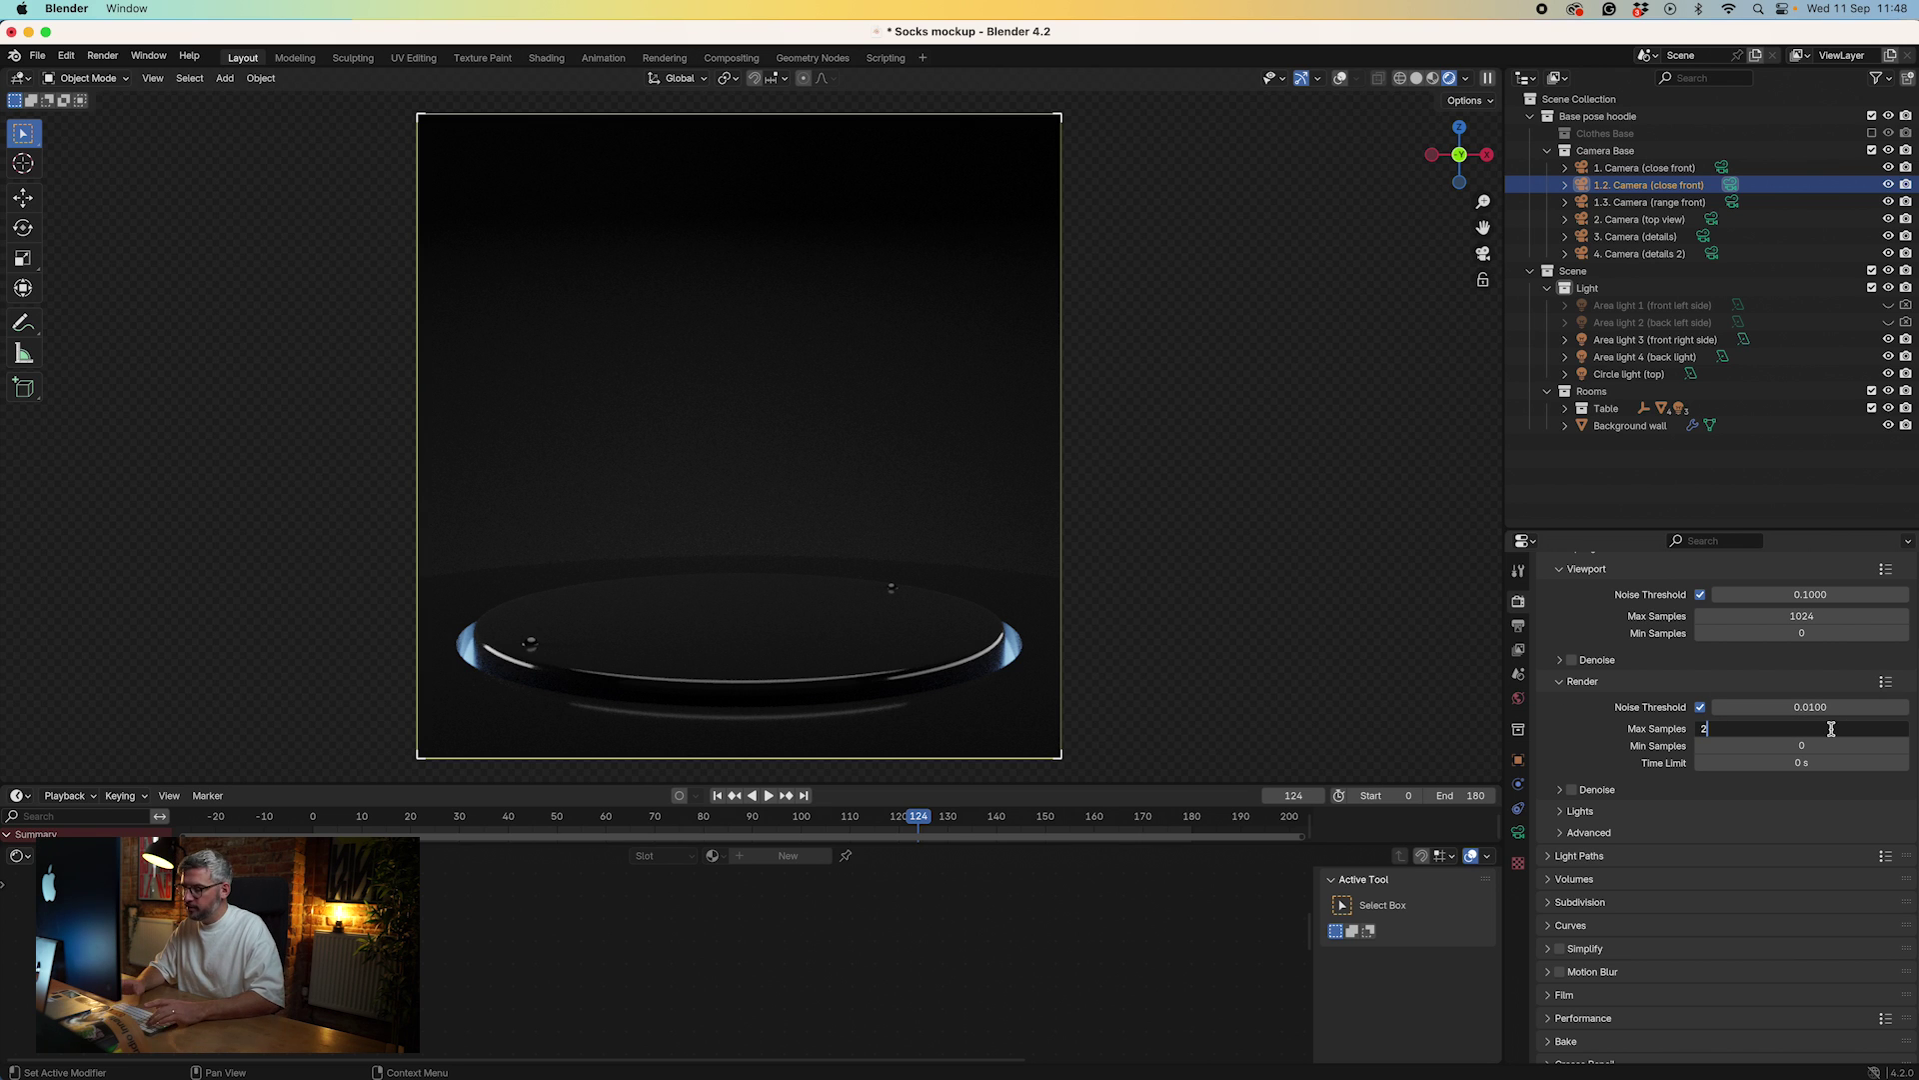
{"action": "key", "text": "Tab"}
{"action": "key", "text": "Return"}
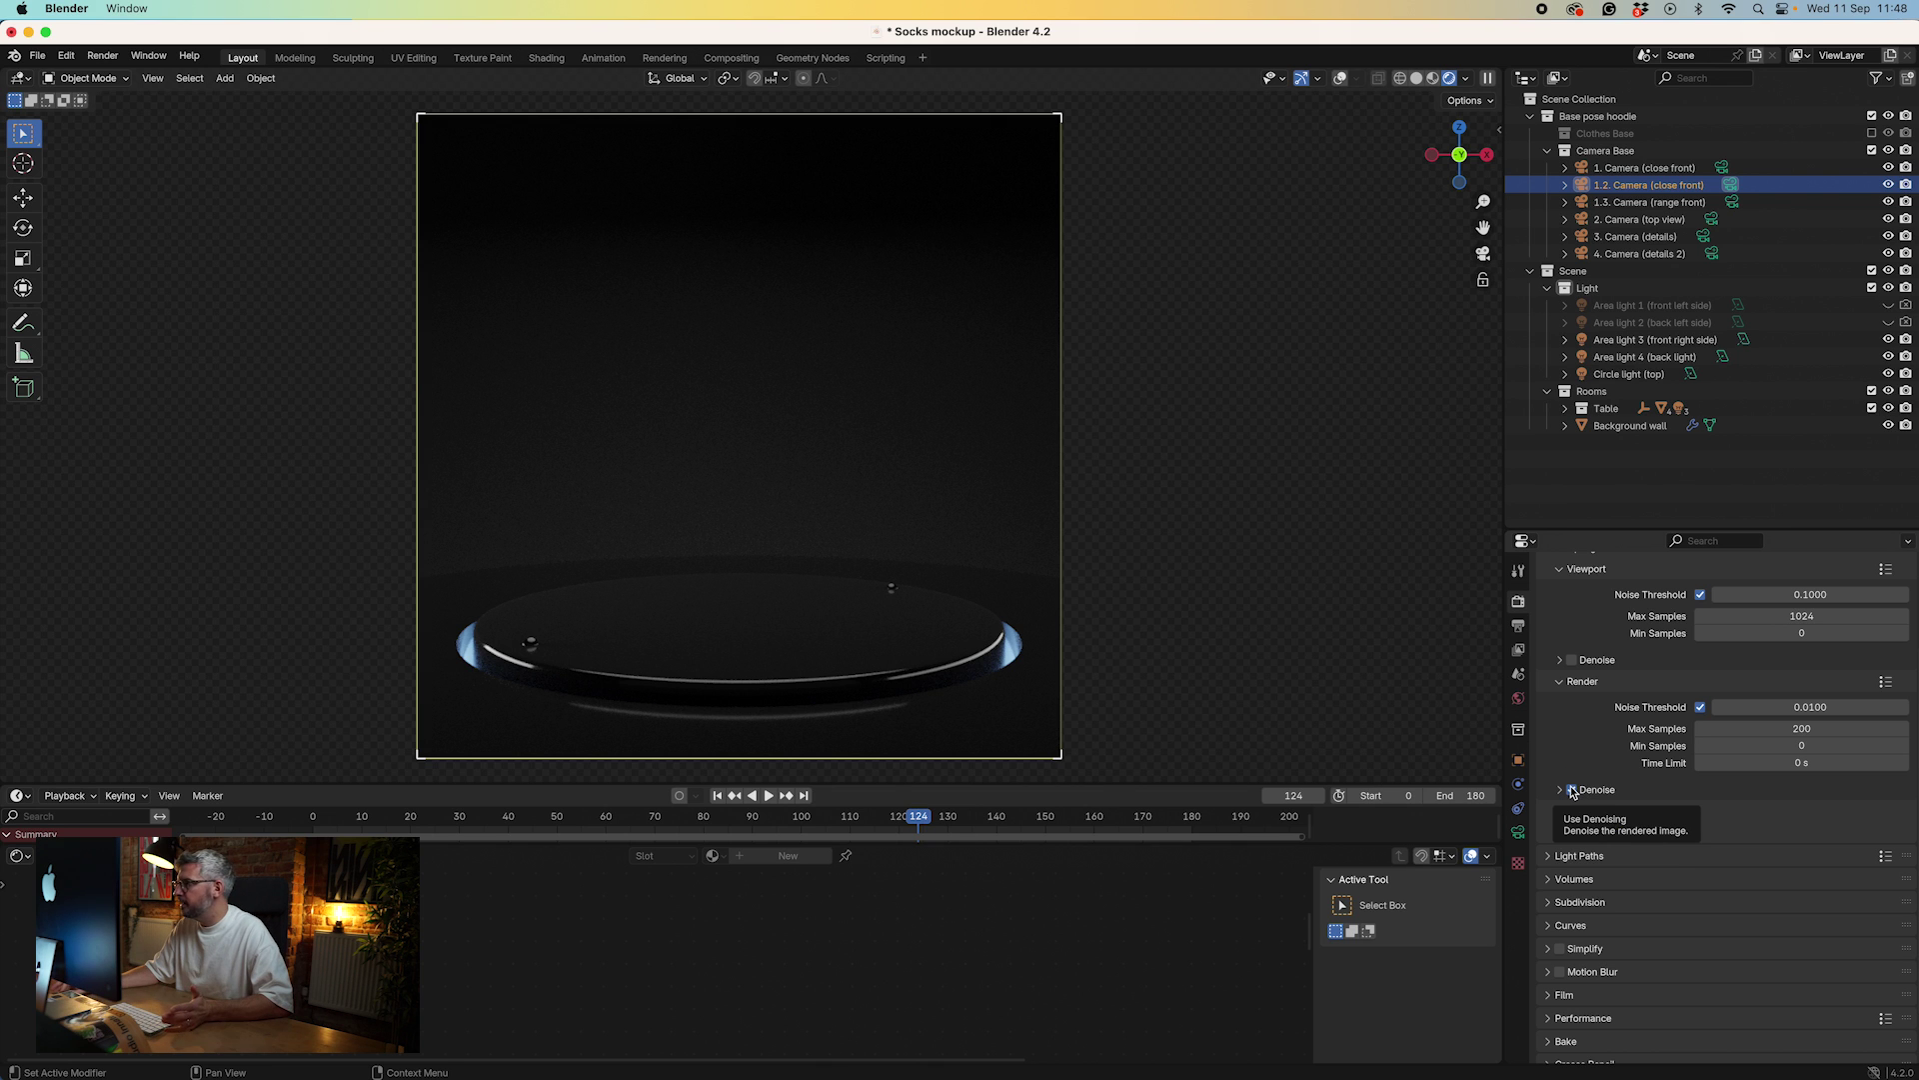
{"action": "left_click", "coordinate": [1573, 791]}
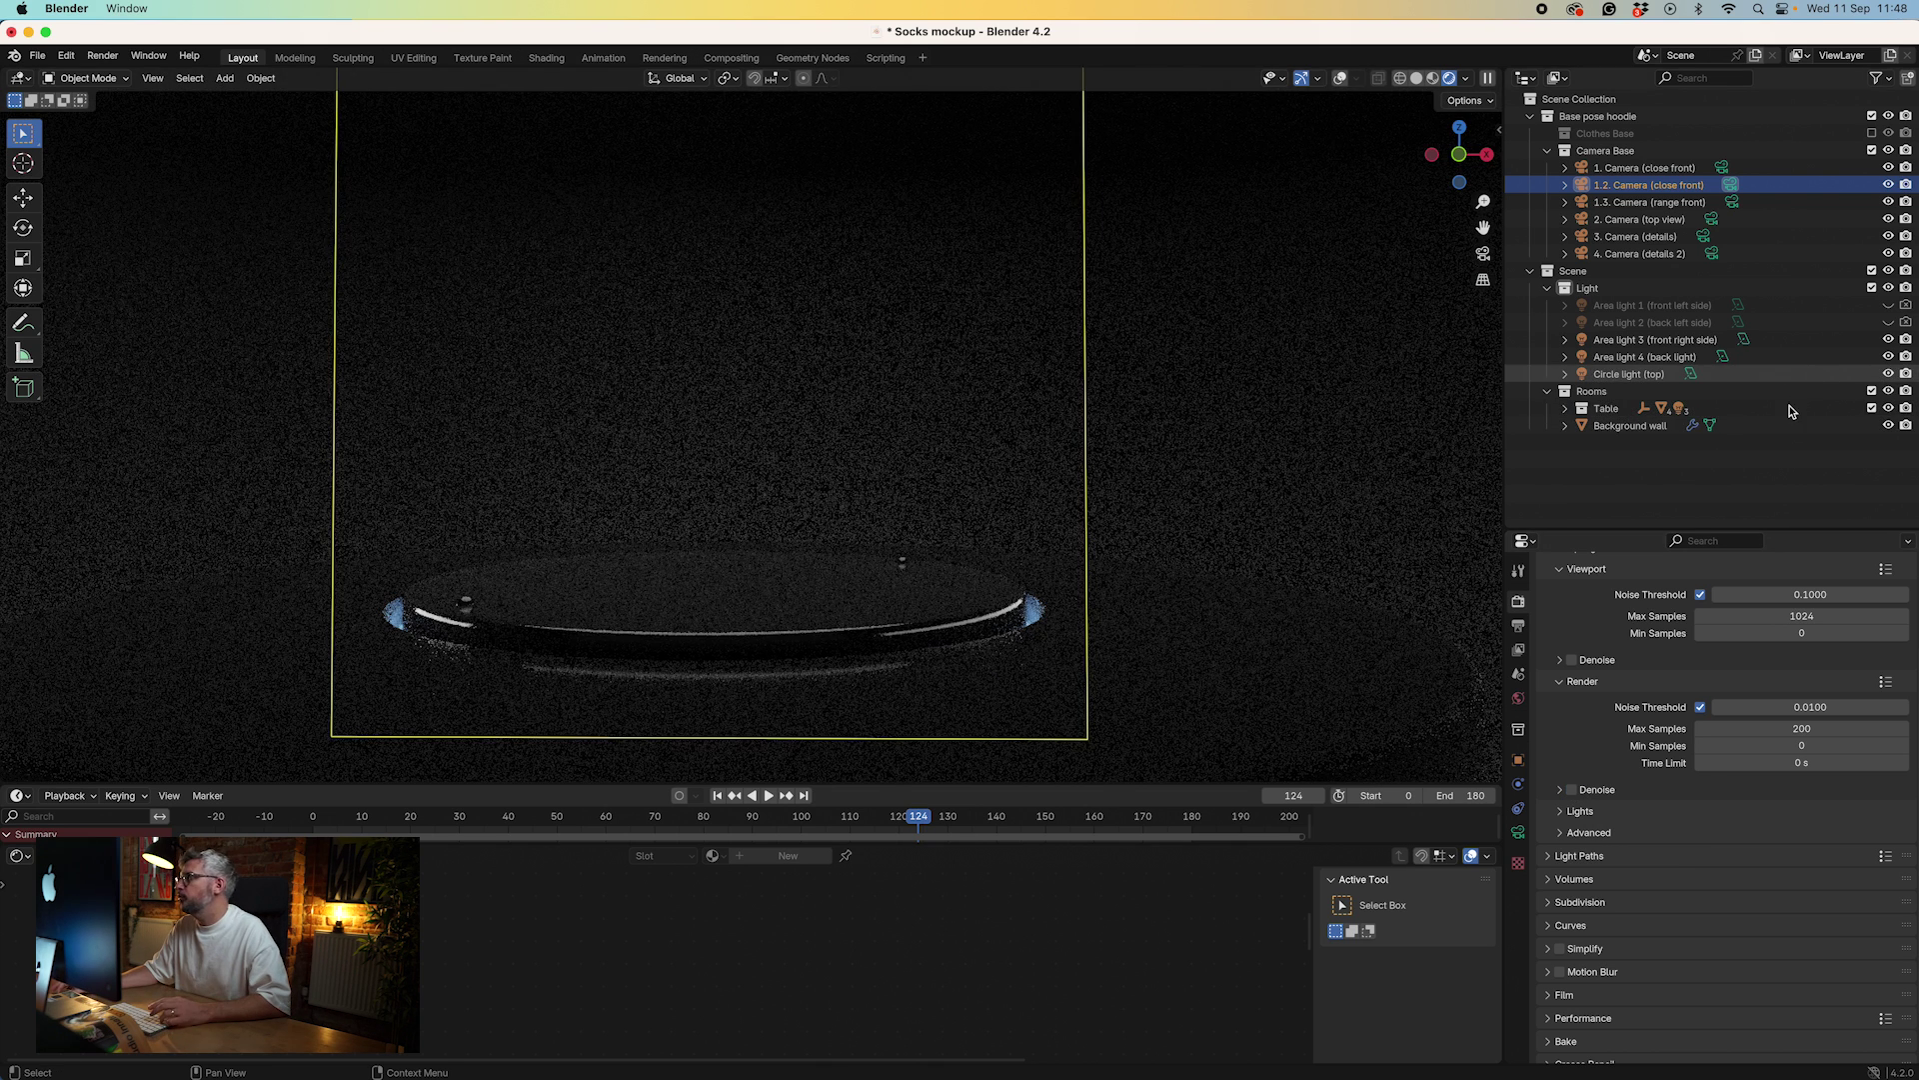
- Render the frame, save it to the Desktop as 'back left side', and exclude Rooms
{"action": "left_click", "coordinate": [103, 56]}
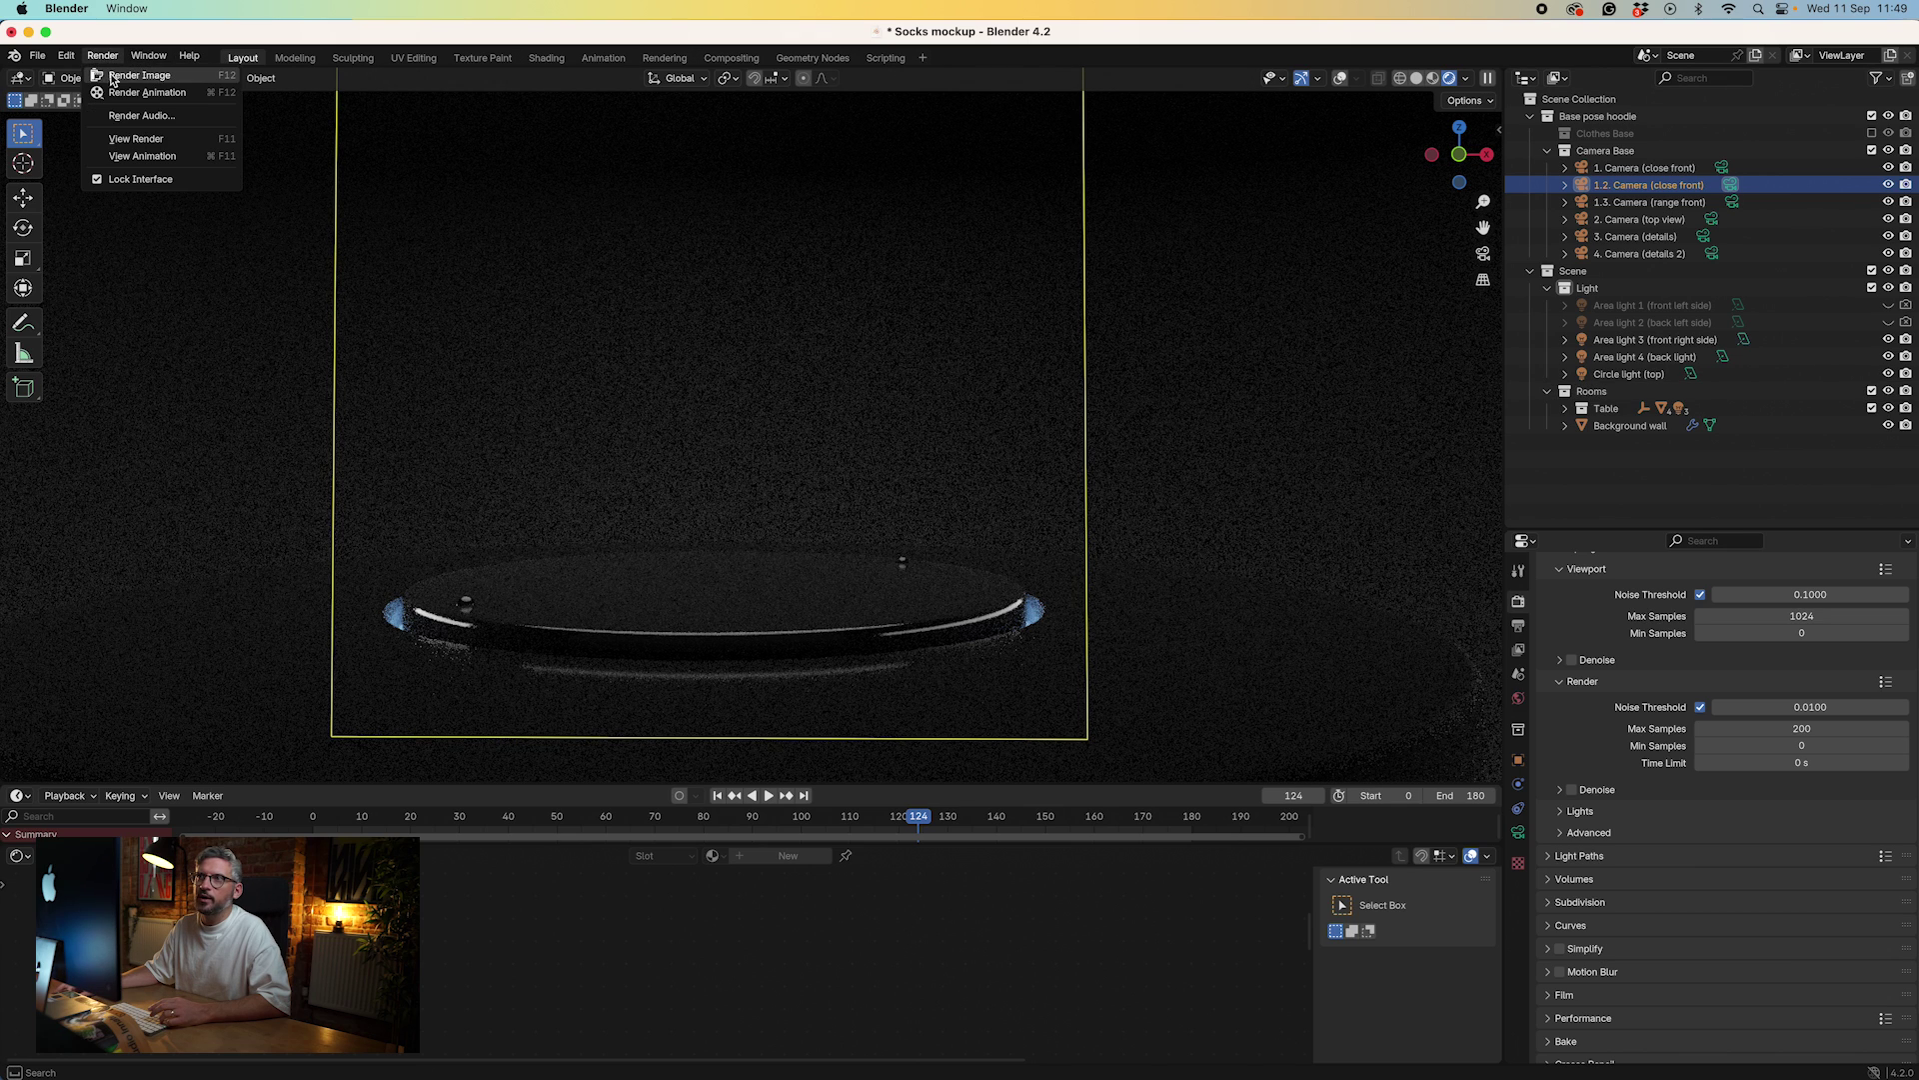
{"action": "left_click", "coordinate": [116, 76]}
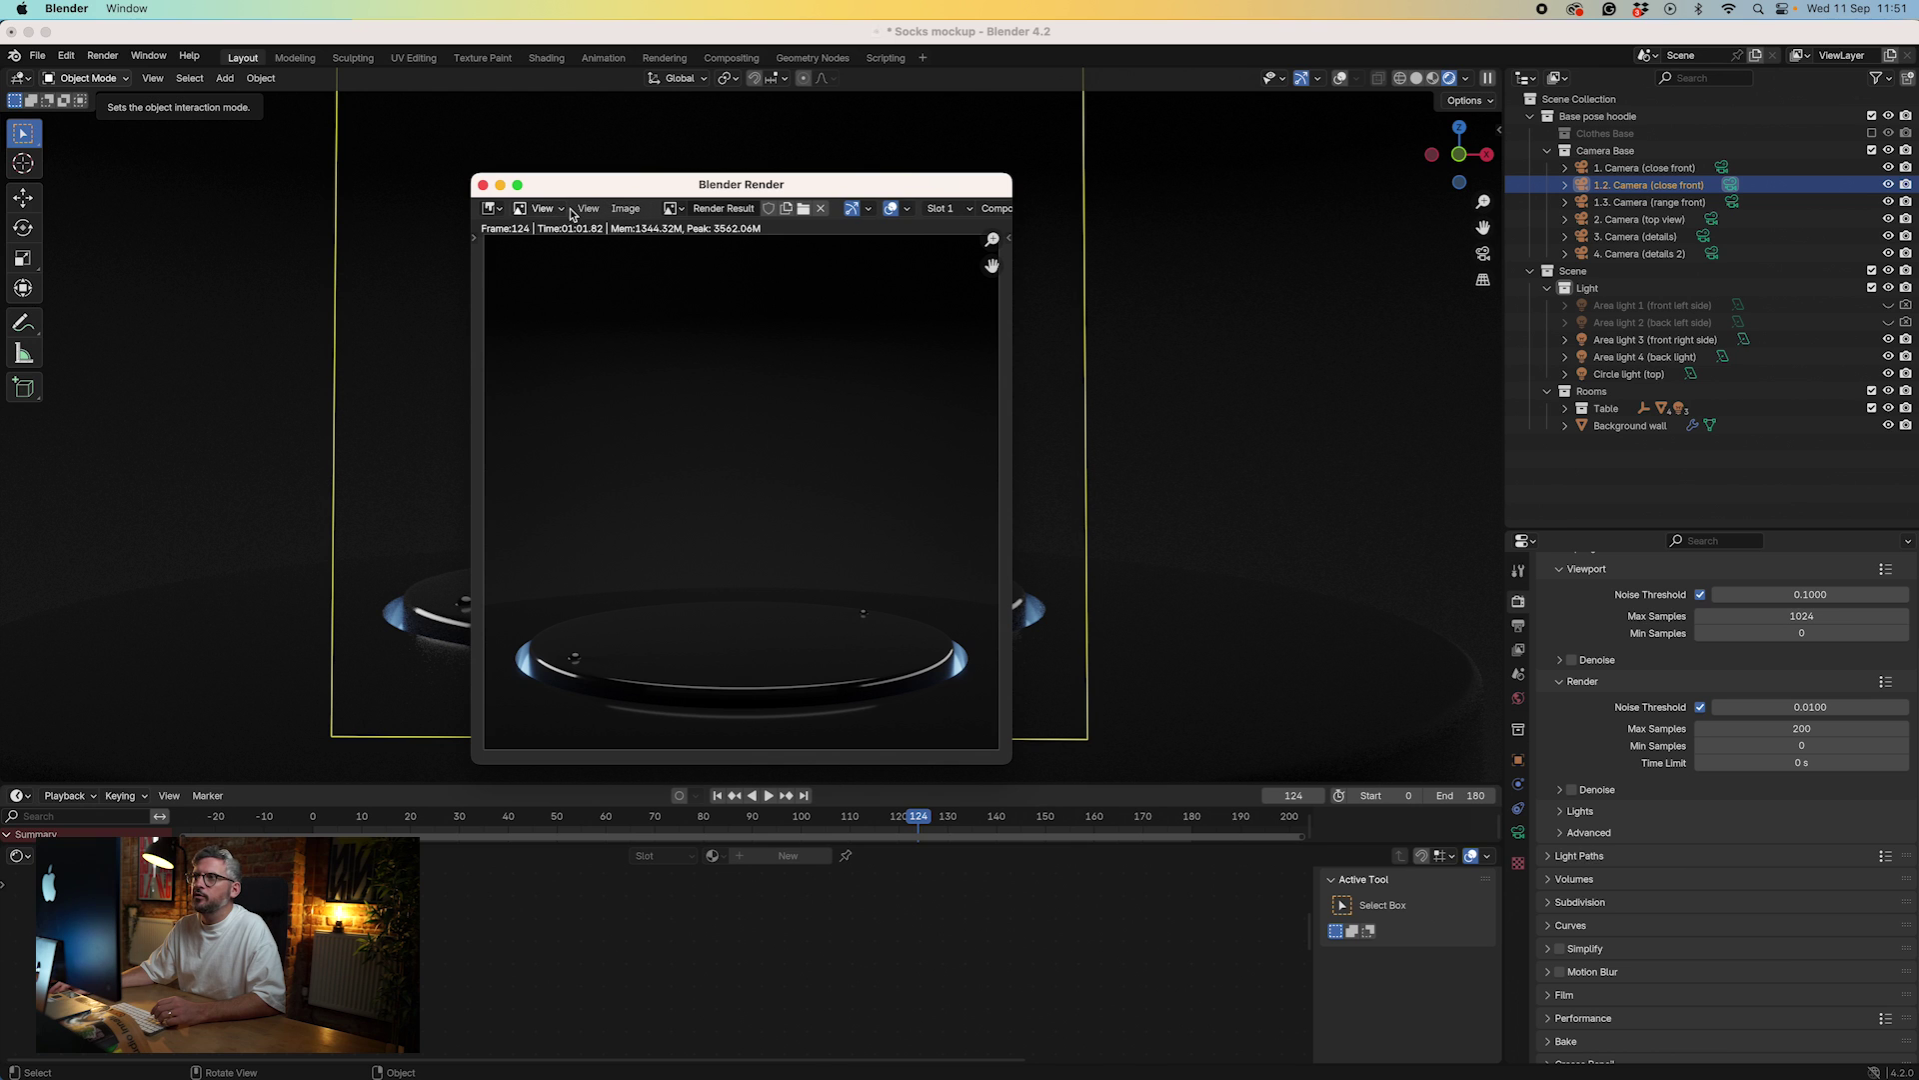
{"action": "left_click", "coordinate": [625, 208]}
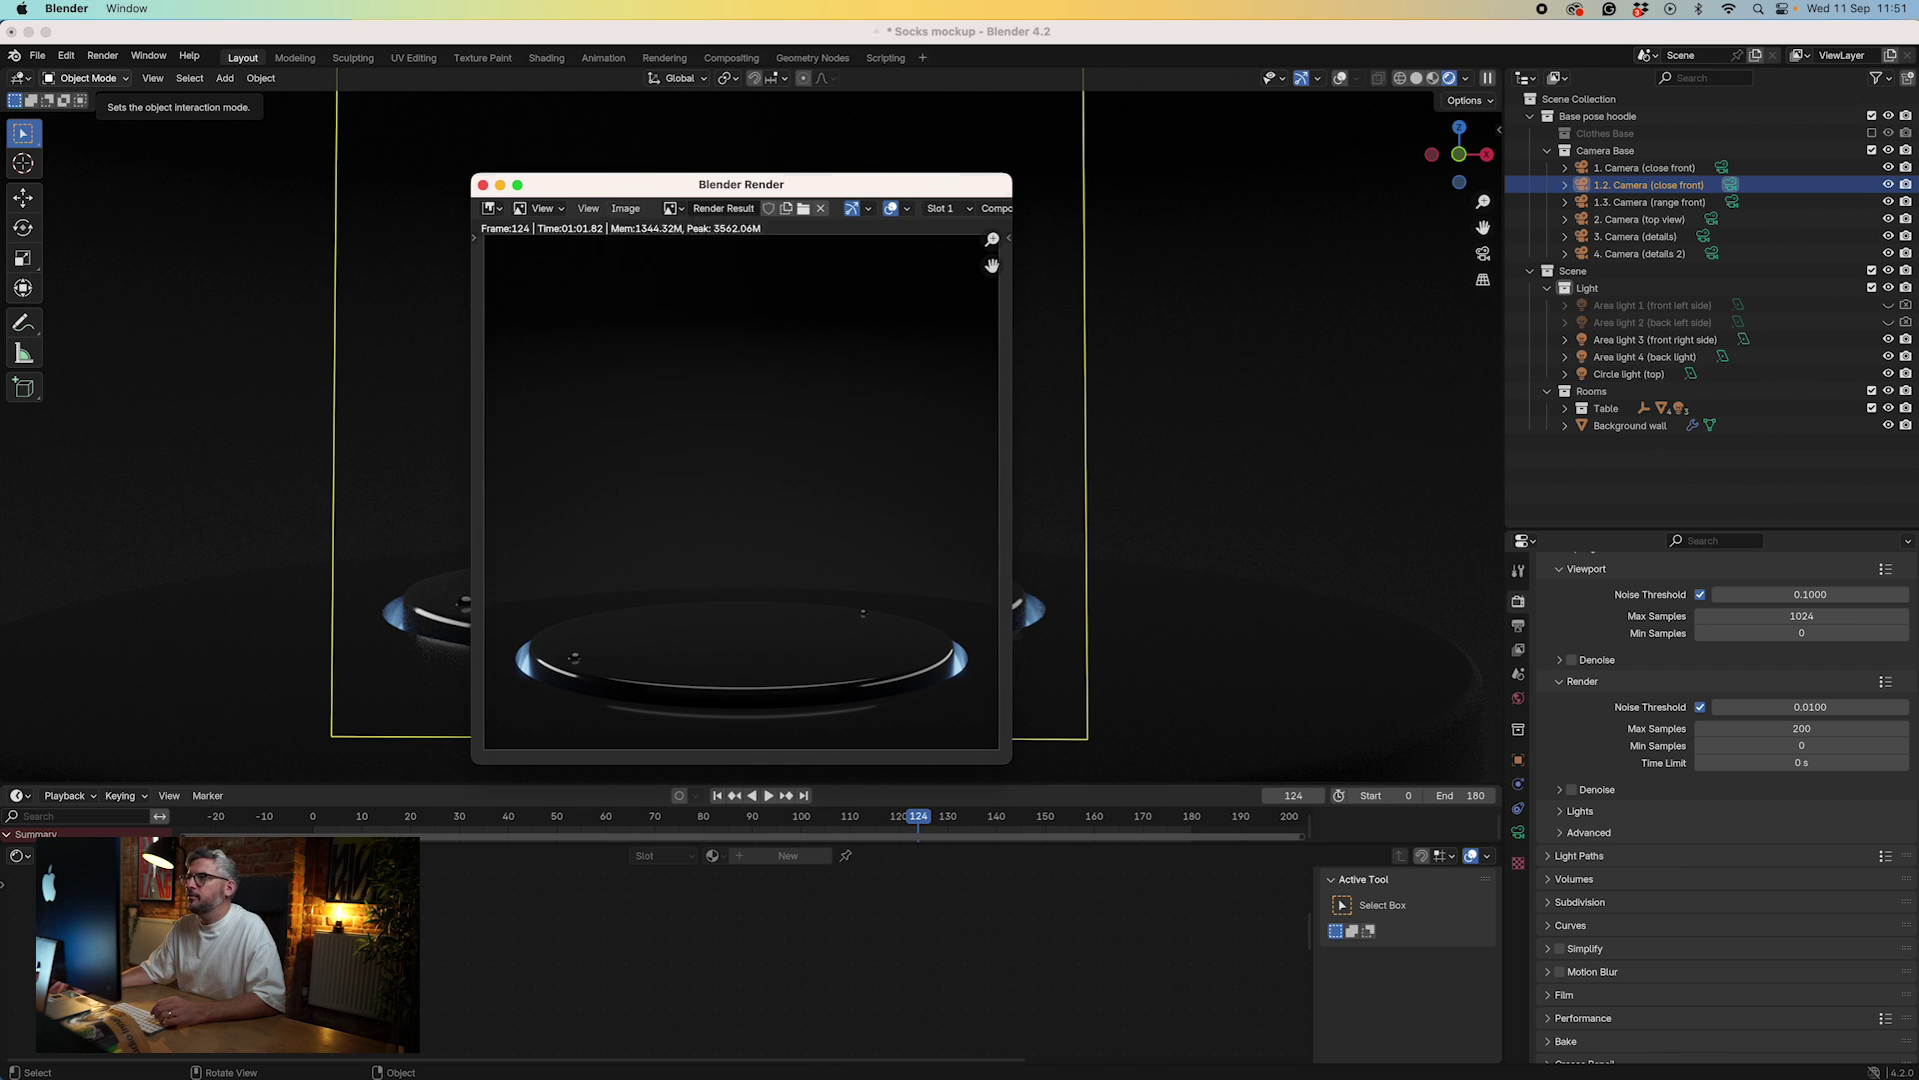
{"action": "left_click", "coordinate": [688, 322]}
{"action": "left_click", "coordinate": [571, 351]}
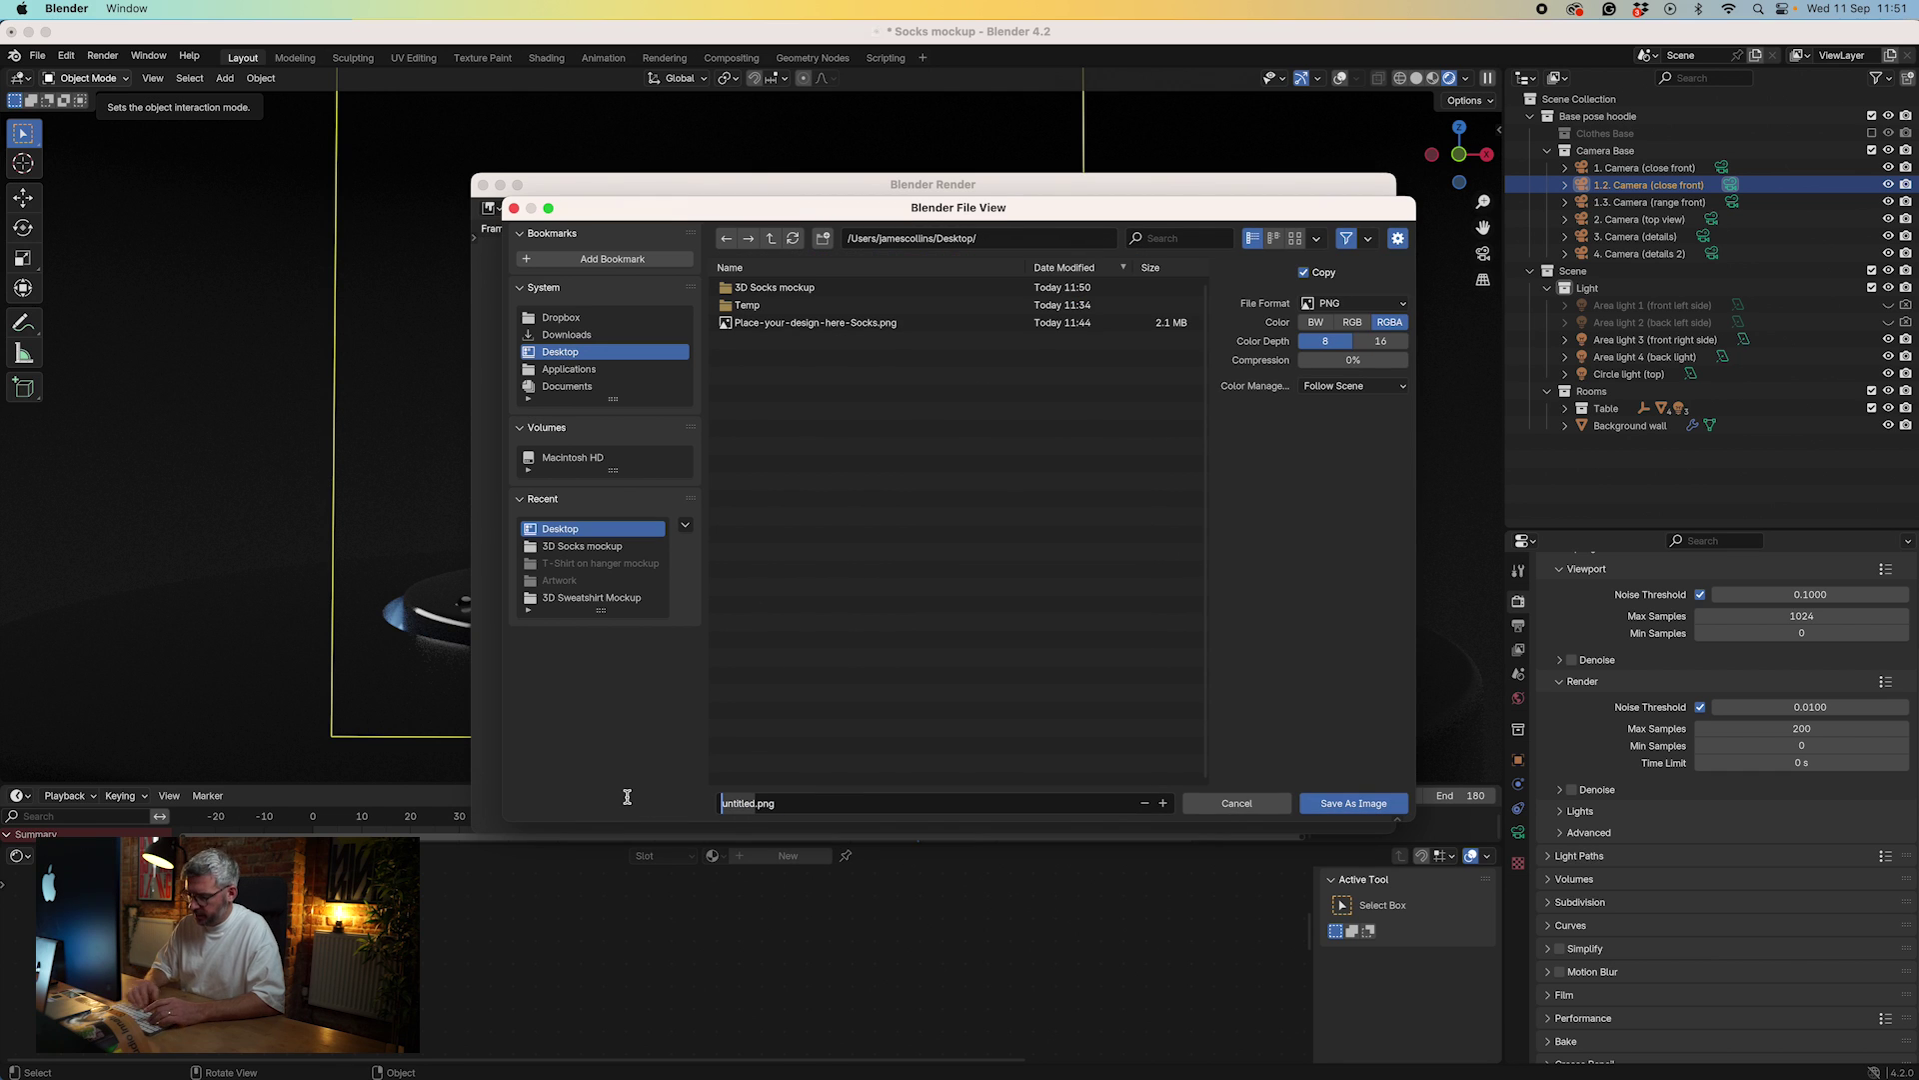
{"action": "type", "text": "back left side"}
{"action": "key", "text": "Return"}
{"action": "left_click", "coordinate": [1872, 392]}
- Re-include the Clothes Base collection and select the Socks model
{"action": "left_click", "coordinate": [1599, 133]}
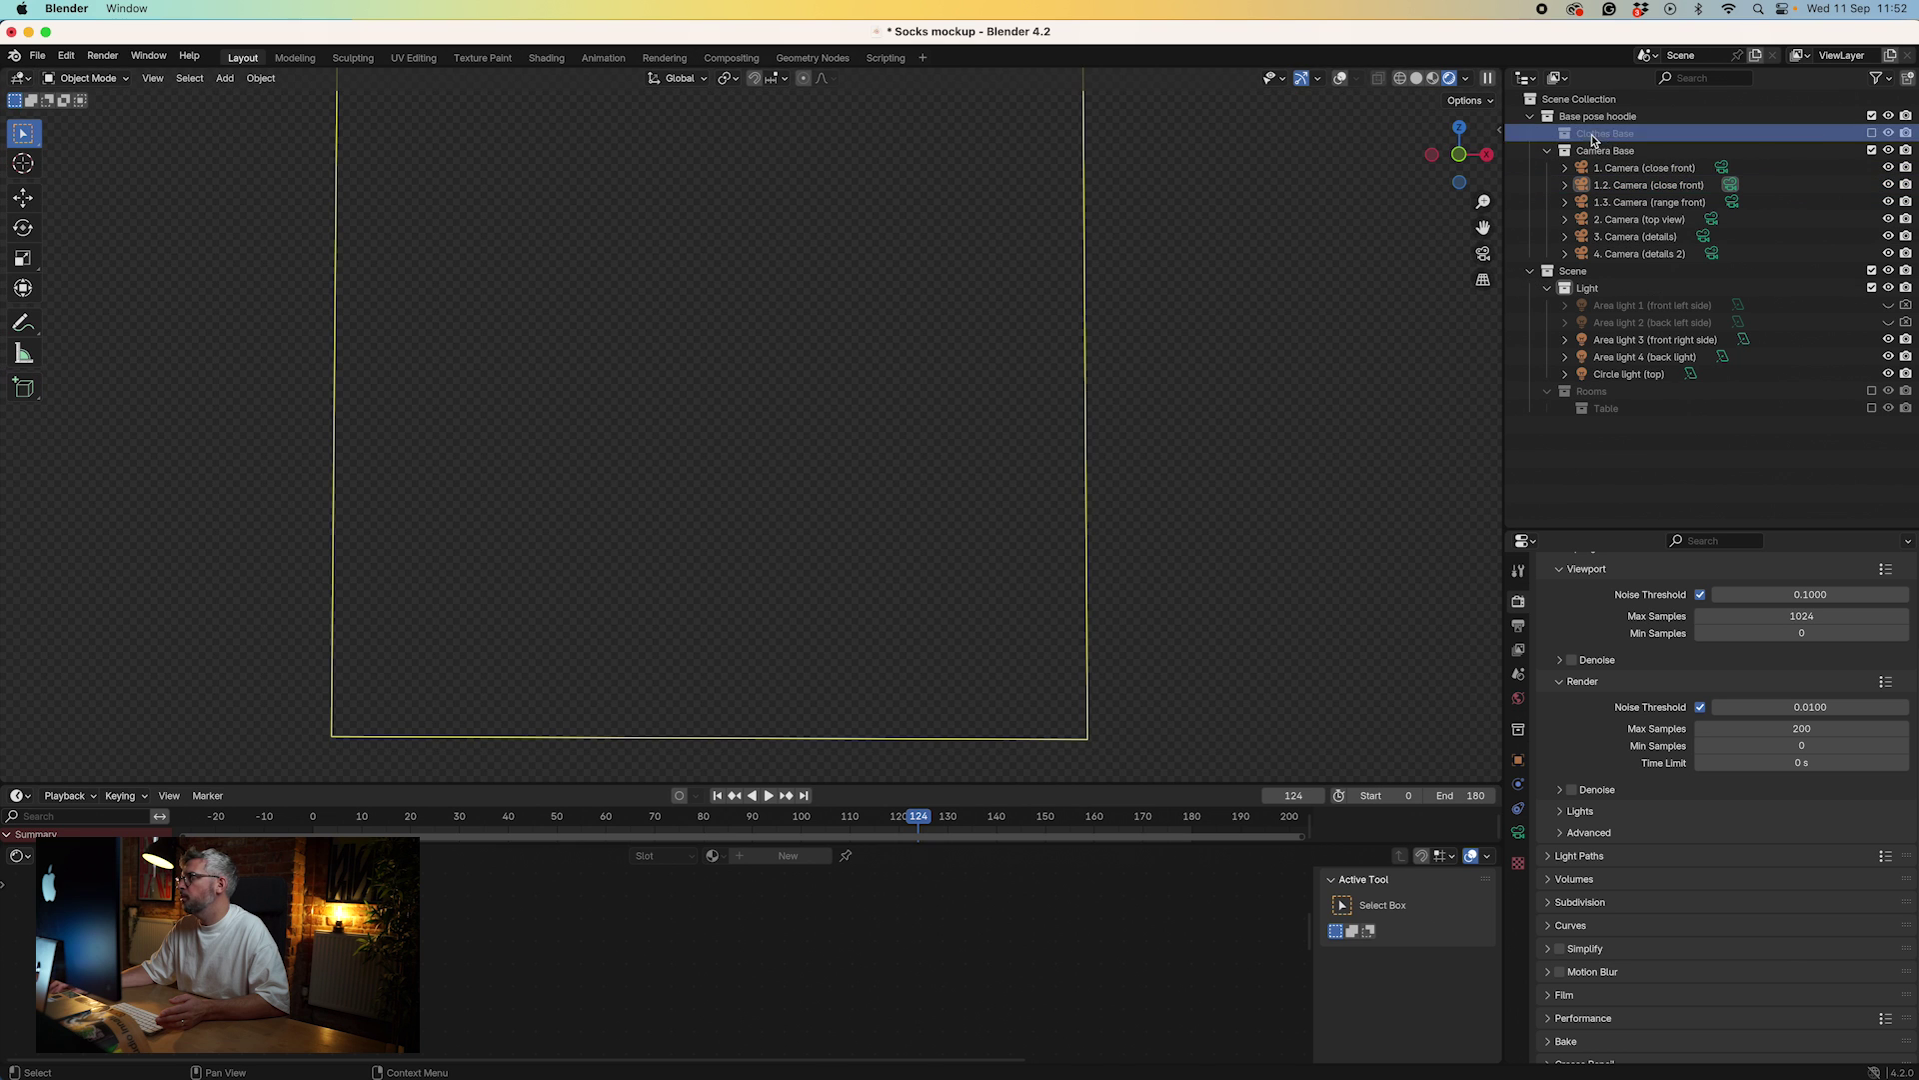
{"action": "left_click", "coordinate": [1871, 133]}
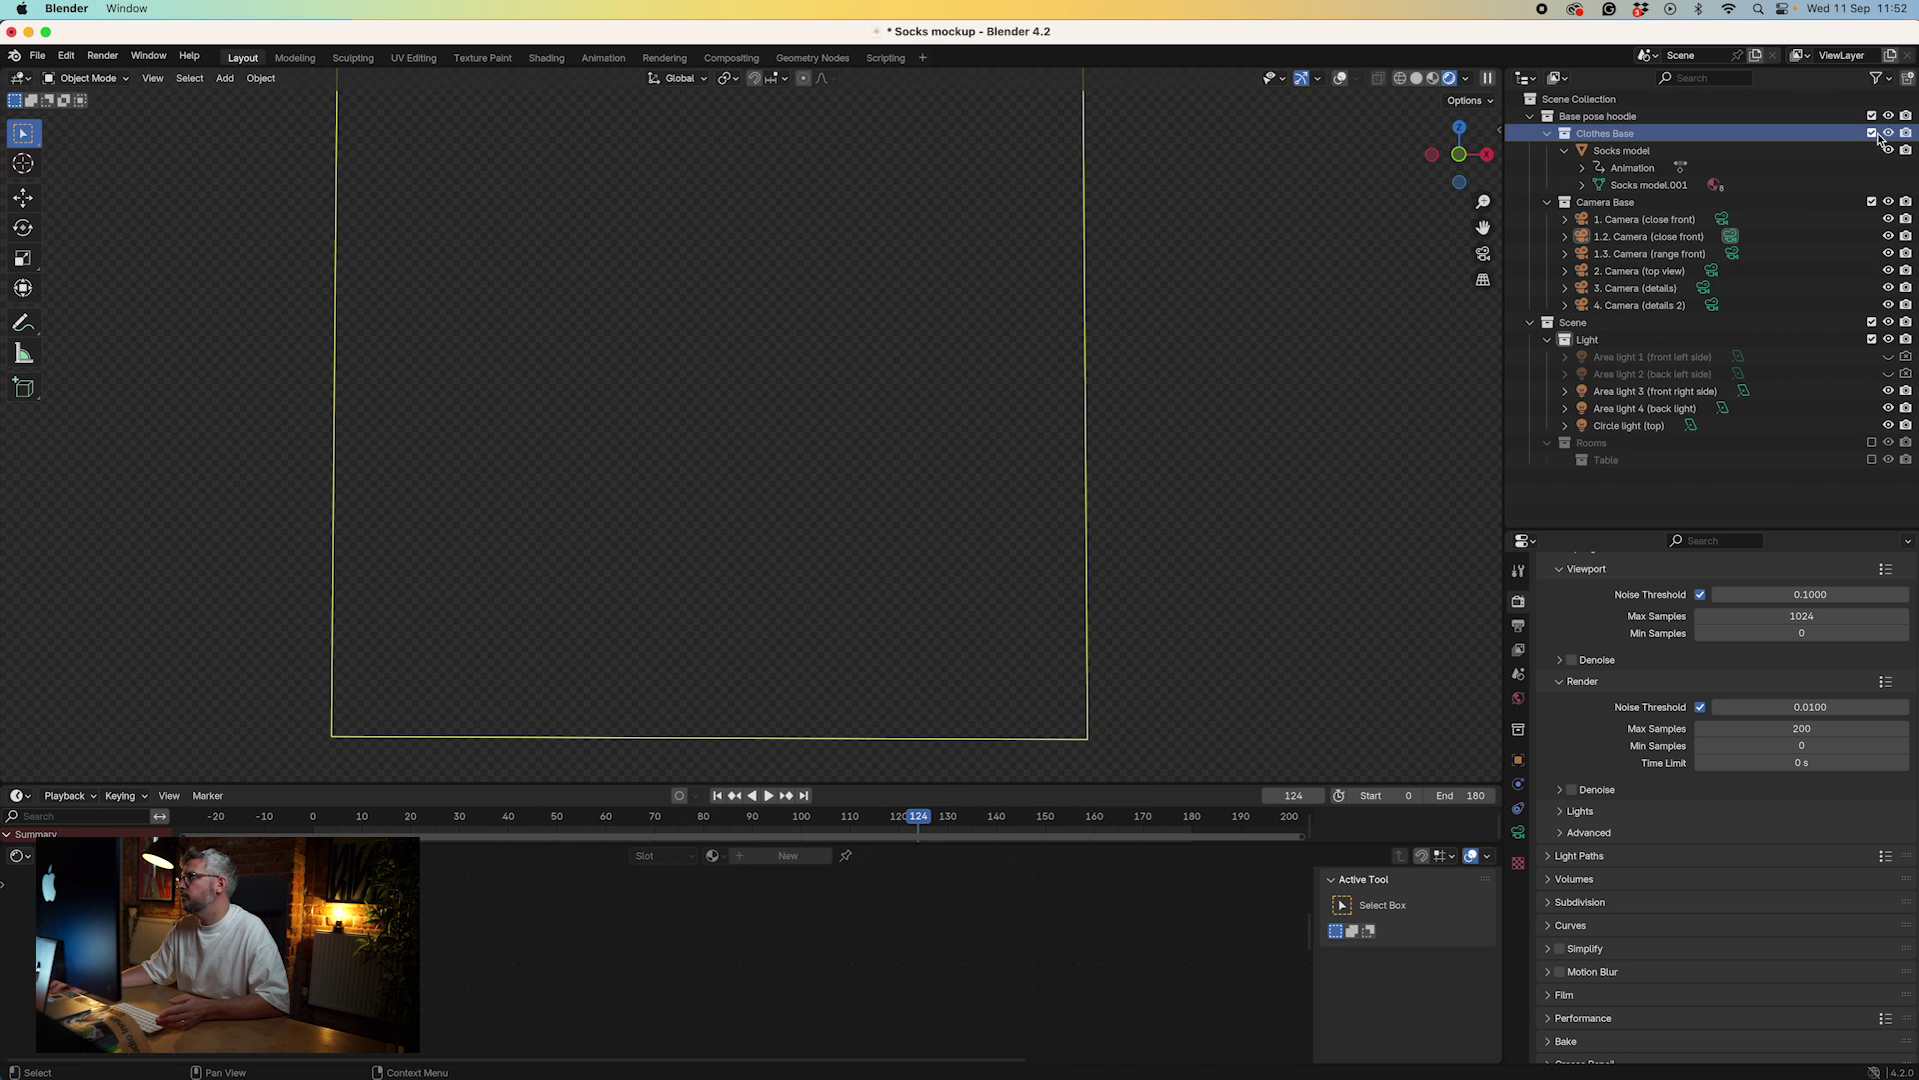
{"action": "left_click", "coordinate": [1627, 152]}
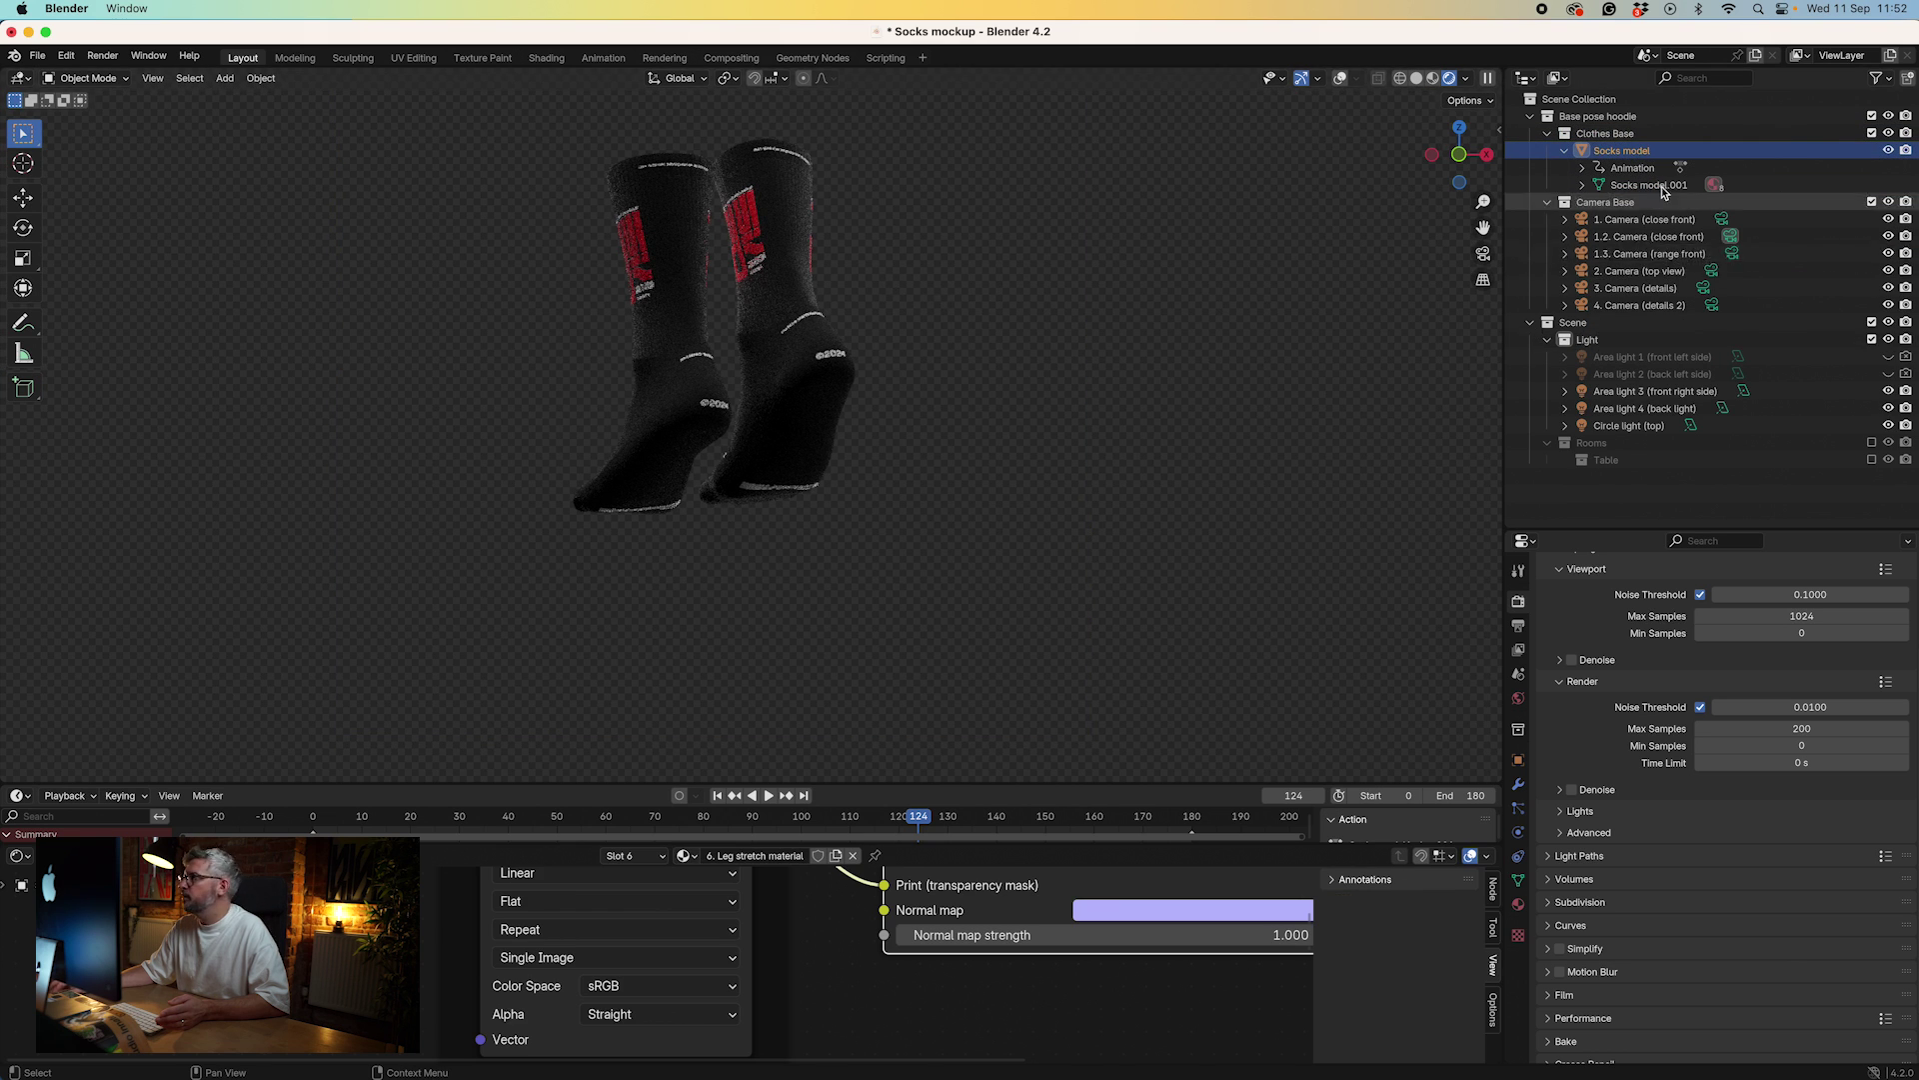
{"action": "left_click", "coordinate": [103, 57]}
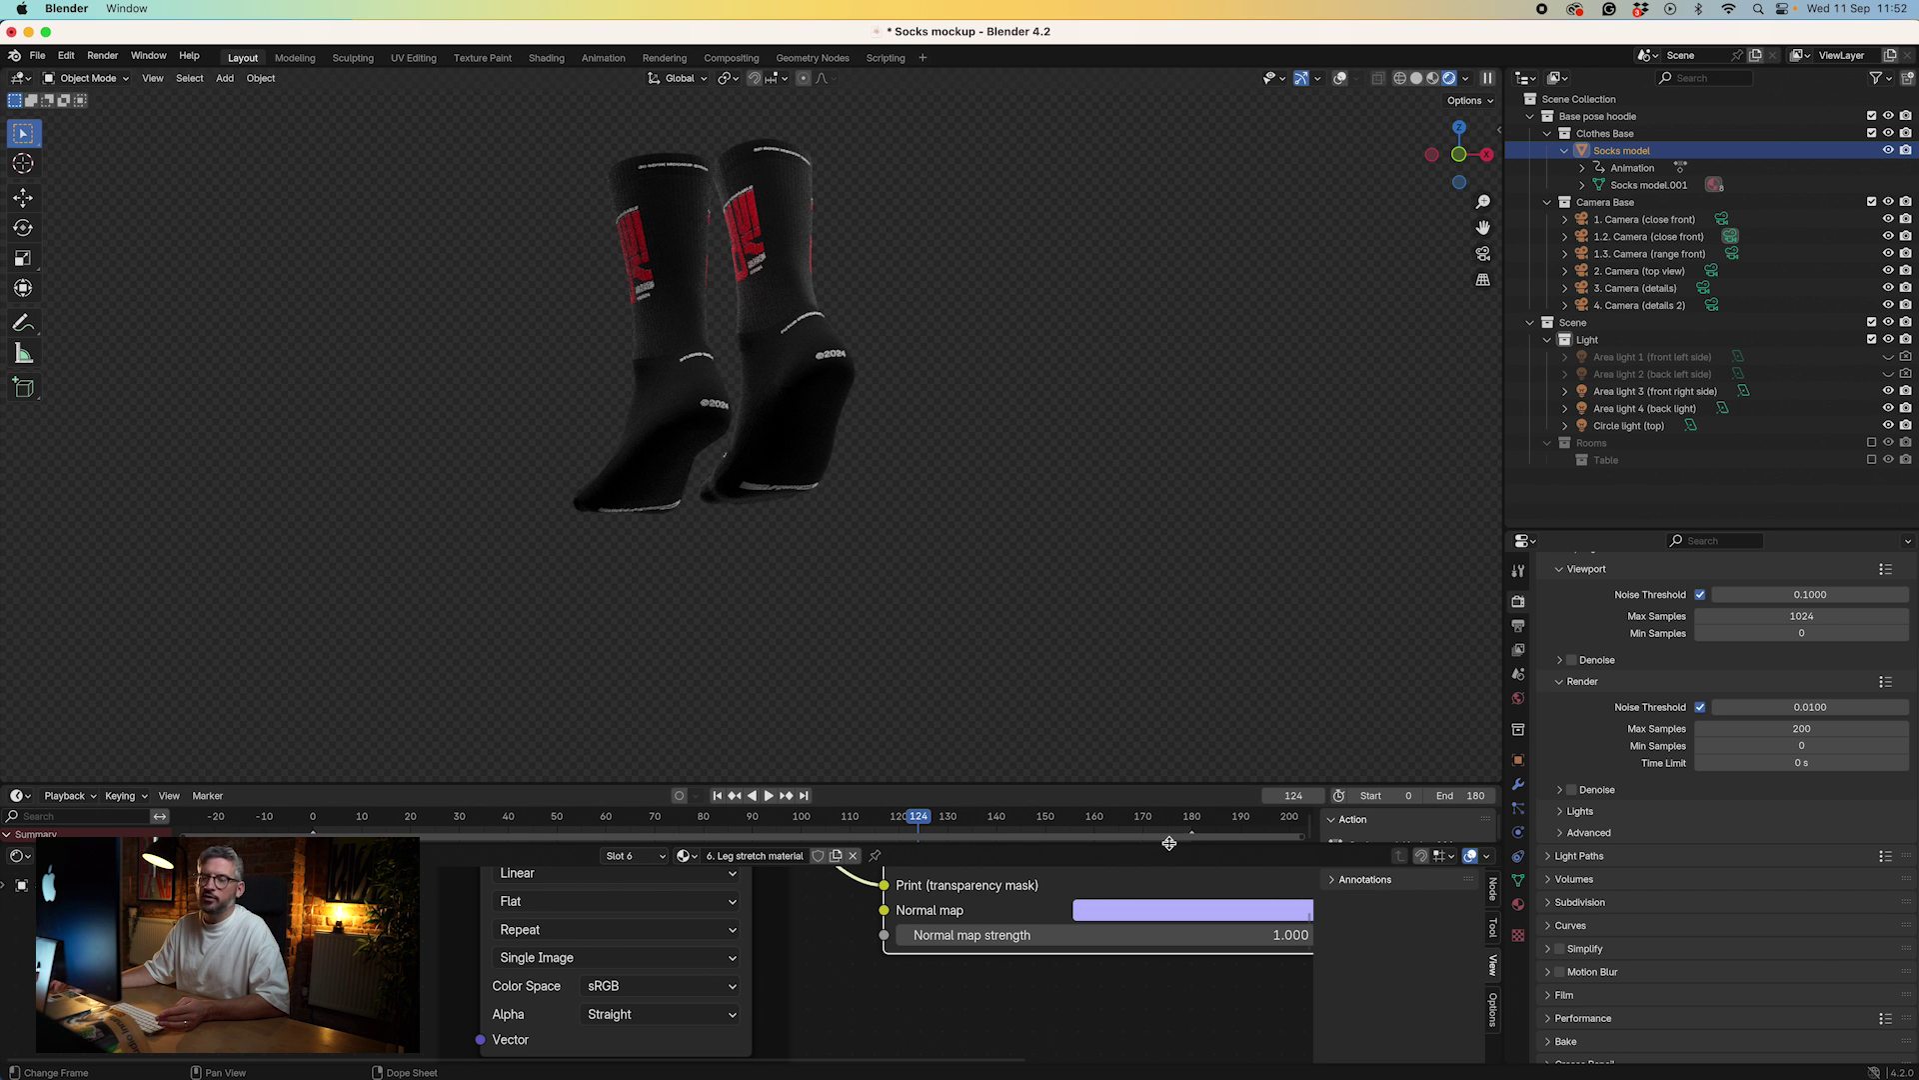
{"action": "mouse_move", "coordinate": [941, 1047]}
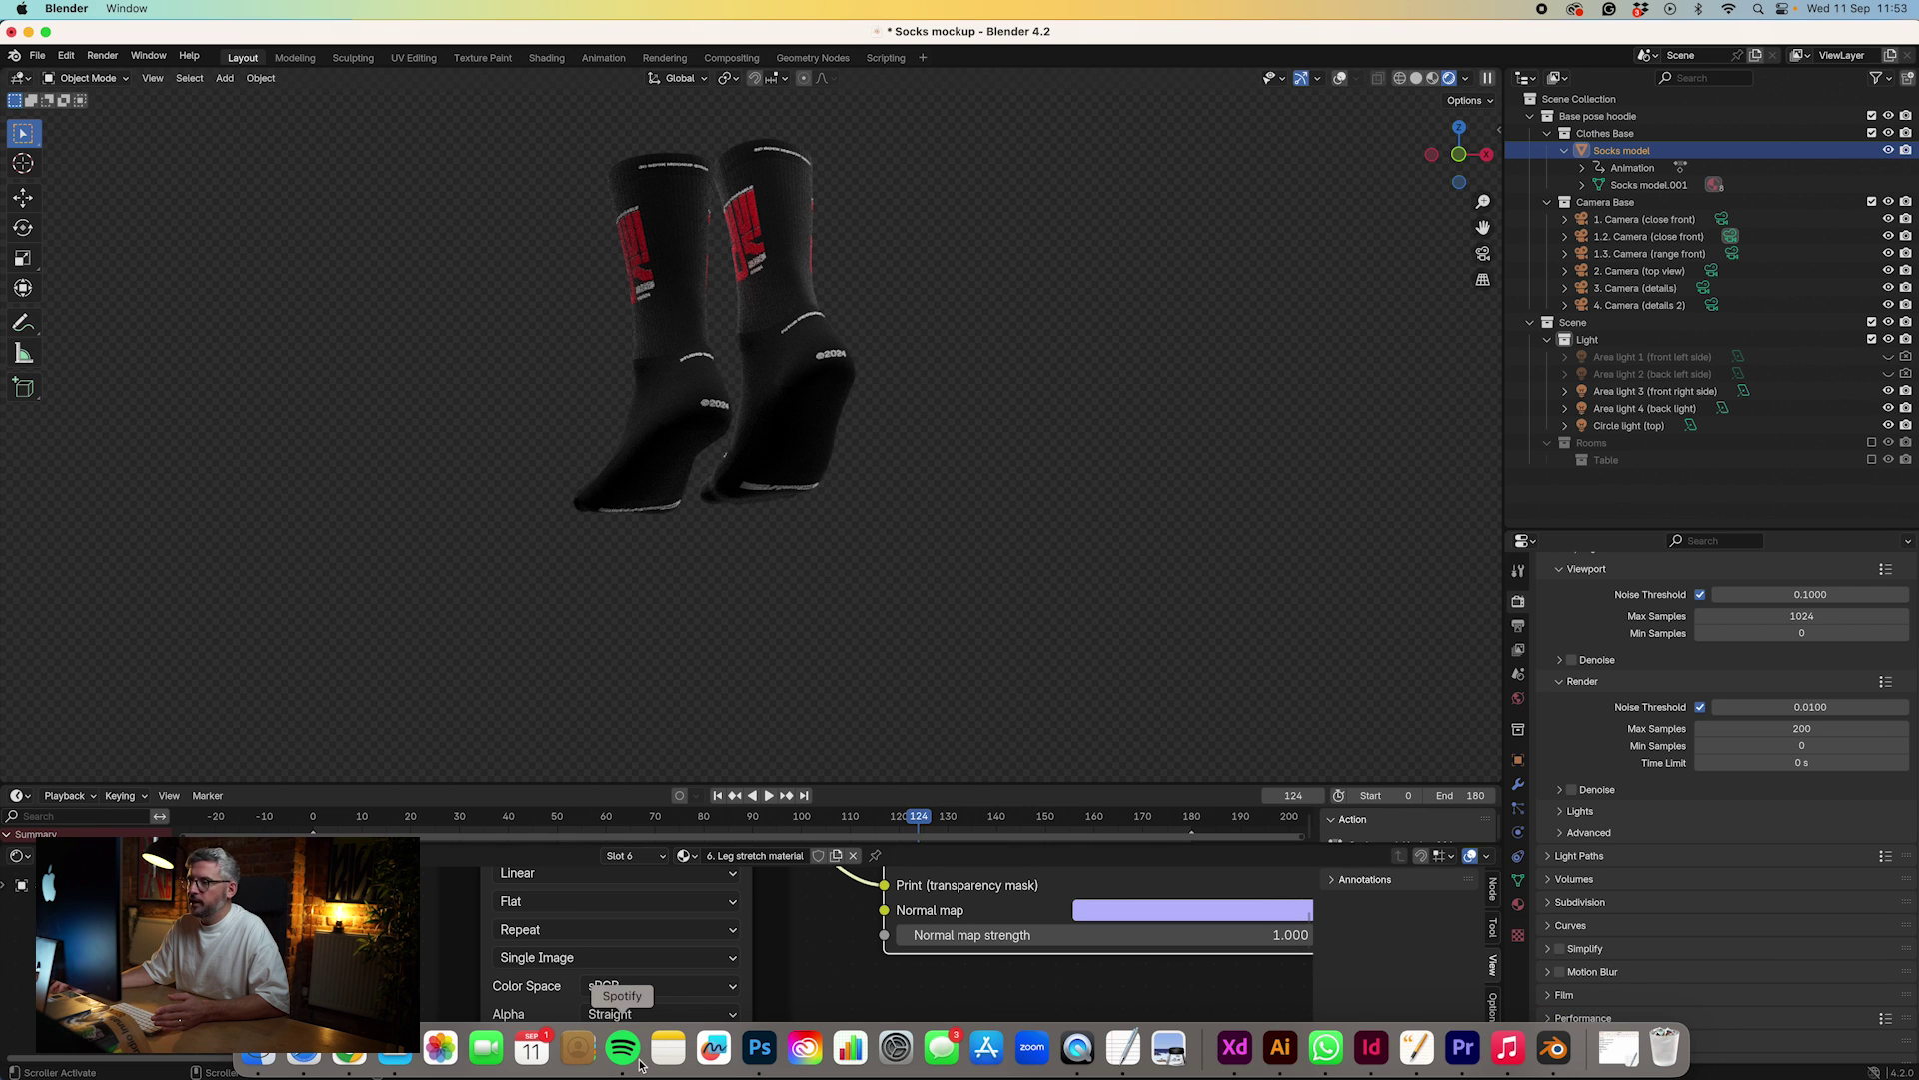
- Import the Transparent 360 frames from Image0000.png as one image sequence in Premiere Pro
{"action": "left_click", "coordinate": [1463, 1048]}
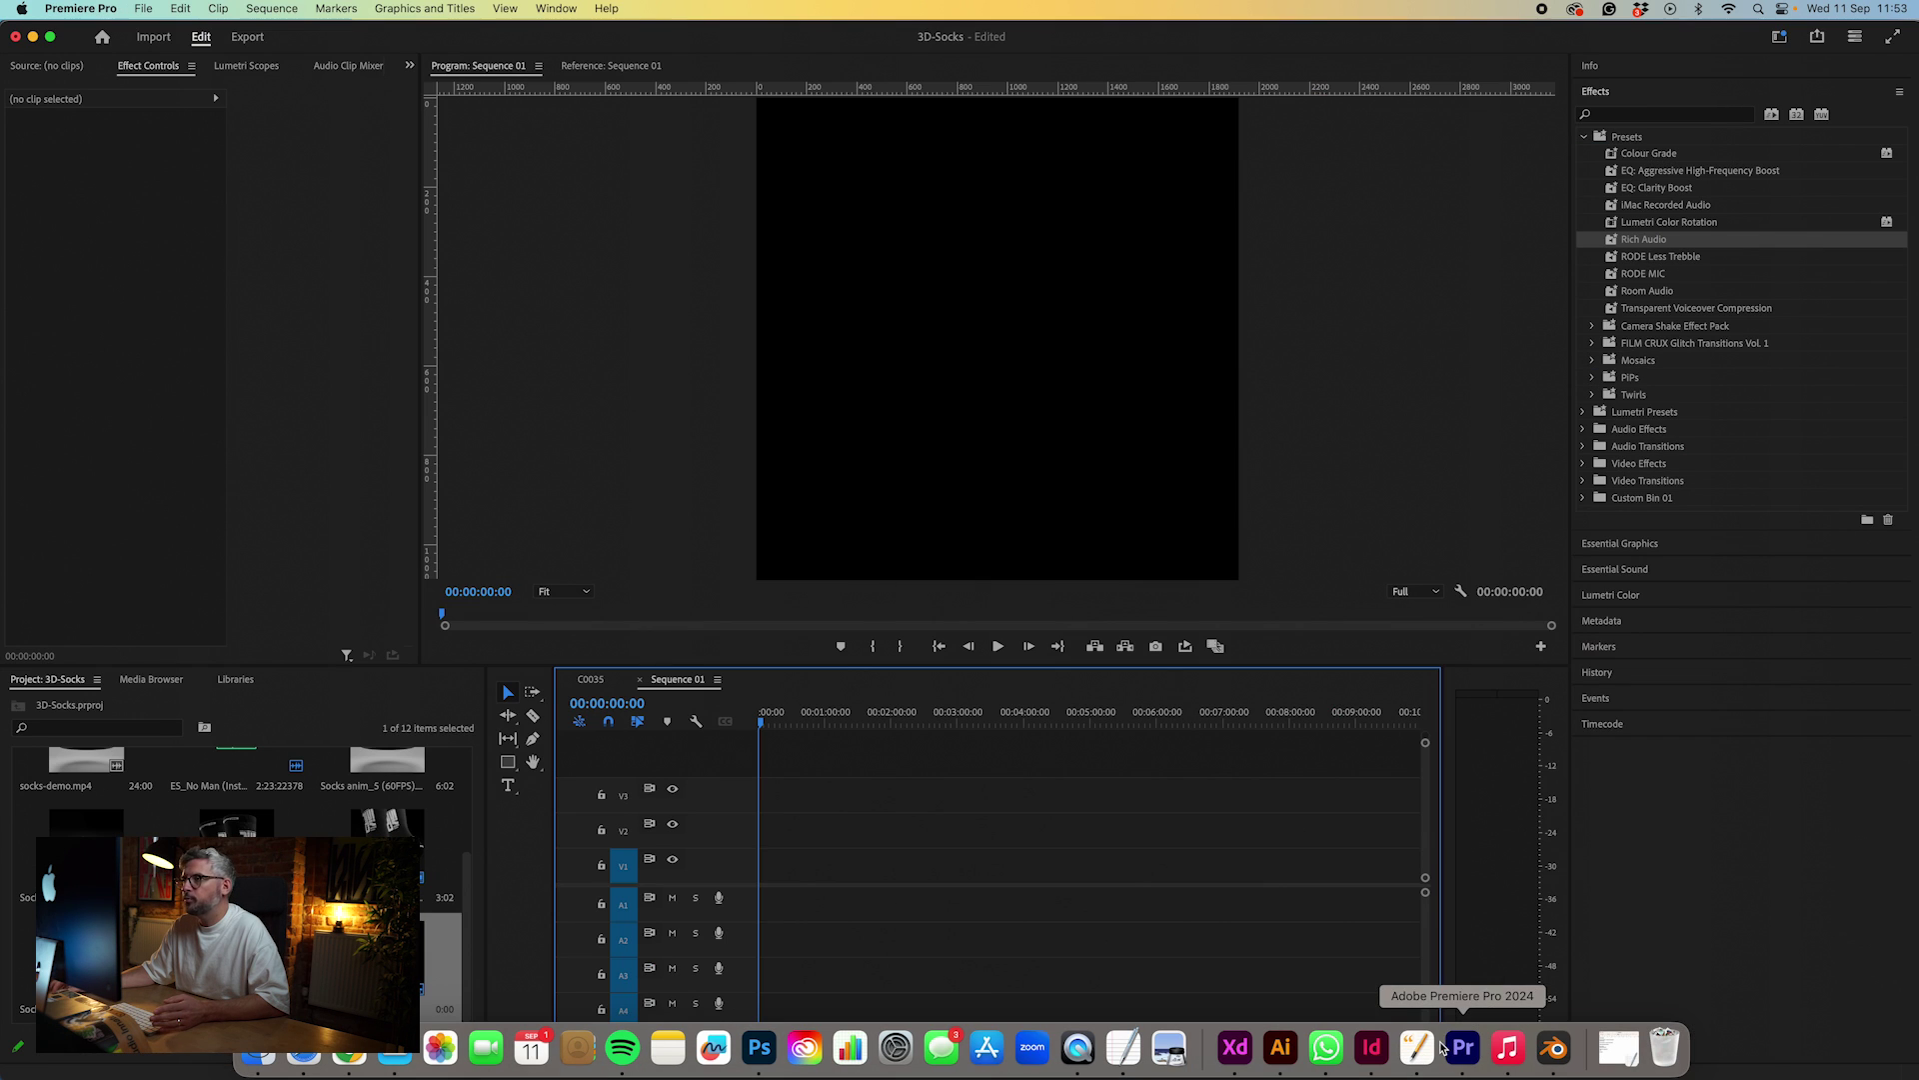
{"action": "left_click", "coordinate": [250, 960]}
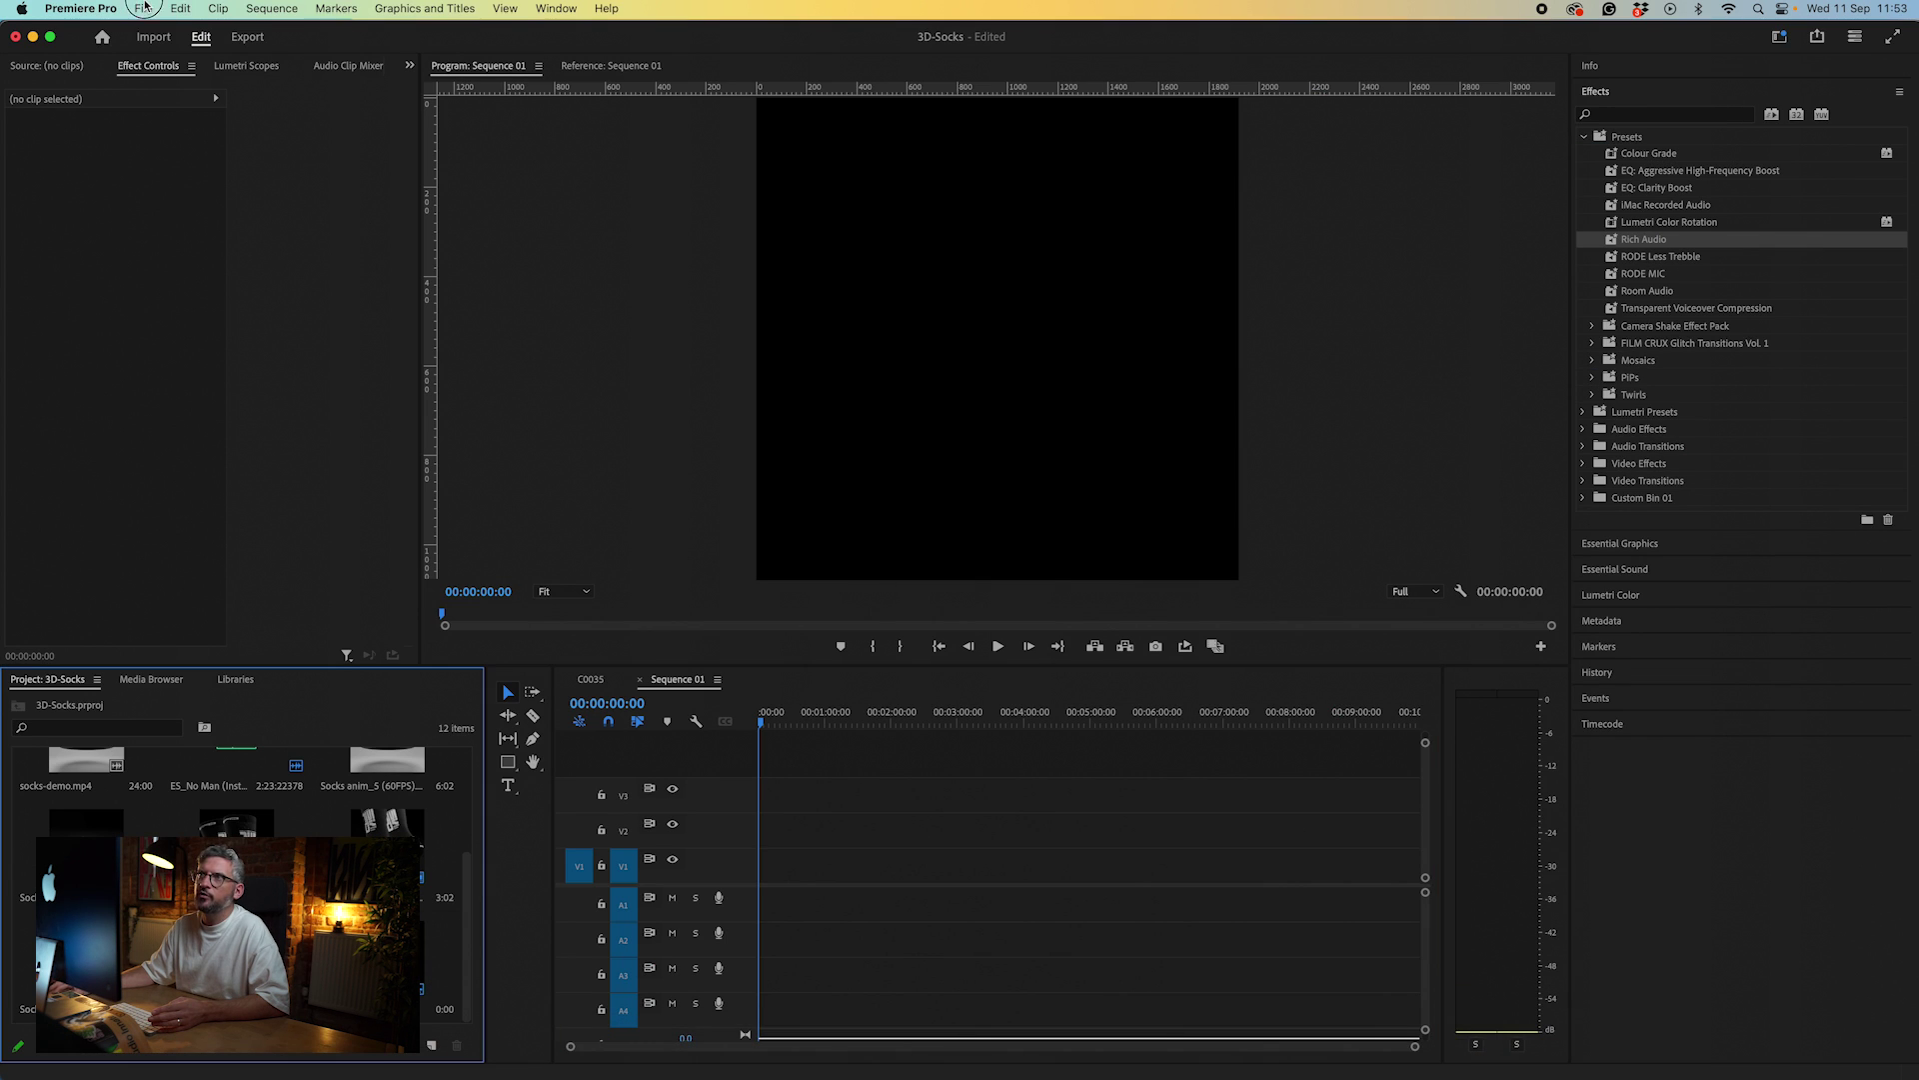
{"action": "left_click", "coordinate": [145, 8]}
{"action": "left_click", "coordinate": [173, 468]}
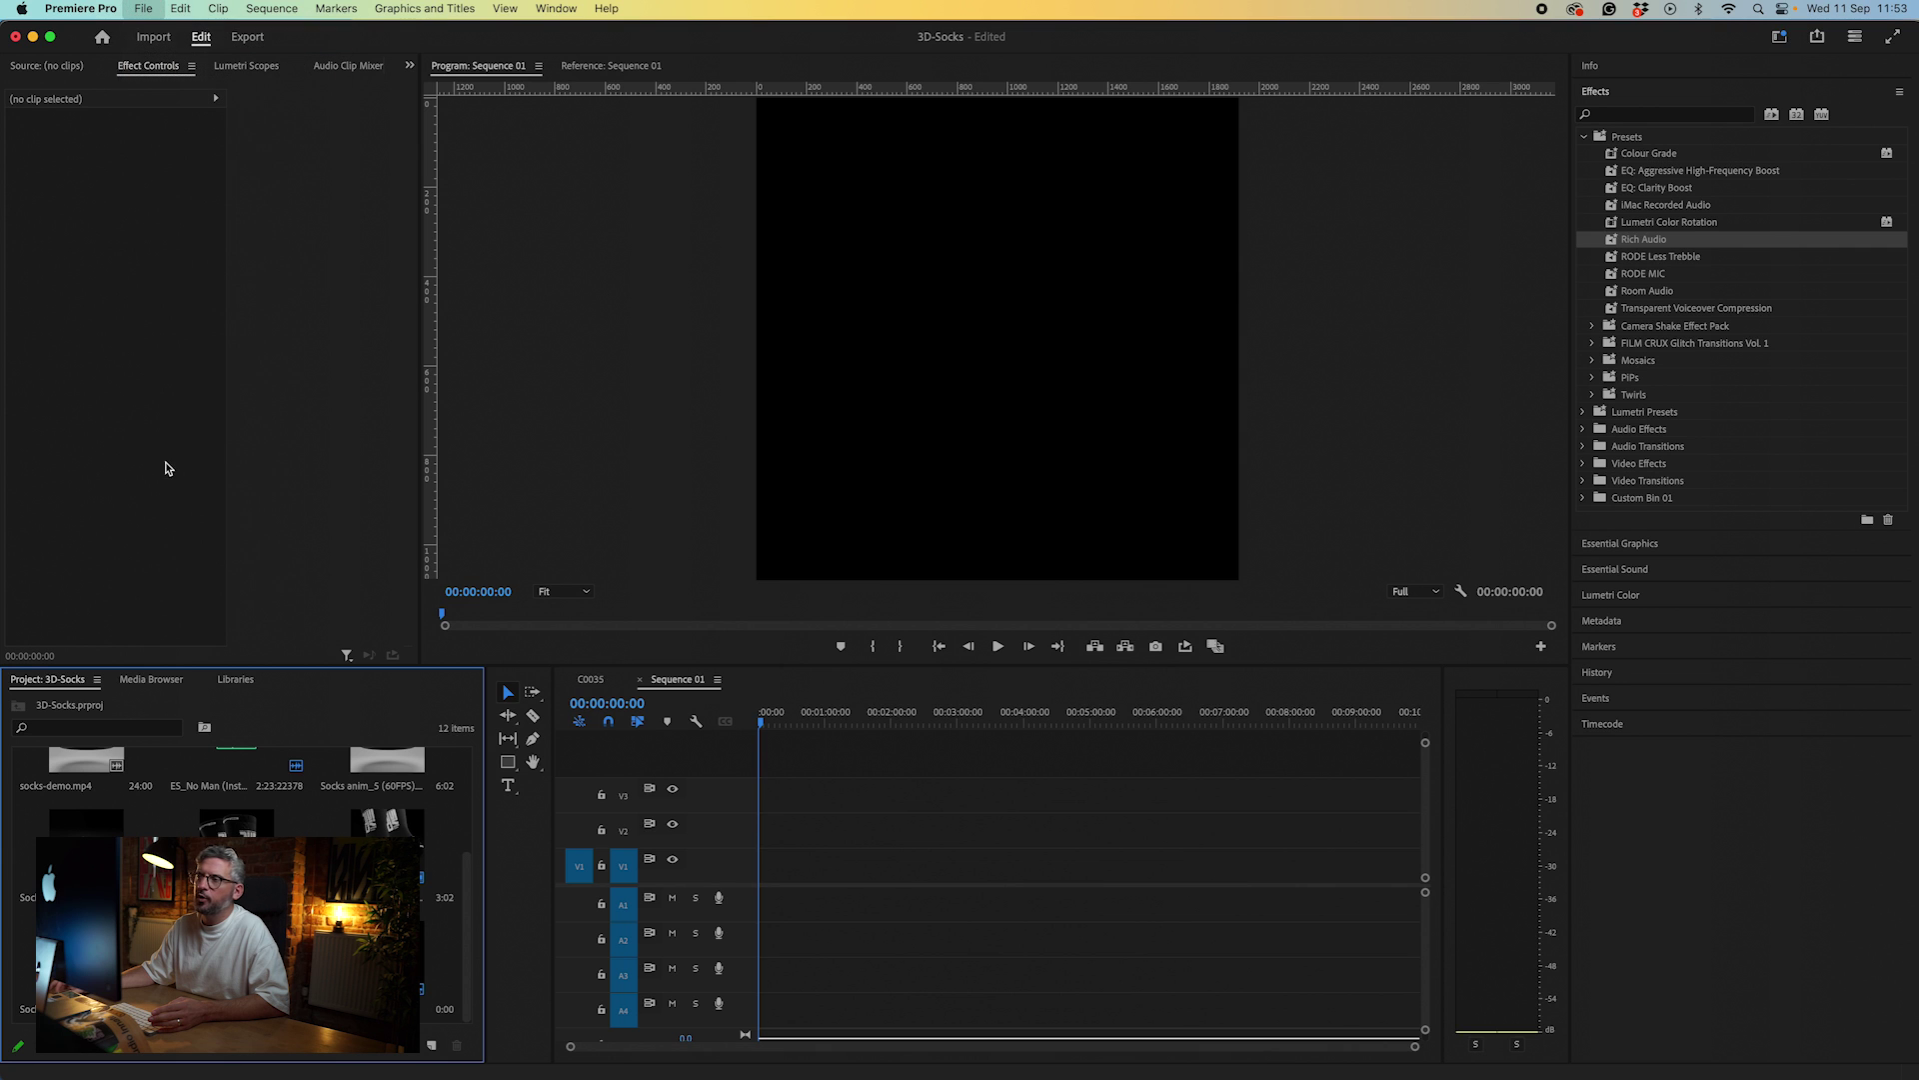
{"action": "left_click", "coordinate": [809, 281]}
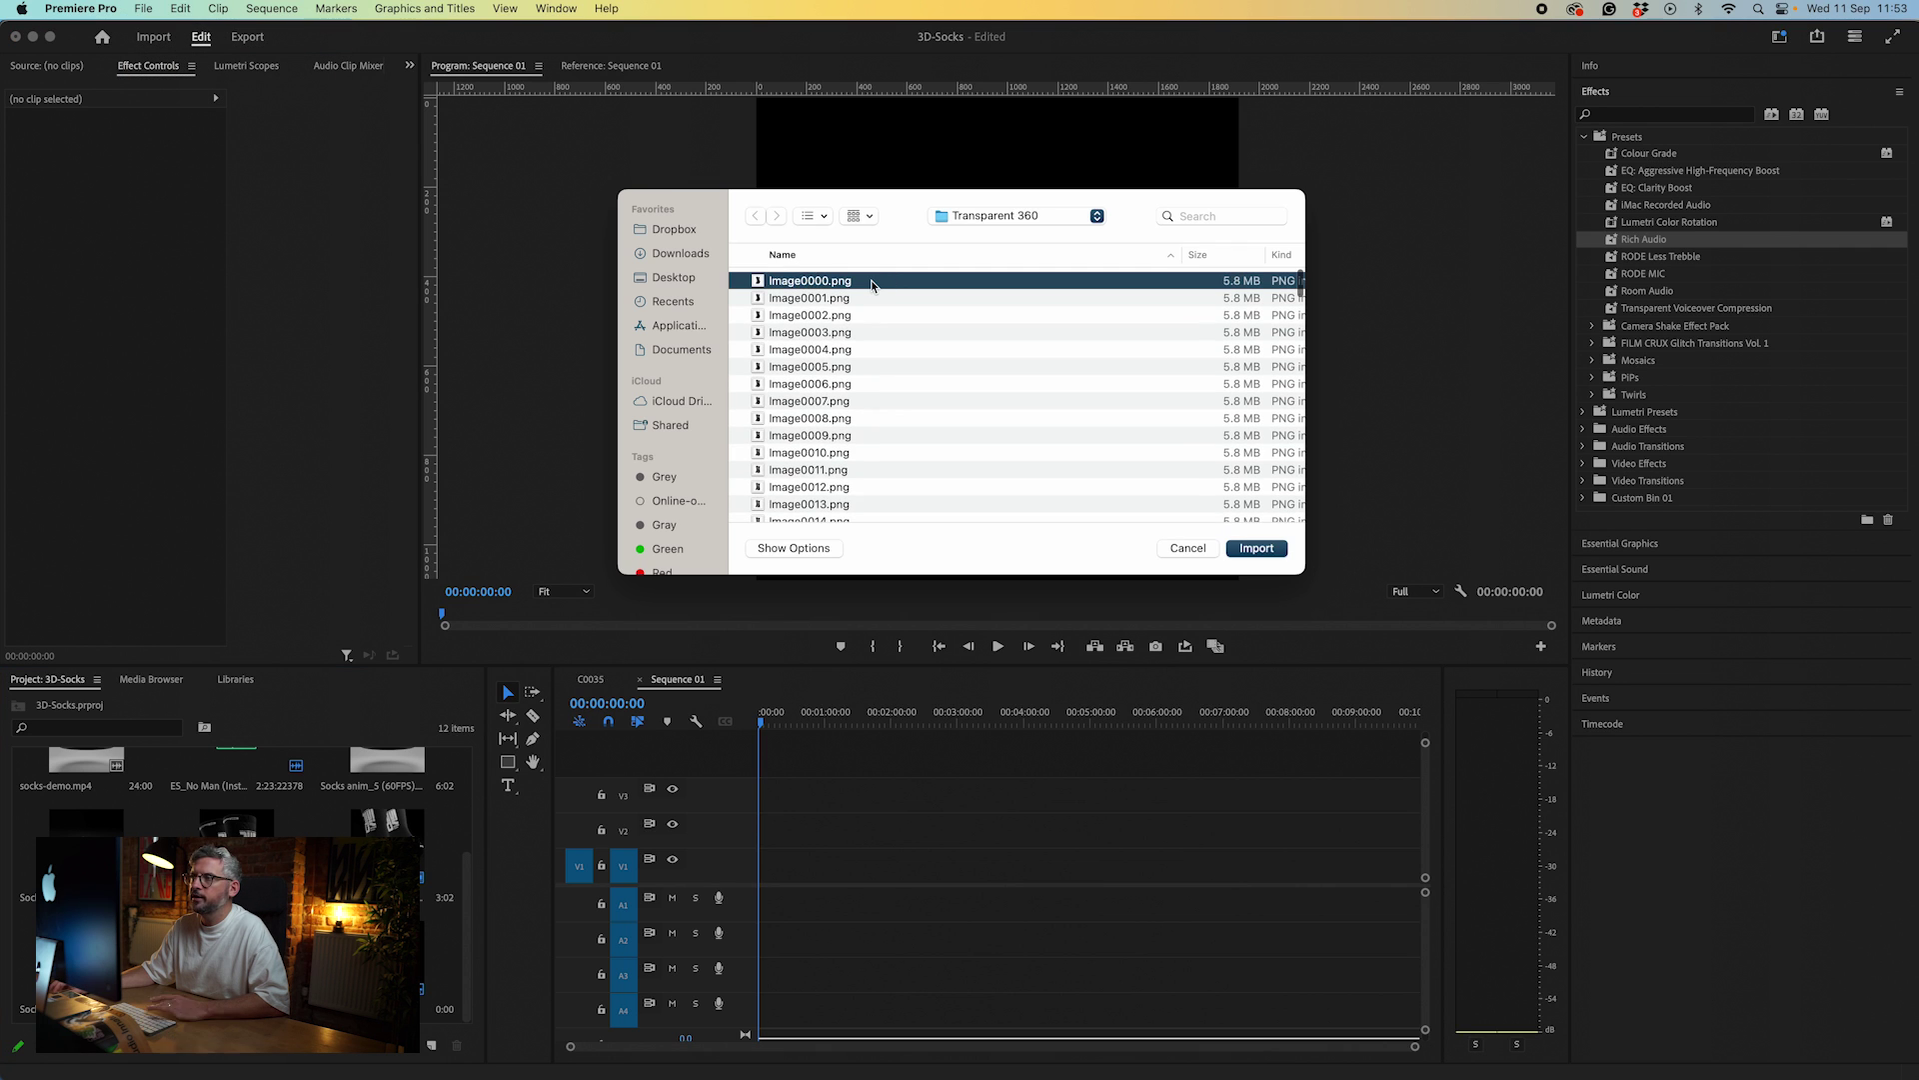
{"action": "key", "text": "space"}
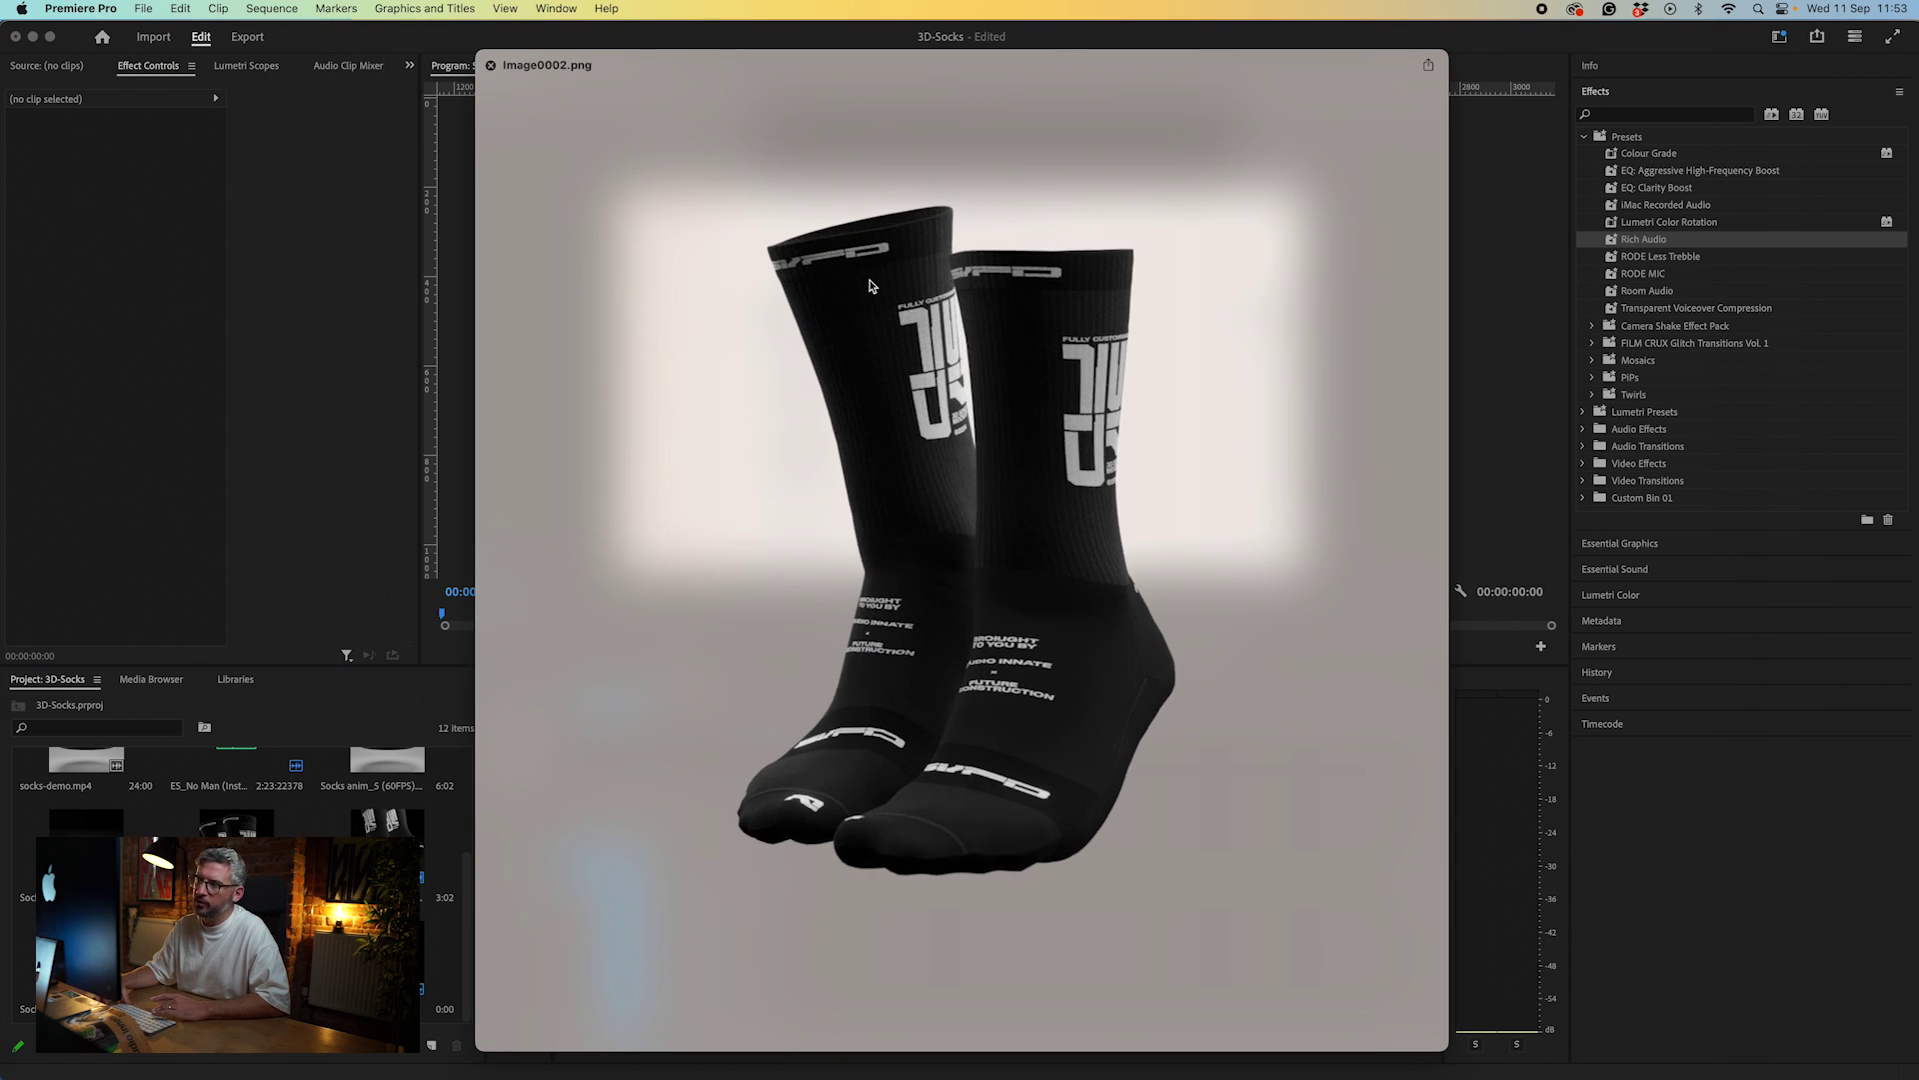
{"action": "key", "text": "space"}
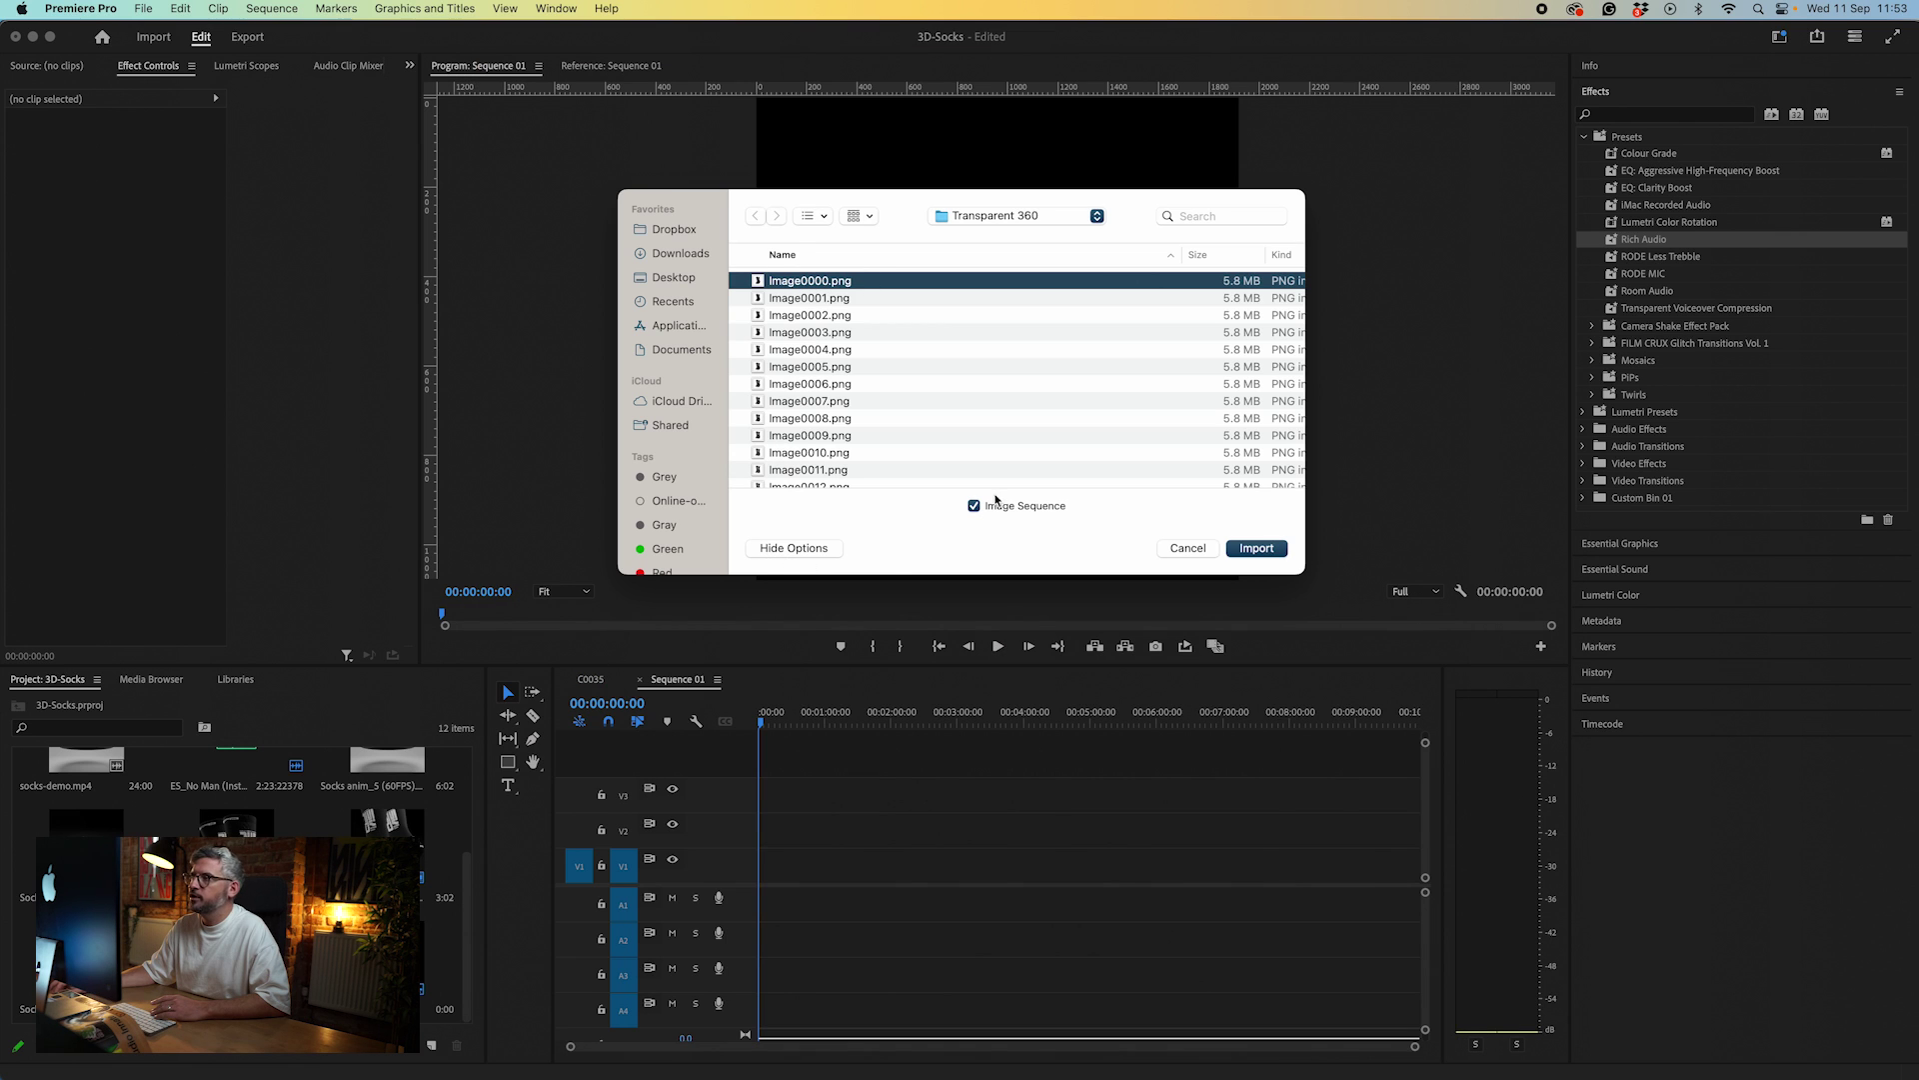
{"action": "left_click", "coordinate": [1257, 548]}
- Place the socks sequence on video track 2, keeping the existing sequence settings
{"action": "left_click_drag", "start_coordinate": [406, 825], "coordinate": [757, 831]}
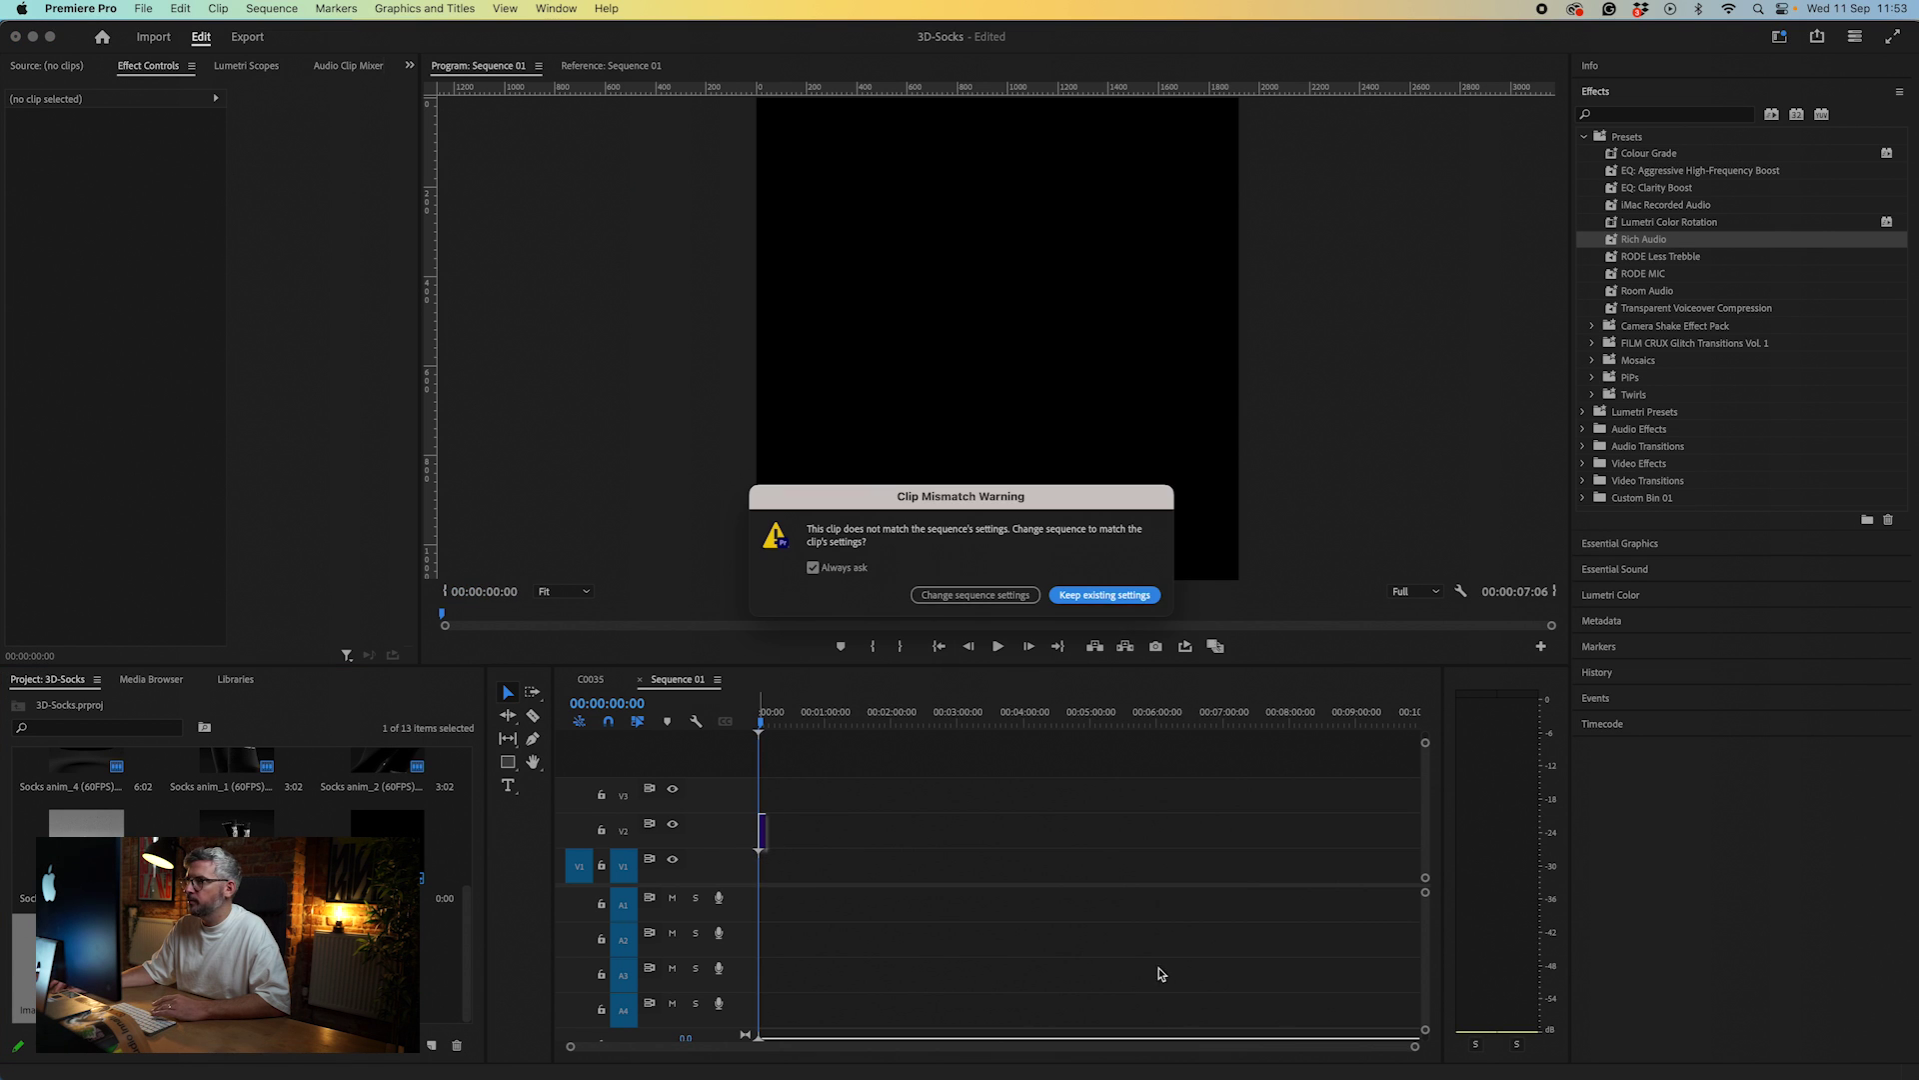
{"action": "left_click", "coordinate": [1106, 590]}
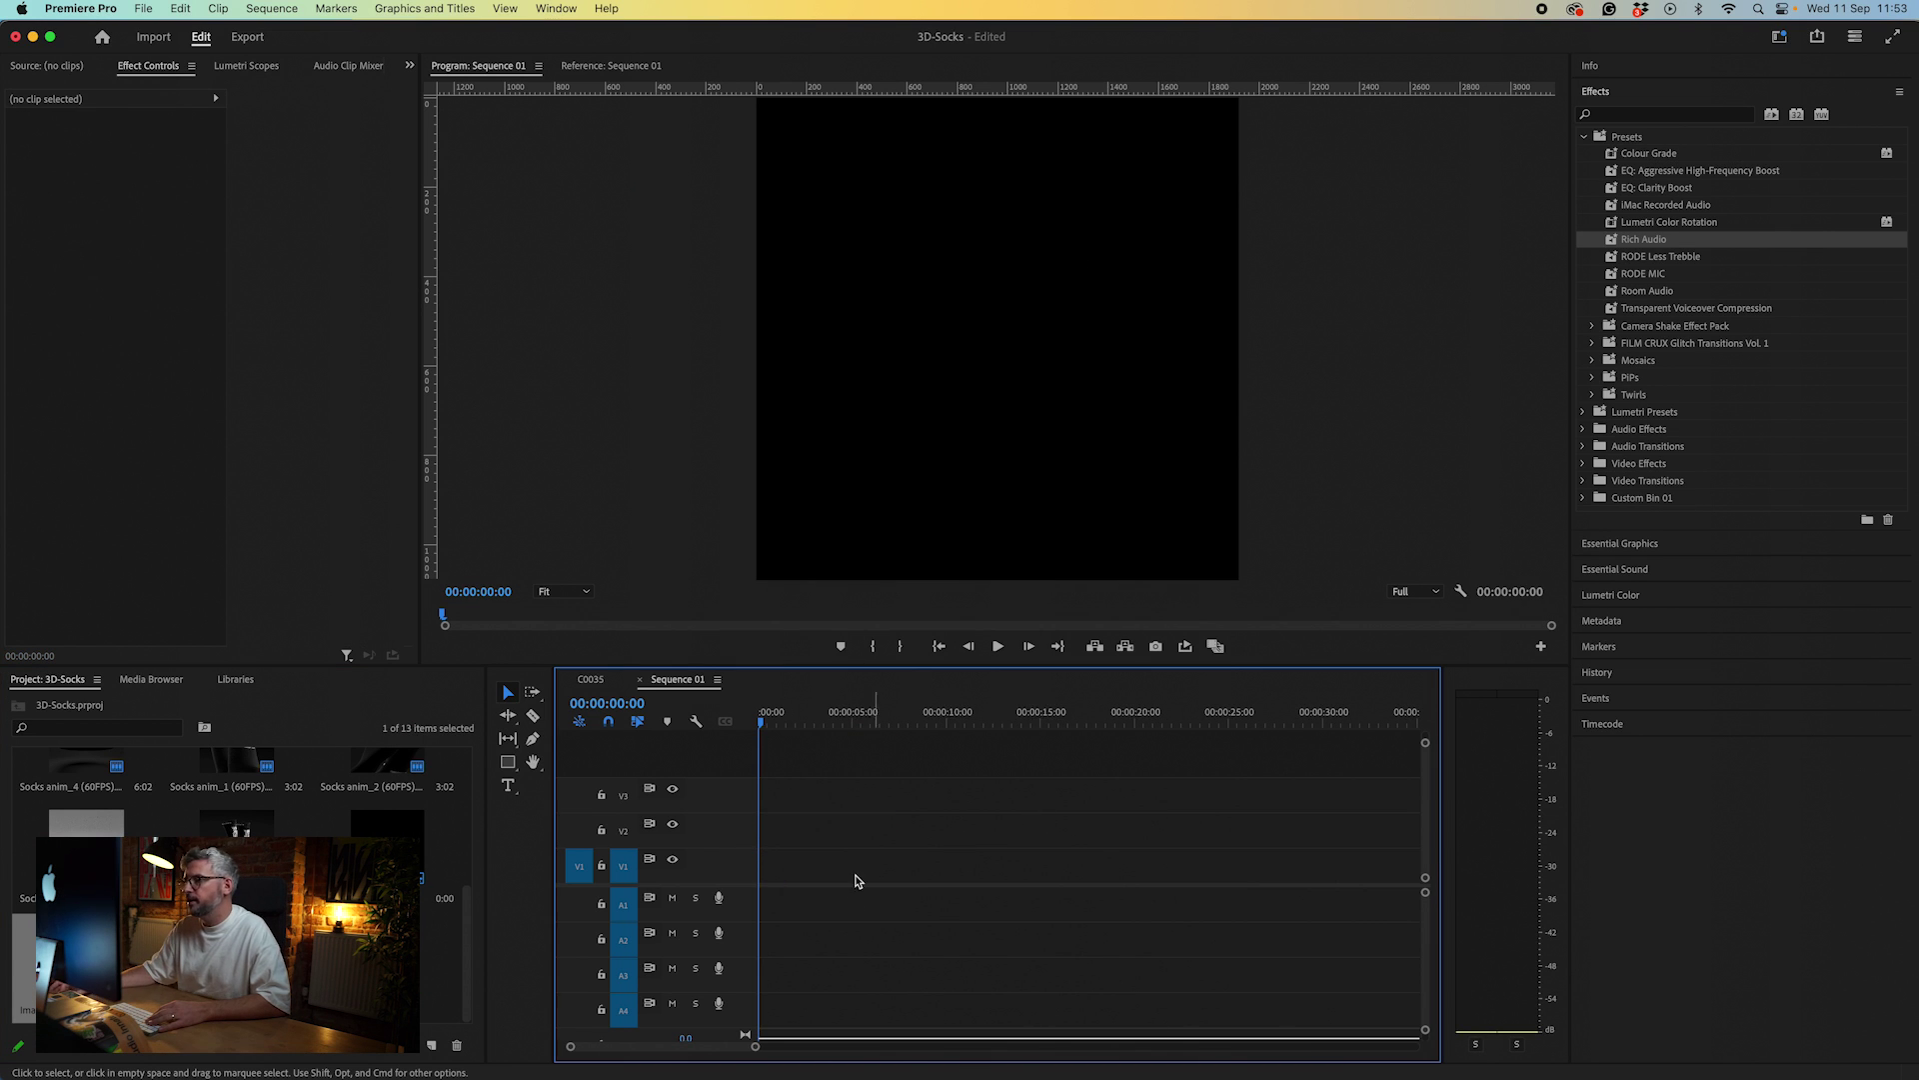
{"action": "left_click", "coordinate": [250, 960]}
- Place background.png on video track V1 and scale it to frame size
{"action": "key", "text": "F11"}
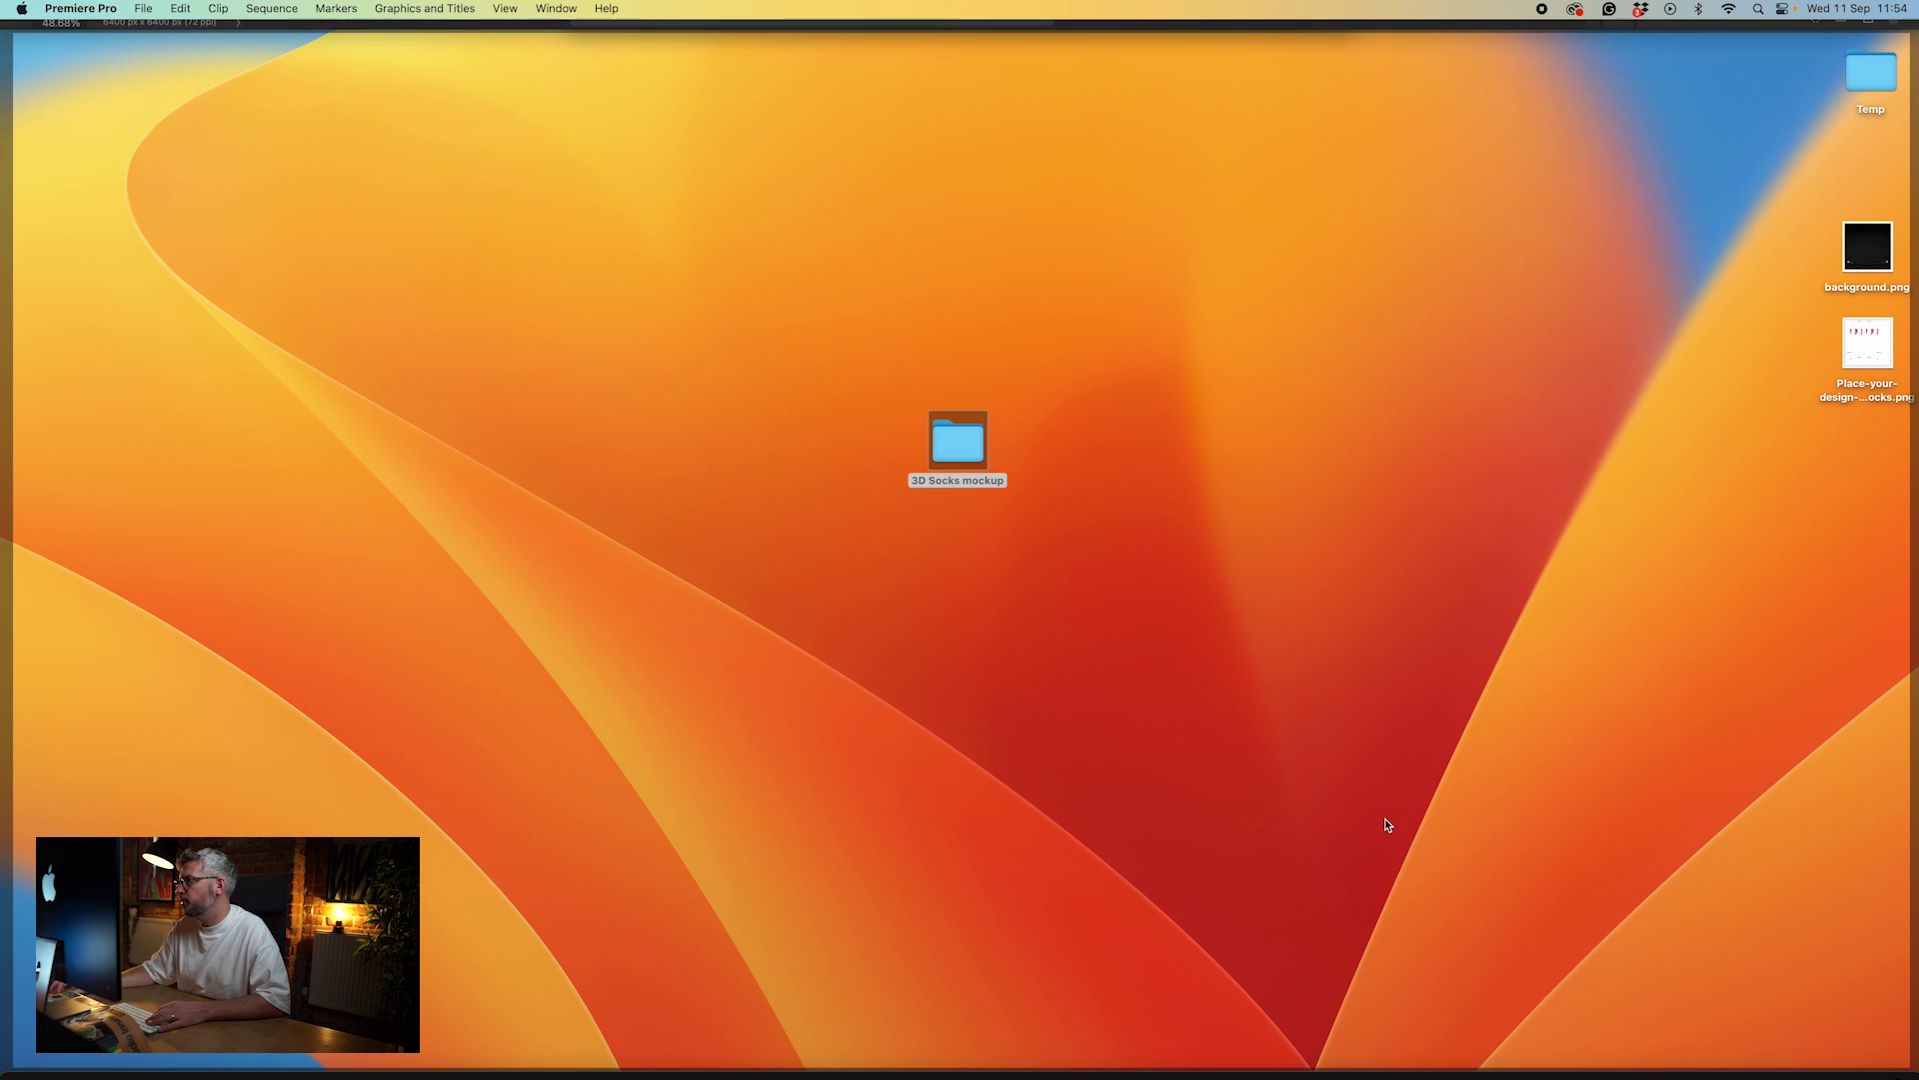
{"action": "left_click", "coordinate": [1867, 248]}
{"action": "left_click_drag", "start_coordinate": [1911, 804], "coordinate": [749, 878]}
{"action": "left_click", "coordinate": [814, 869]}
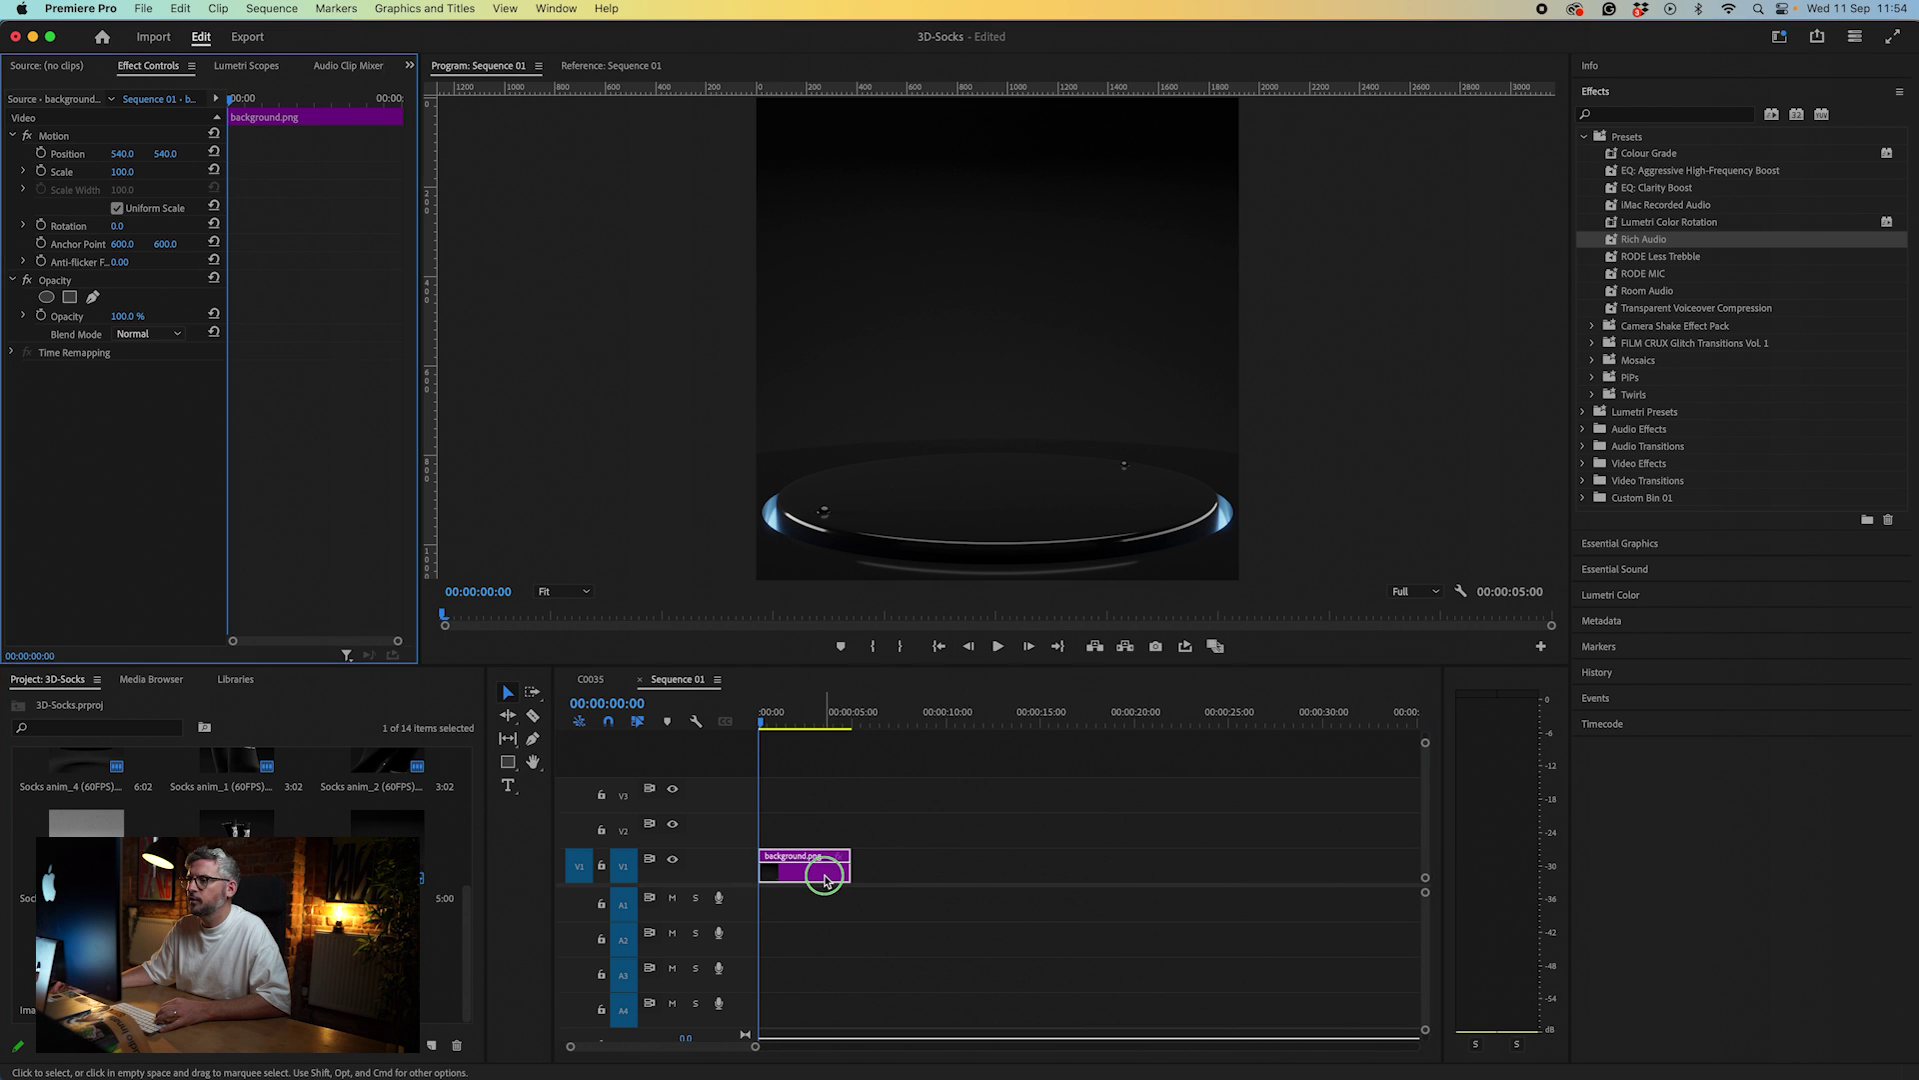
{"action": "right_click", "coordinate": [818, 870]}
{"action": "left_click", "coordinate": [903, 884]}
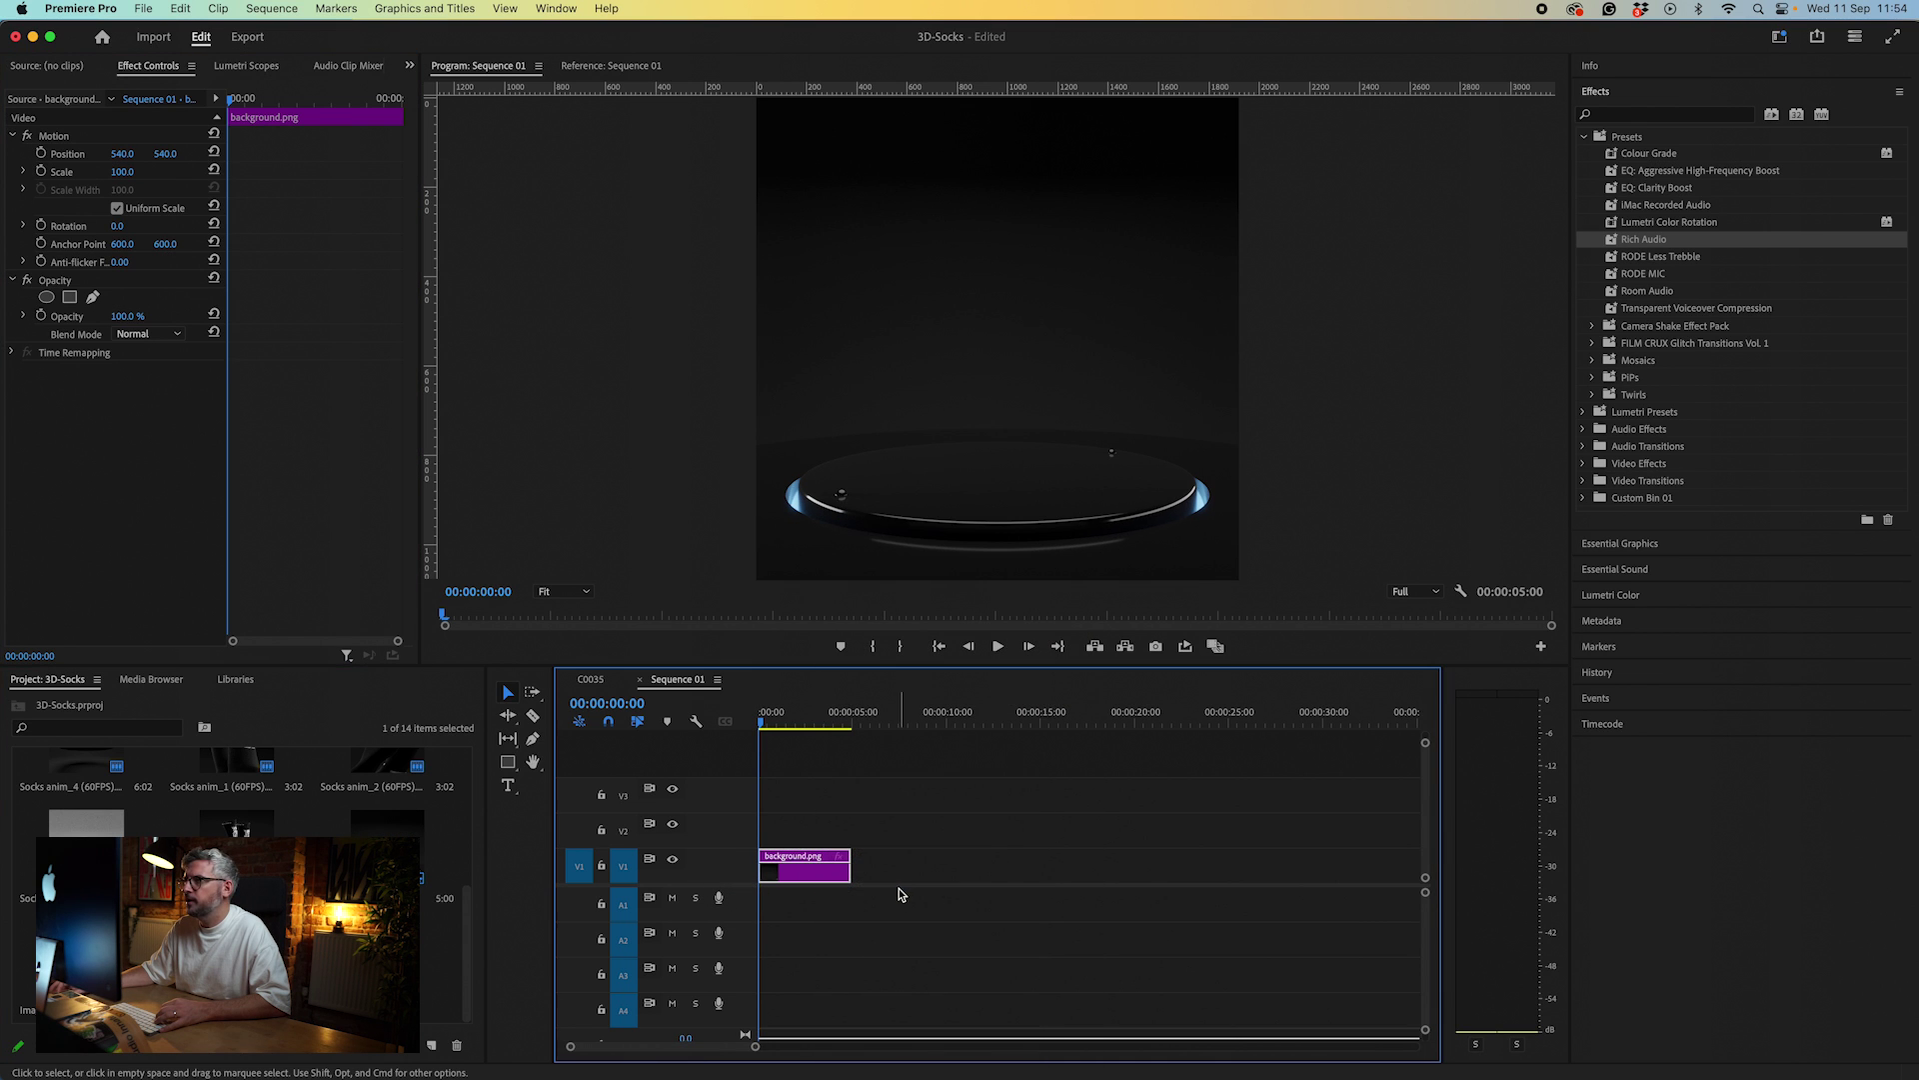
{"action": "left_click", "coordinate": [1049, 843]}
- Add the socks sequence on V2 and extend the background to match its length
{"action": "left_click_drag", "start_coordinate": [86, 949], "coordinate": [757, 825]}
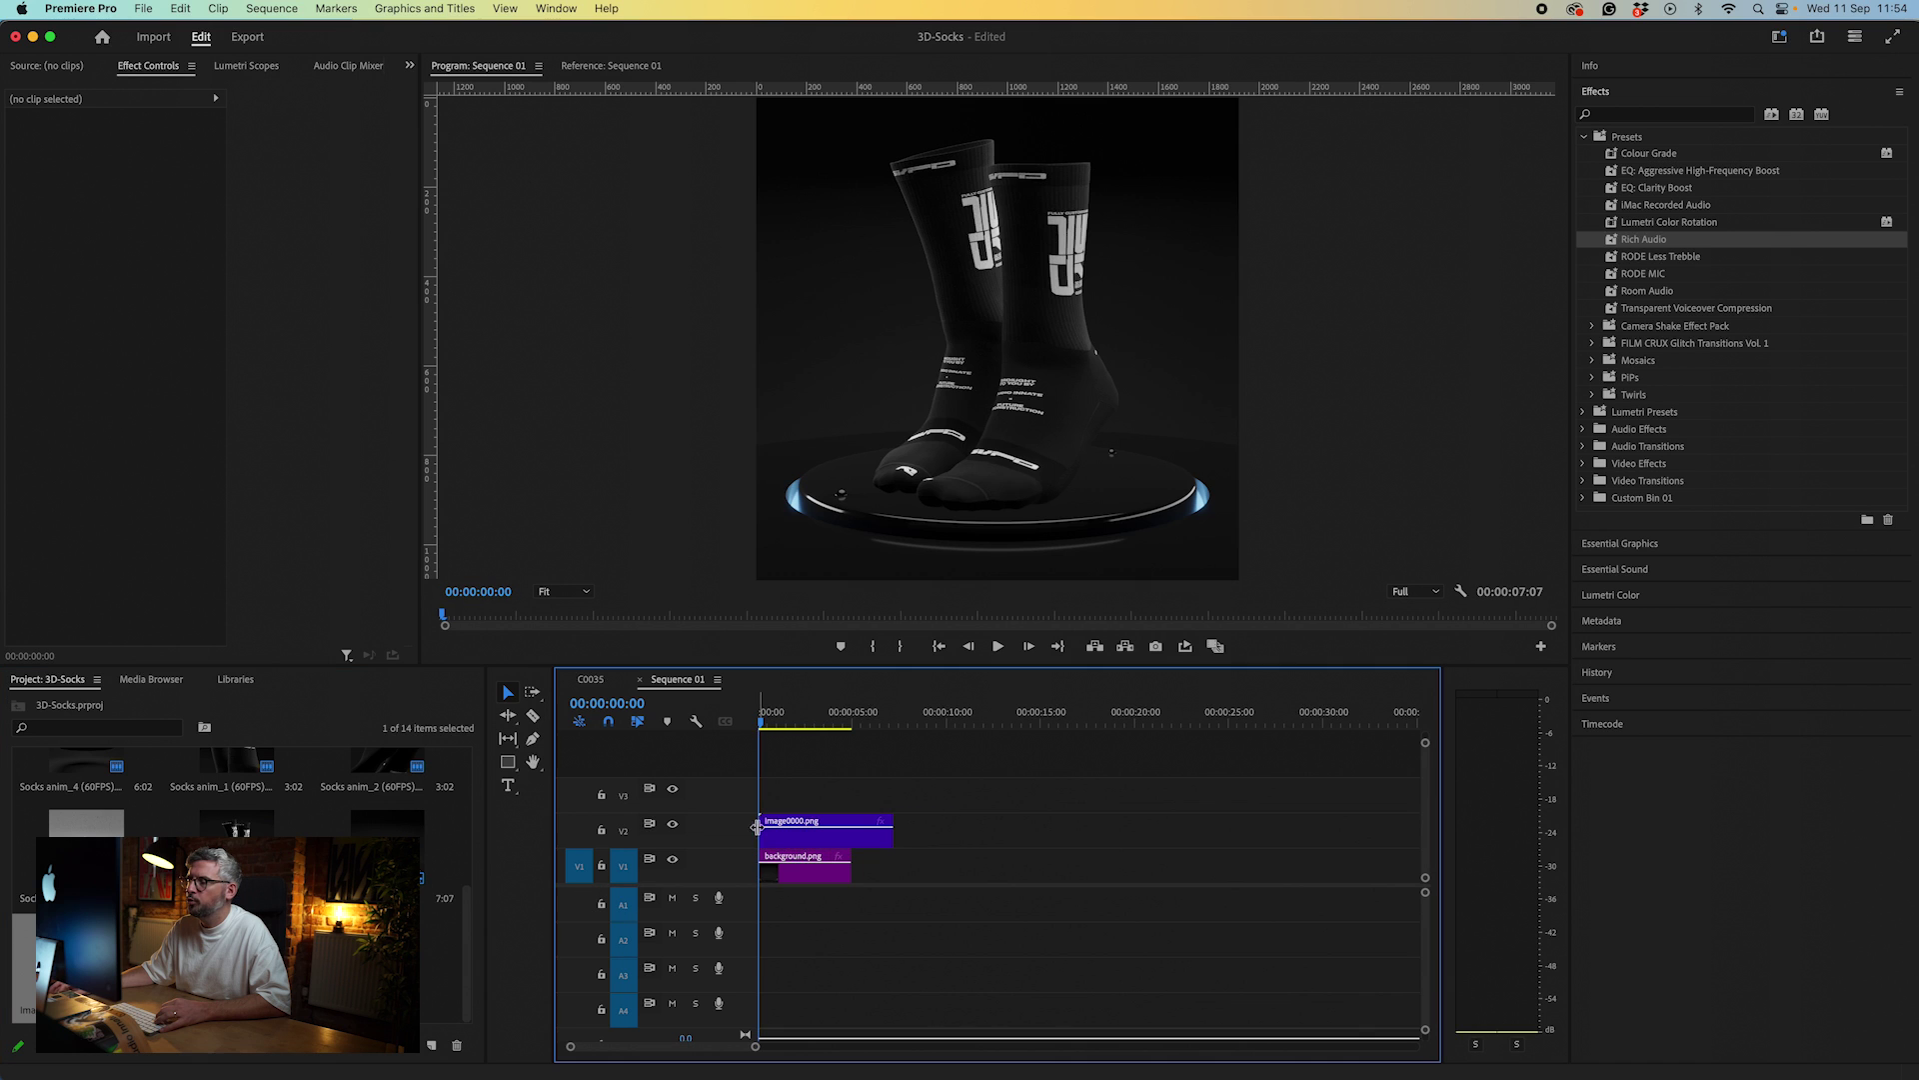
{"action": "left_click_drag", "start_coordinate": [850, 866], "coordinate": [892, 852]}
{"action": "left_click", "coordinate": [868, 863]}
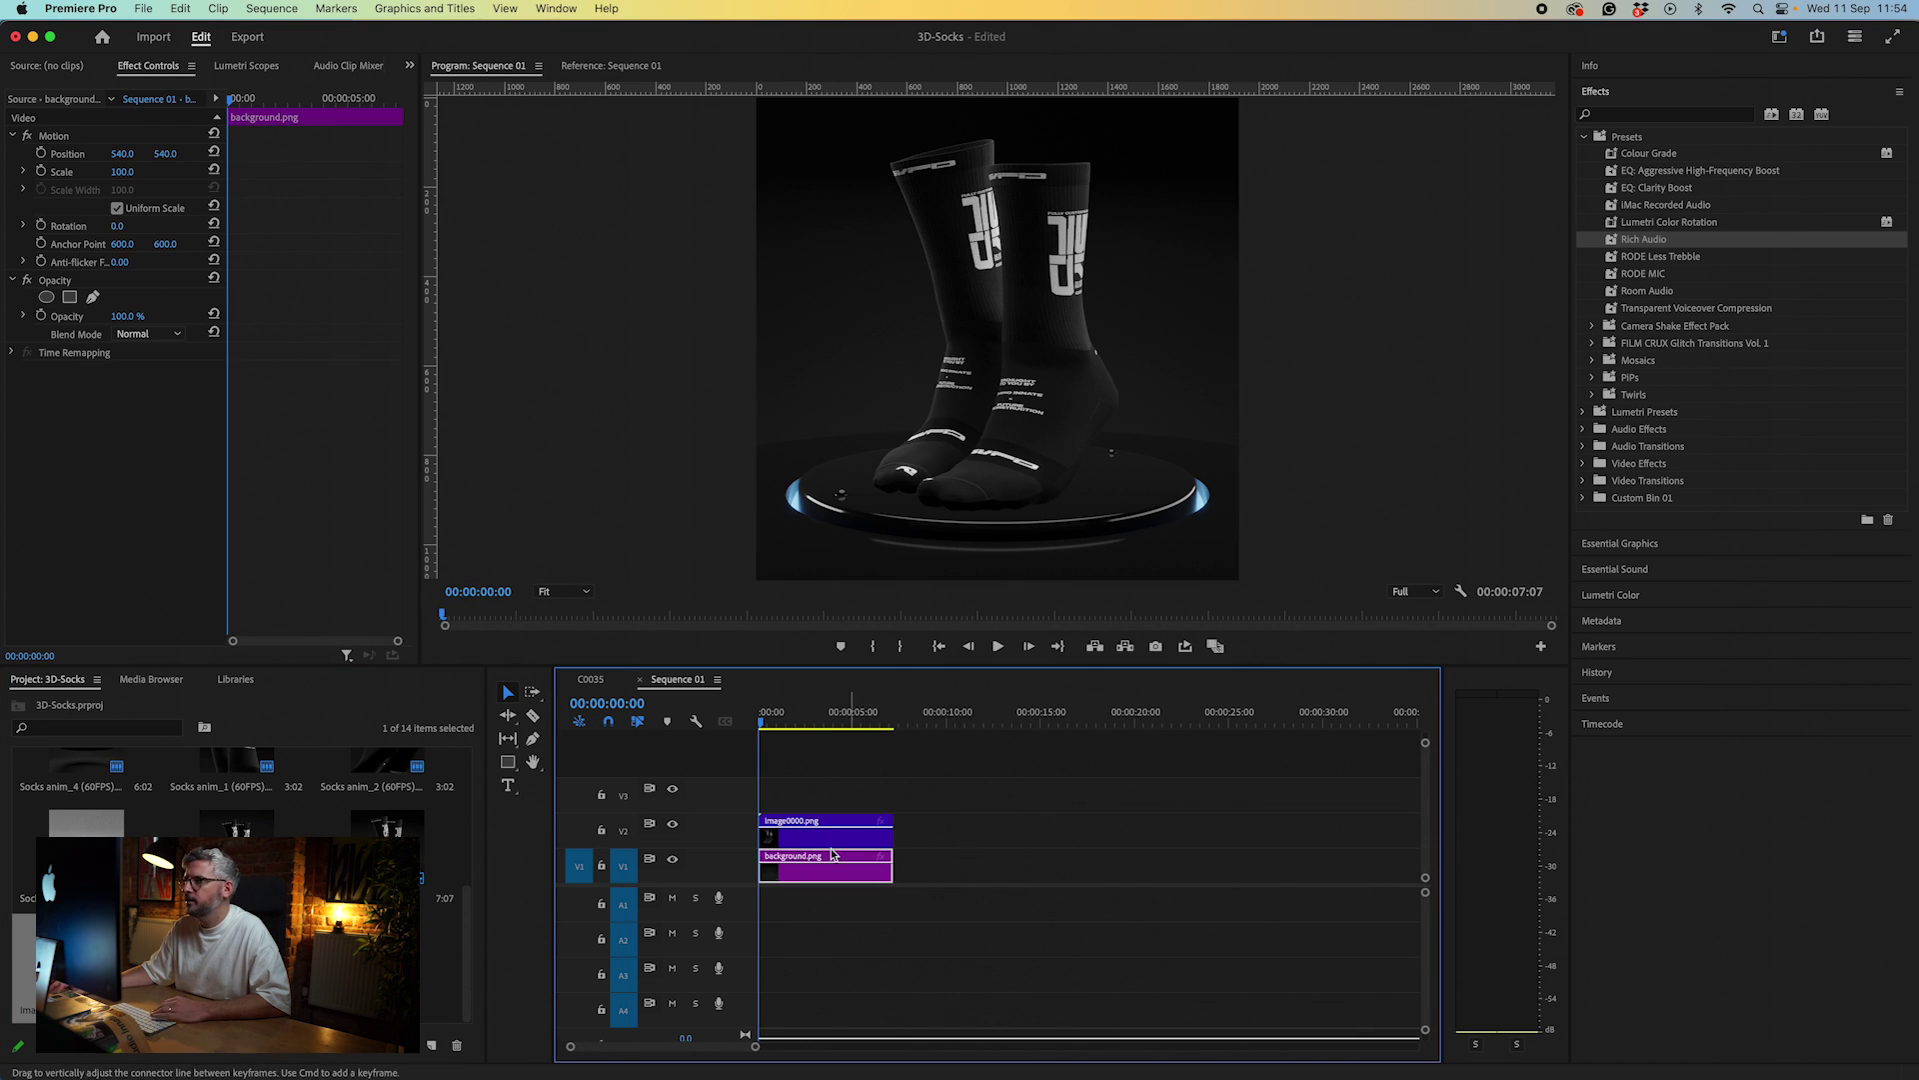
- Shrink the socks clip to scale 66 above the podium and preview the playback
{"action": "left_click", "coordinate": [840, 832]}
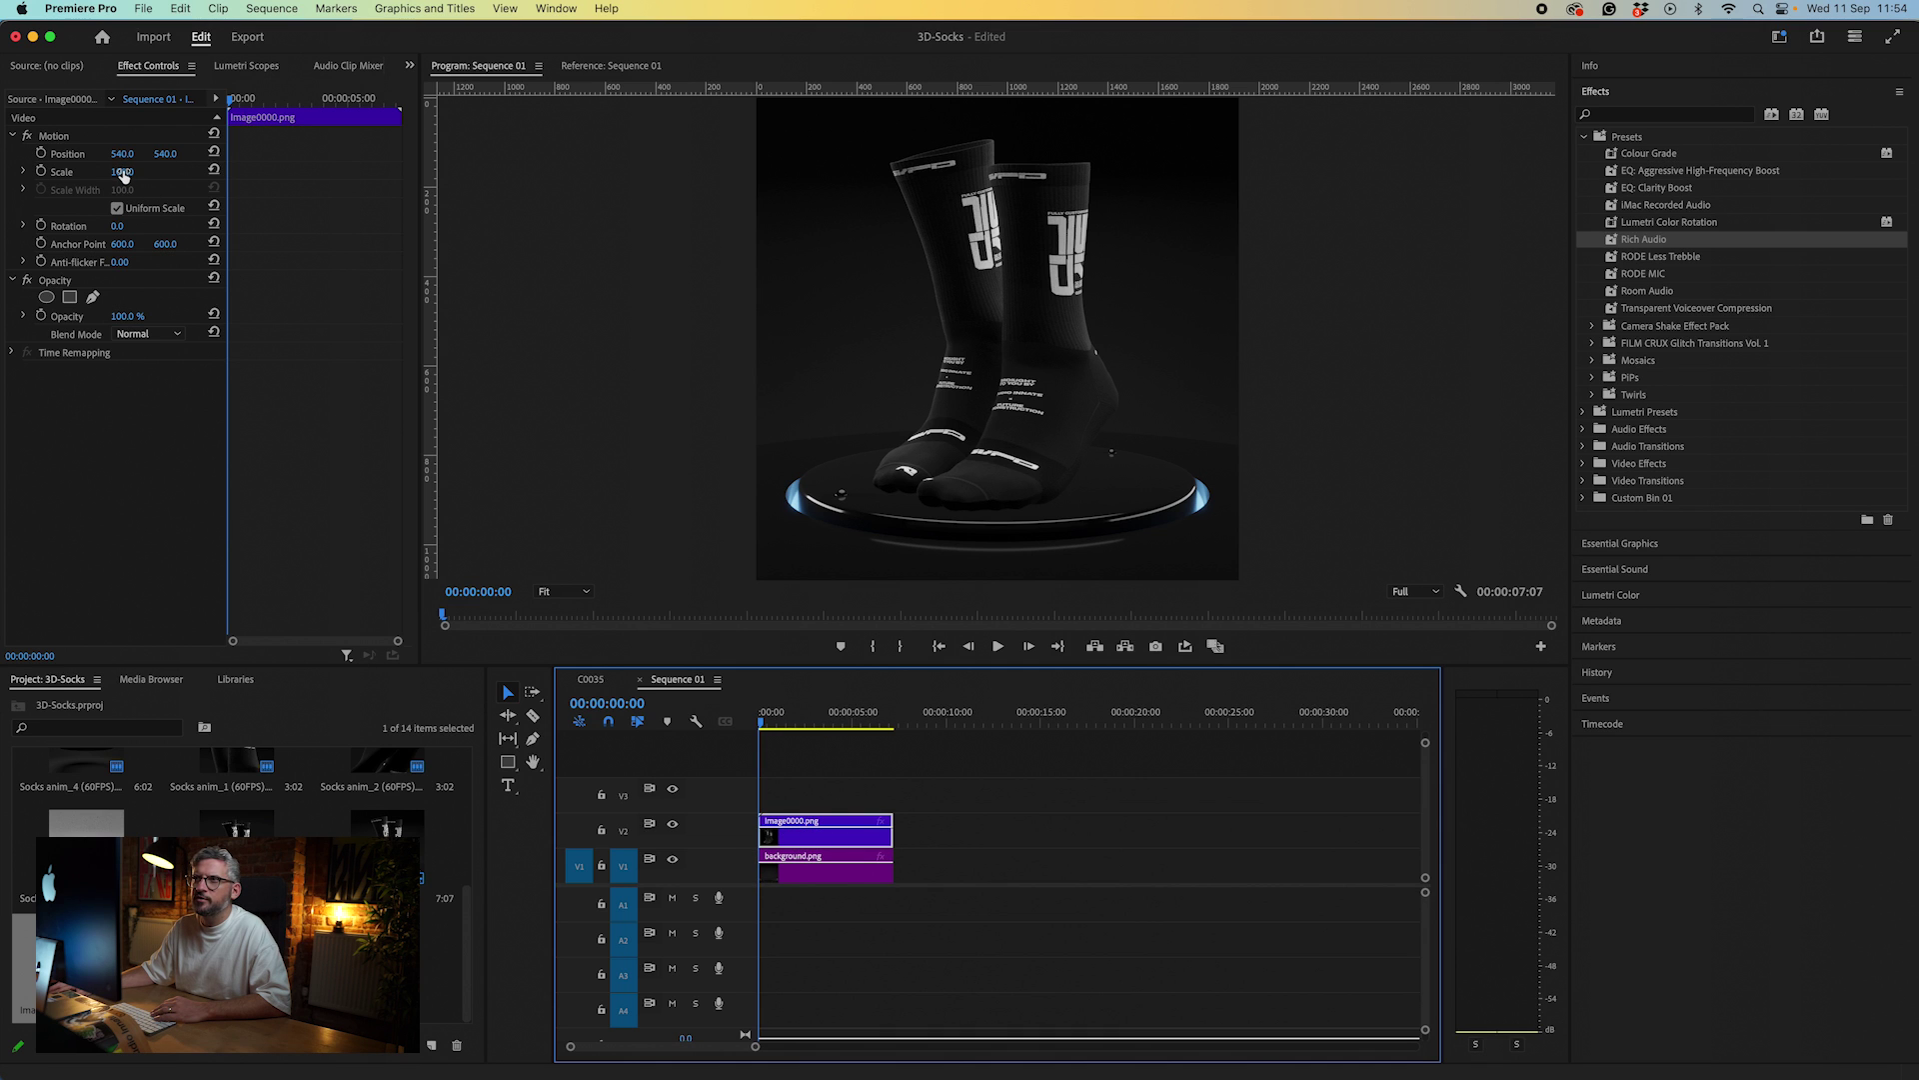
{"action": "mouse_move", "coordinate": [122, 174]}
{"action": "left_mouse_down"}
{"action": "mouse_move", "coordinate": [83, 174]}
{"action": "mouse_move", "coordinate": [135, 172]}
{"action": "left_mouse_up"}
{"action": "key", "text": "space"}
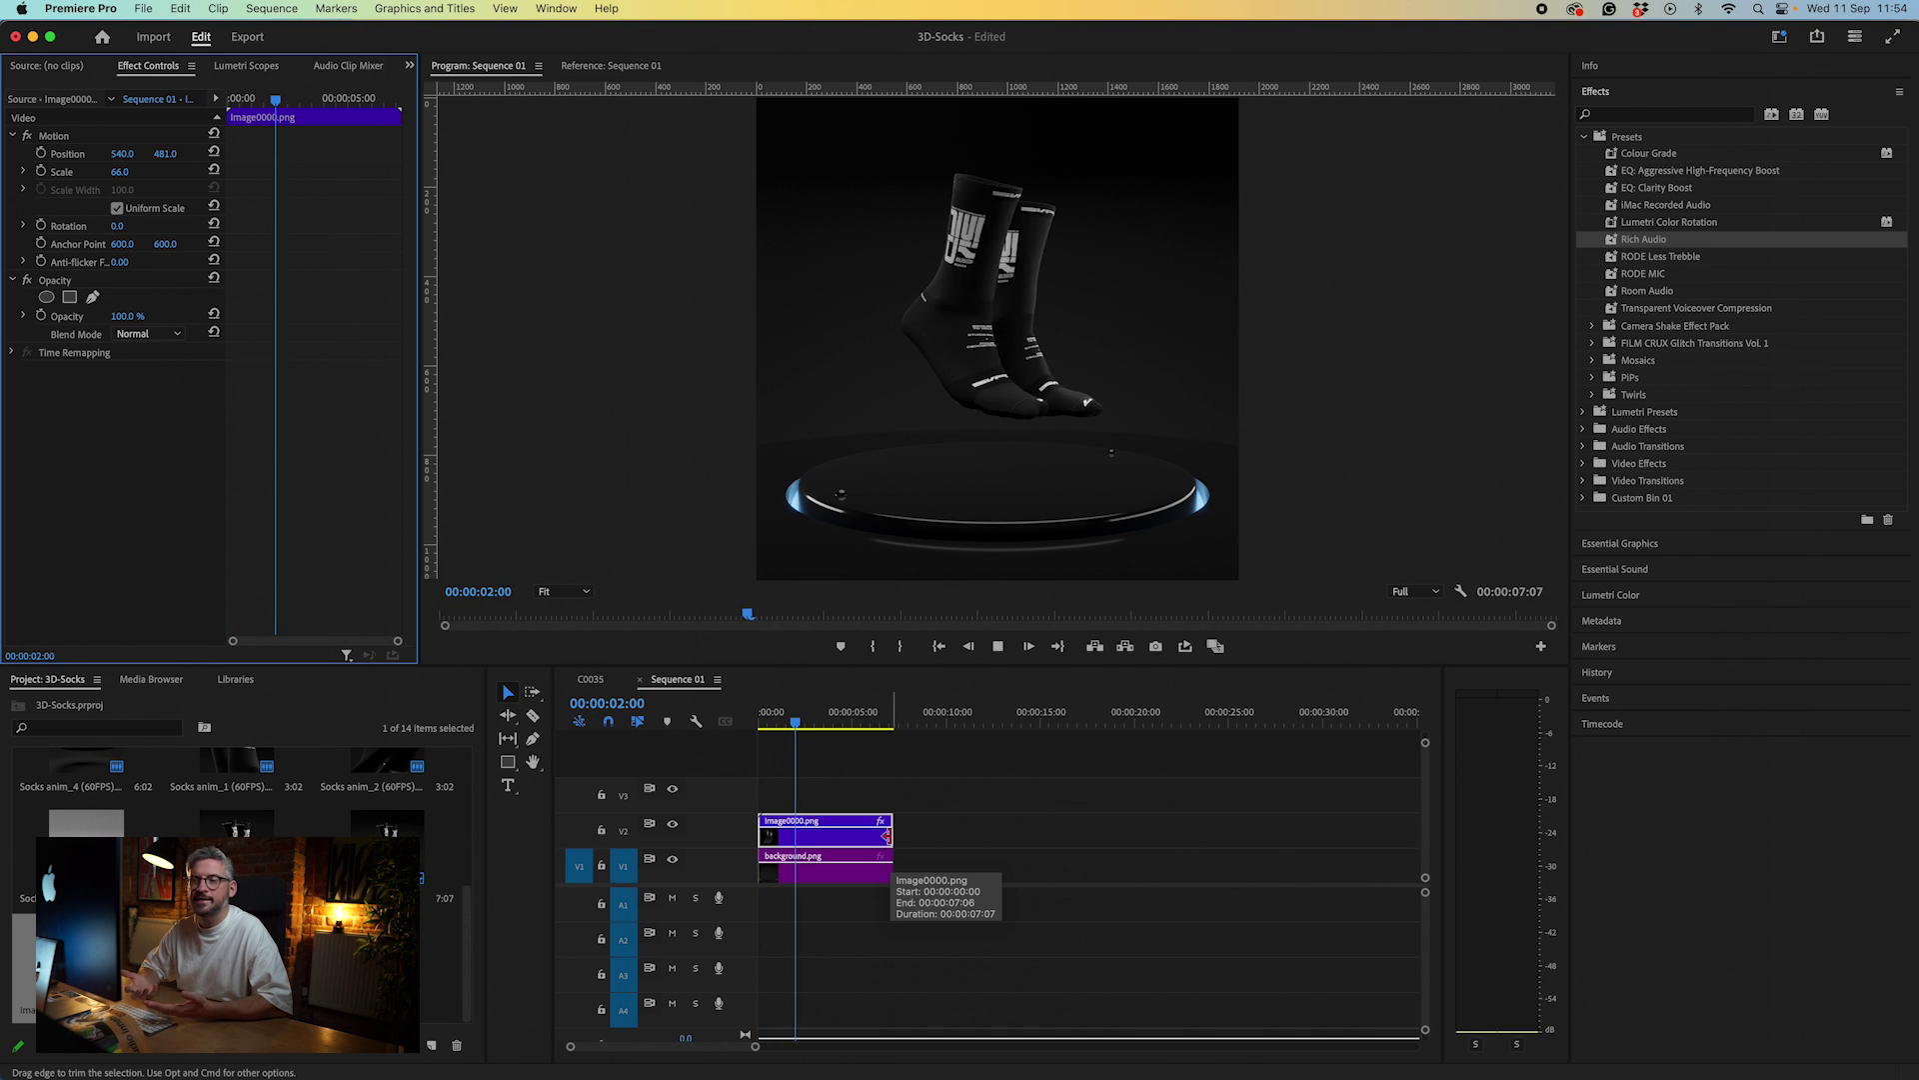
{"action": "key", "text": "space"}
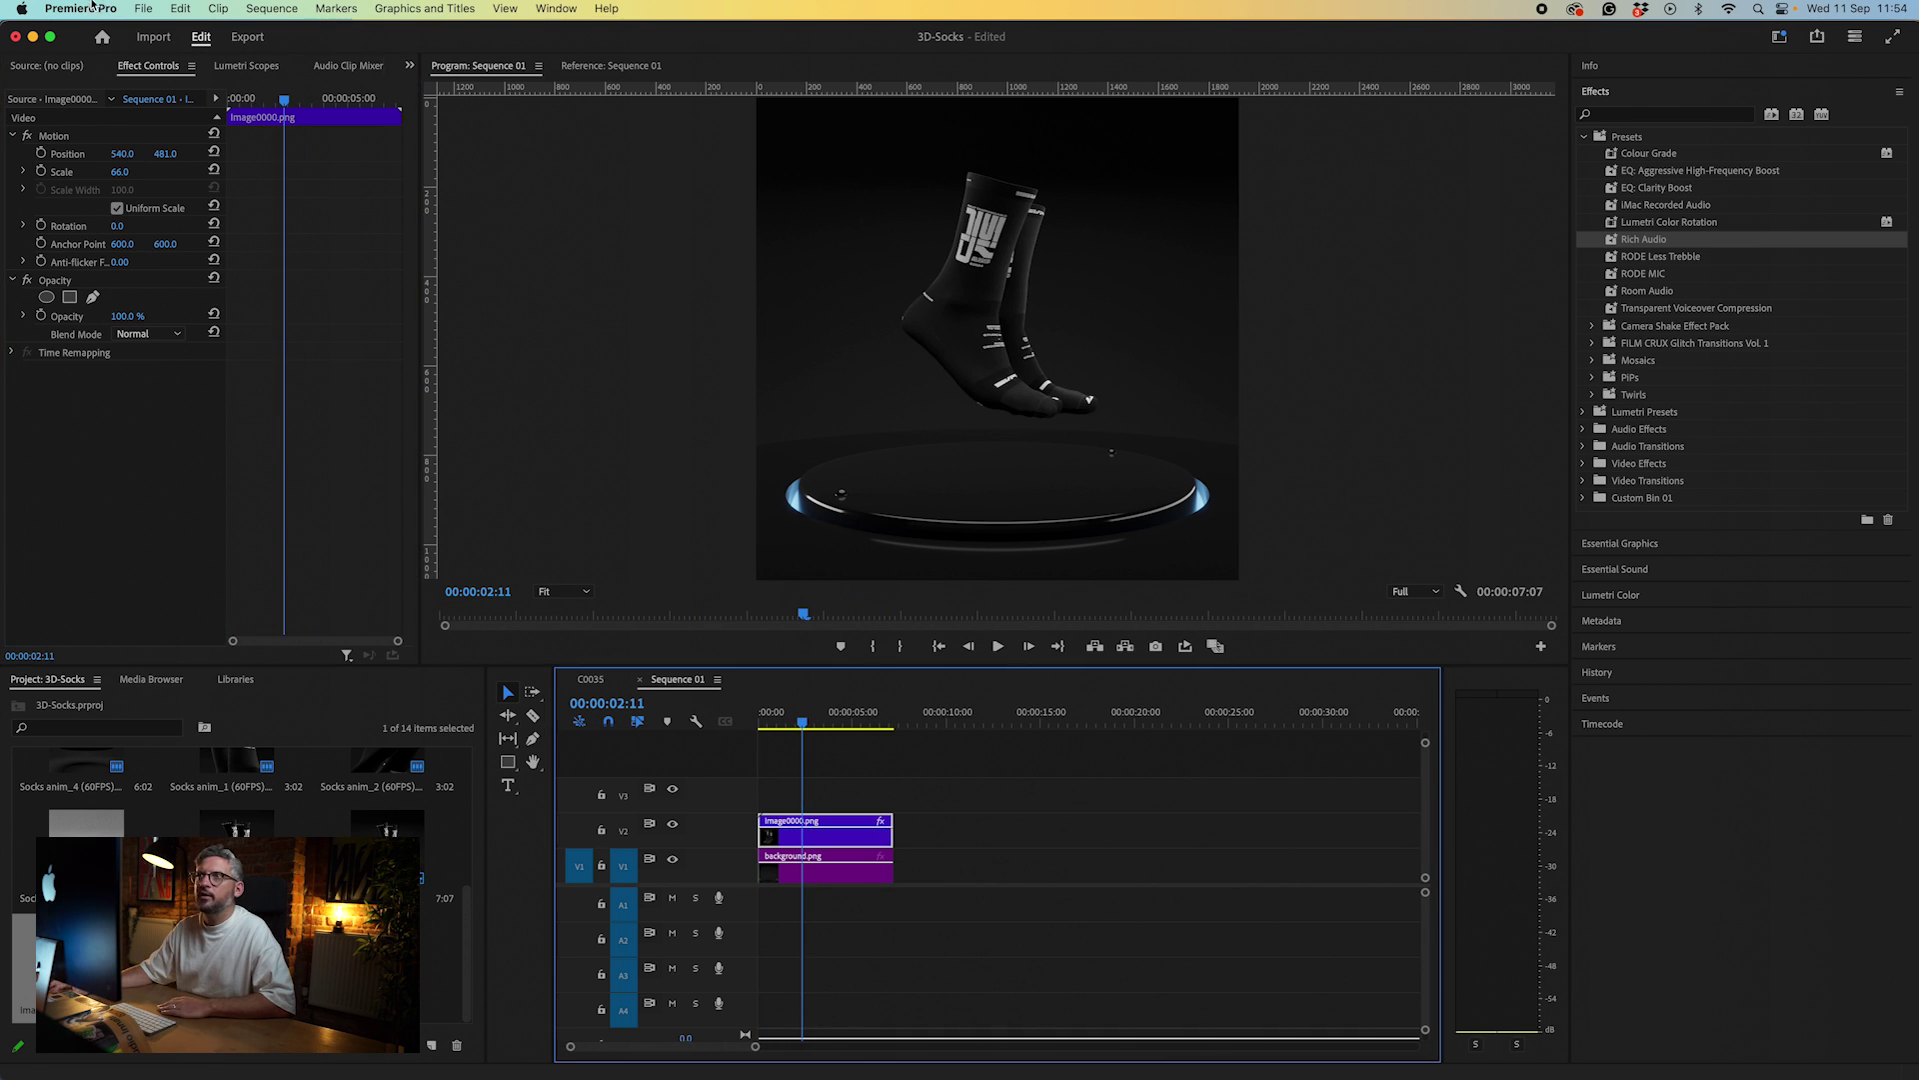
- Set the export format to H.264 and name the output file 'socks-an'
{"action": "left_click", "coordinate": [246, 37]}
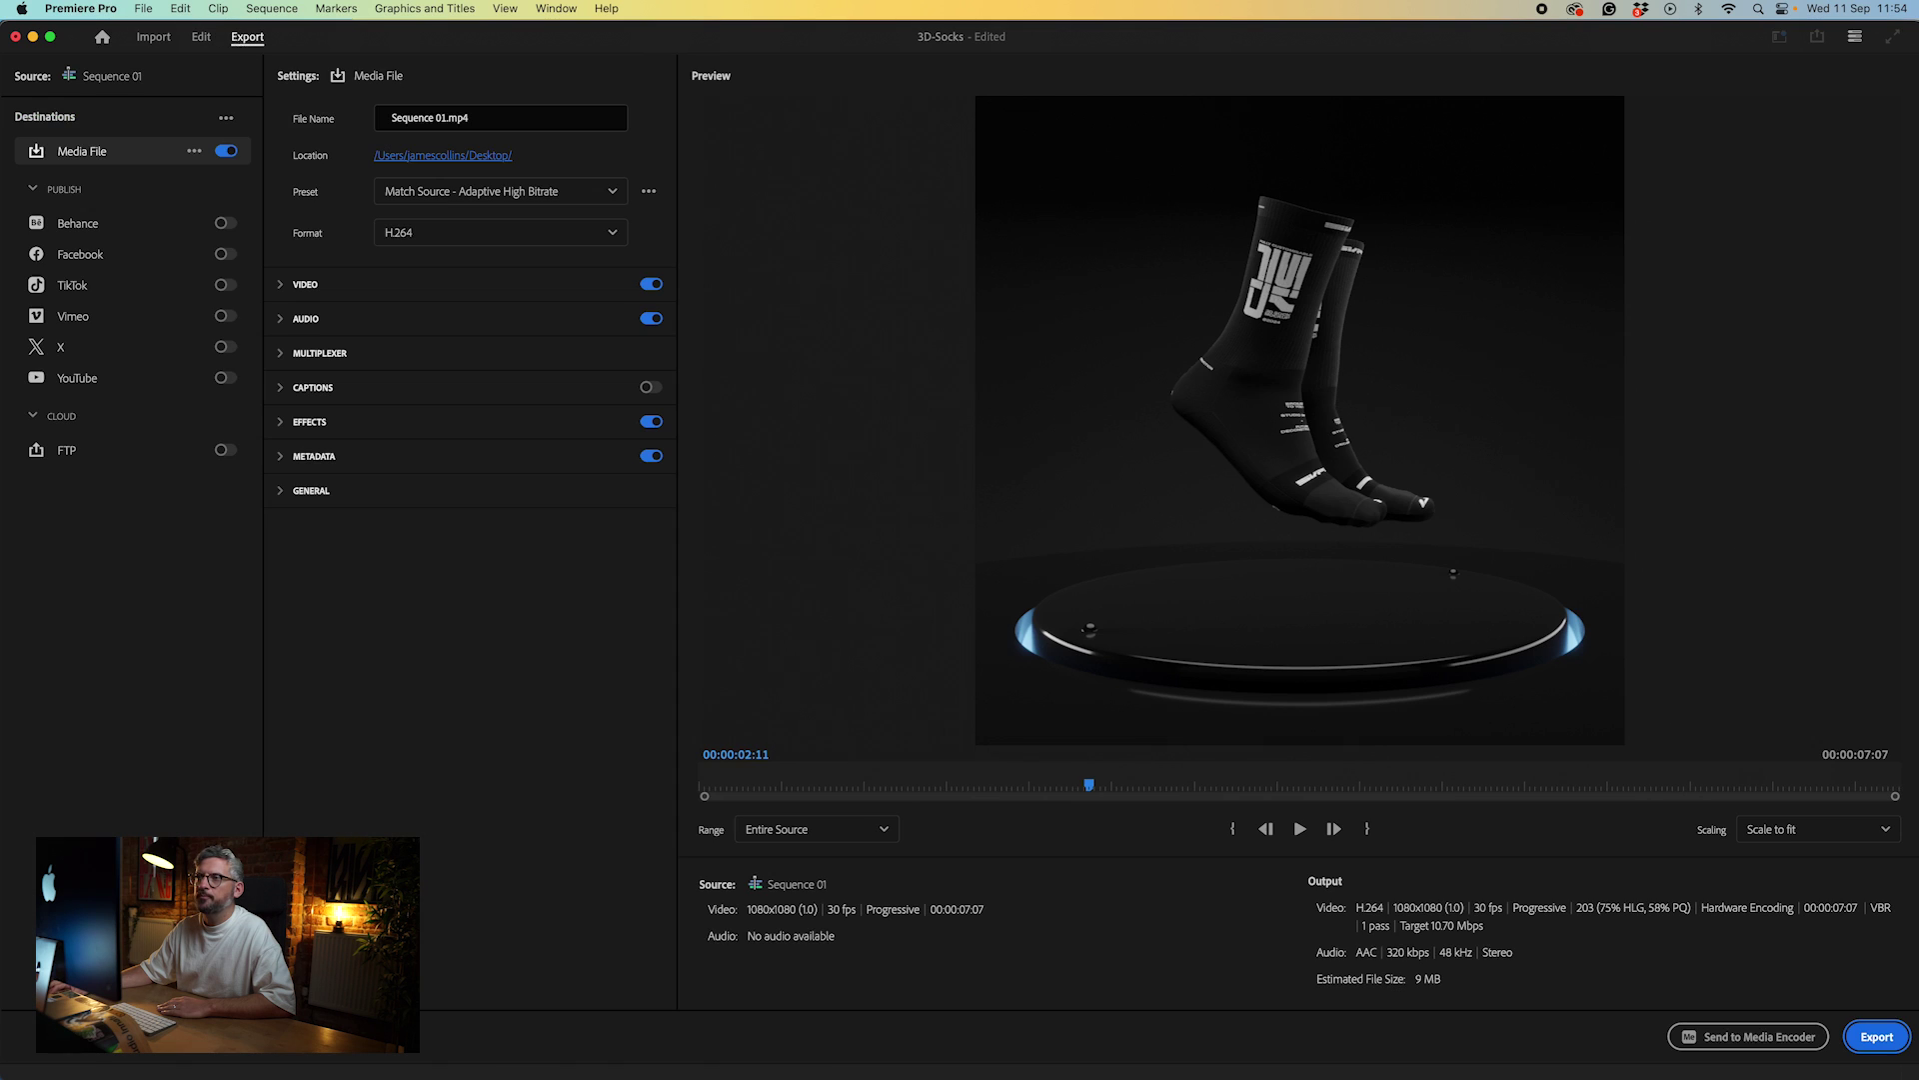
{"action": "left_click", "coordinate": [470, 232]}
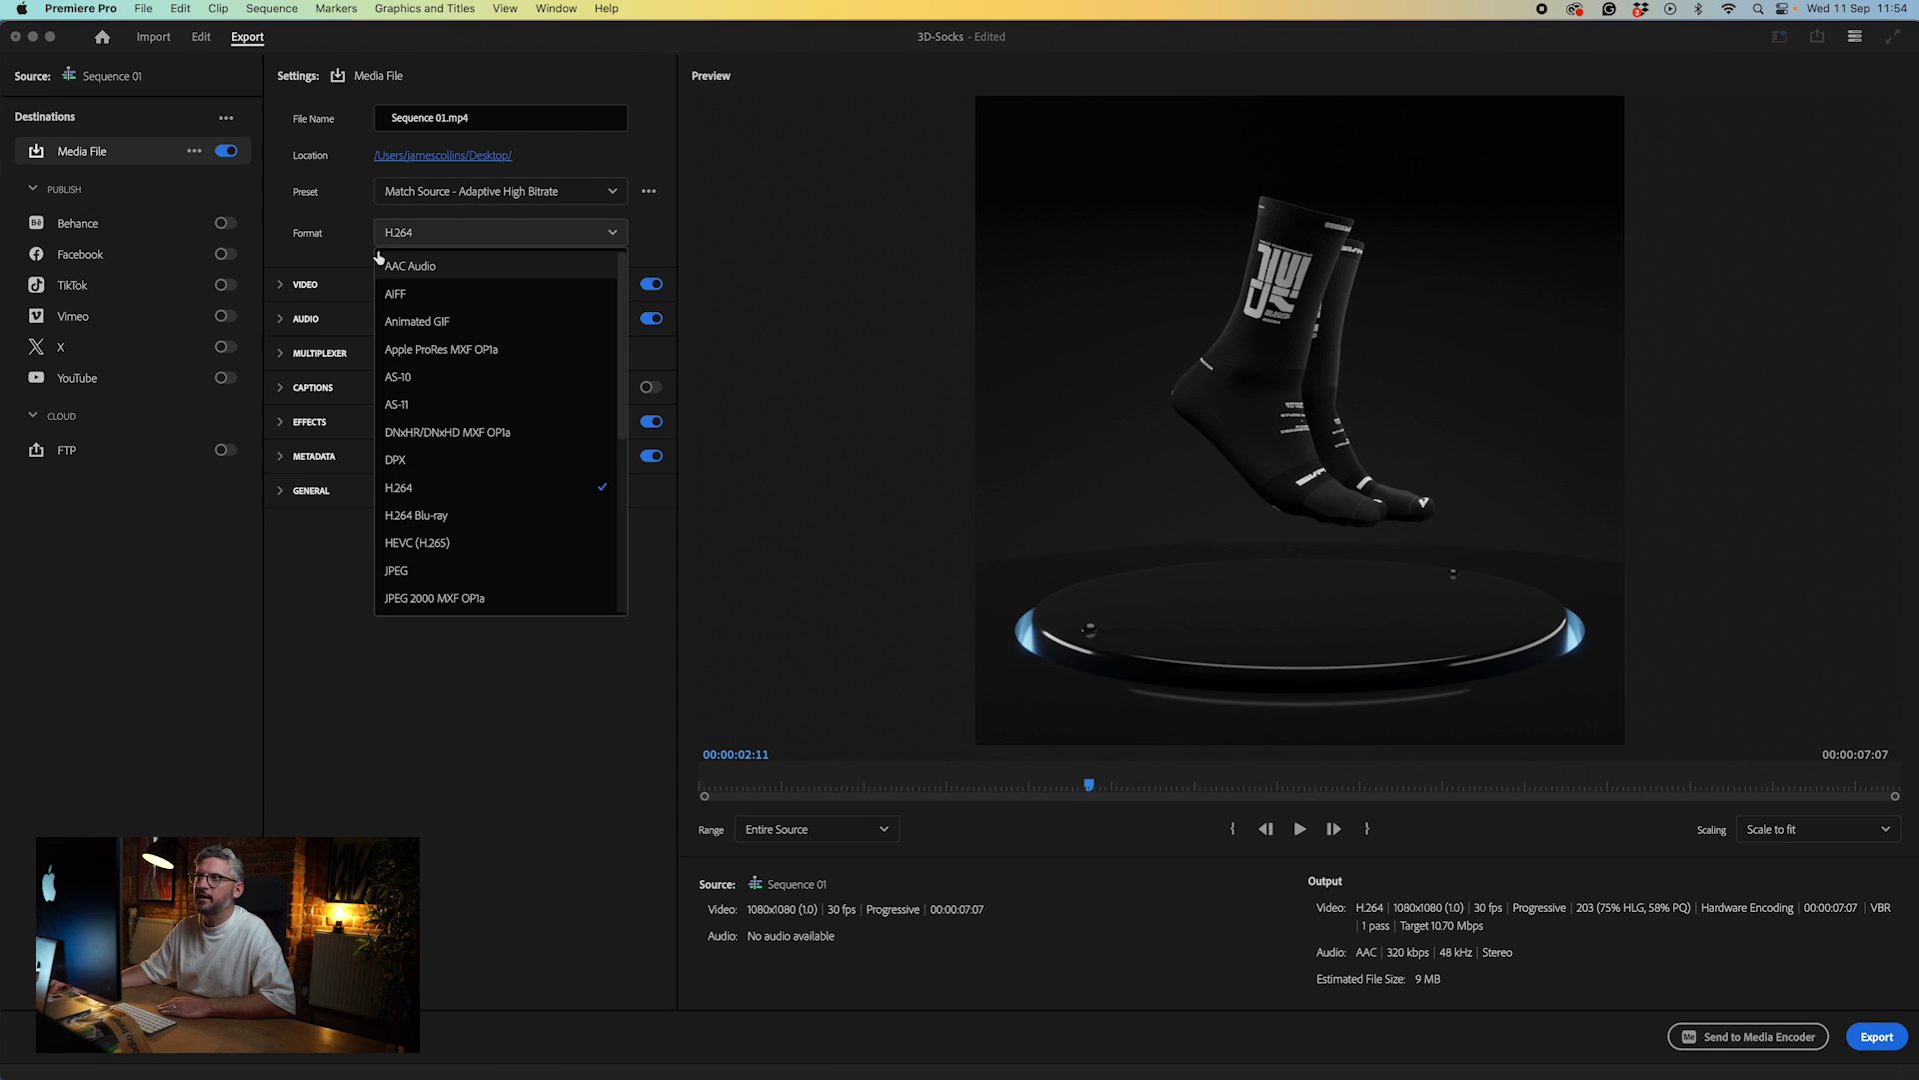
{"action": "left_click", "coordinate": [333, 656]}
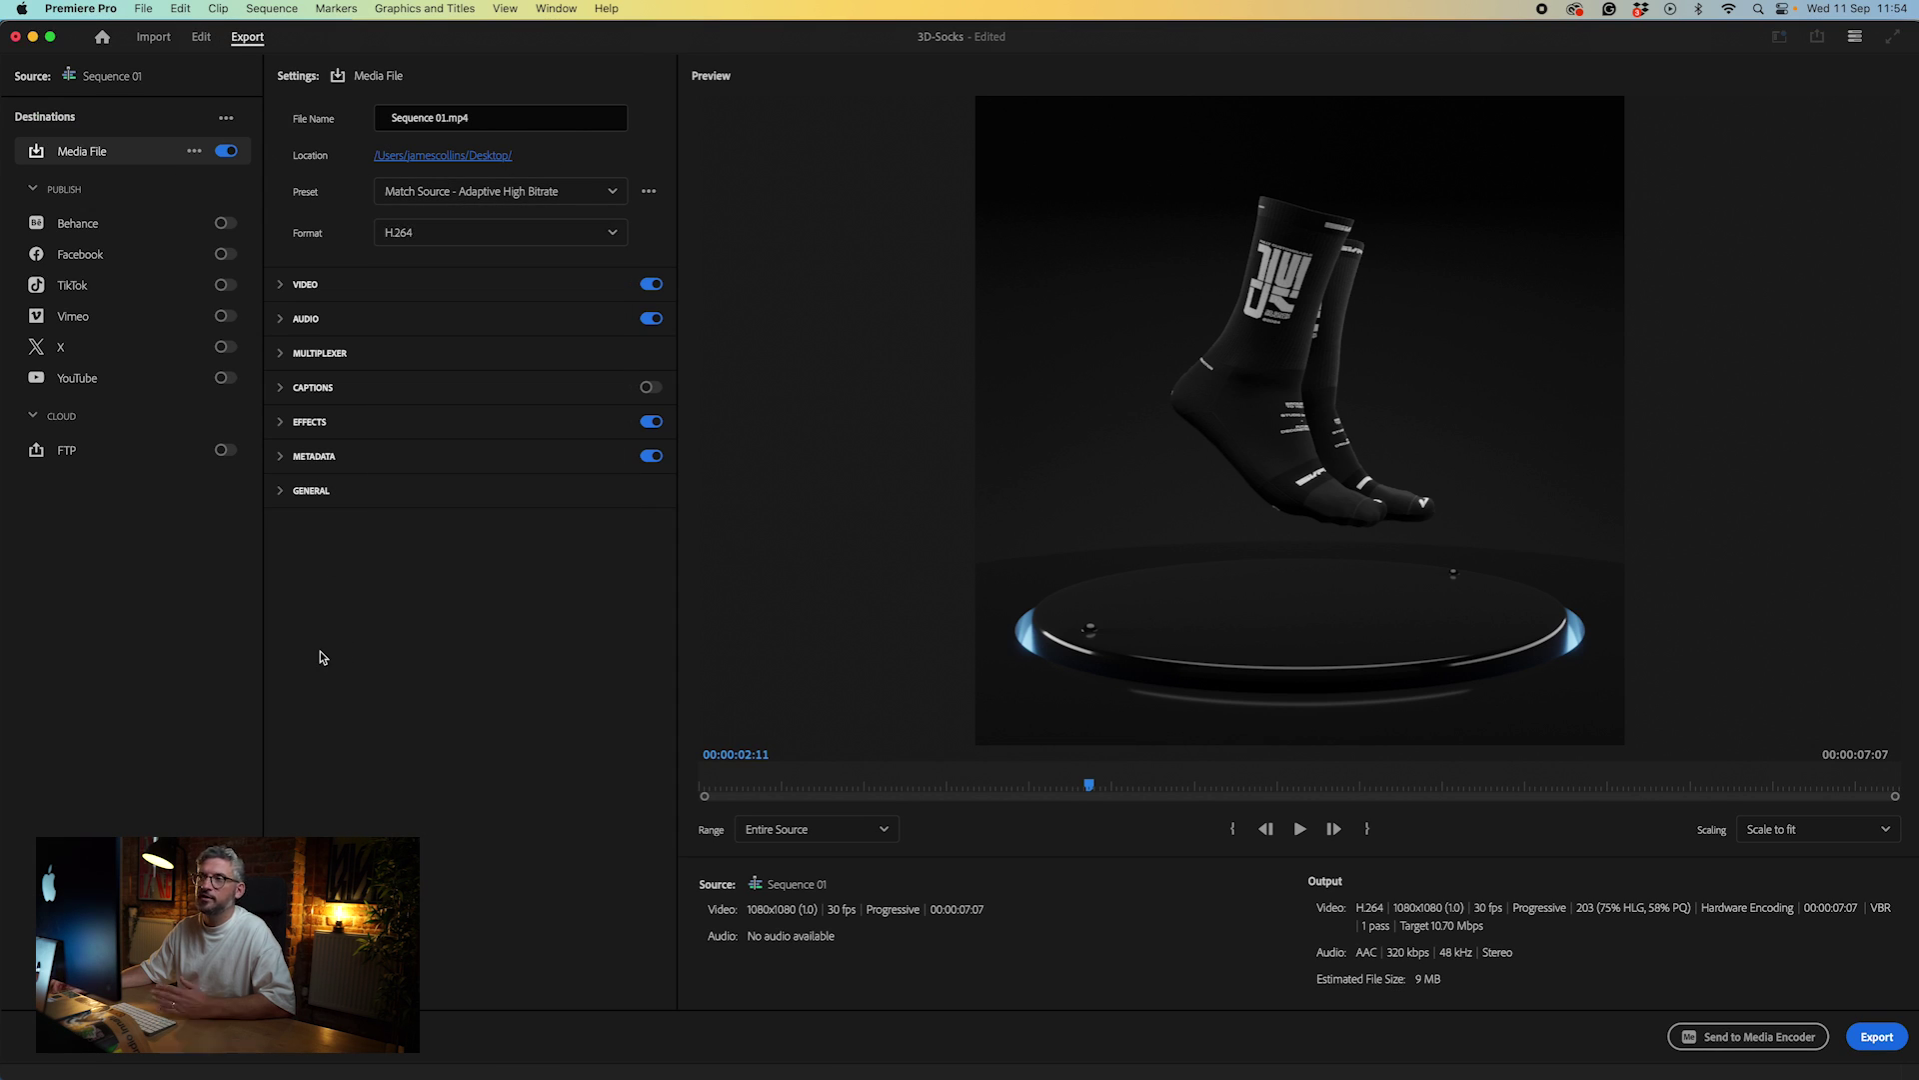
{"action": "left_click", "coordinate": [441, 118]}
{"action": "key", "text": "BackSpace"}
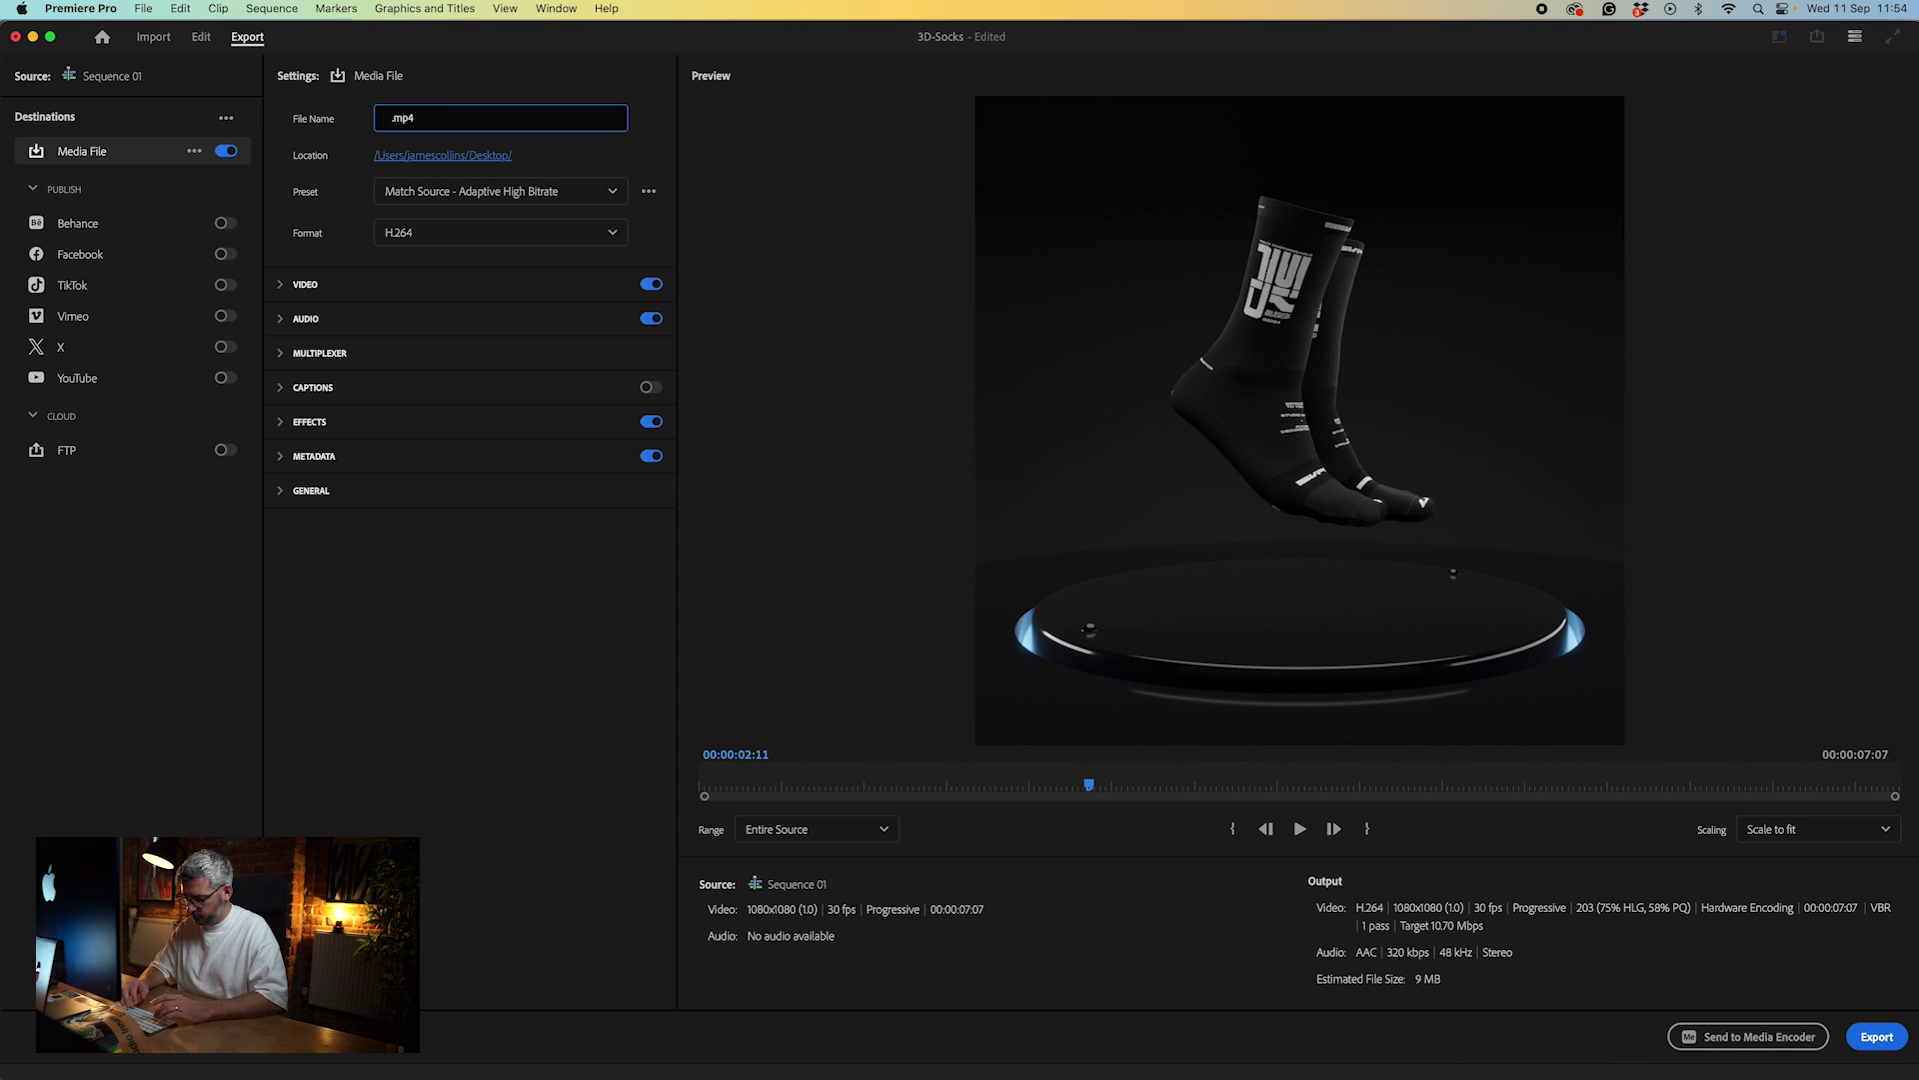
{"action": "type", "text": "socks-an"}
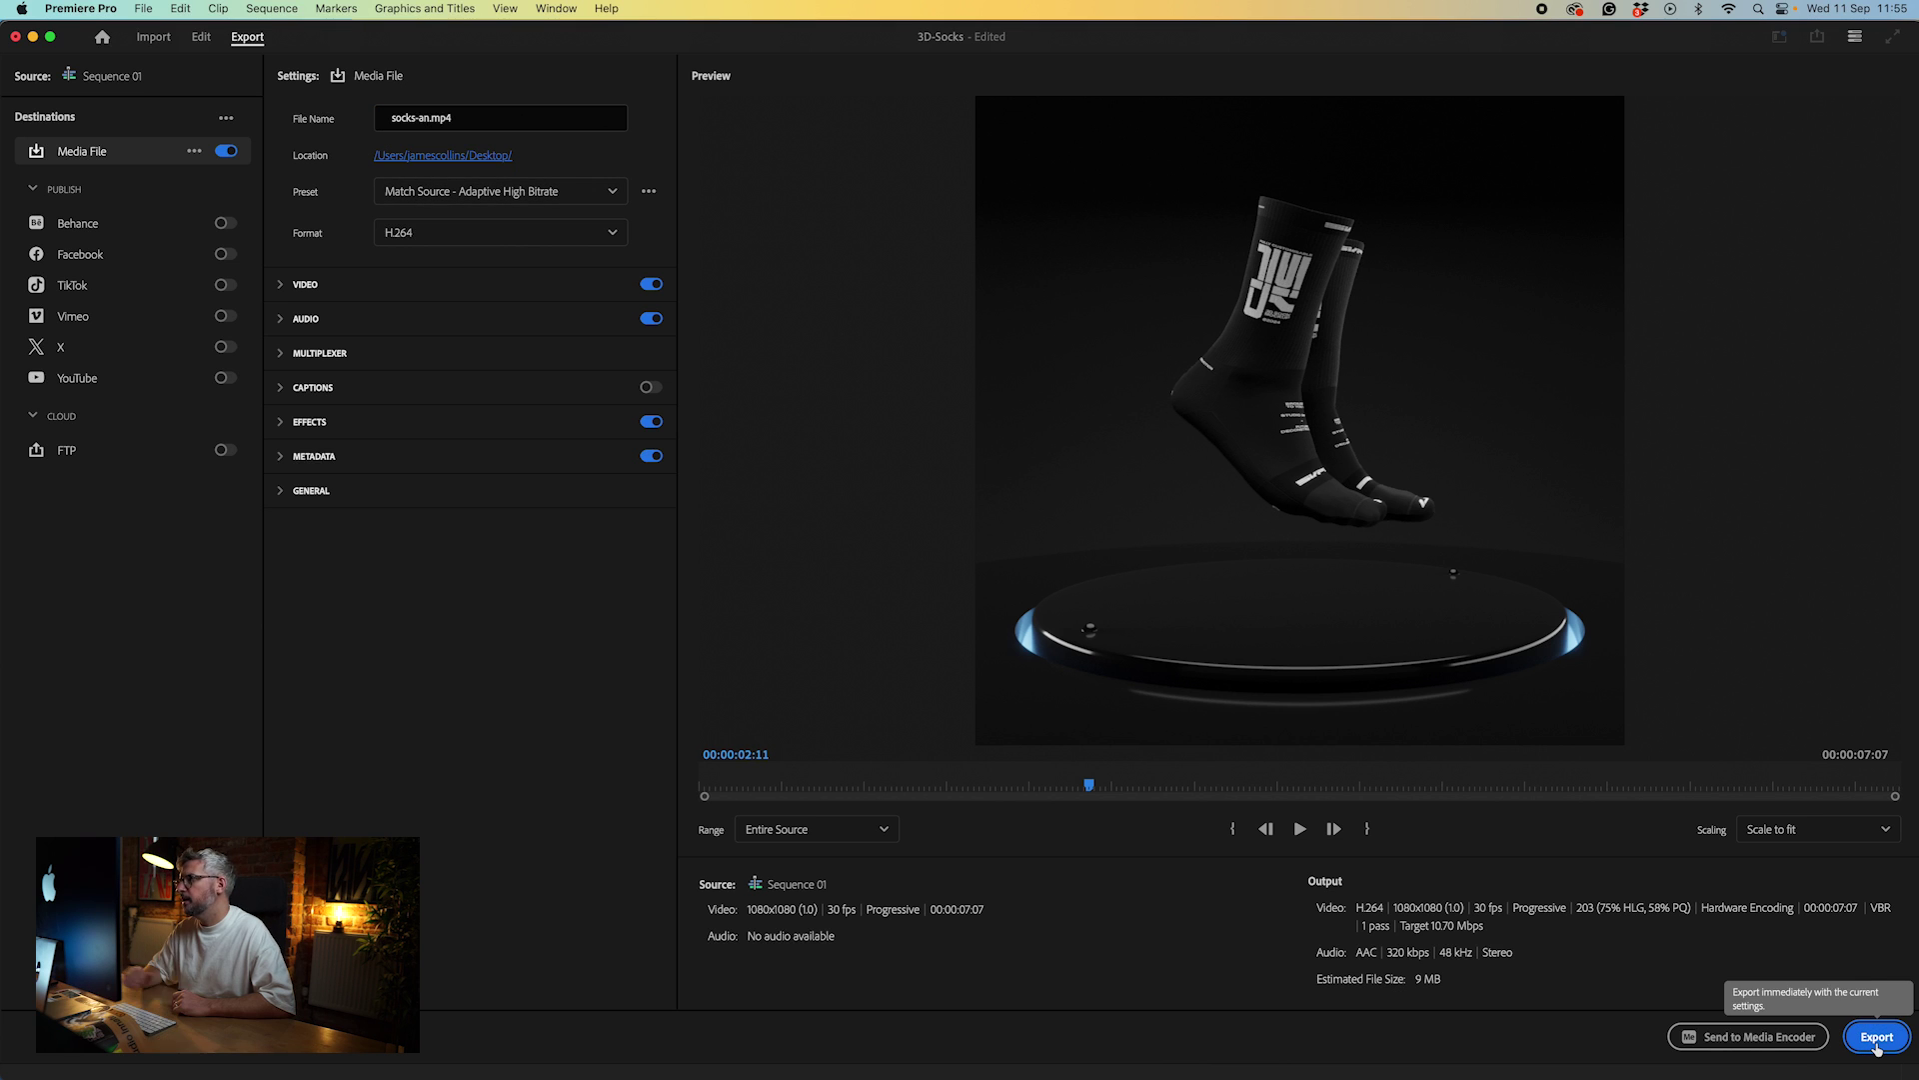